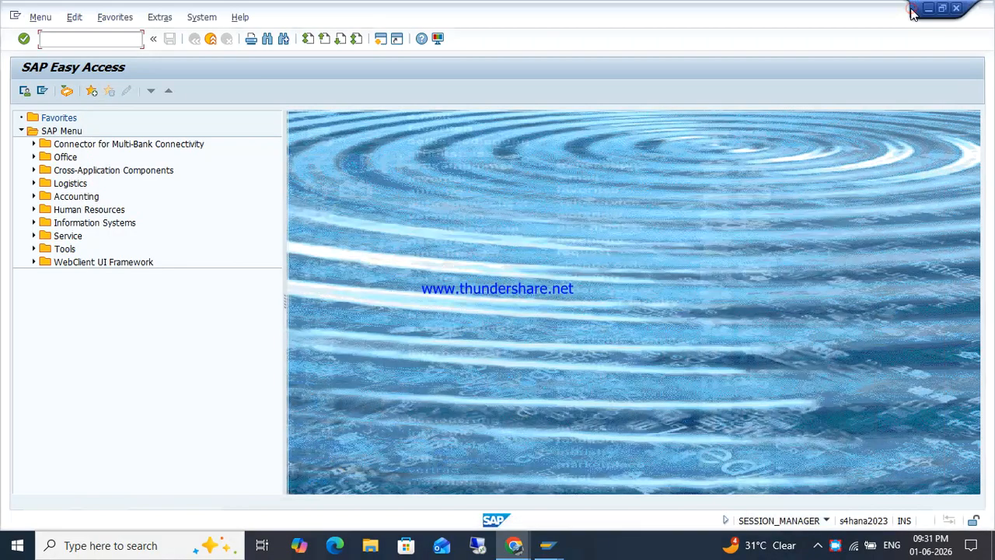
- Open the SAP Customizing Implementation Guide with transaction SIMG
key(alt+Tab)
click(71, 45)
text(SIMG)
key(Return)
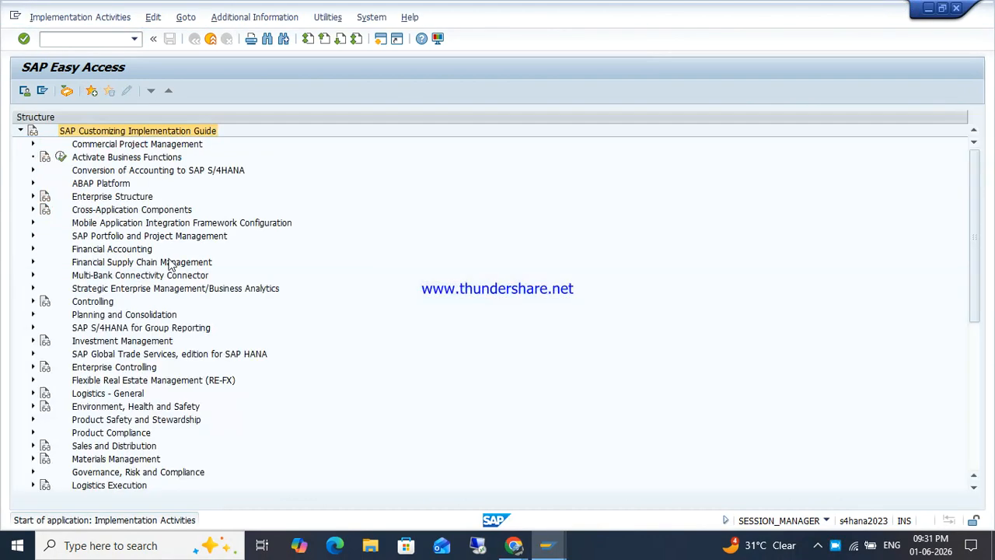
- Expand the guide through Financial Accounting, Accounts Receivable and Accounts Payable, and Business Transactions down to the Dunning activities
click(125, 250)
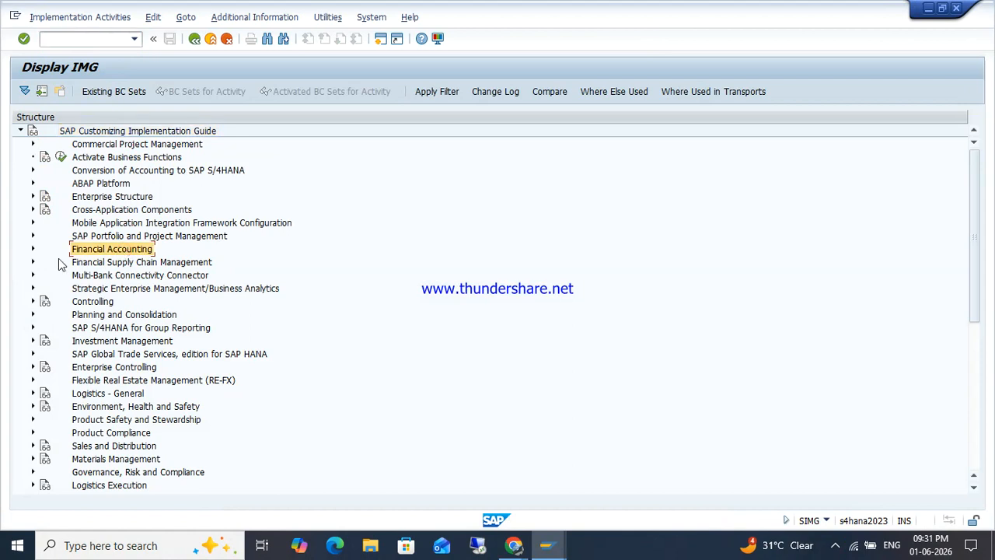
click(32, 249)
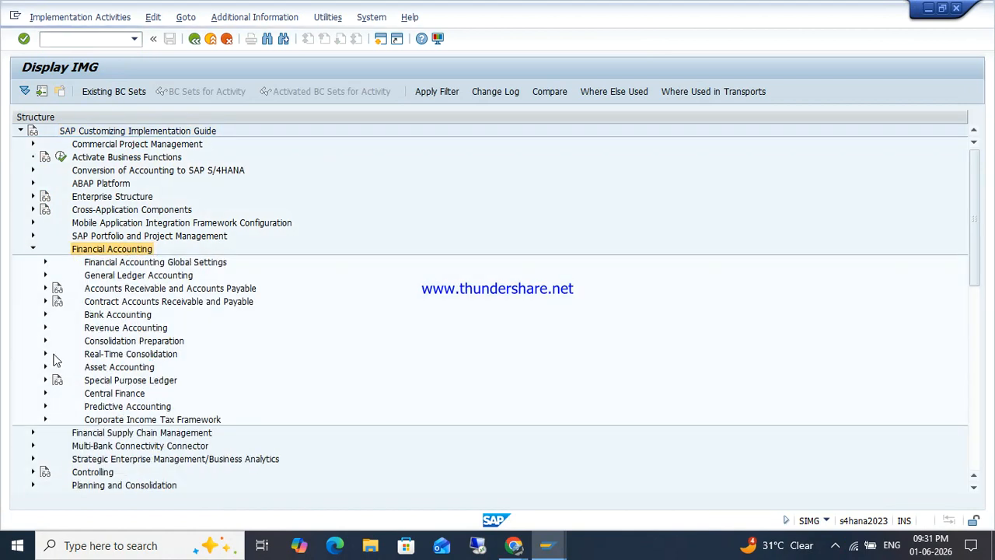
click(45, 288)
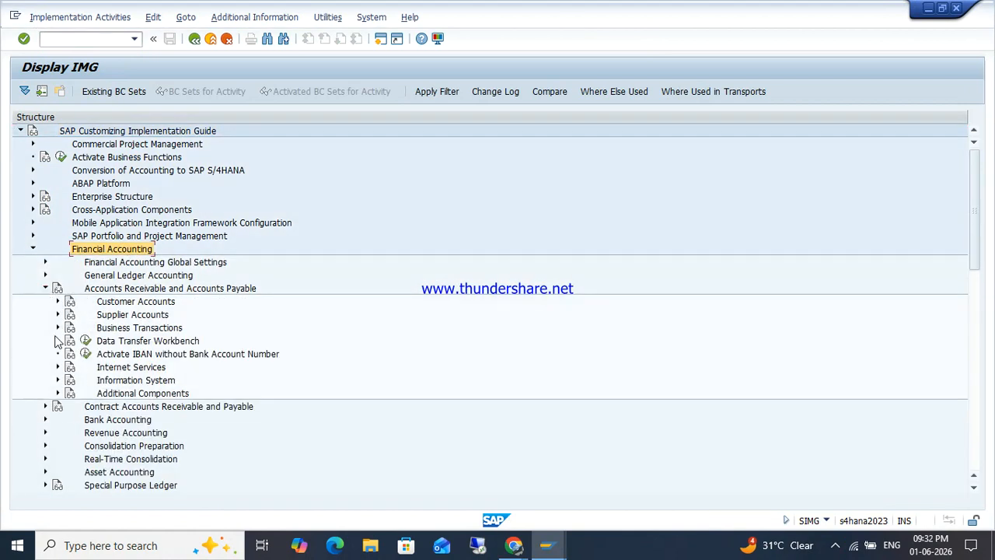
click(58, 327)
click(126, 342)
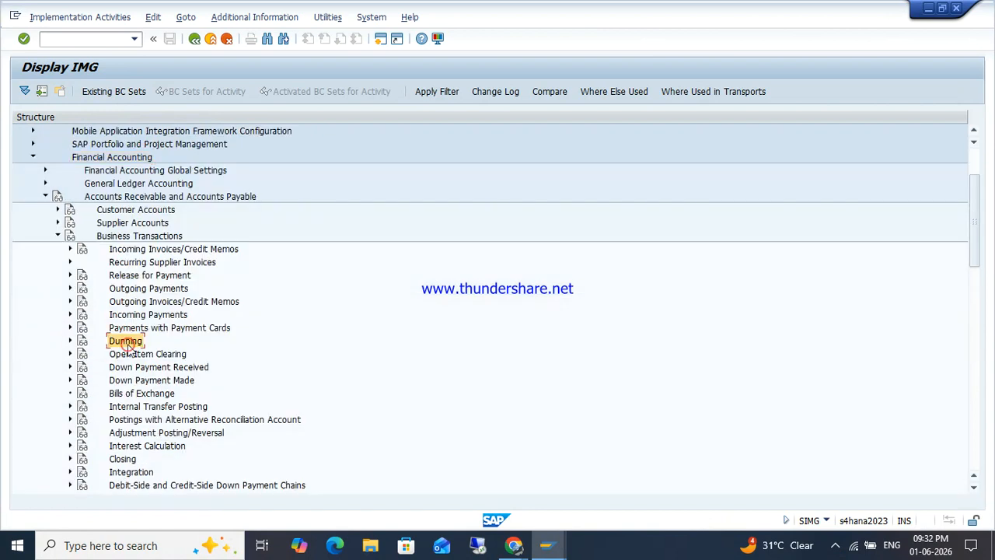
click(70, 341)
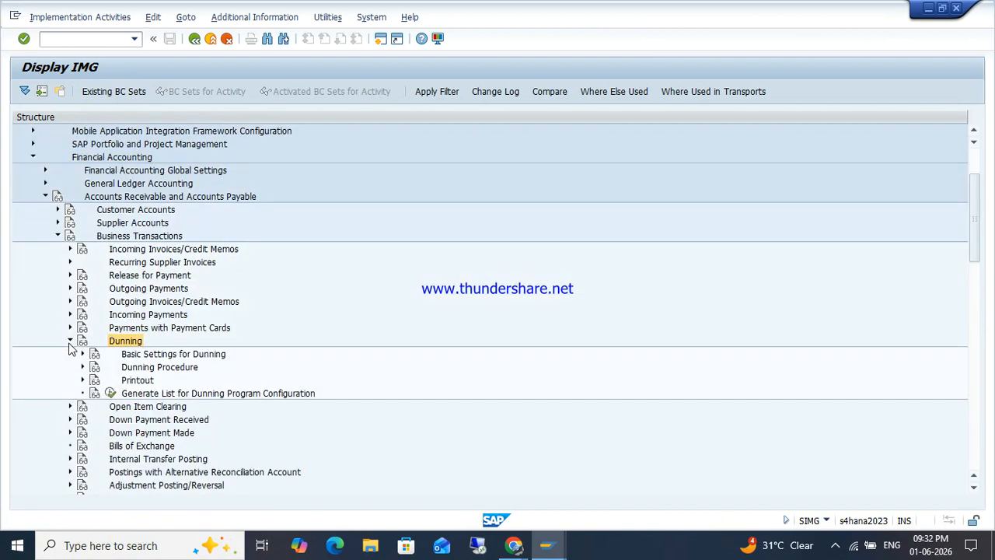
- Open the Define Dunning Areas activity under Basic Settings for Dunning
click(142, 355)
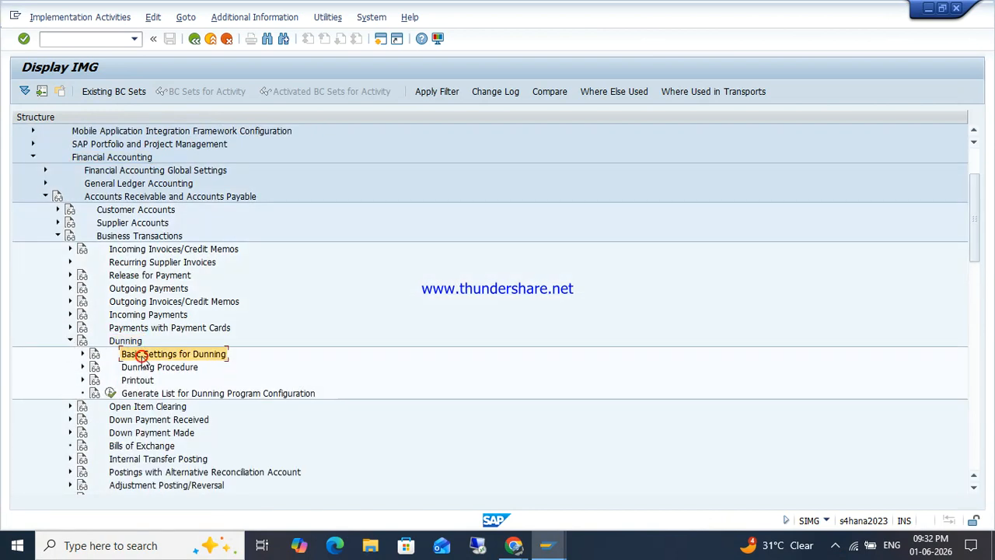
click(82, 354)
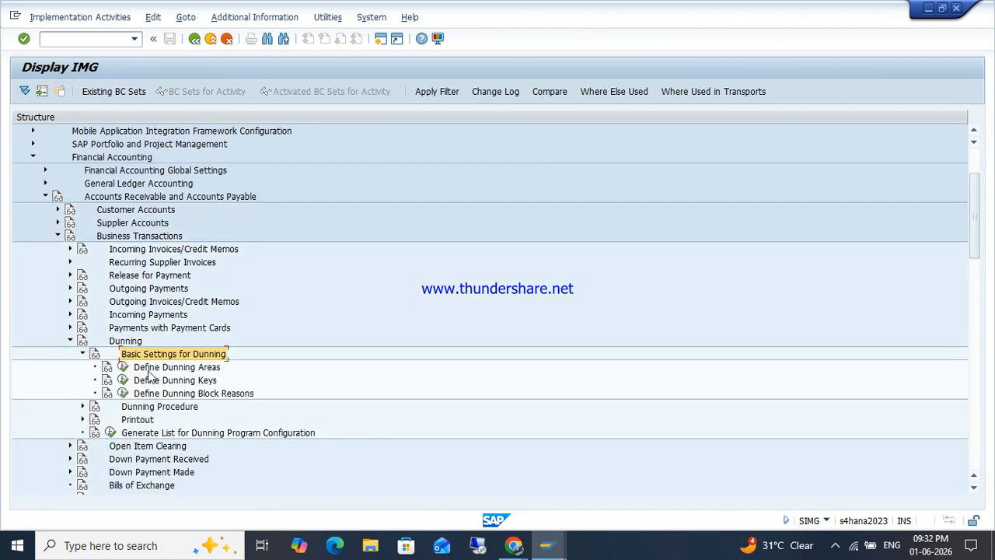
click(139, 367)
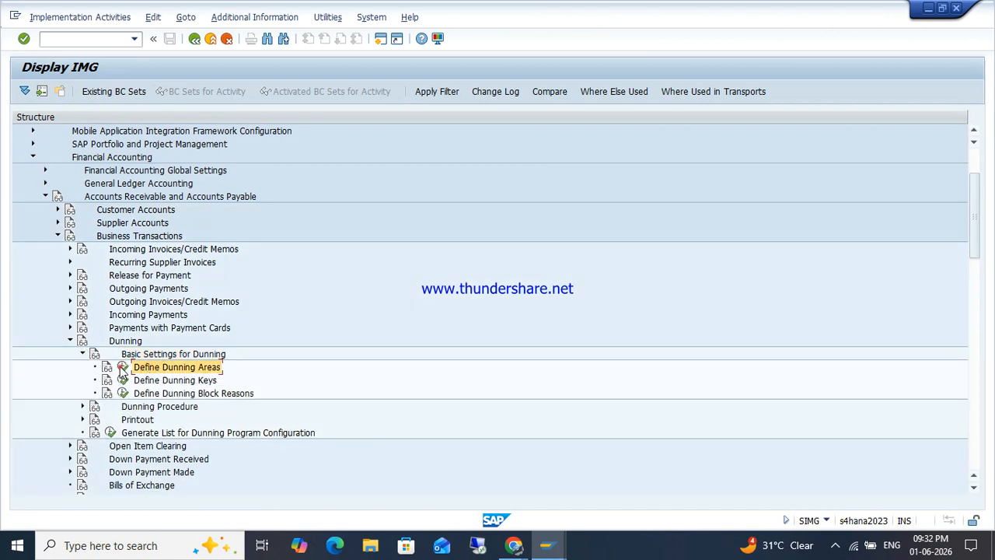
click(123, 367)
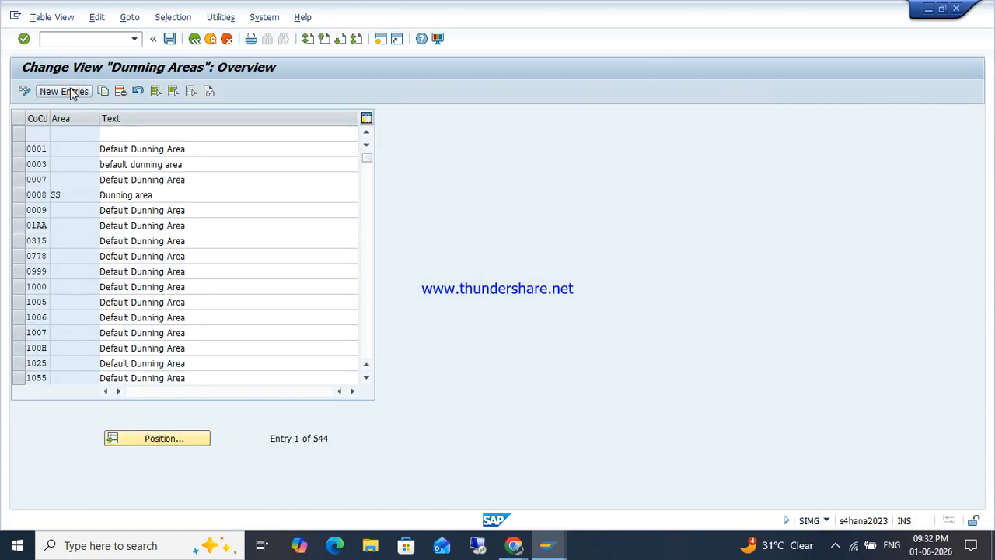
- Add a dunning area entry with company code ZOHO, area ZO and text DUNNING AREA, accepting the warning
click(66, 91)
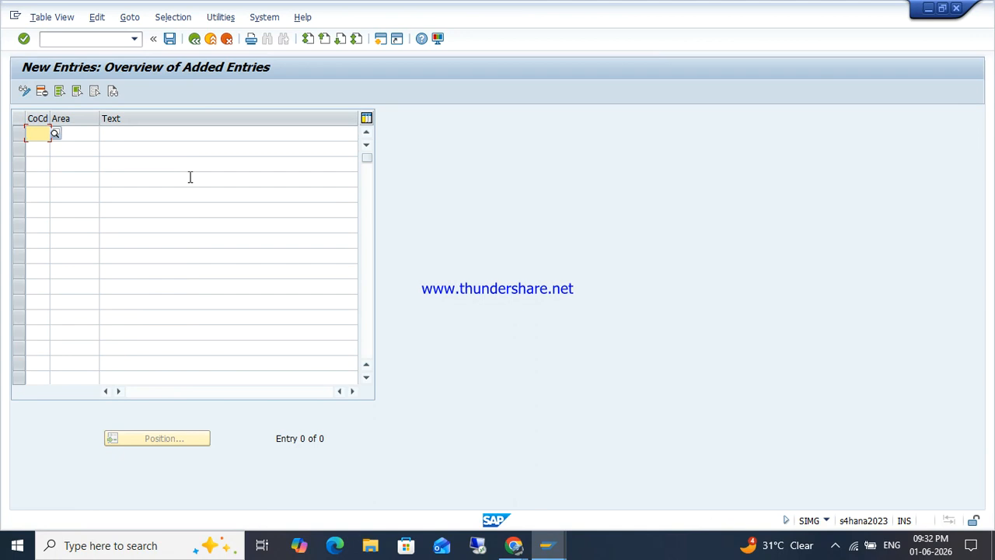
text(ZOHO)
key(Tab)
text(ZO)
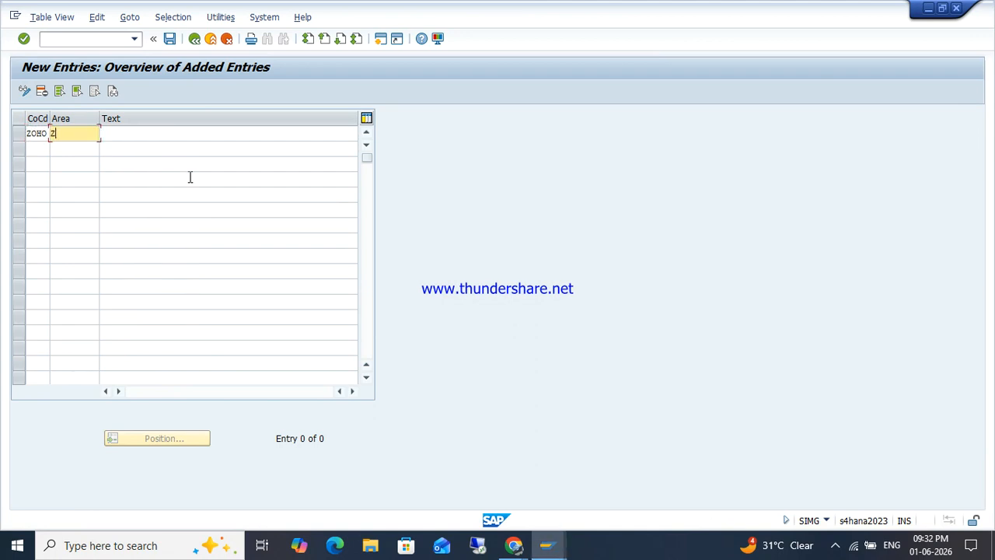
key(Tab)
key(space)
key(Down)
key(Tab)
key(shift+Tab)
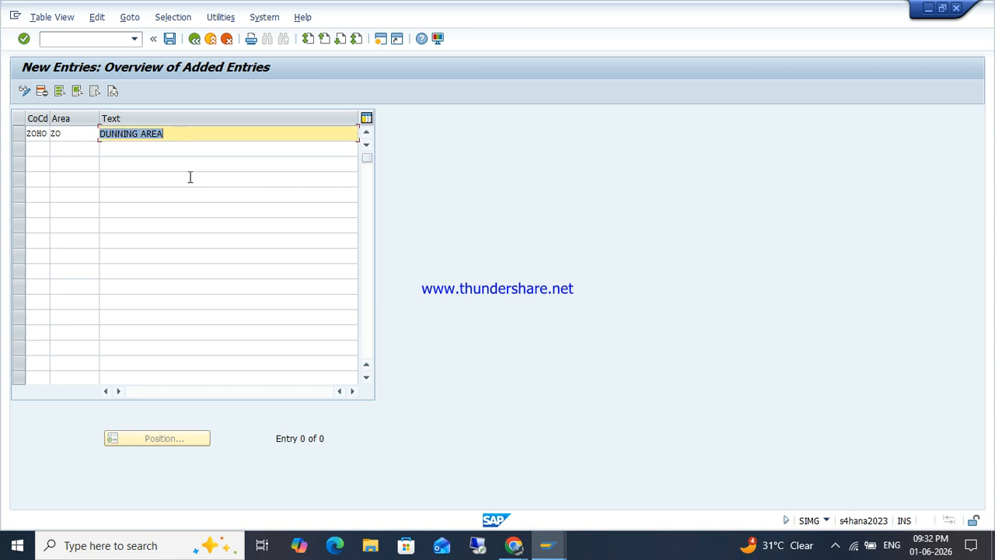
key(Return)
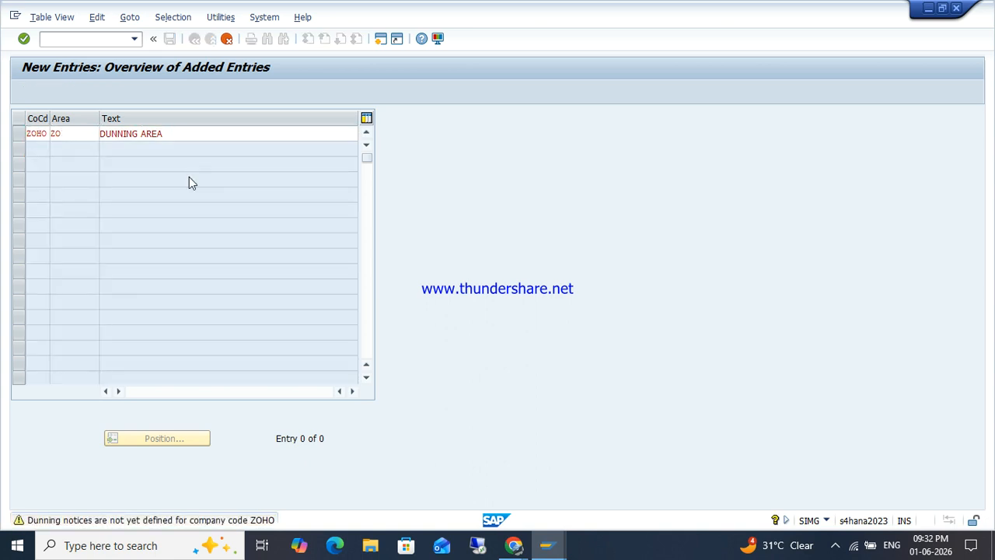
key(Return)
- Save the new dunning area in the proposed customizing request and return to the implementation guide
key(ctrl+s)
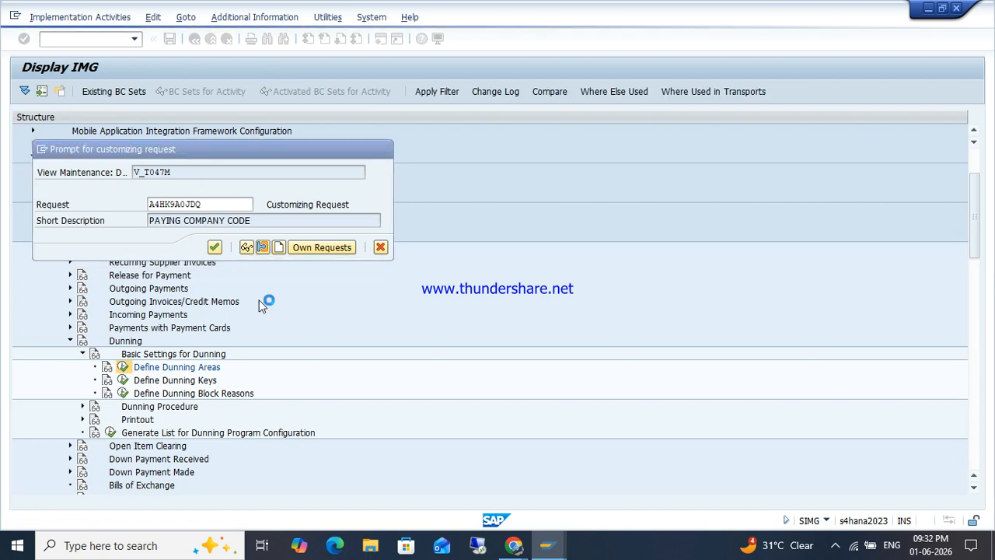
key(Return)
key(F3)
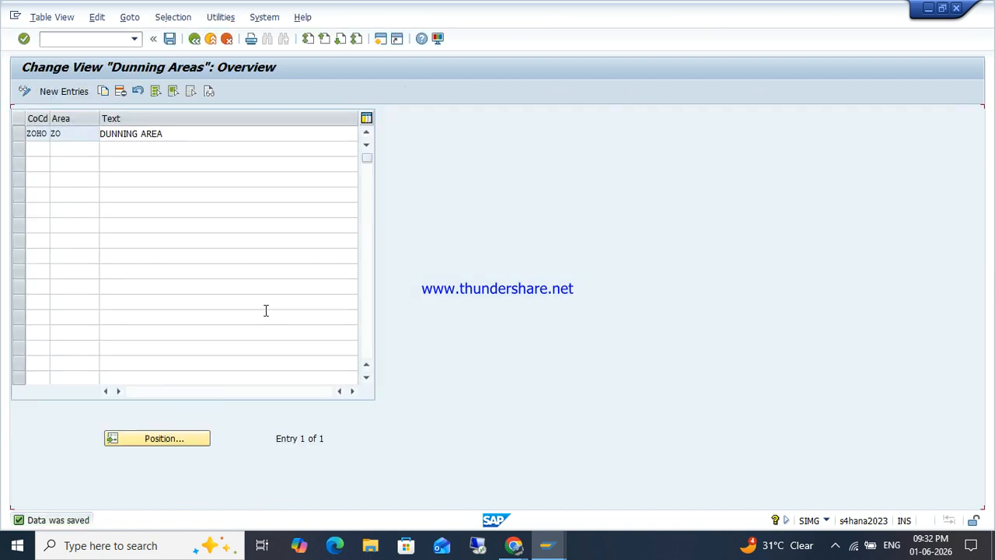
key(F3)
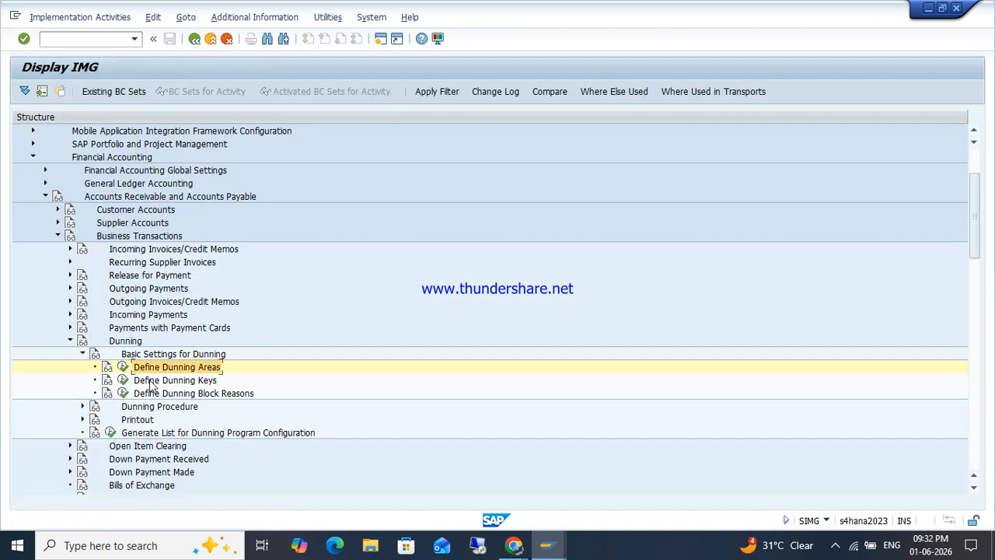
- Collapse Basic Settings for Dunning and open the Define Dunning Procedures activity under Dunning Procedure
click(83, 354)
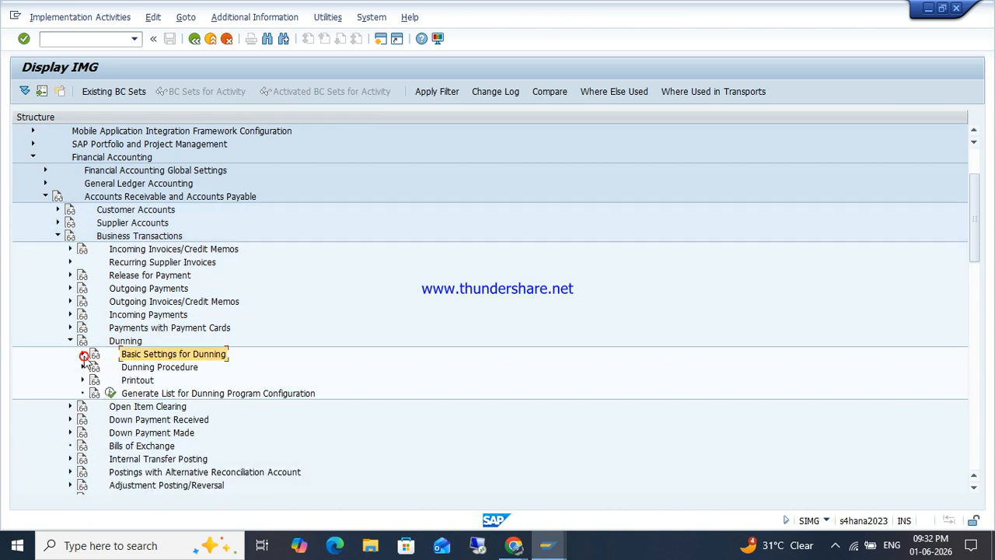
click(144, 368)
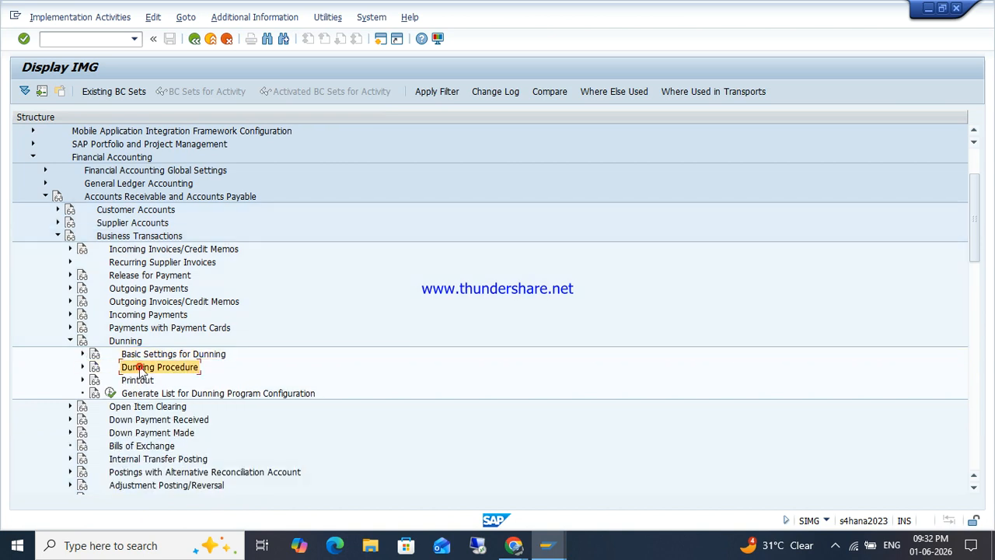
click(83, 367)
click(154, 381)
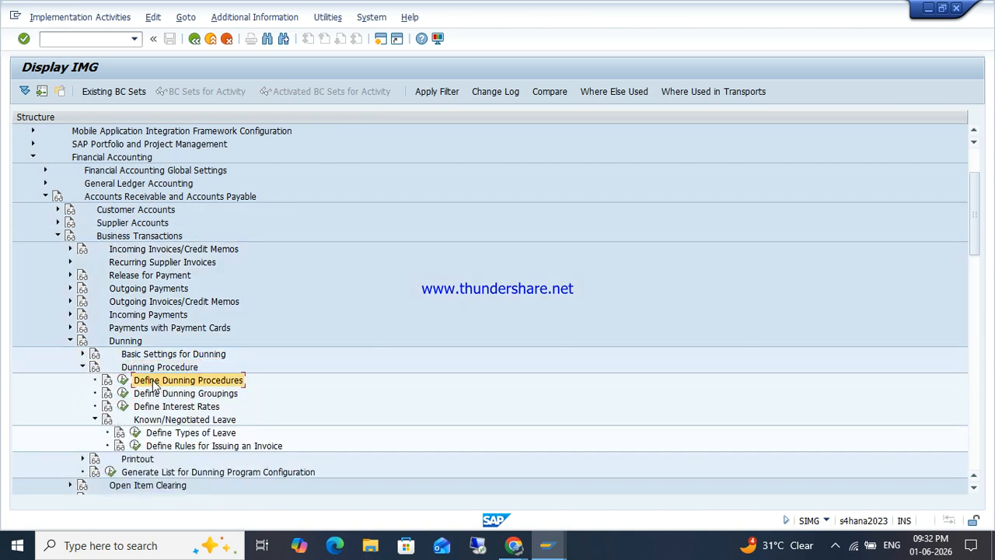
click(122, 380)
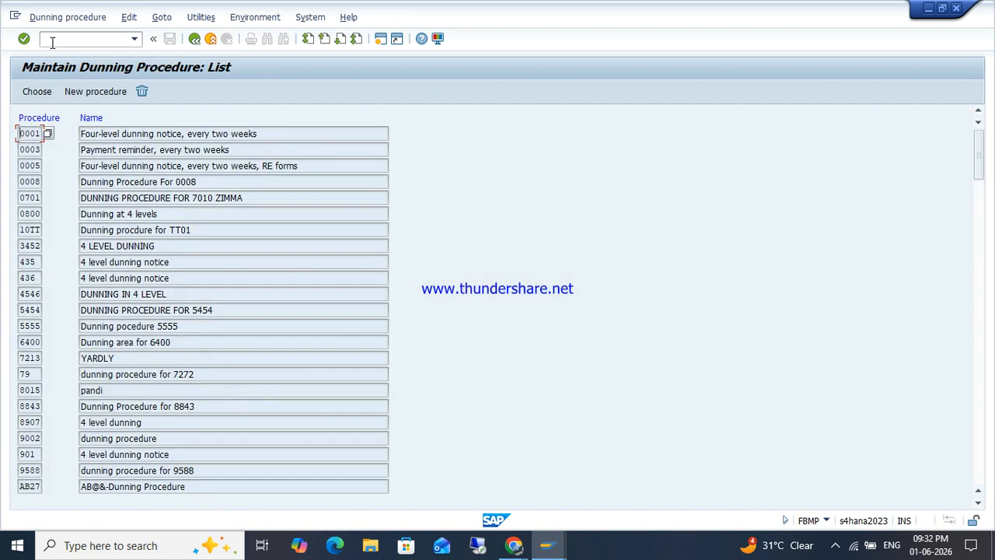
- Start a new dunning procedure ZOHO and name it DUNNING PROCEDURE FOR ZOHO
click(88, 93)
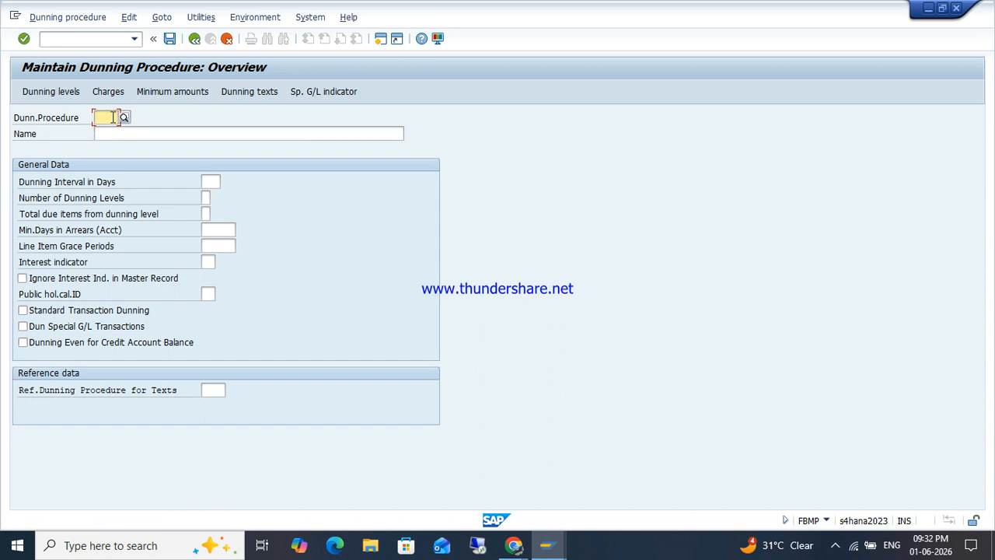
text(ZOHO)
key(Tab)
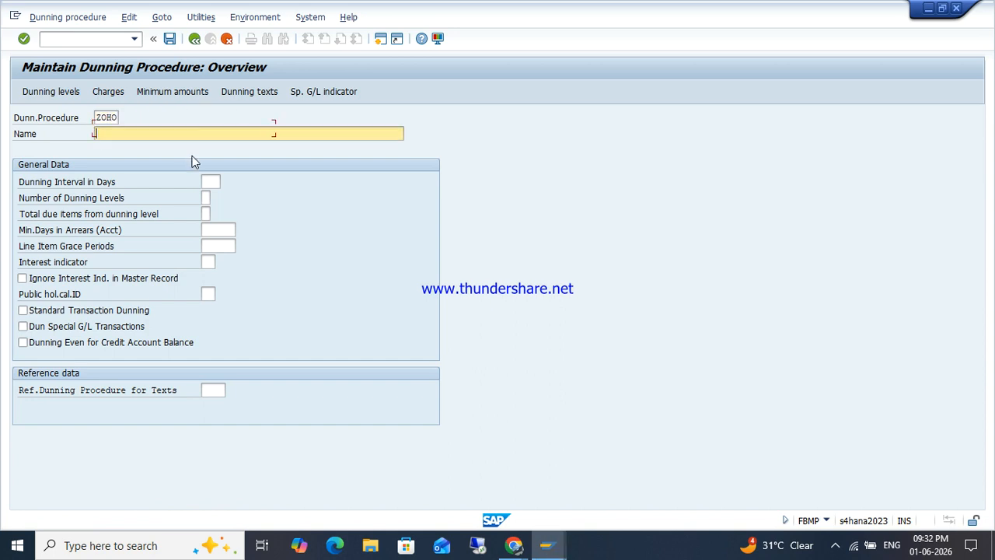
key(Tab)
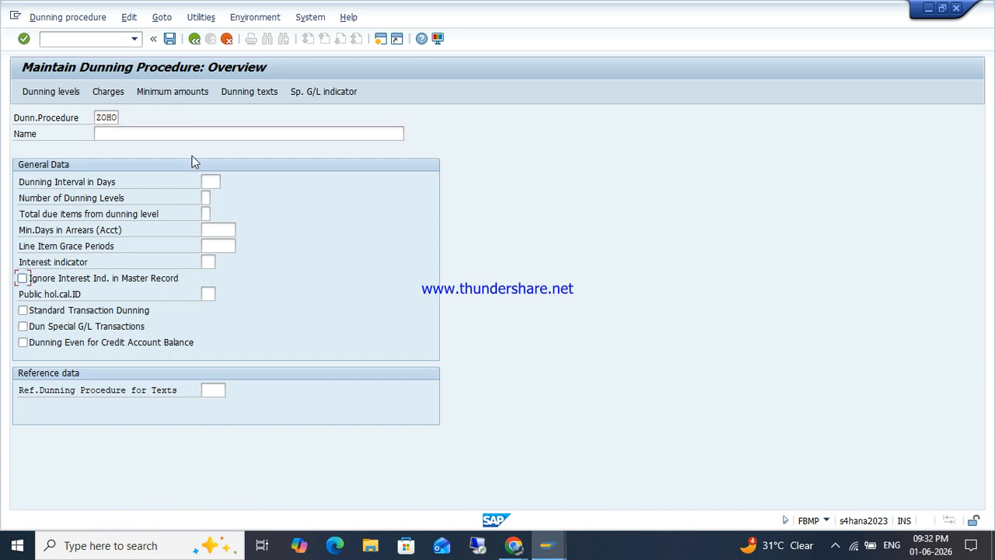
click(150, 136)
text(DU)
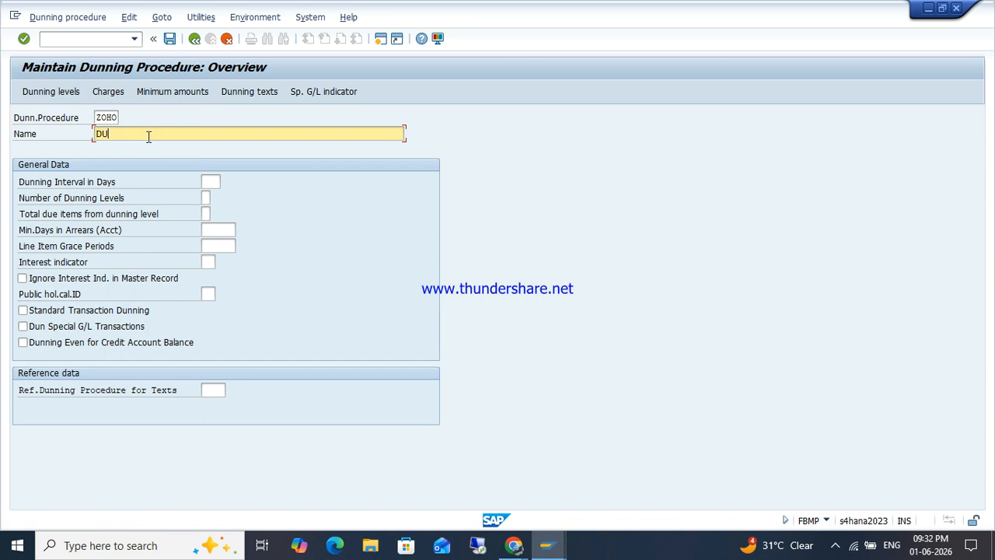
text(NNING PROCEDURE)
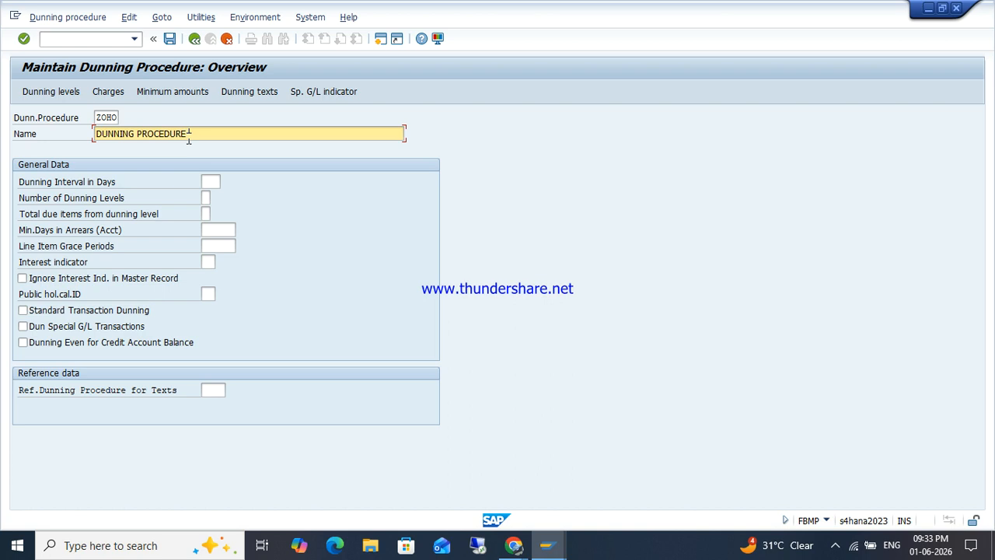
text(FOR ZOHO)
key(Tab)
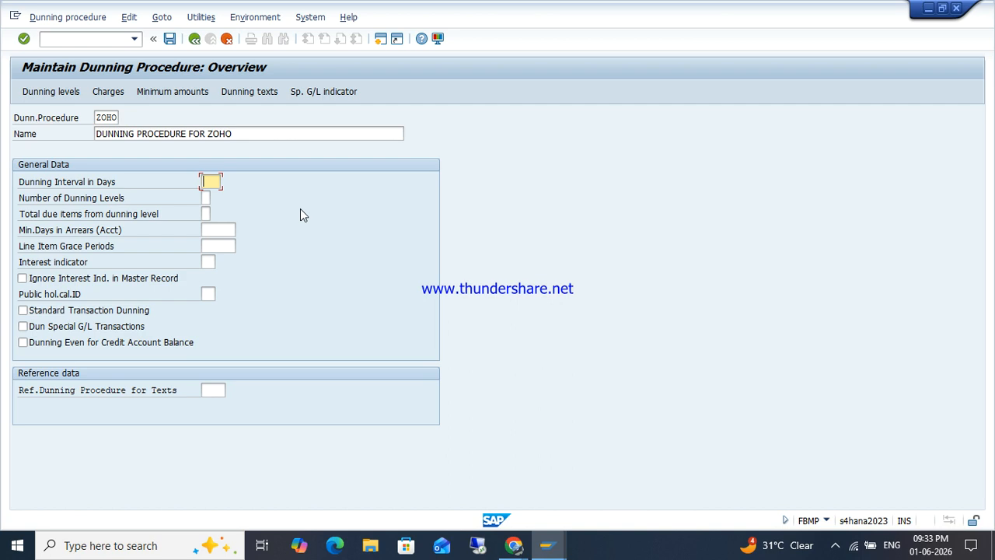
- Set the dunning interval to 7 days, 3 dunning levels, total due items from level 2 and minimum days in arrears to 2
text(7)
key(Tab)
text(3)
key(Tab)
text(2)
key(Tab)
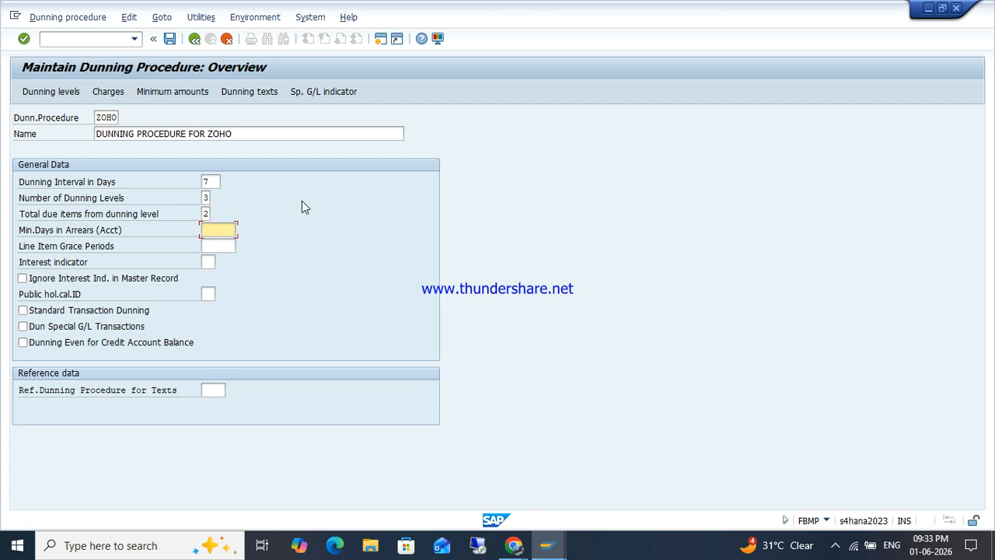
text(2)
key(Tab)
- Choose interest indicator 01 (Standard itm int.cal) and set the public holiday calendar ID to IN
key(Tab)
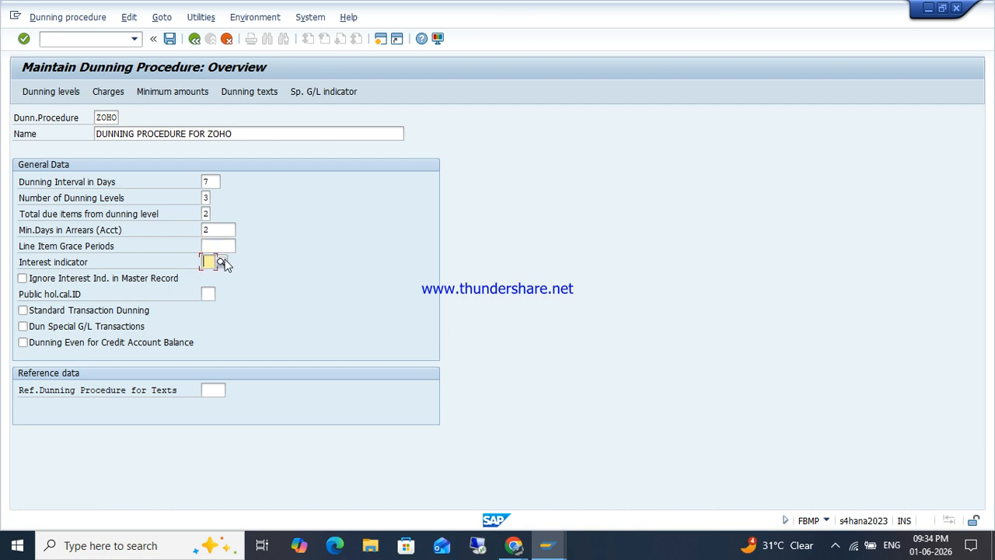
click(221, 263)
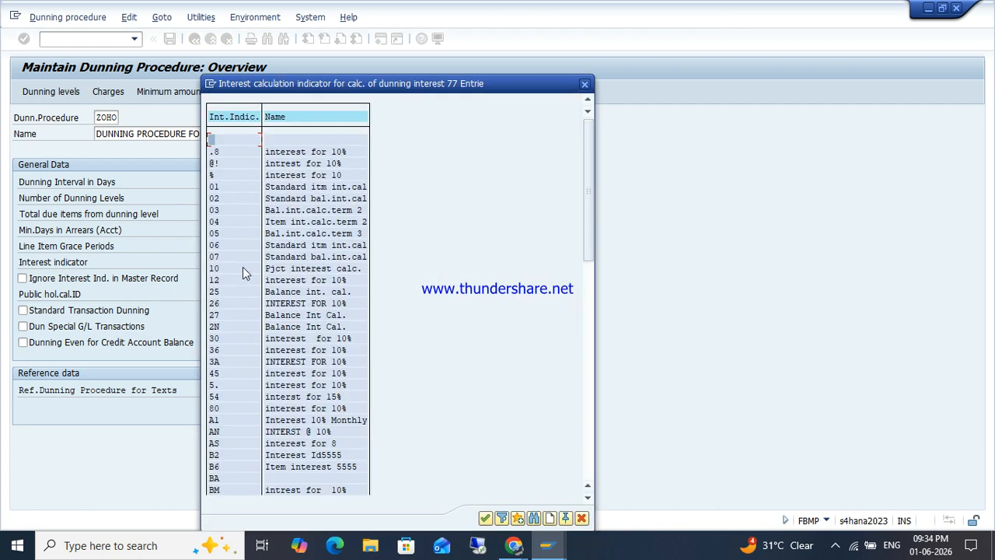
double_click(286, 187)
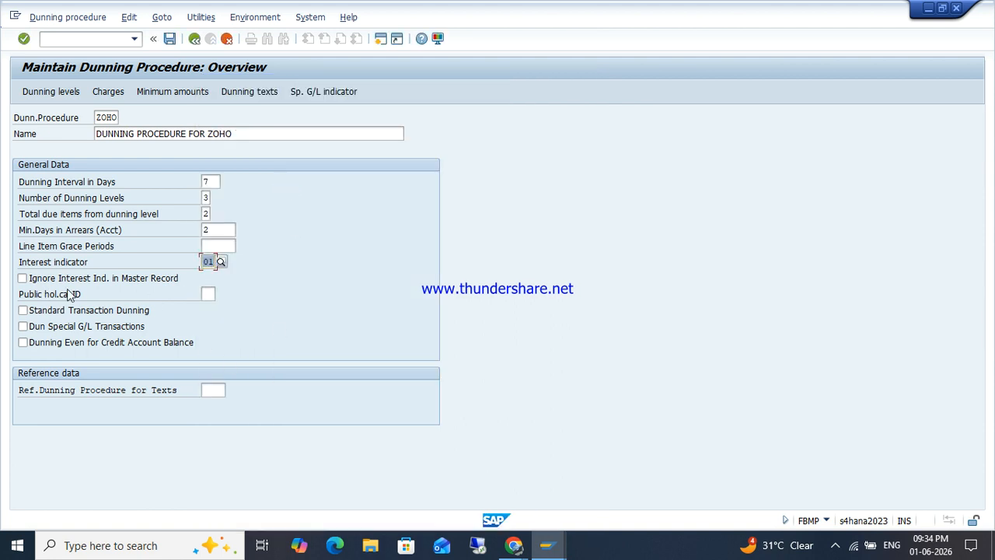
click(207, 295)
text(IN)
key(Tab)
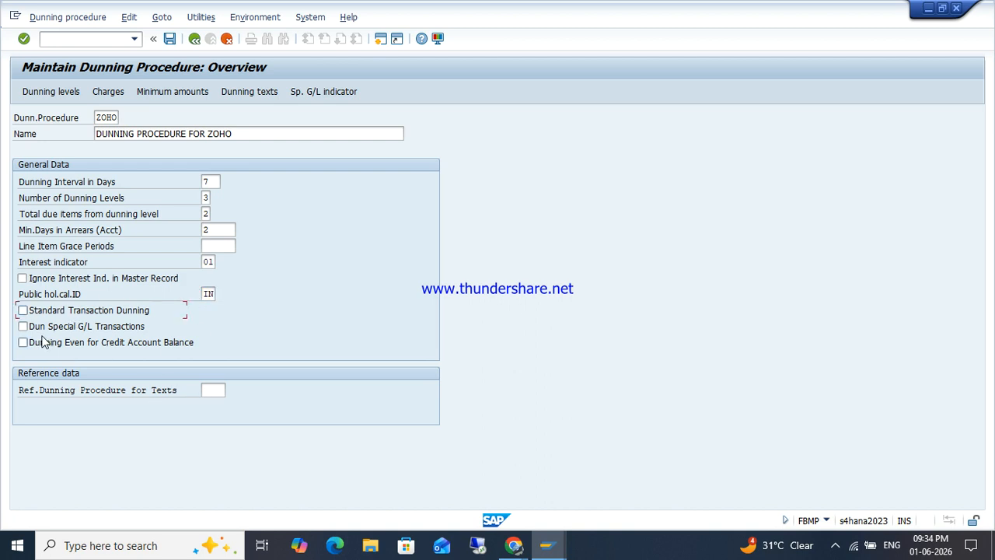
- Enable Standard Transaction Dunning and enter ZOHO as the reference dunning procedure for texts, confirming the overview data
click(45, 313)
click(214, 391)
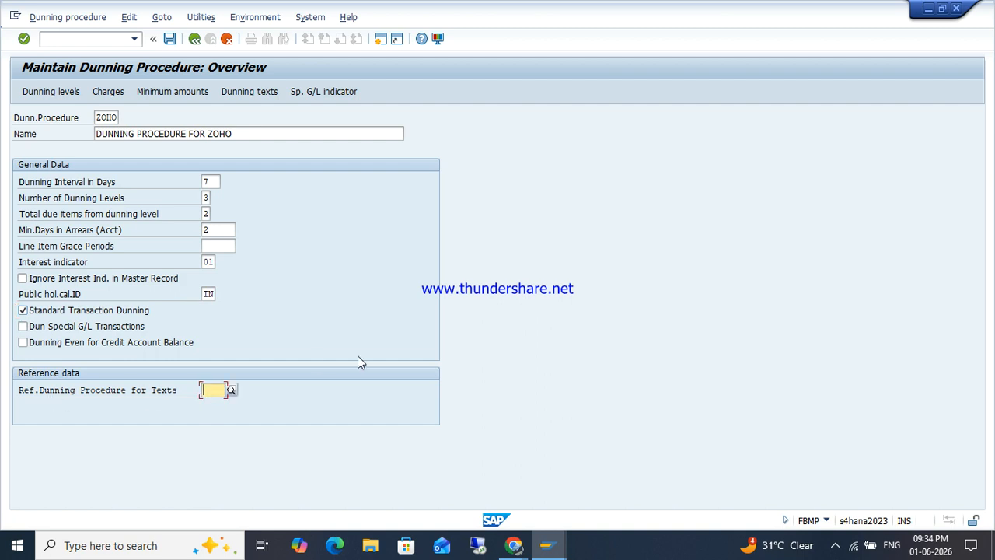
text(ZOHO)
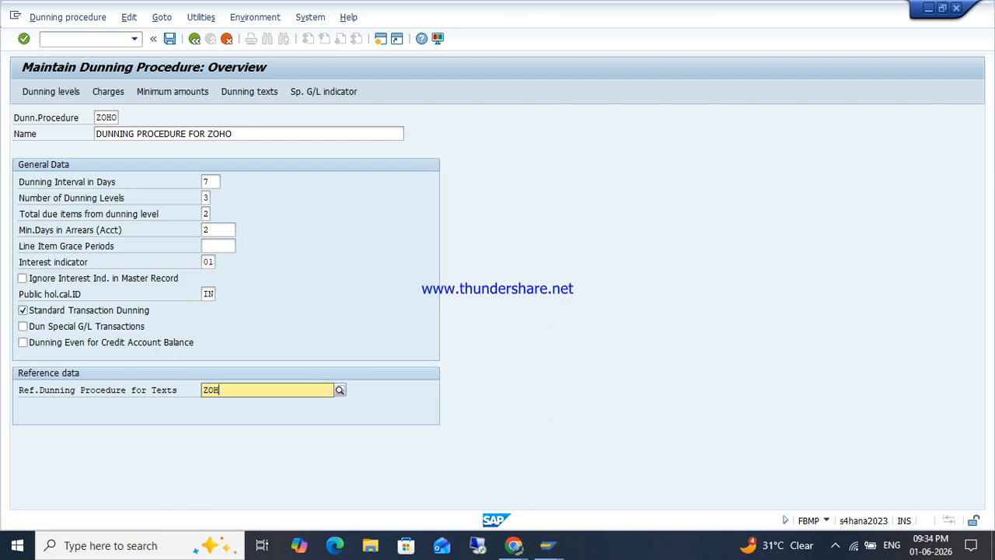
key(Return)
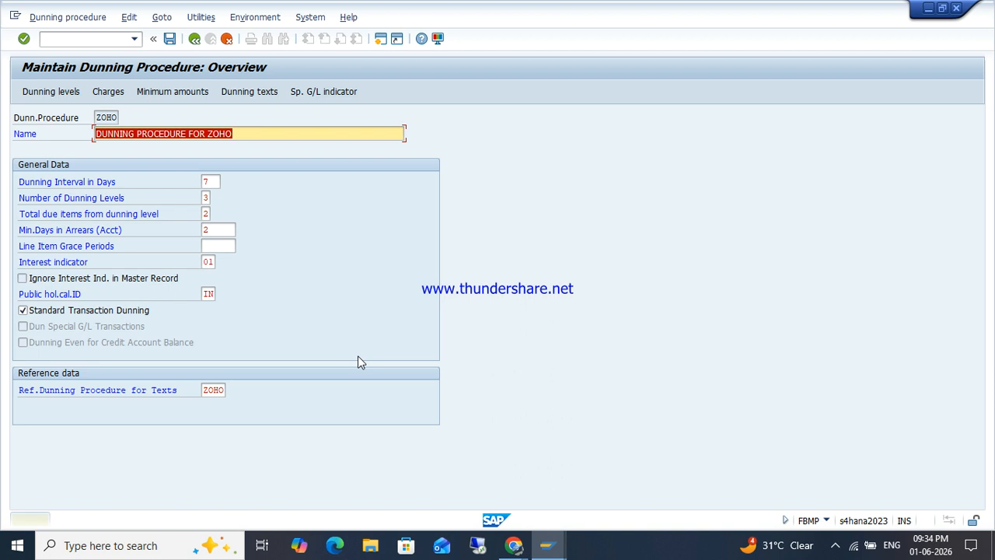
- Validate the general data entered for dunning procedure ZOHO
key(Return)
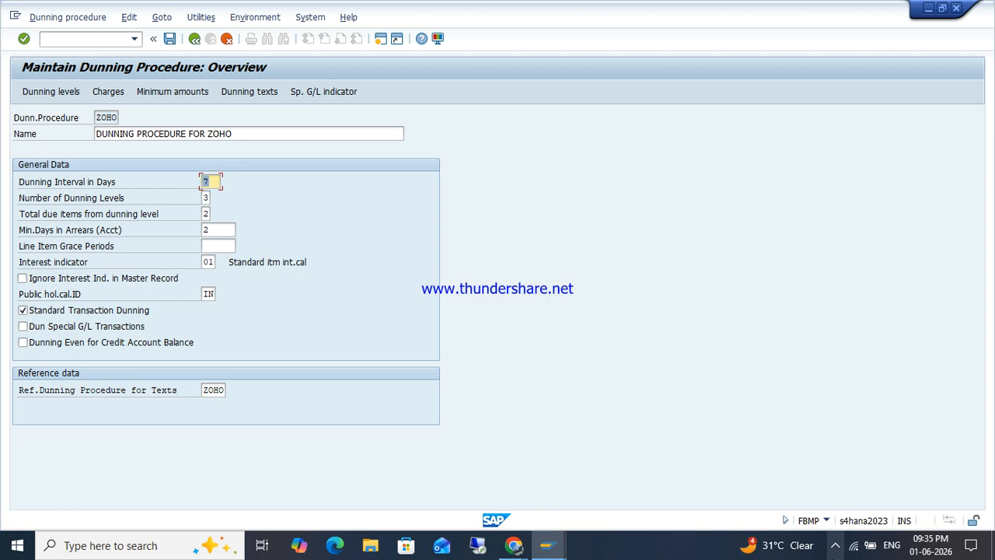
click(835, 546)
right_click(835, 457)
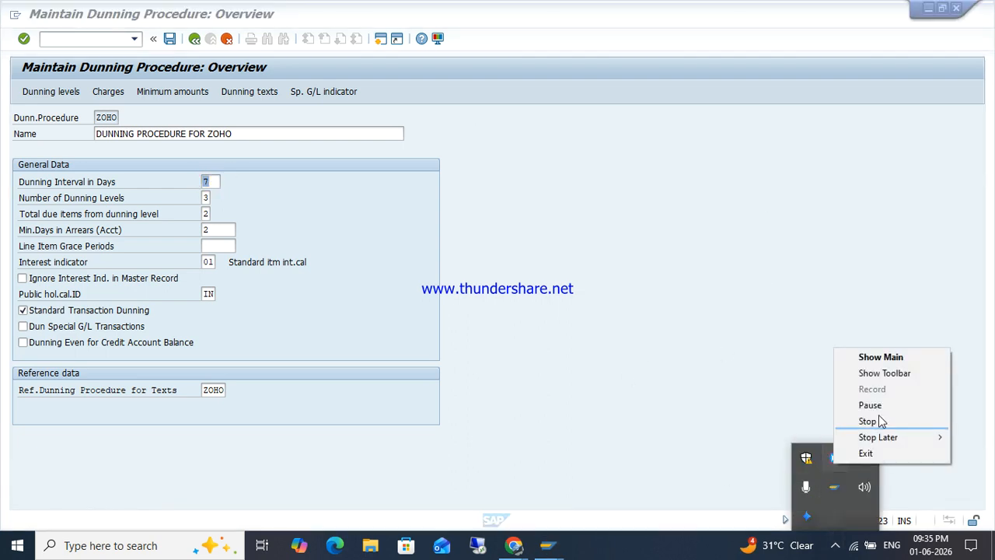
click(885, 405)
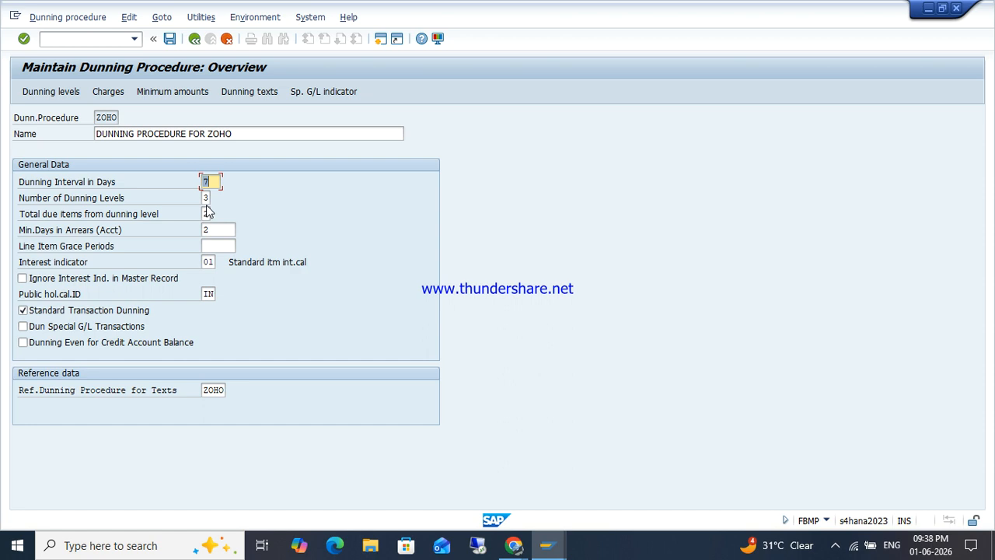
- In the dunning levels, set the days in arrears to 3, 10 and 17 for levels 1, 2 and 3
click(207, 198)
click(53, 93)
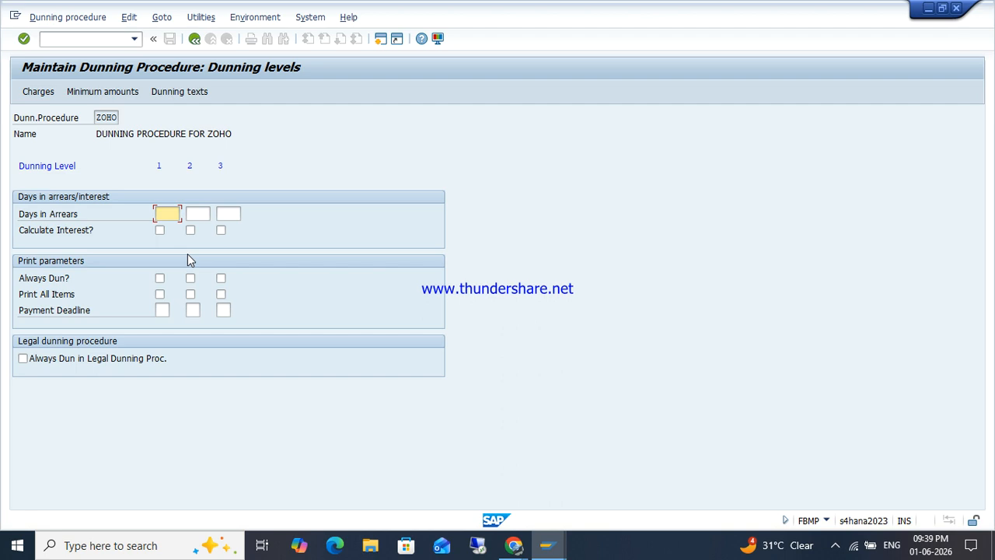
text(4)
key(Tab)
key(shift+Tab)
text(3)
key(Tab)
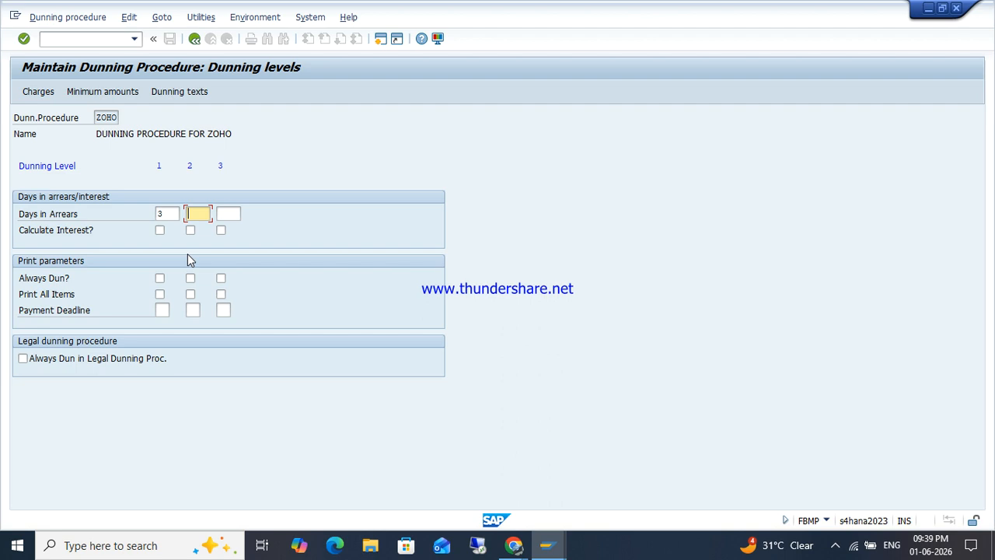
text(10)
key(Tab)
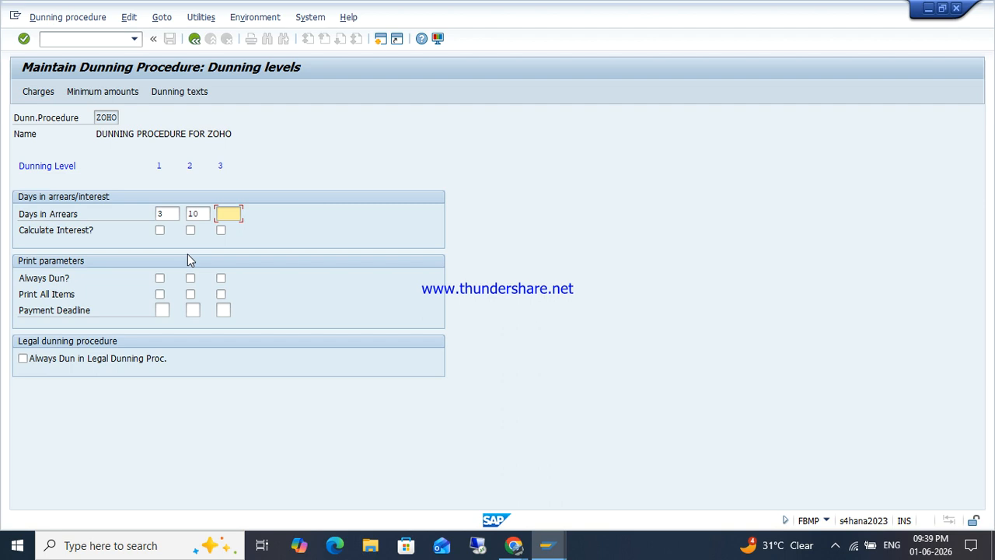
text(17)
- Enable Always Dun and Print All Items for all three levels, plus Always Dun in Legal Dunning Proc
click(158, 280)
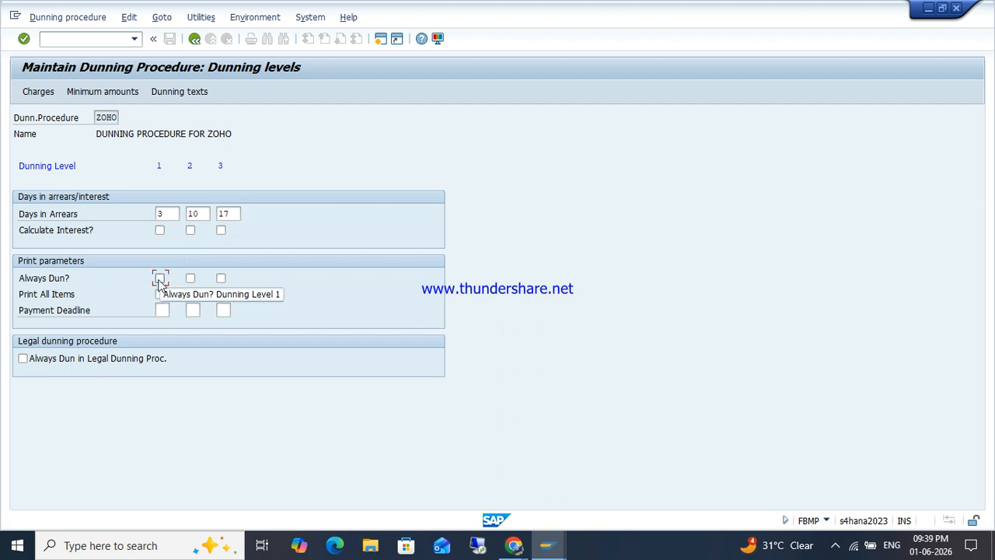
click(160, 280)
click(190, 280)
click(221, 280)
click(160, 294)
click(190, 295)
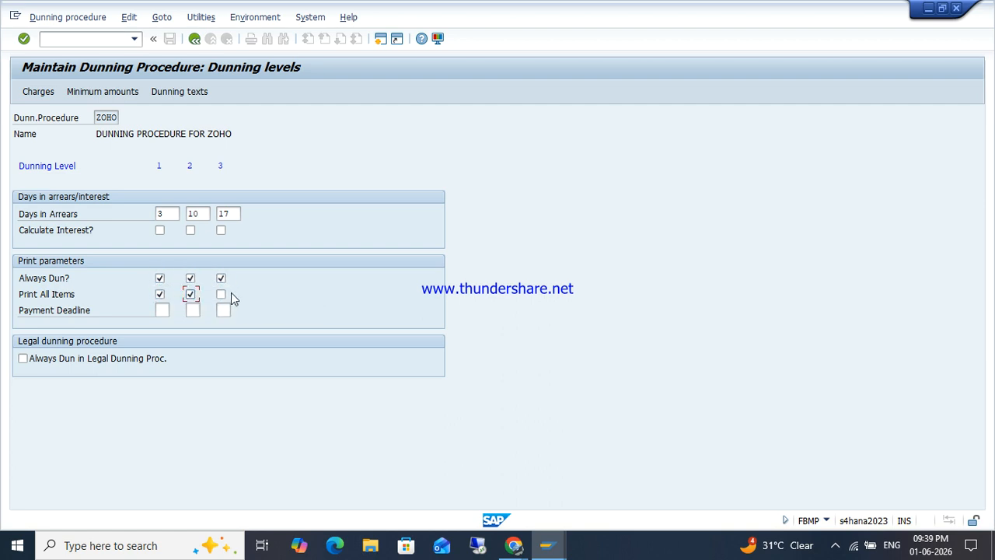
click(221, 295)
click(31, 364)
click(31, 363)
key(Return)
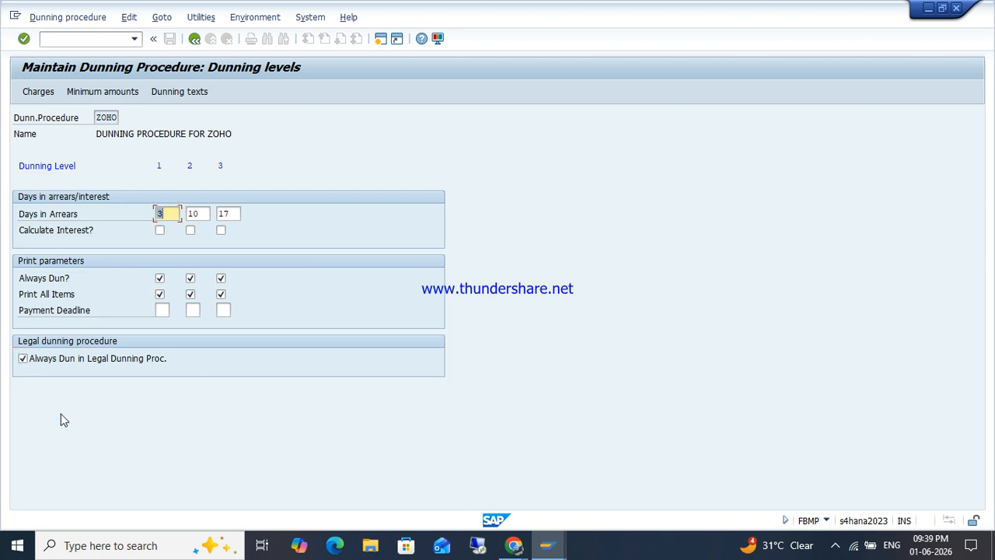
- Open the dunning charges in currency INR and enter dunning levels 1, 2 and 3 on separate rows
click(44, 90)
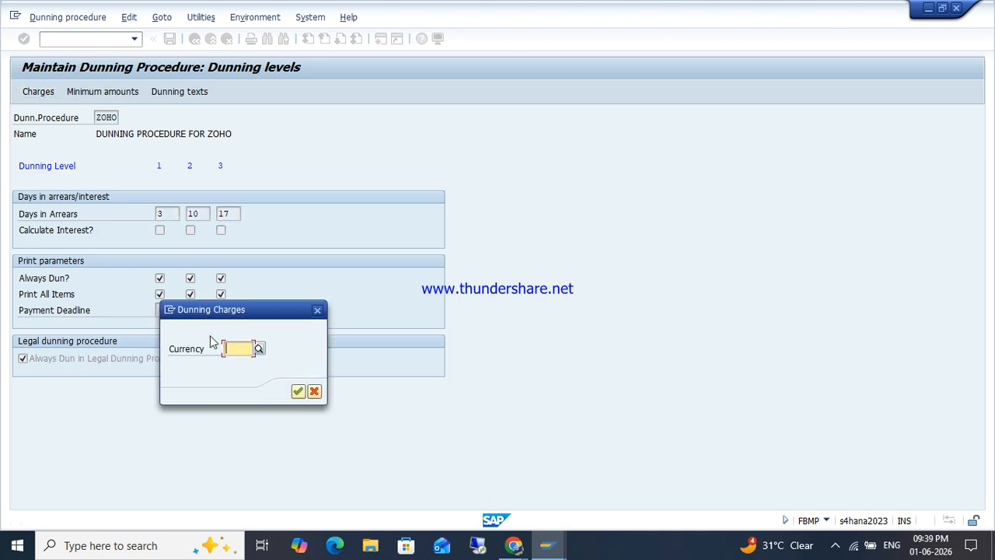
text(INT)
key(BackSpace)
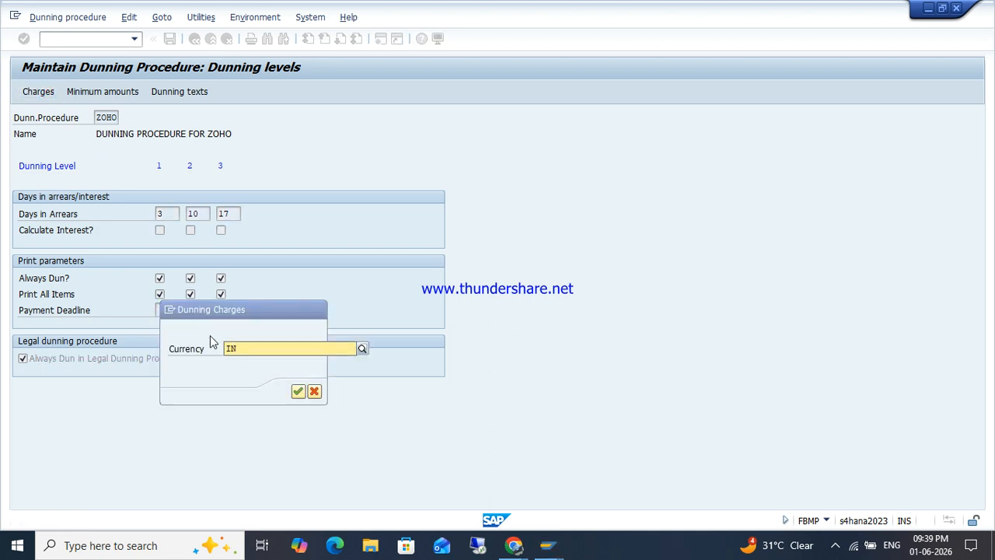
text(R)
key(Return)
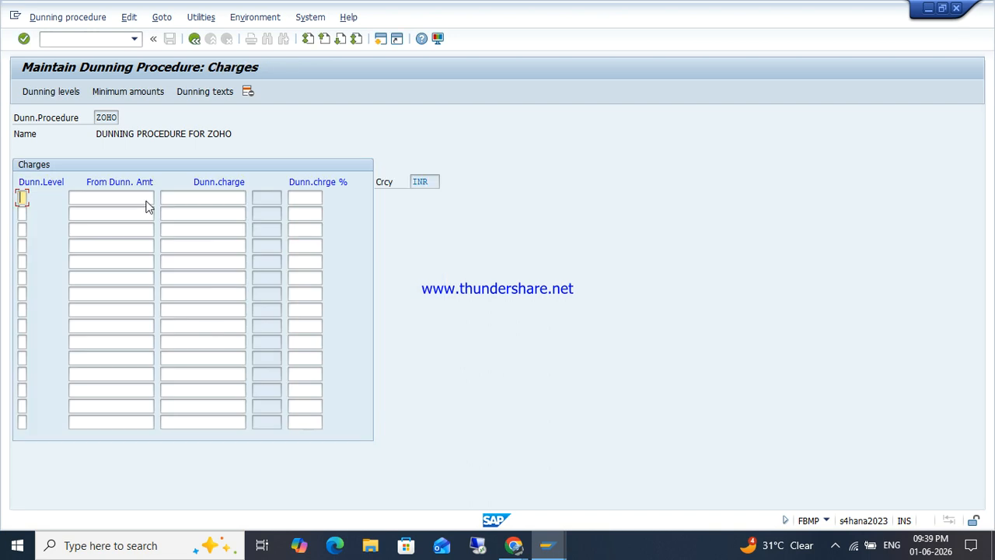
text(1)
click(22, 213)
text(2)
key(Down)
text(3)
key(Down)
- Set the dunning charges to 2000, 5000 and 10000 INR for levels 1, 2 and 3
click(95, 199)
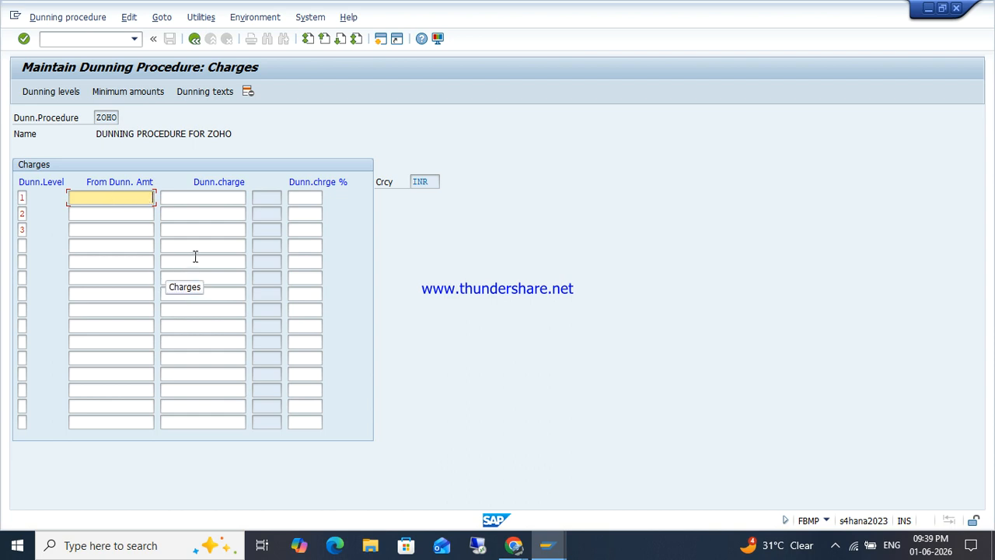
click(202, 199)
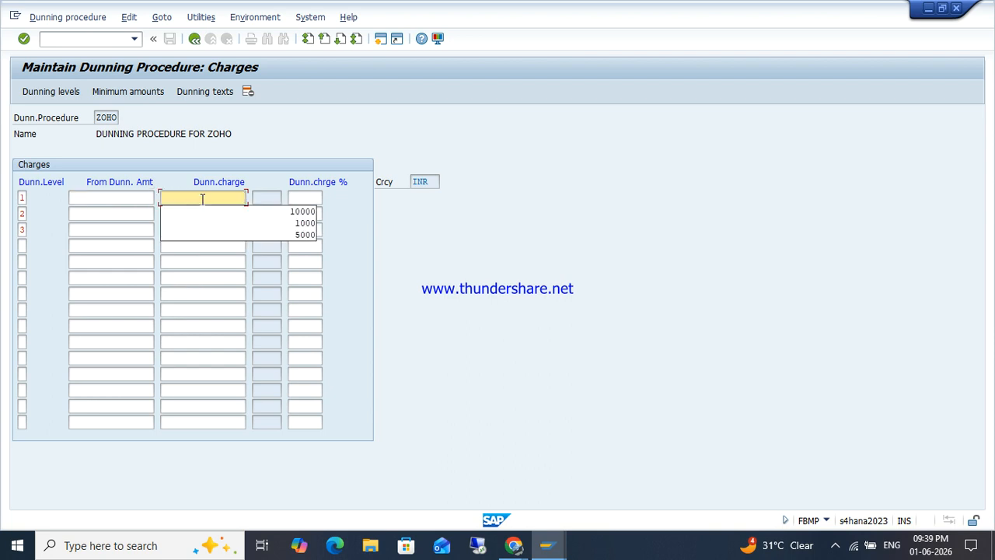
key(Tab)
key(shift+Tab)
key(shift+Tab)
key(Tab)
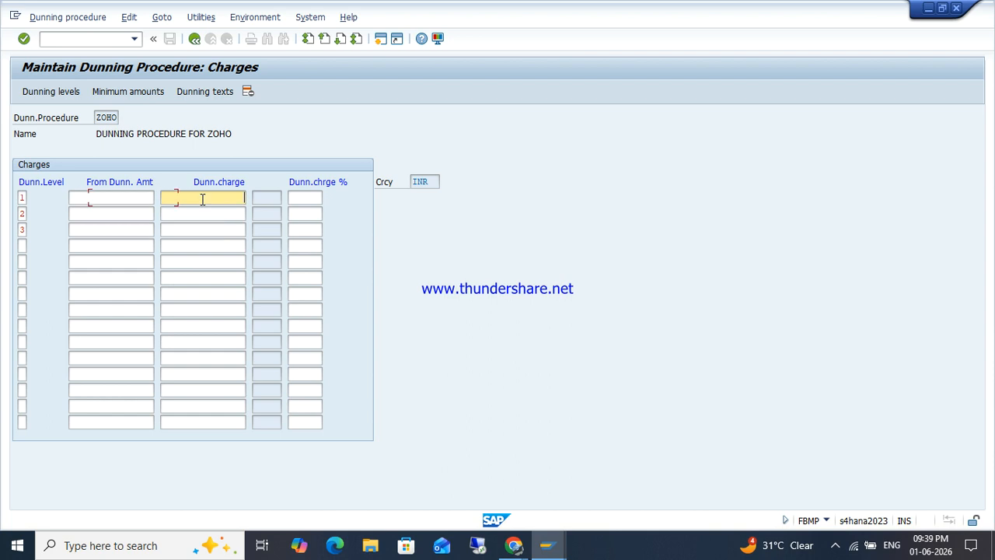
key(shift+Tab)
key(shift+Tab)
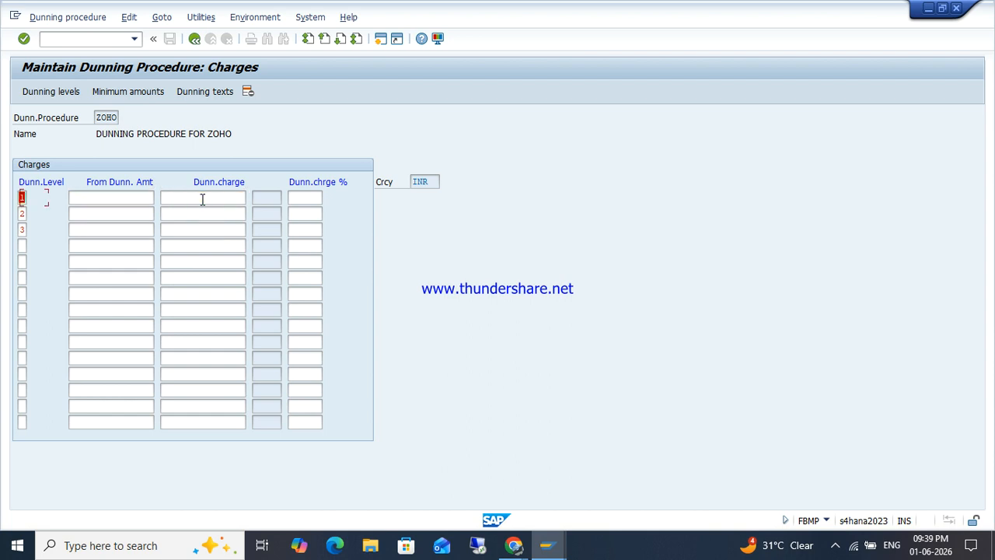
key(Tab)
key(Tab)
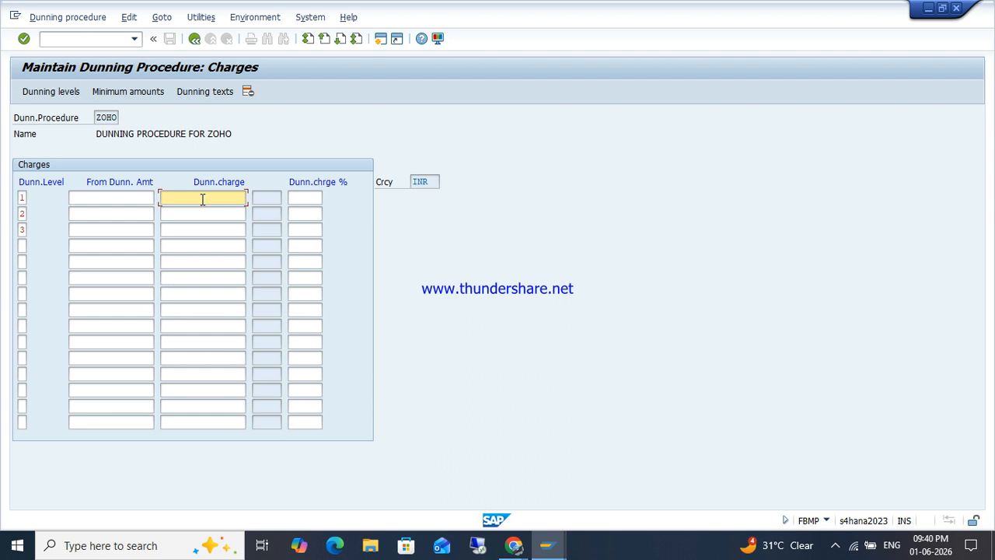
click(202, 199)
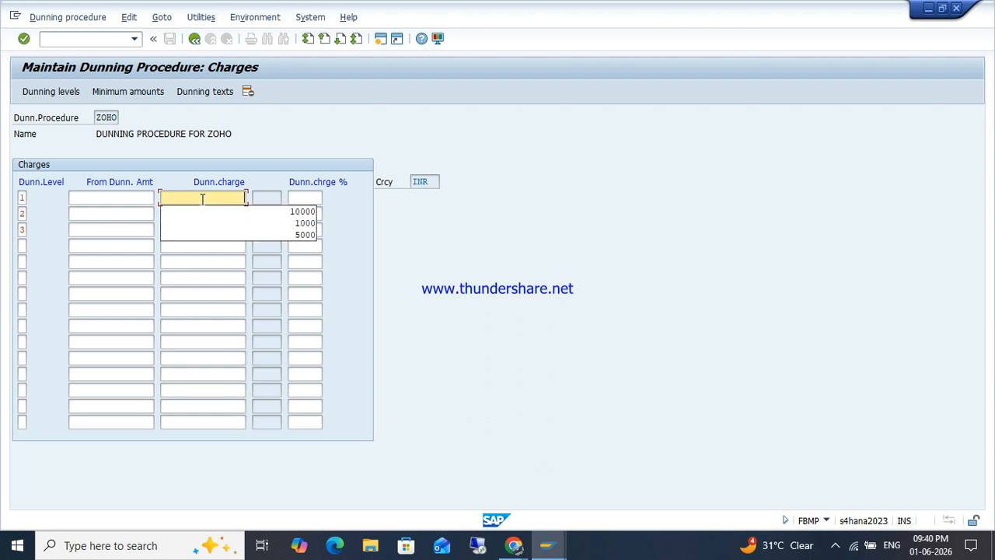
text(2000)
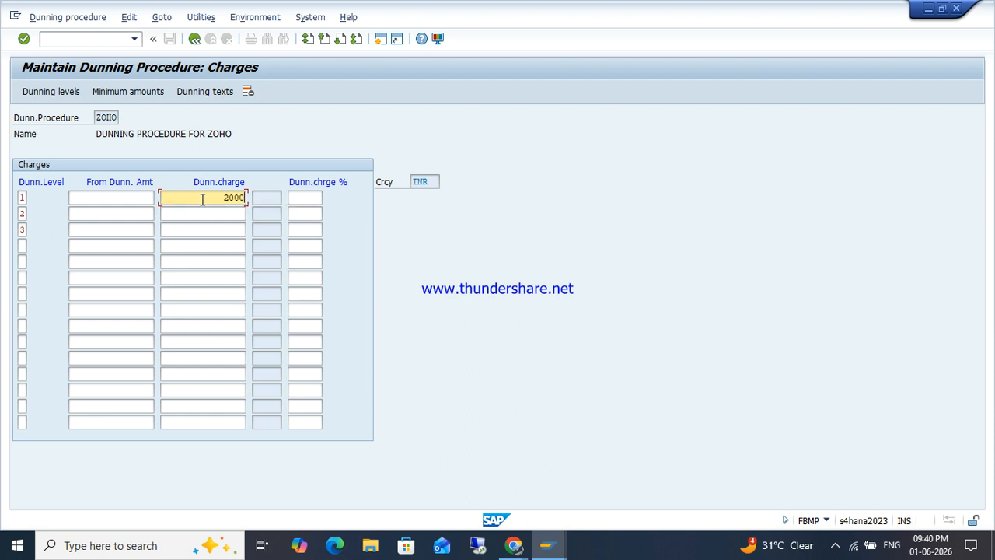
key(Down)
text(5000)
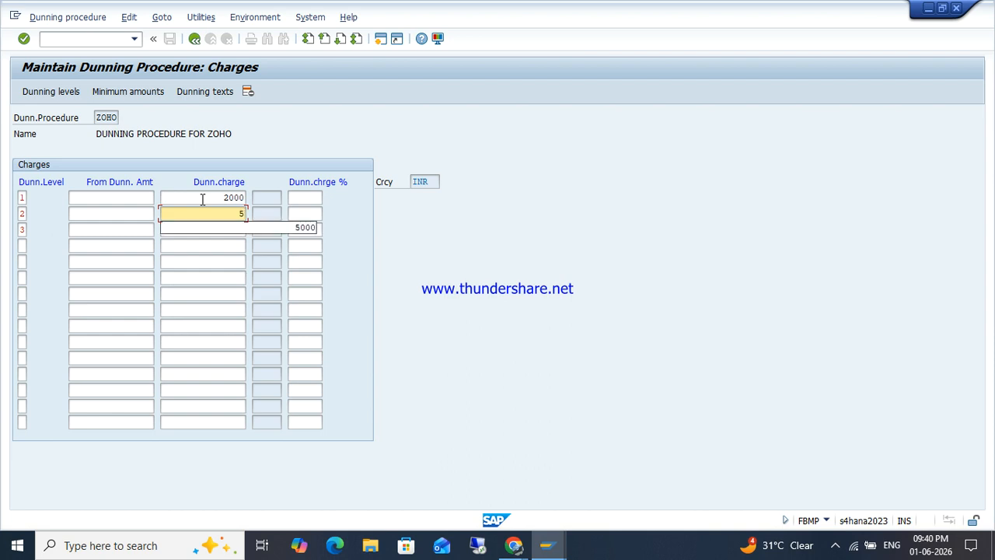
key(Tab)
key(Tab)
key(Tab)
key(Tab)
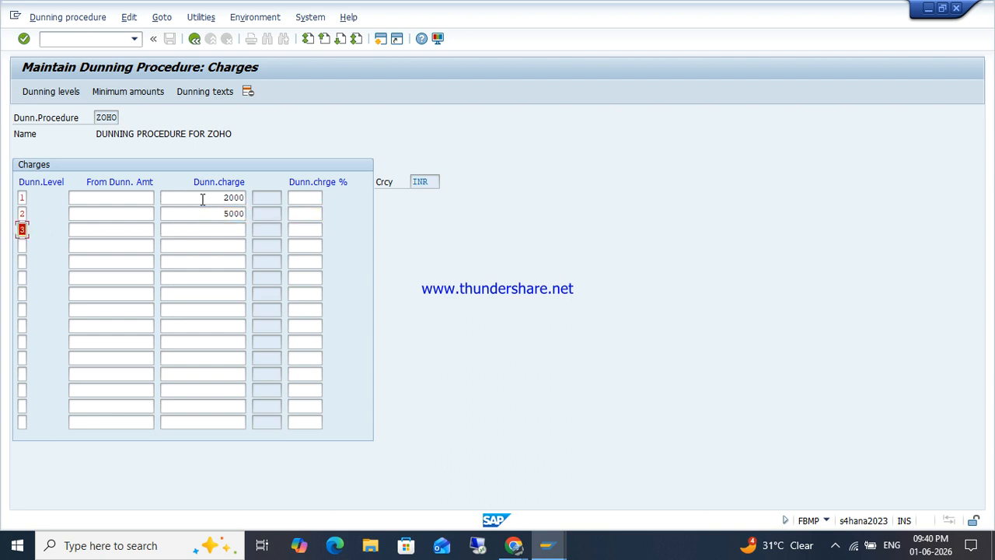
text(10000)
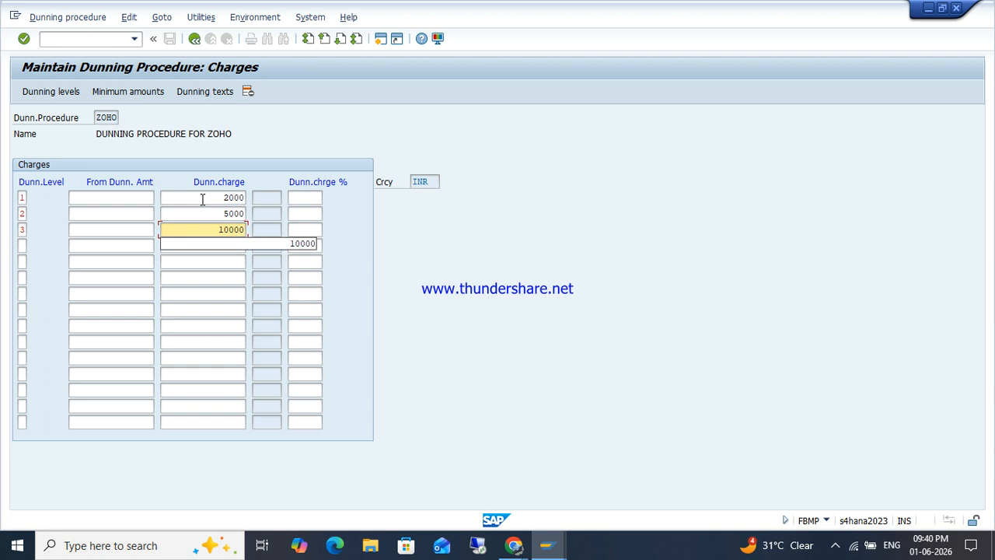
key(Return)
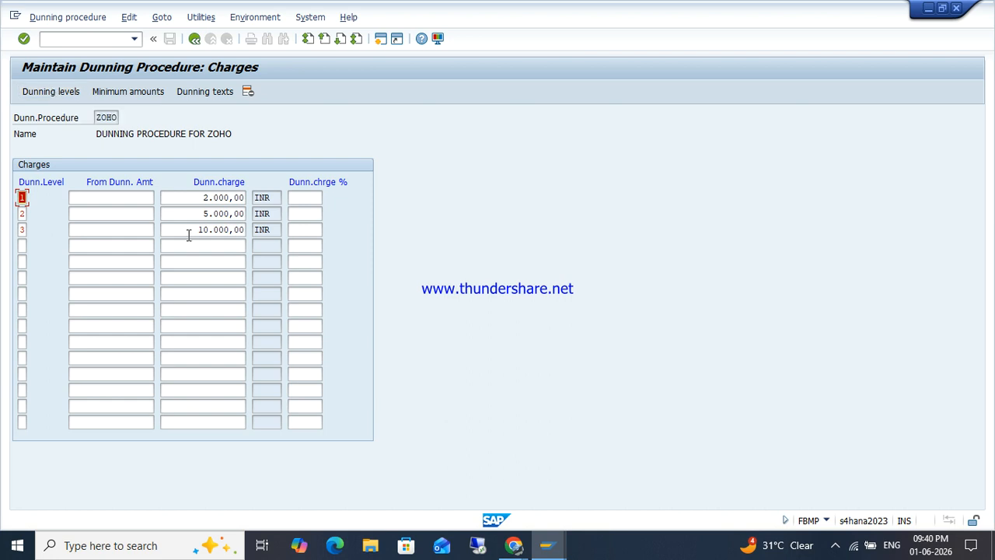
- Open the minimum amounts in currency INR and enter dunning levels 1, 2 and 3 on separate rows
click(129, 92)
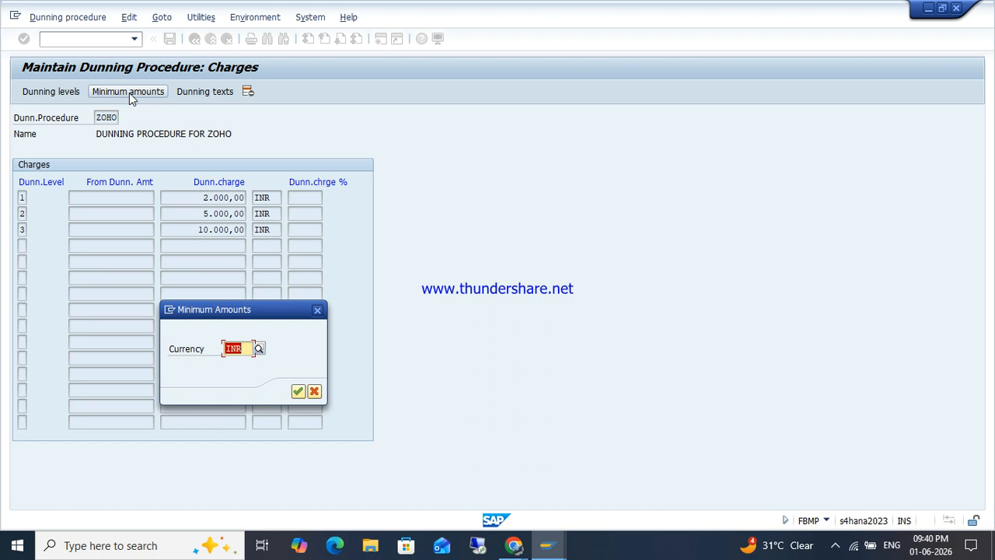
key(Return)
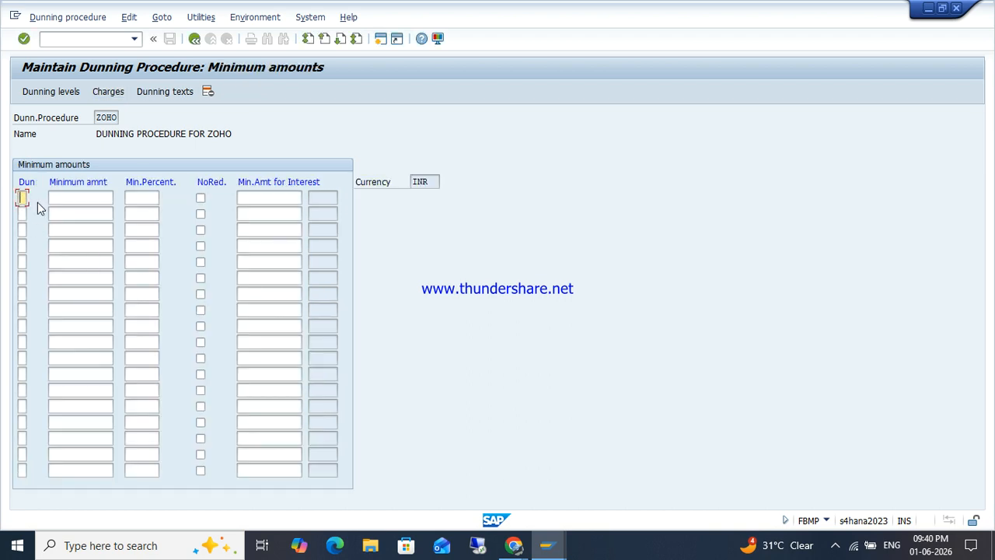
text(1)
key(Down)
text(2)
key(Down)
text(3)
key(Down)
- Set the minimum amount to 5000 INR for each of the three dunning levels
click(90, 197)
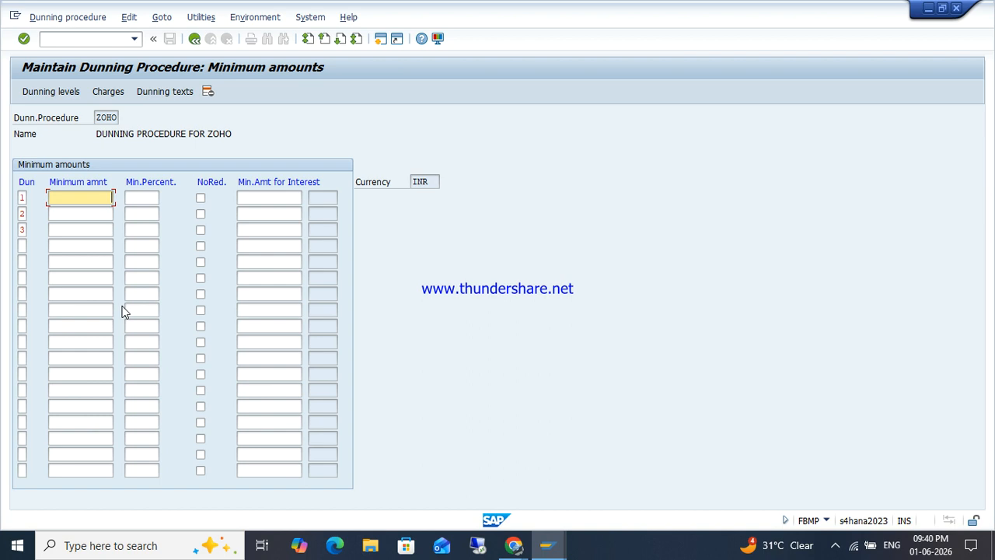
text(5000)
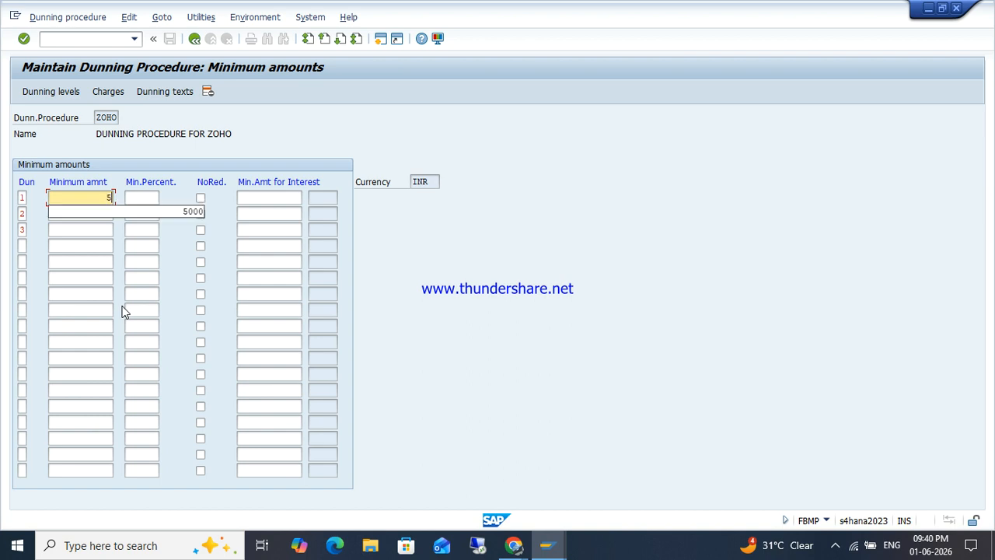
key(Tab)
key(ctrl+c)
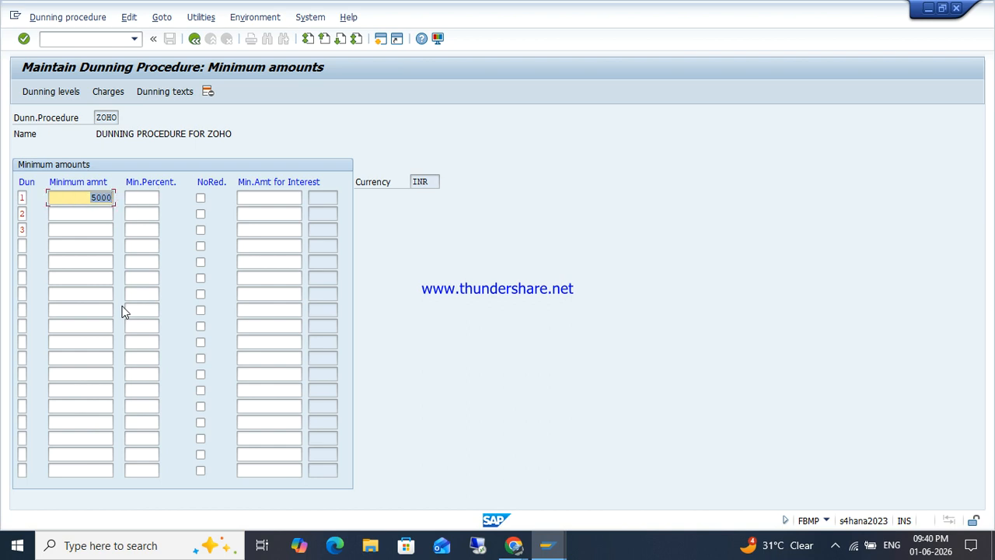
key(Down)
key(ctrl+v)
key(Down)
key(ctrl+v)
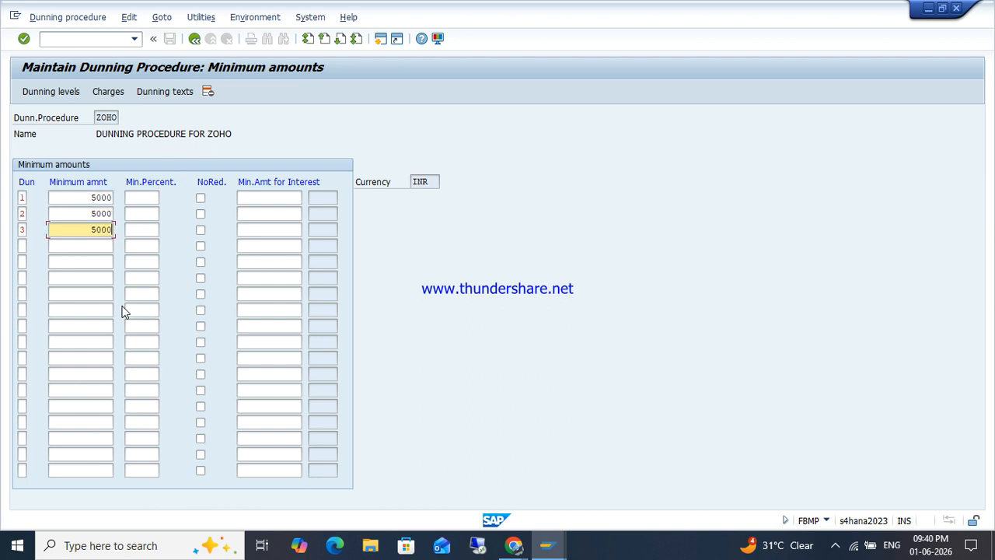
key(Return)
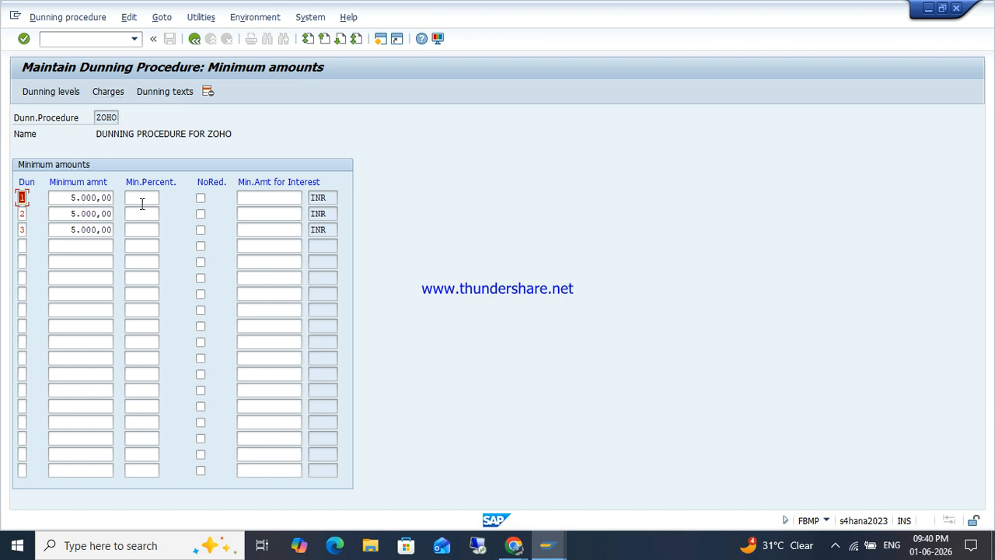
- Request the dunning texts for company code ZOHO with account type Customer
click(166, 92)
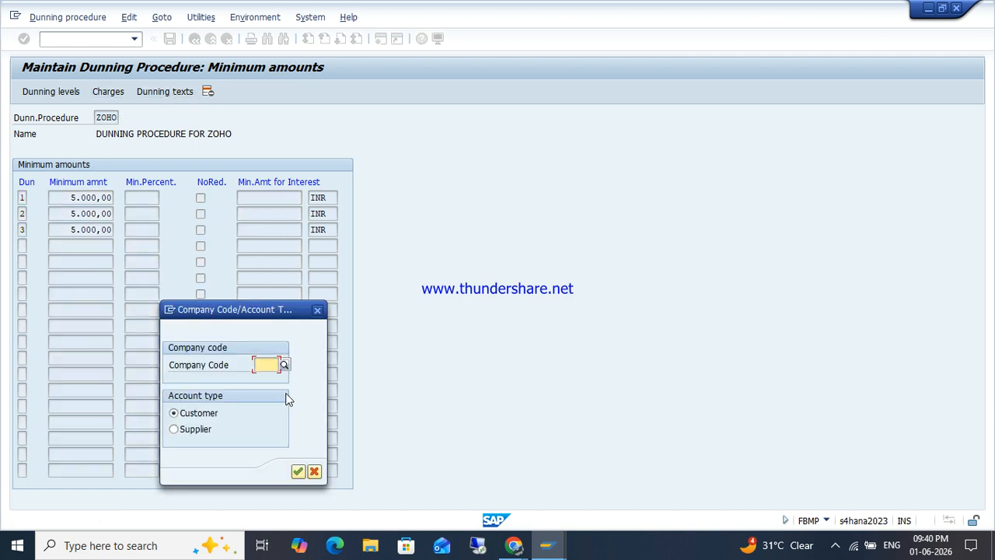
text(ZOHO)
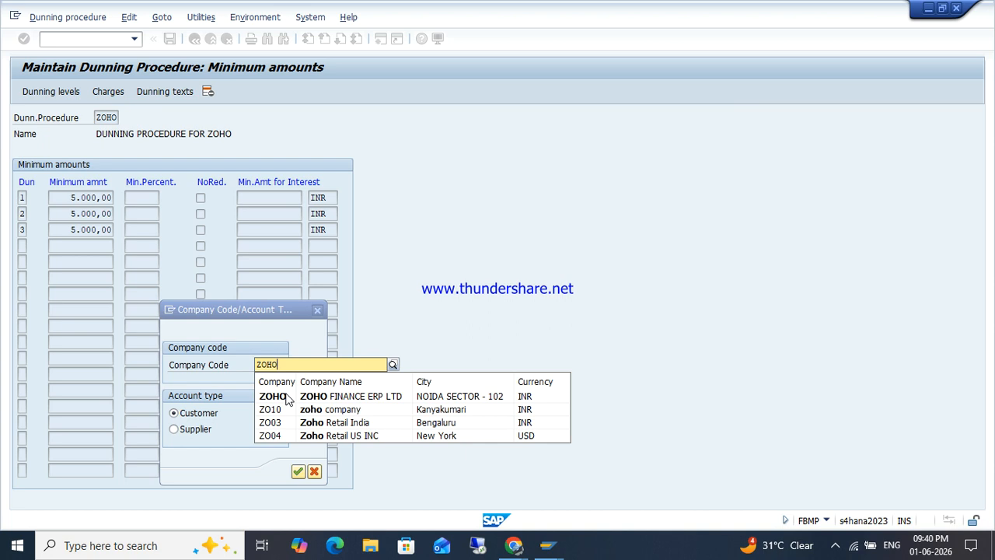
click(286, 398)
key(Return)
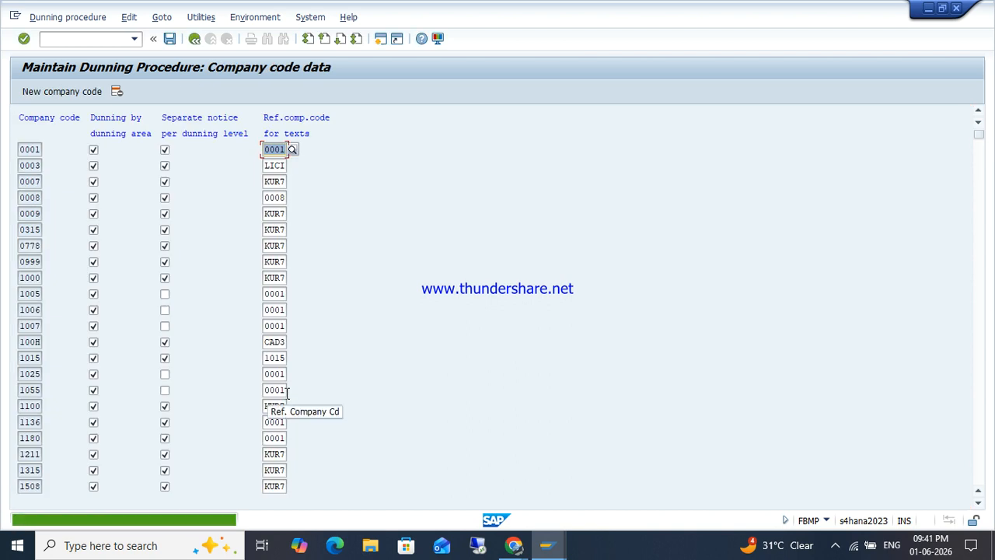
- Add ZOHO as a new company code in the dunning company code data
key(Tab)
click(71, 92)
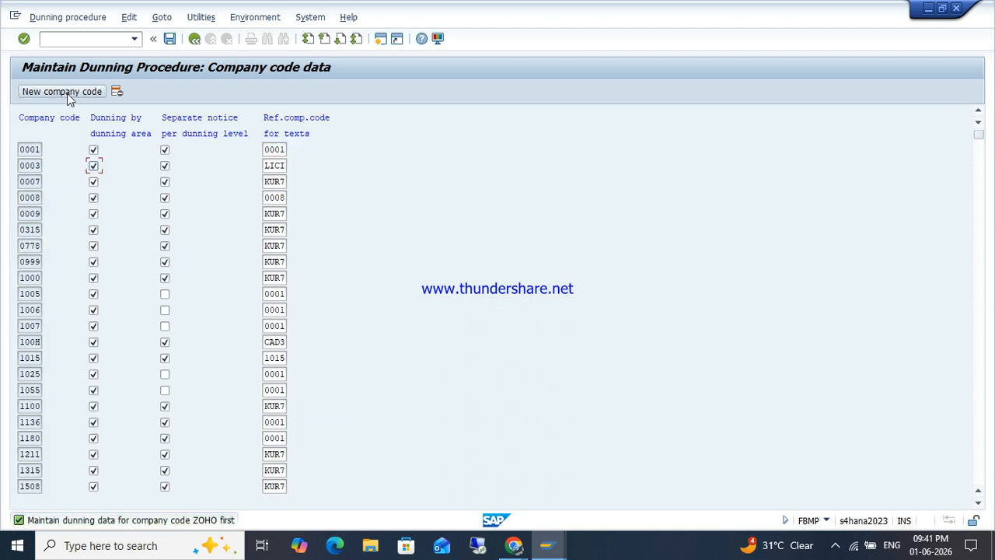
key(Return)
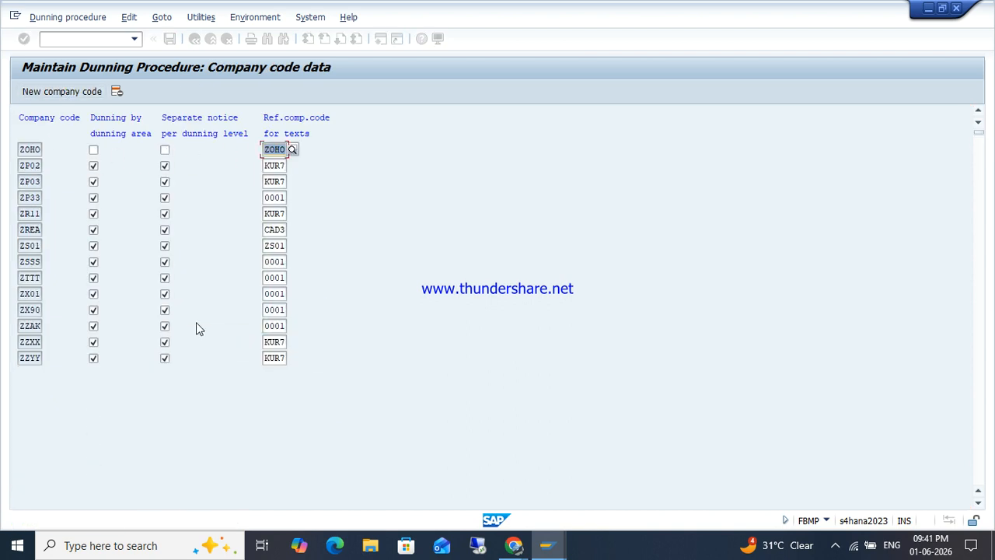
- Enable dunning by dunning area and separate notice per dunning level for company code ZOHO, saving to the PAYING COMPANY CODE customizing request
click(93, 149)
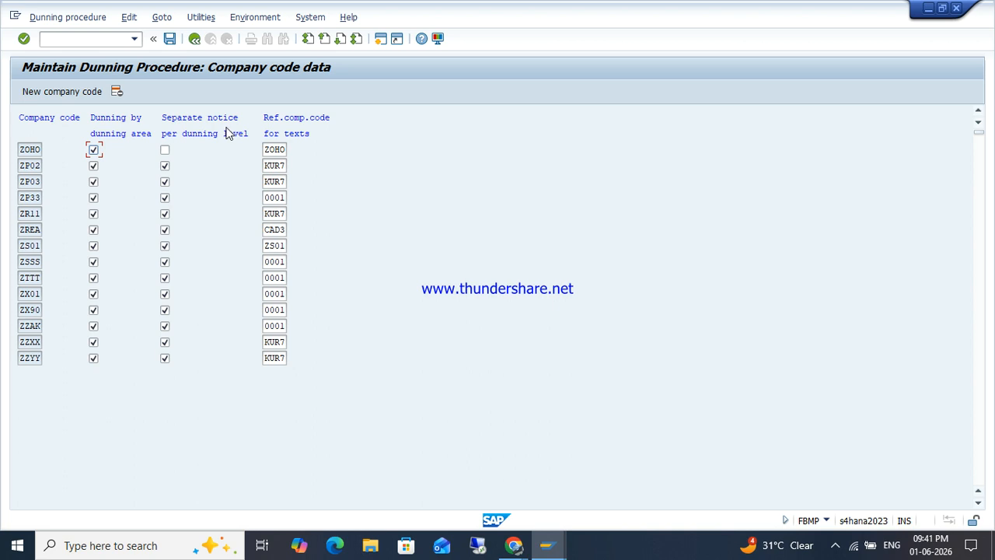
click(164, 149)
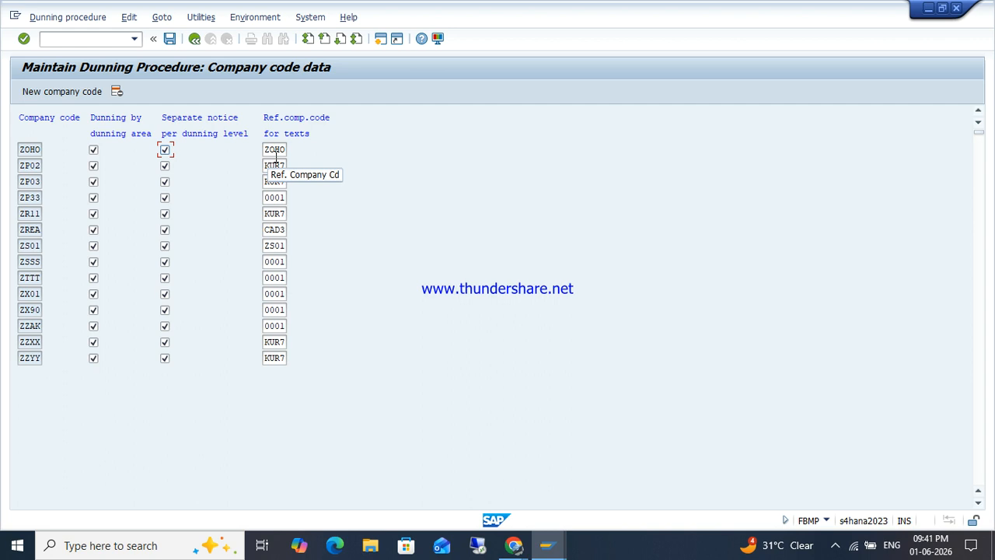
key(Return)
click(170, 43)
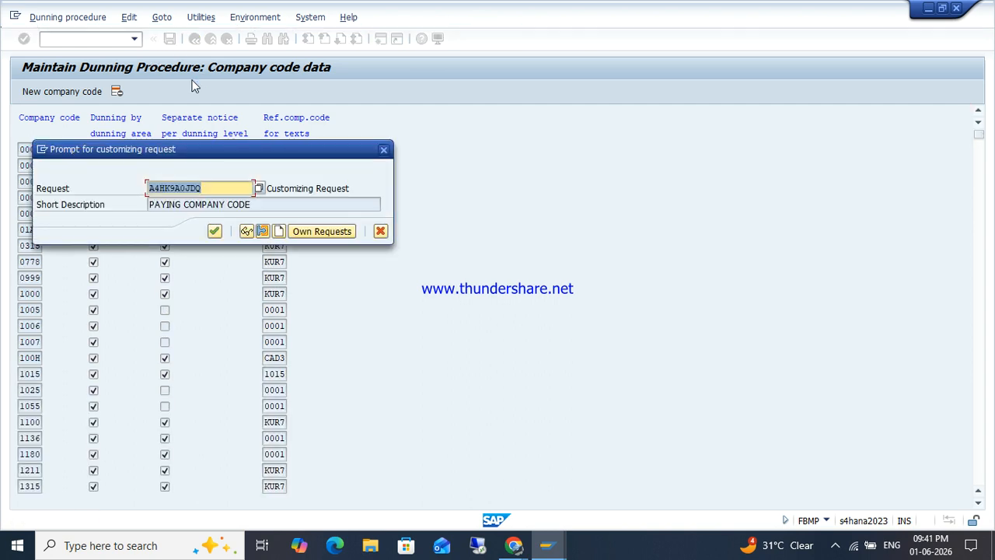
click(212, 233)
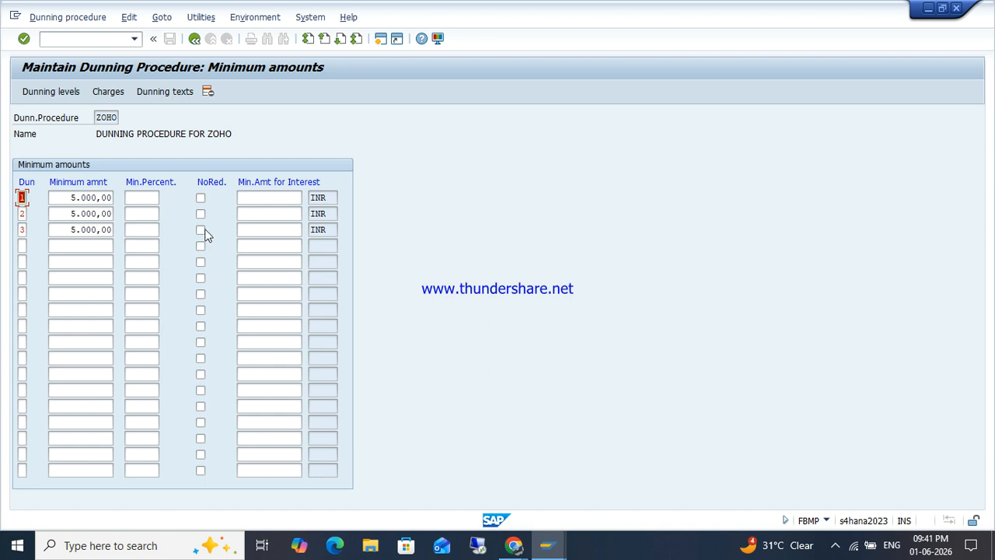
- Review the ZOHO procedure's dunning charges and minimum amounts in currency INR
click(194, 39)
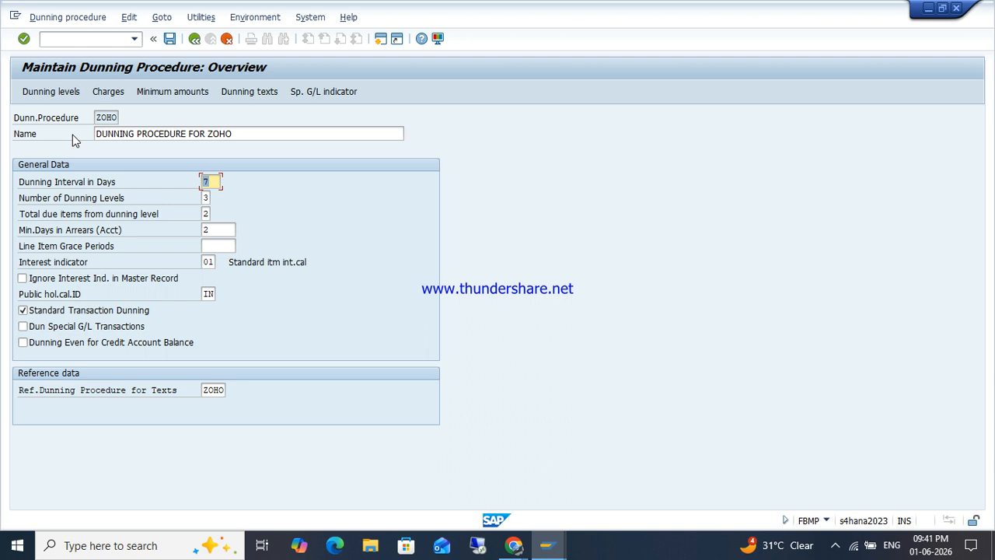
click(104, 94)
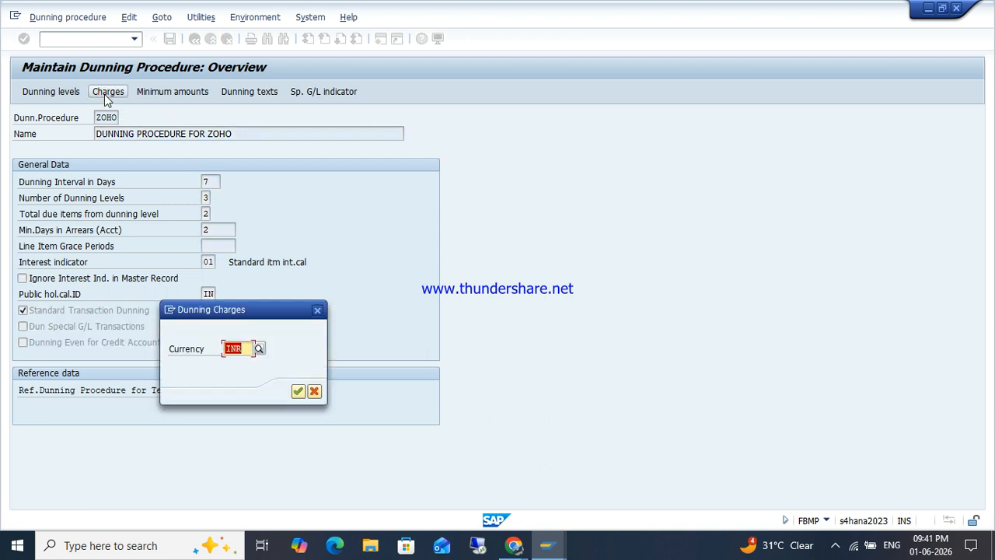
key(Return)
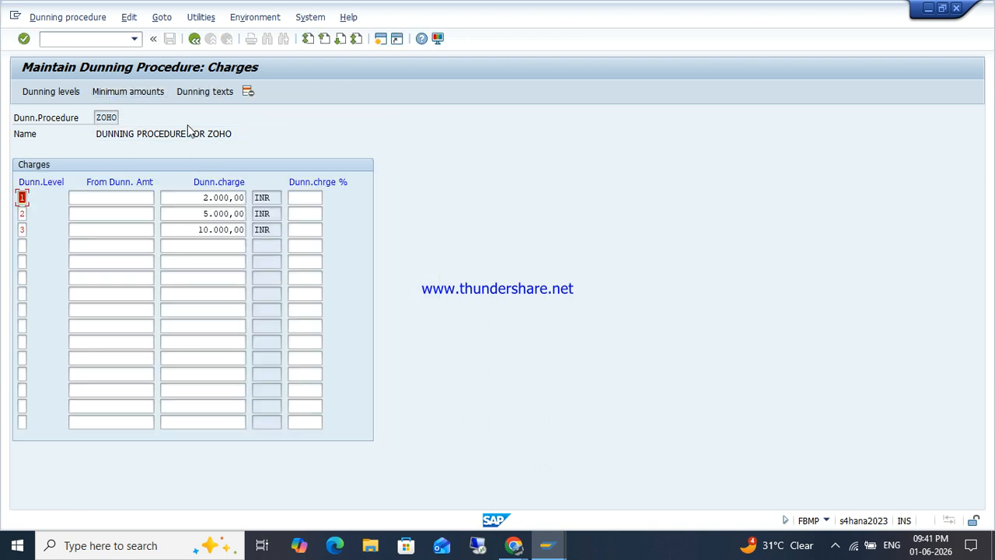
click(116, 96)
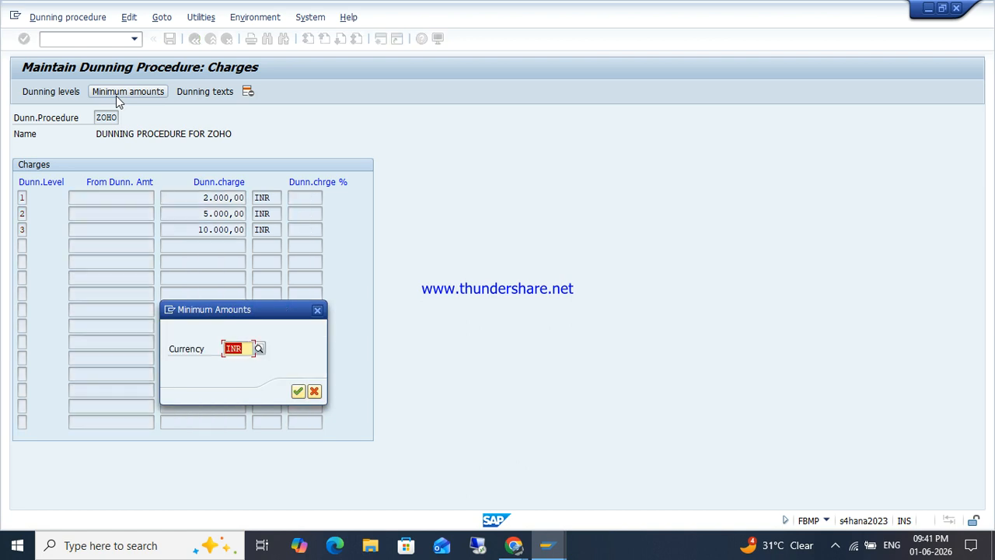
key(Return)
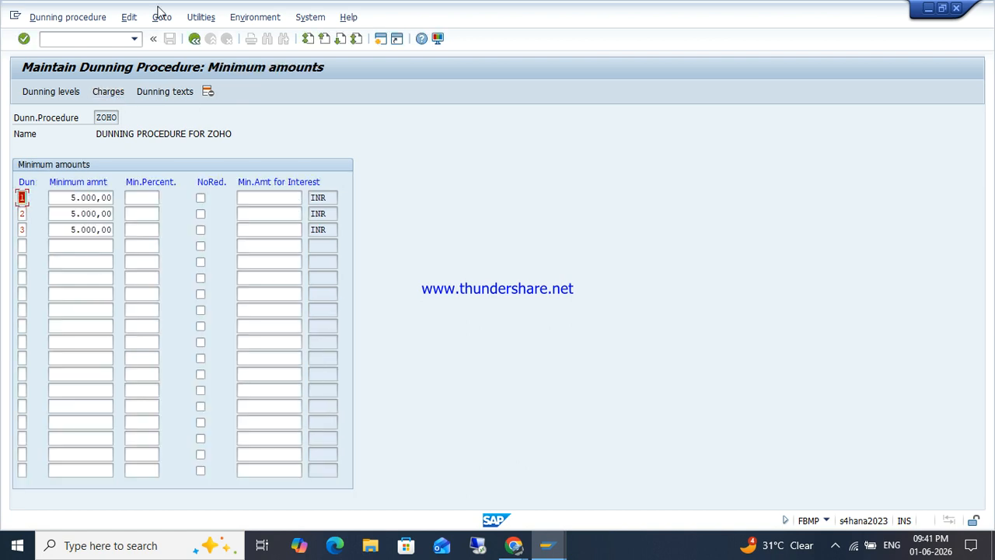
click(200, 18)
mouse_move(238, 18)
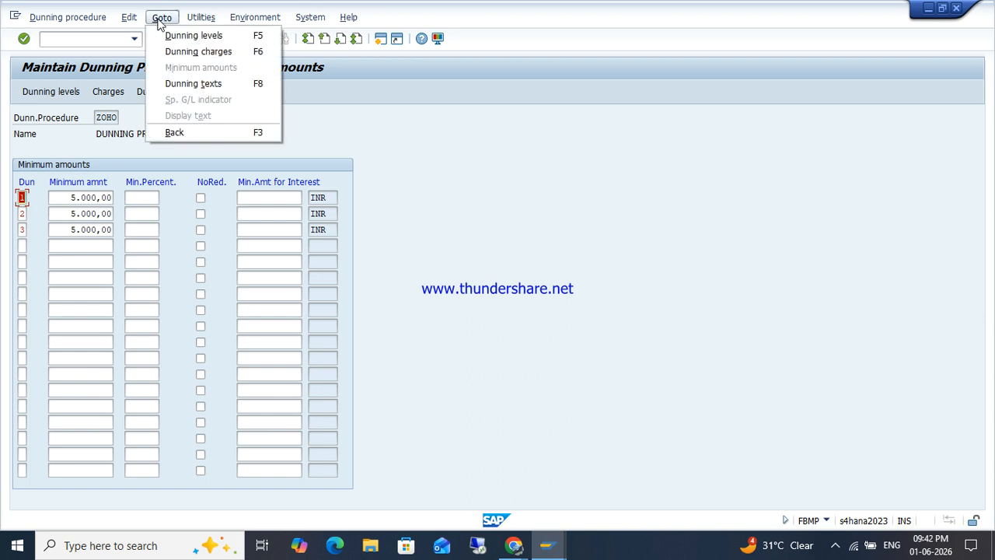
mouse_move(138, 21)
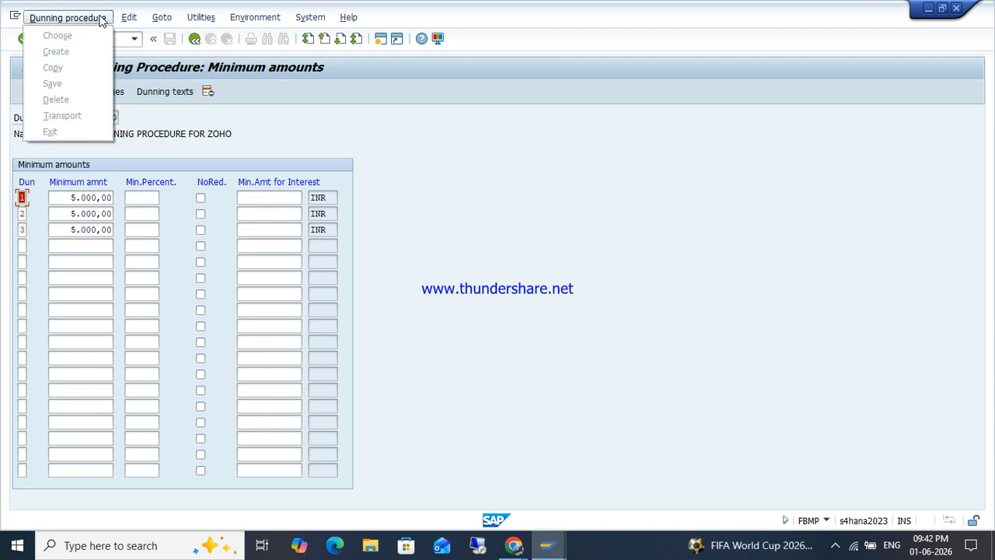
mouse_move(201, 17)
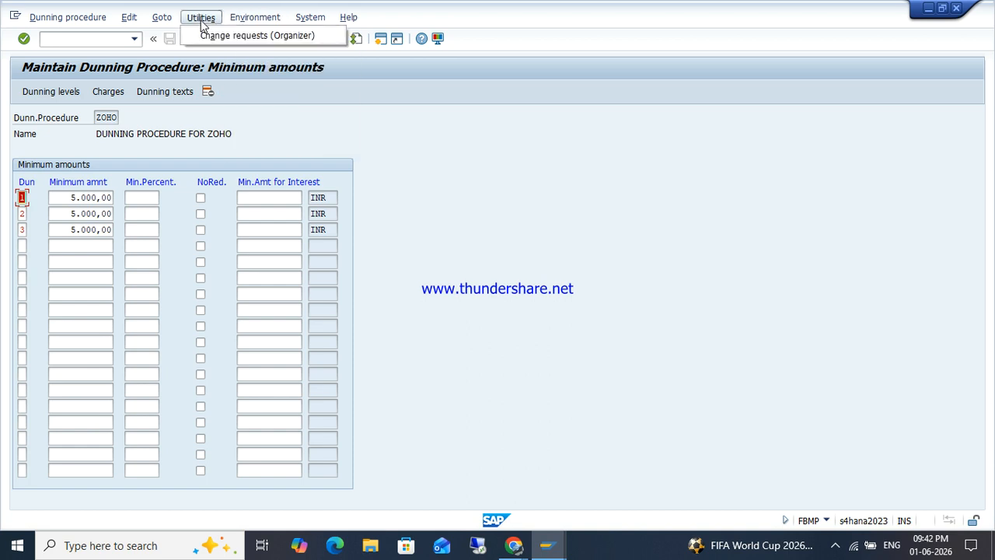
click(205, 36)
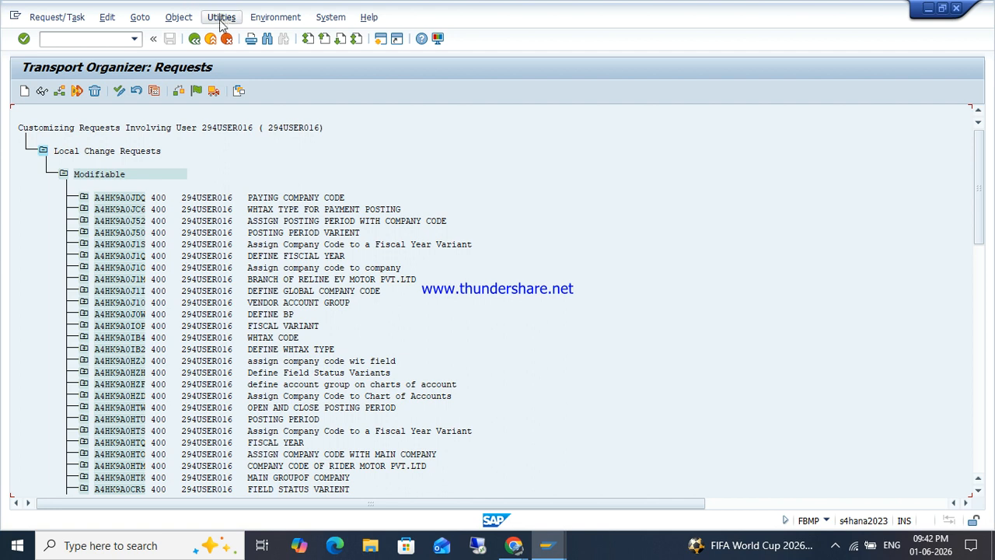
click(195, 39)
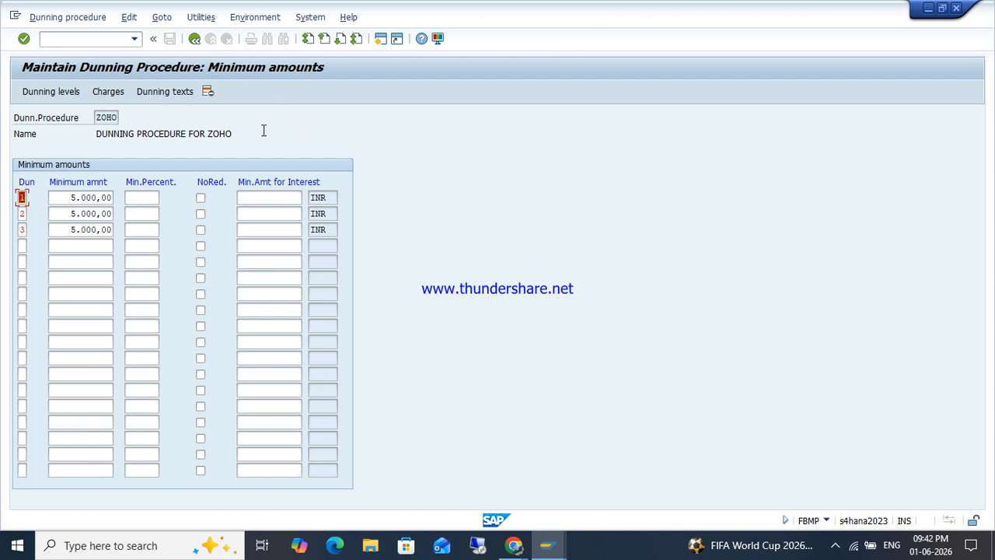
click(254, 19)
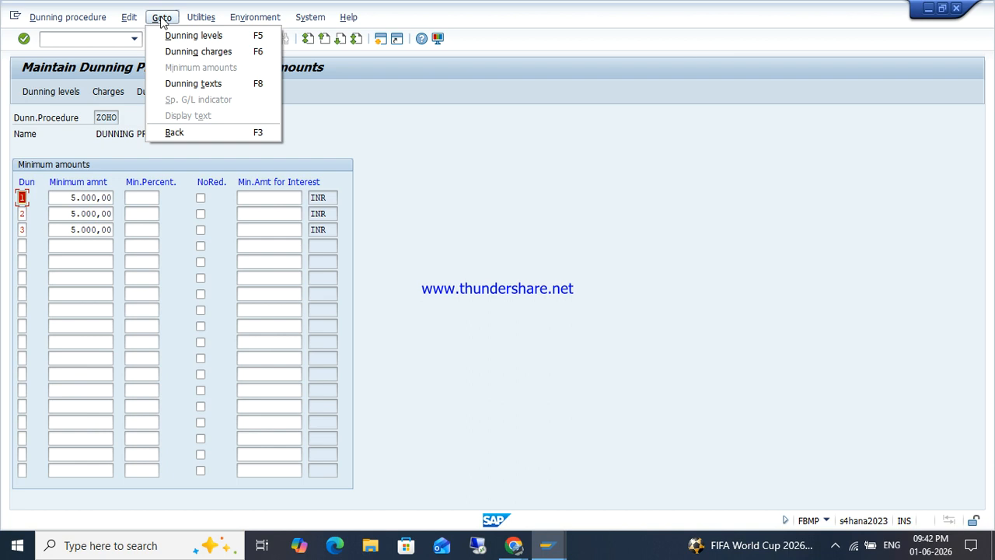
mouse_move(168, 22)
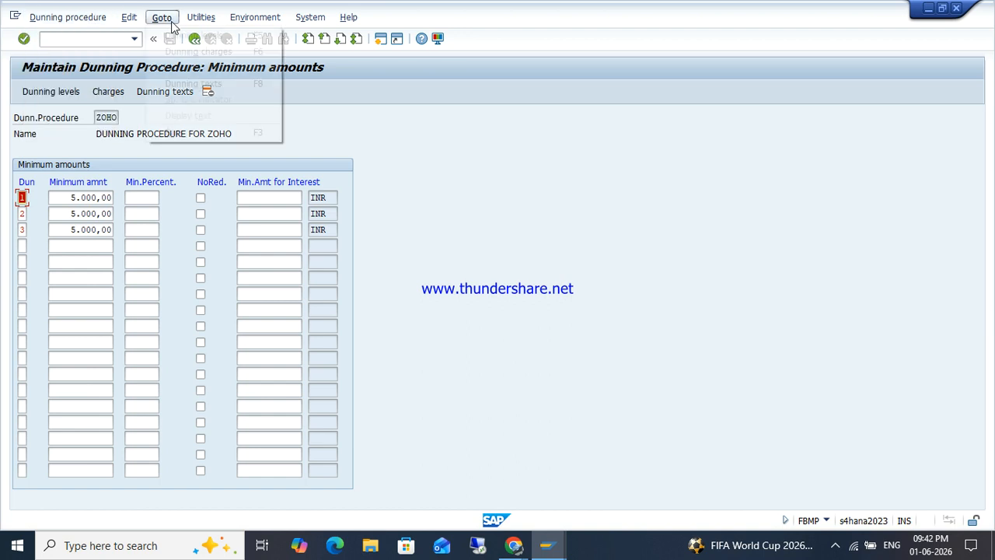
mouse_move(303, 26)
mouse_move(269, 25)
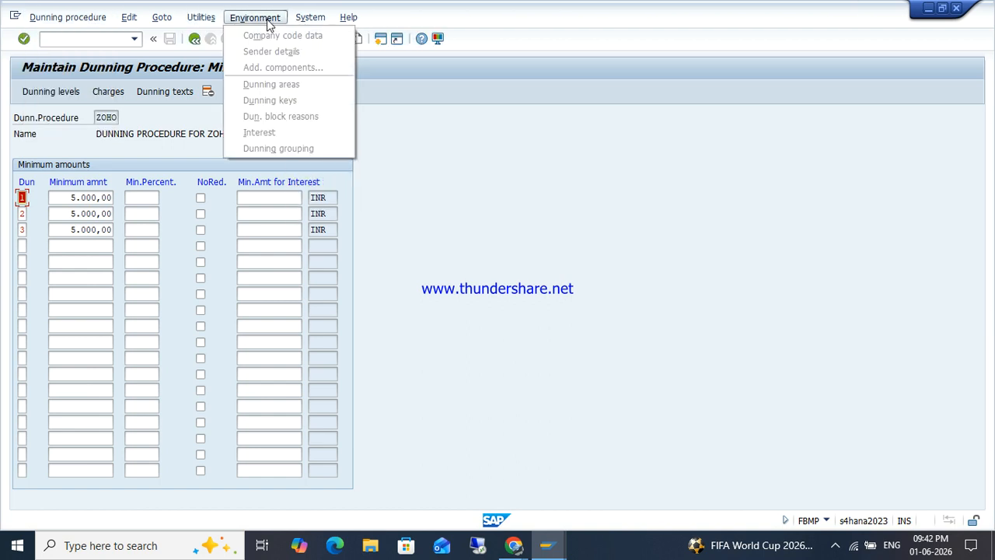
- Return to the procedure overview, open the company code dunning control table and position it at the ZOHO entry
click(193, 45)
click(192, 41)
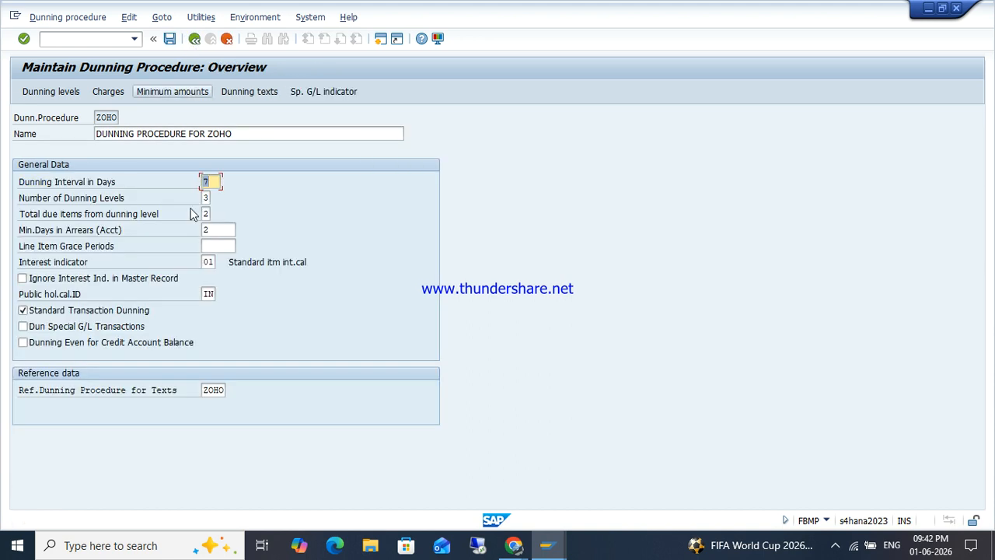
click(257, 20)
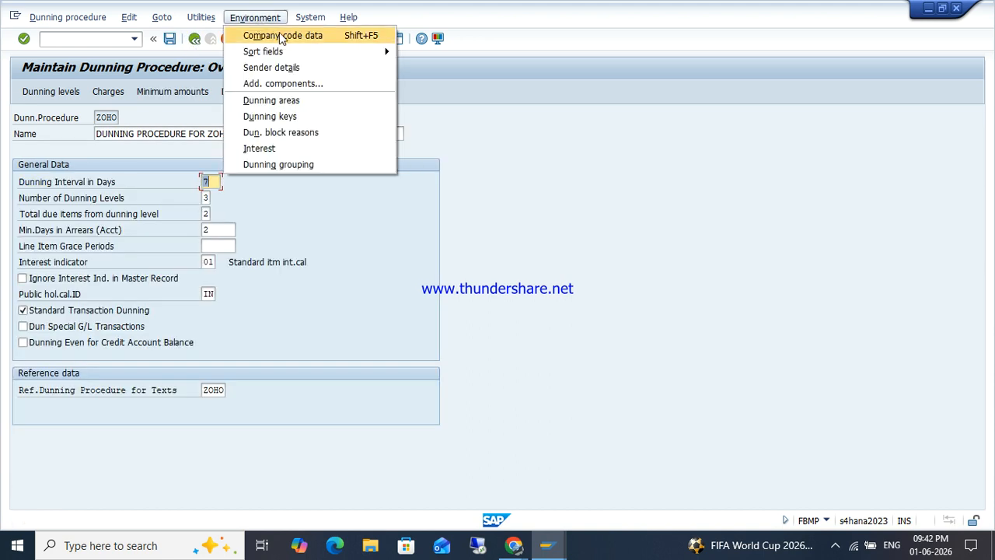
click(282, 36)
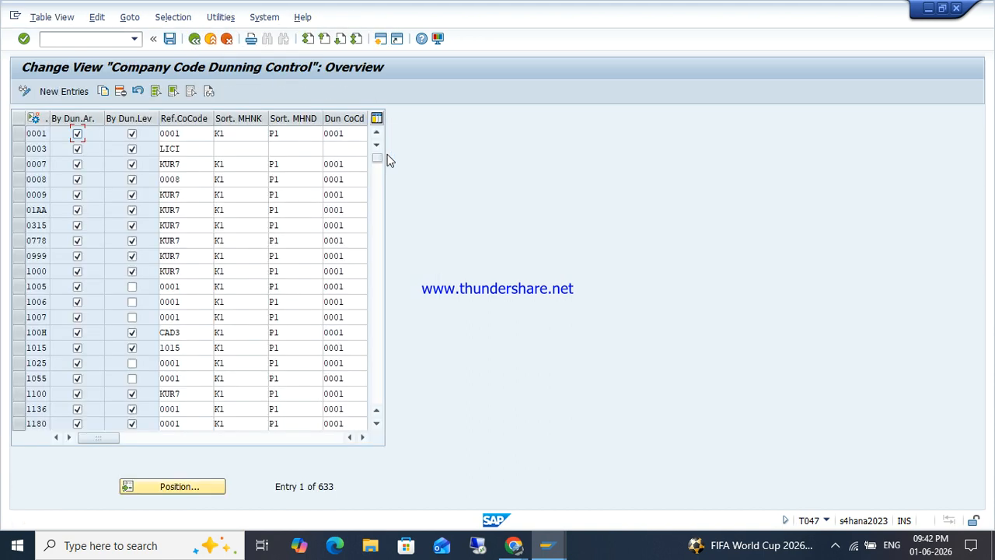
click(154, 483)
text(ZOHO)
key(Return)
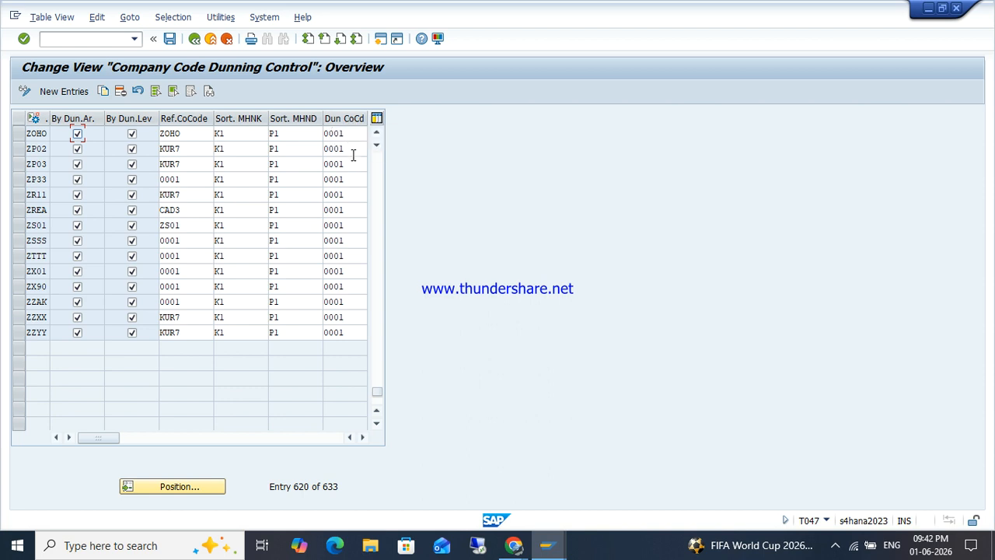
click(352, 139)
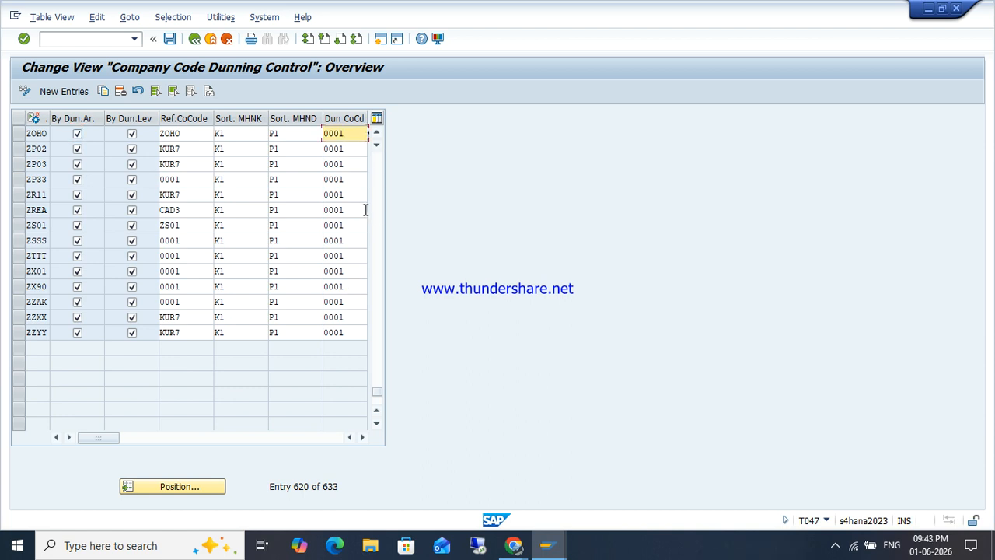
click(369, 135)
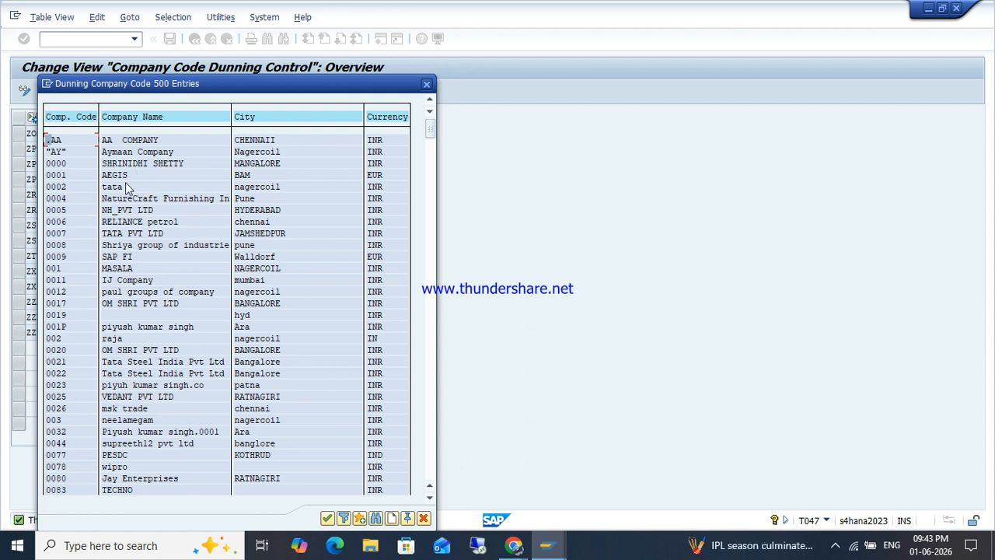
click(114, 175)
click(244, 176)
click(426, 84)
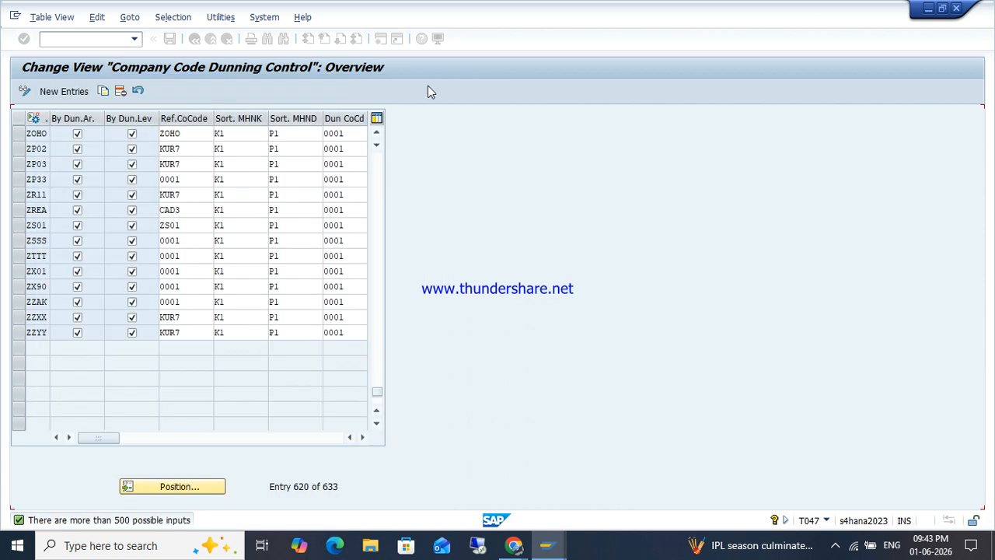
- Set the dunning company code of the ZOHO entry to ZOHO and save it in the PAYING COMPANY CODE customizing request
click(345, 134)
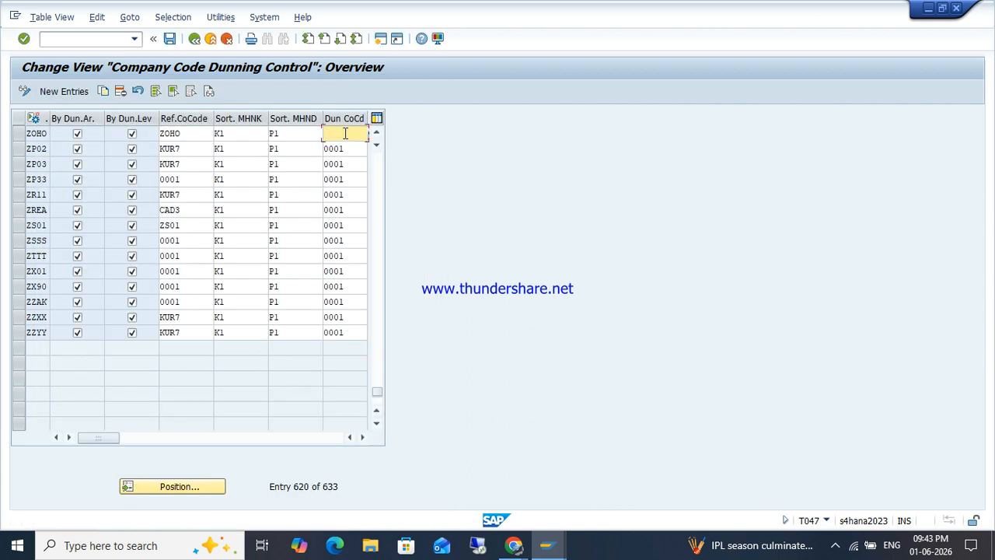
text(ZOHO)
key(Return)
key(ctrl+s)
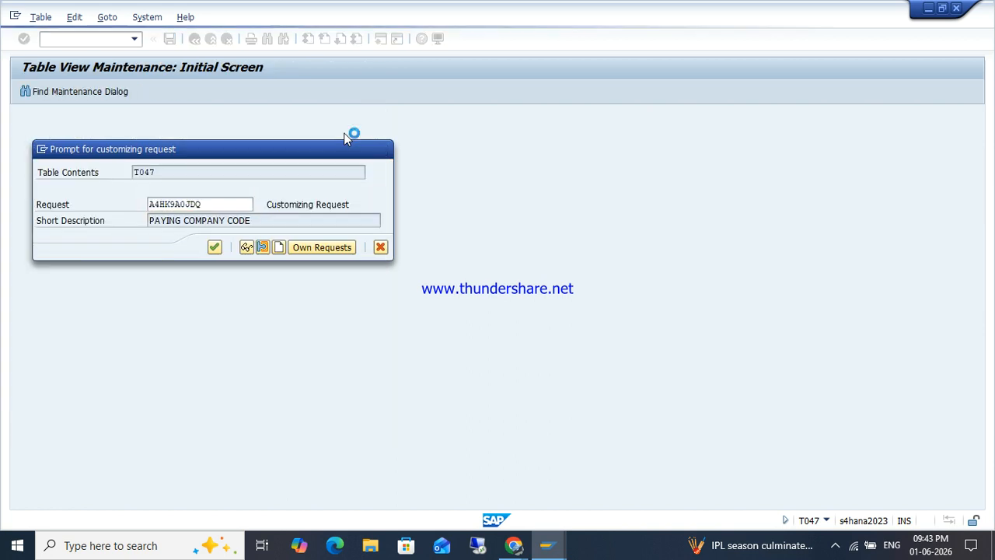
key(Return)
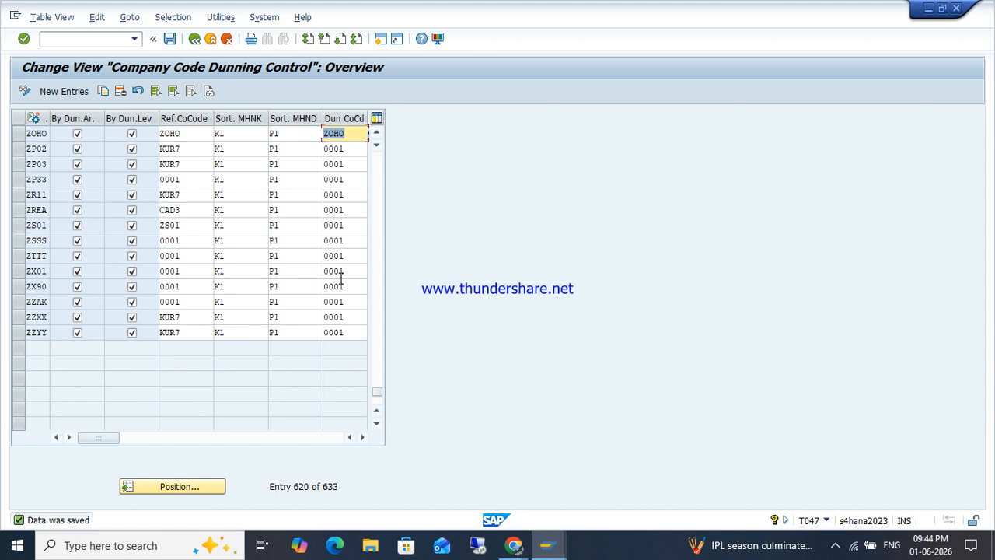
- Check the dunning charges in currency INR and save the ZOHO dunning procedure from its overview
click(193, 40)
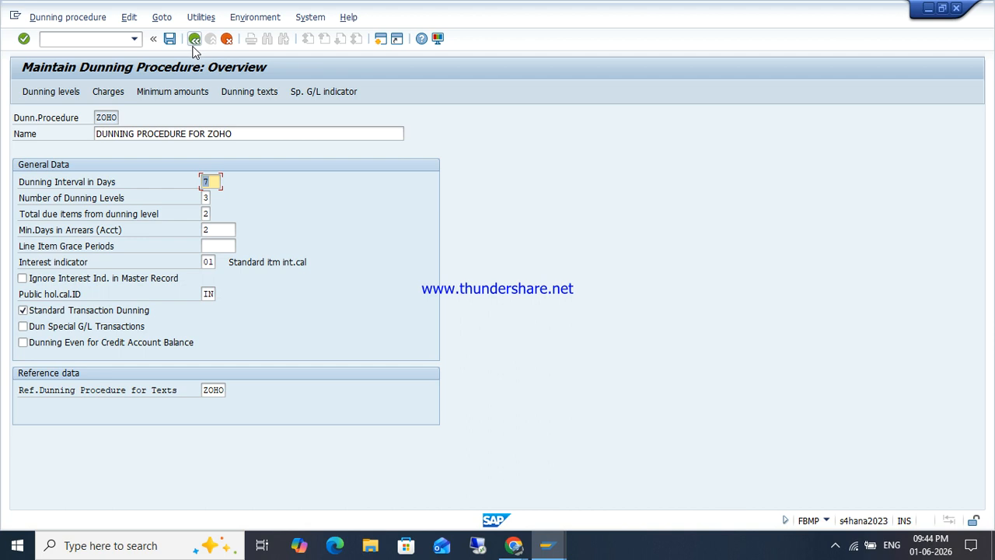
click(101, 93)
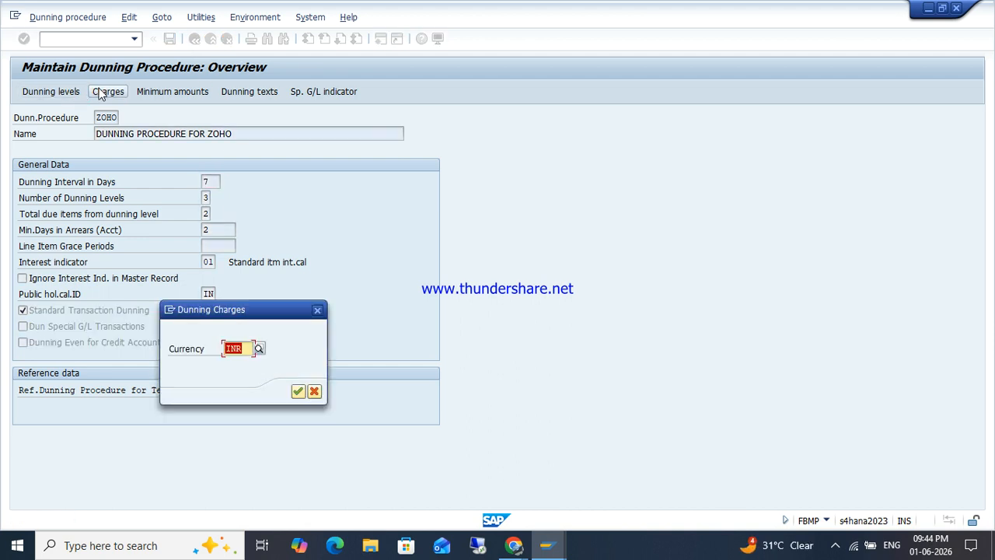
key(Return)
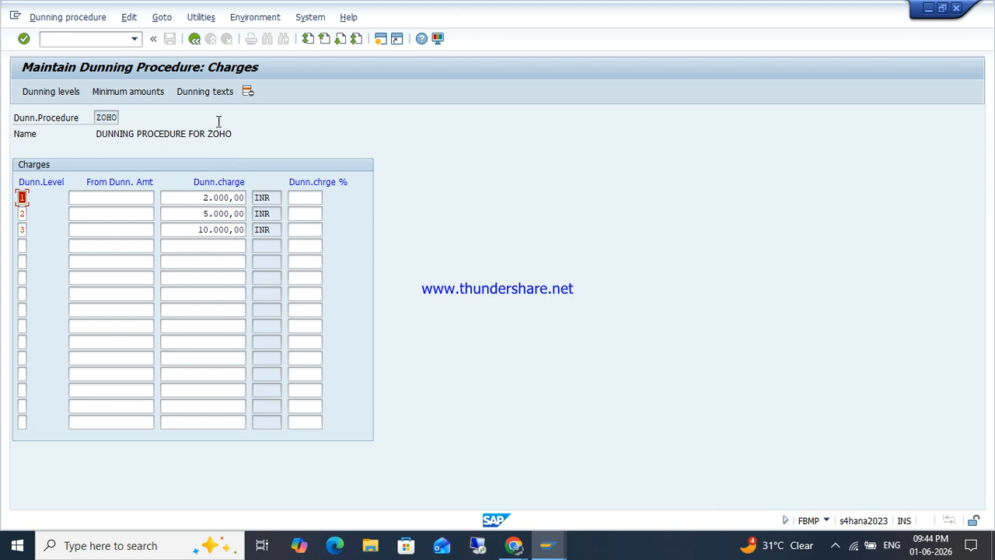
click(194, 38)
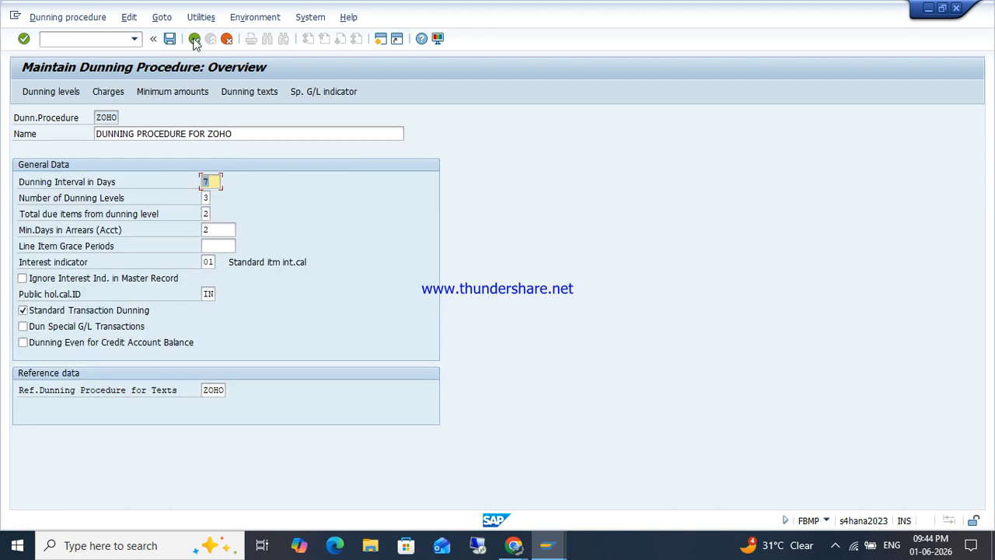
click(169, 39)
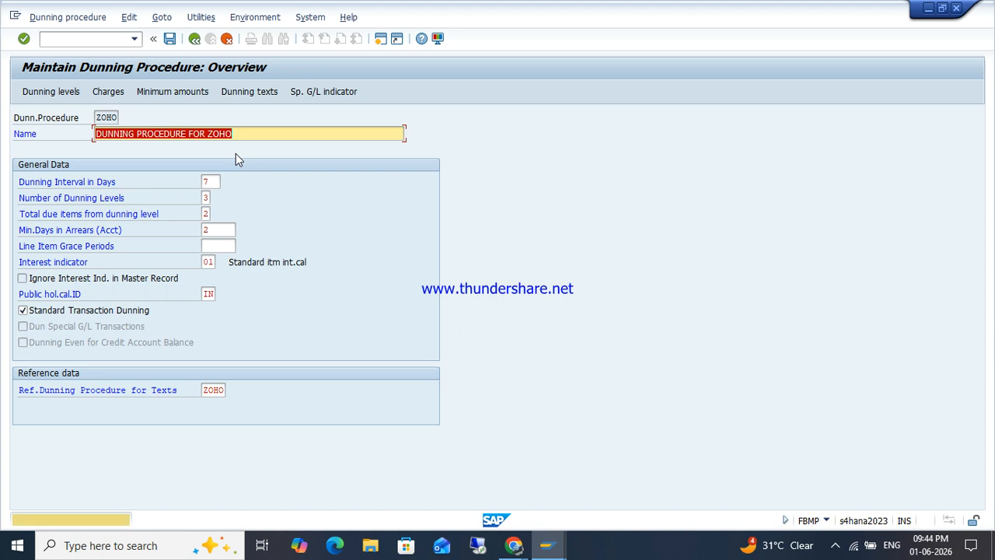
key(Return)
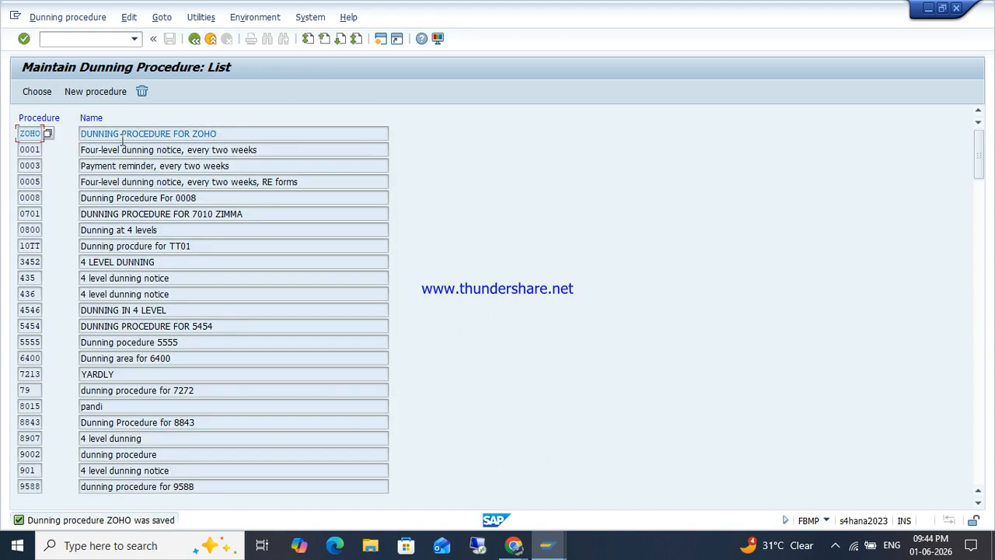
- Open a new session and start transaction FD02 for changing a customer
click(380, 42)
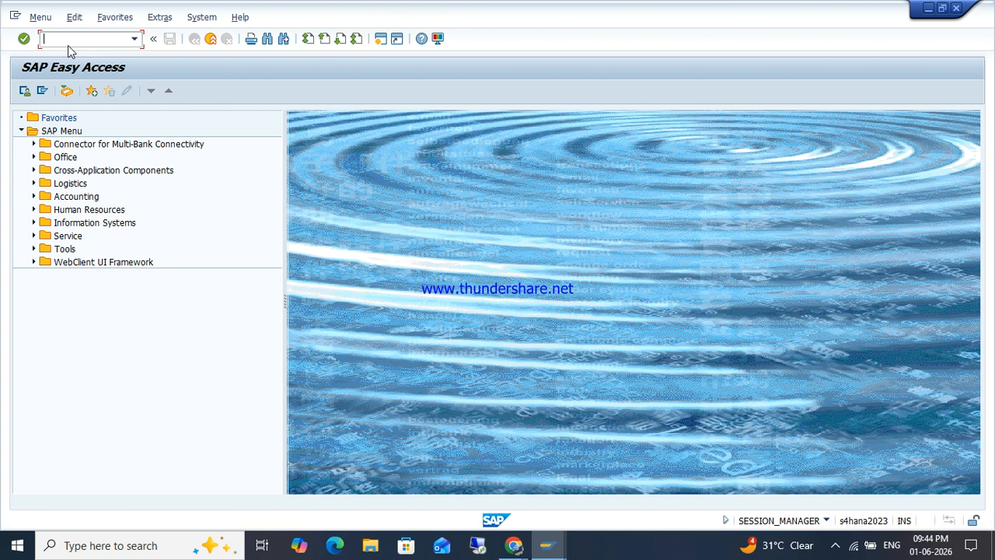
text(fd02)
key(Return)
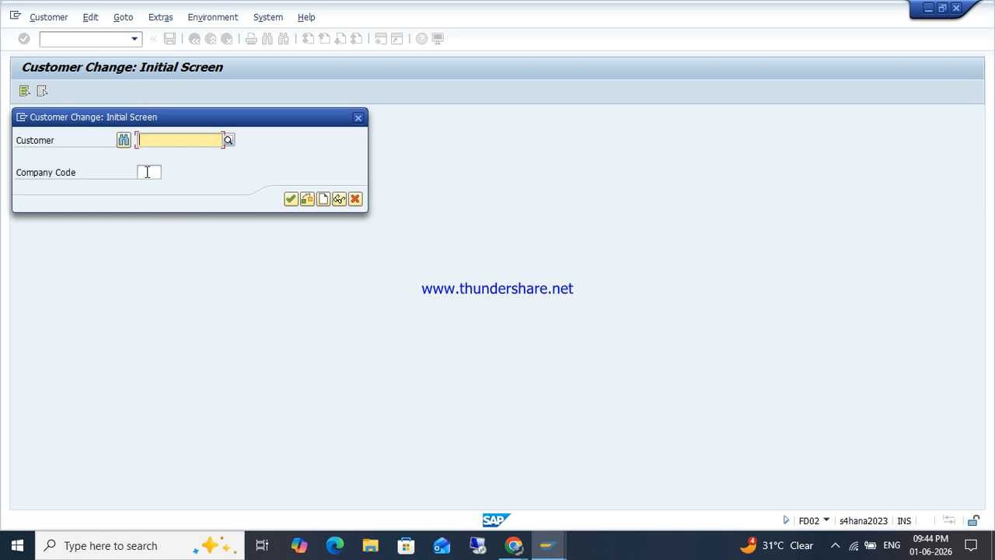
- Open customer TATA MOTOR PVT.LTD in company code ZOHO for changing, picking it from the customer search list
click(147, 171)
text(ZOHO)
key(Return)
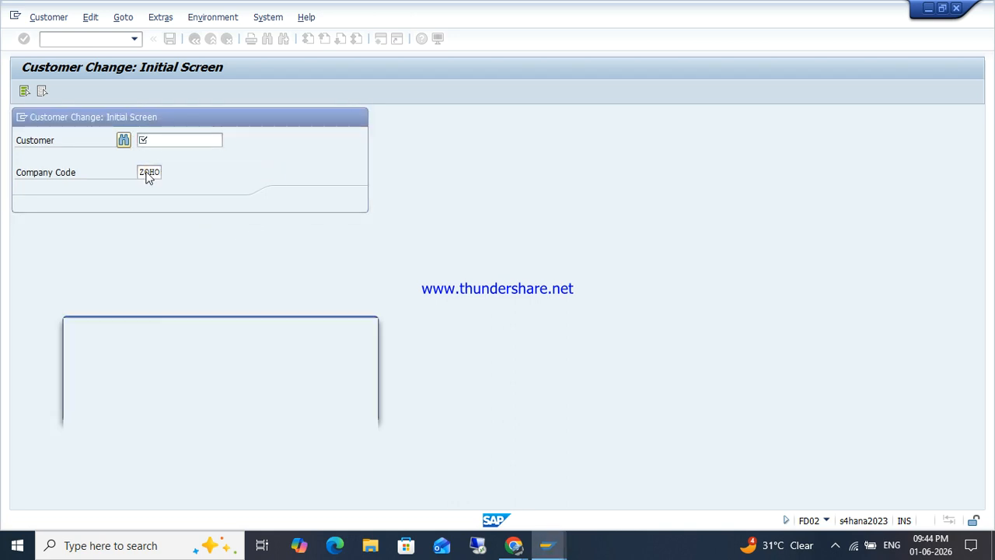
key(Return)
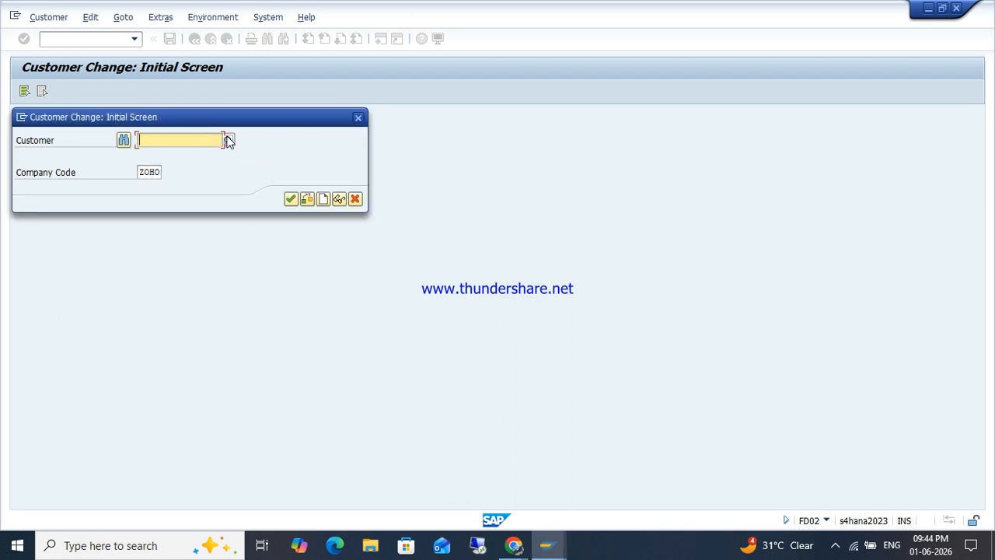
text(1)
key(Return)
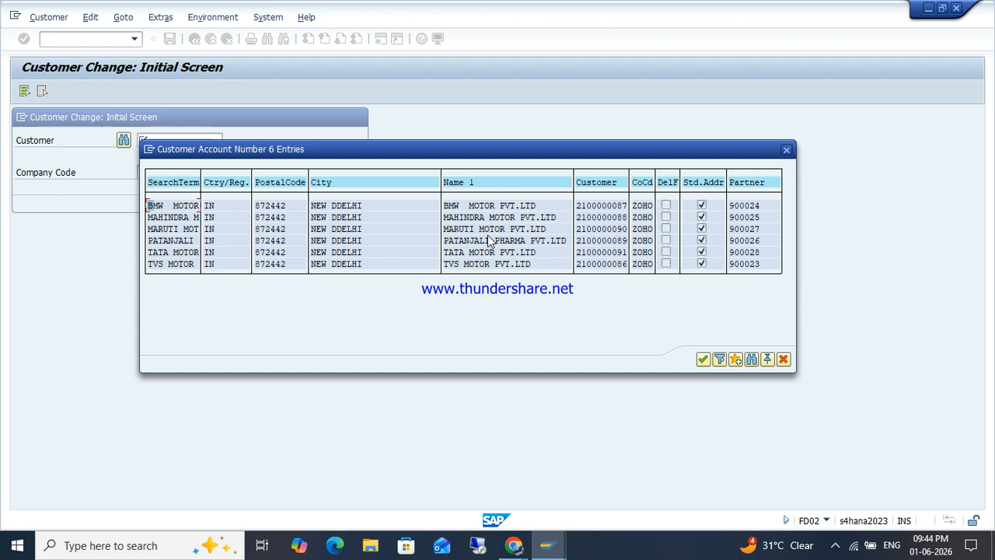
double_click(466, 252)
key(Return)
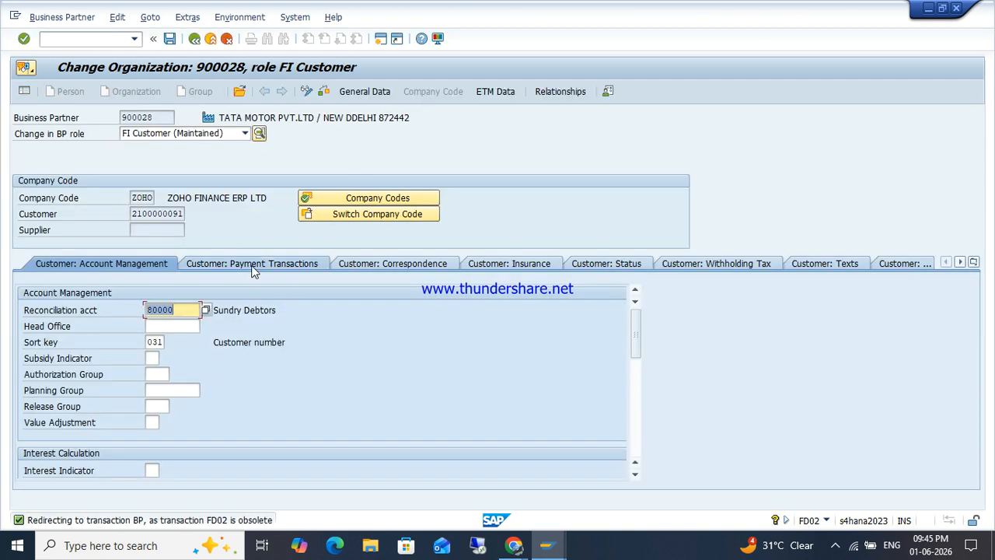
- Assign dunning procedure ZOHO in the customer's correspondence data and save the customer record
click(381, 264)
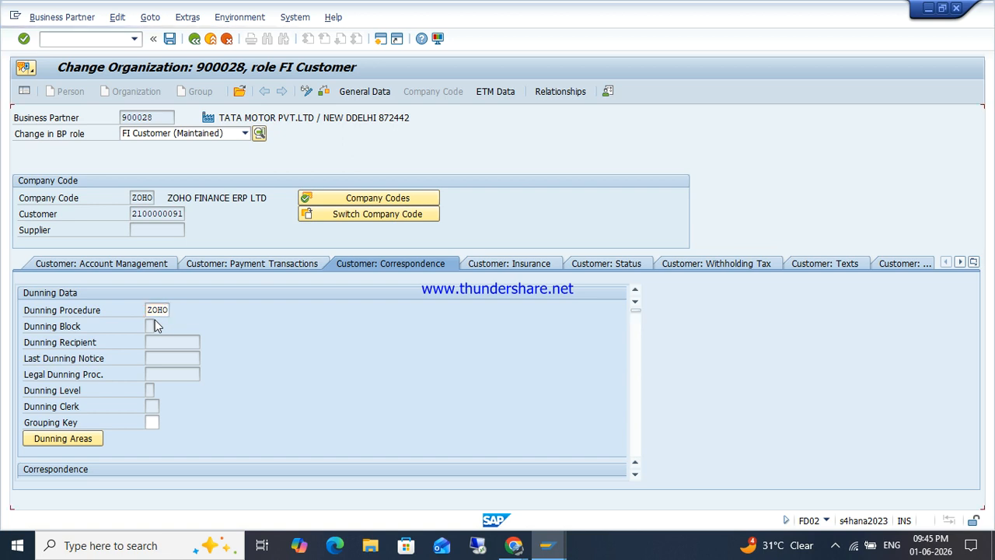
key(Return)
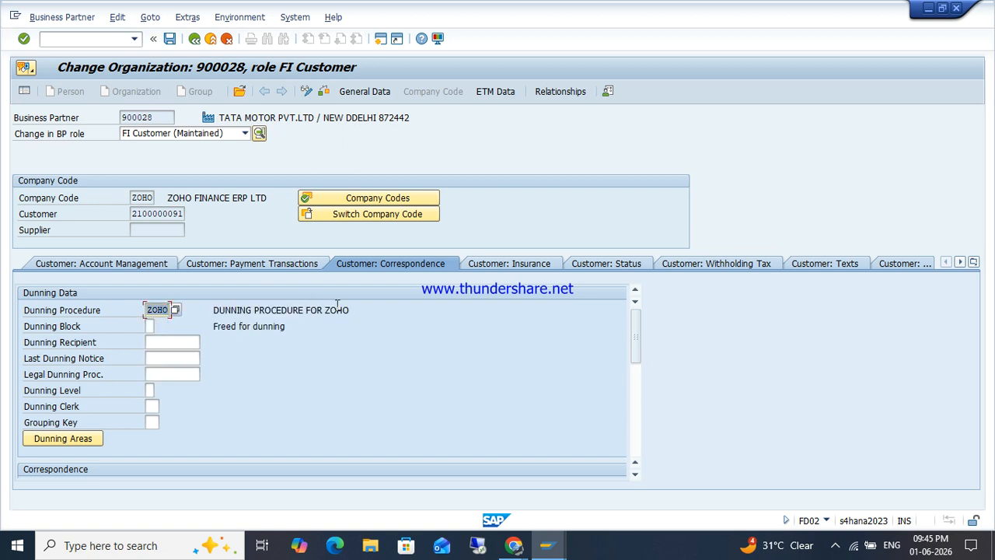
click(170, 39)
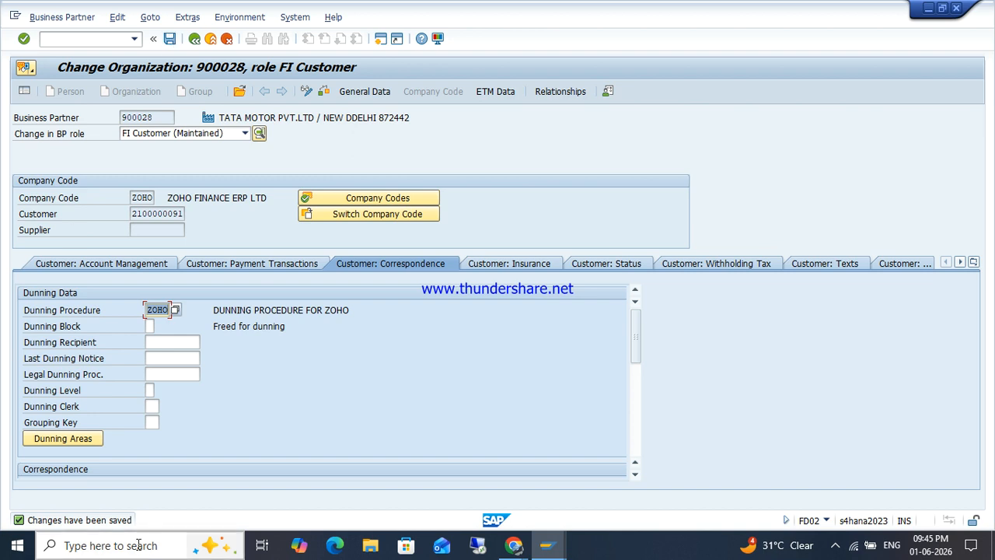
- Leave the customer record and start transaction FB70 for entering a customer invoice
click(84, 39)
text(/N)
key(Return)
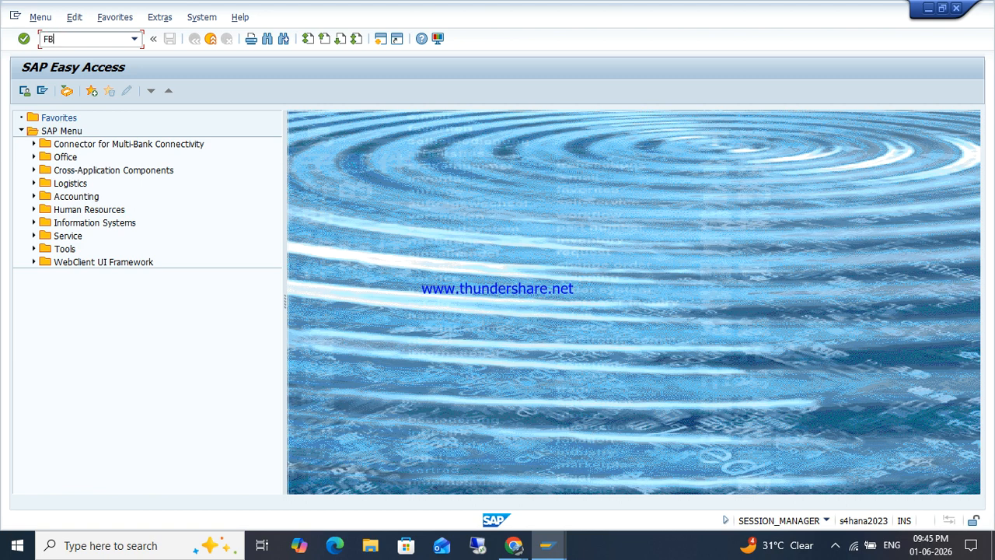
key(Return)
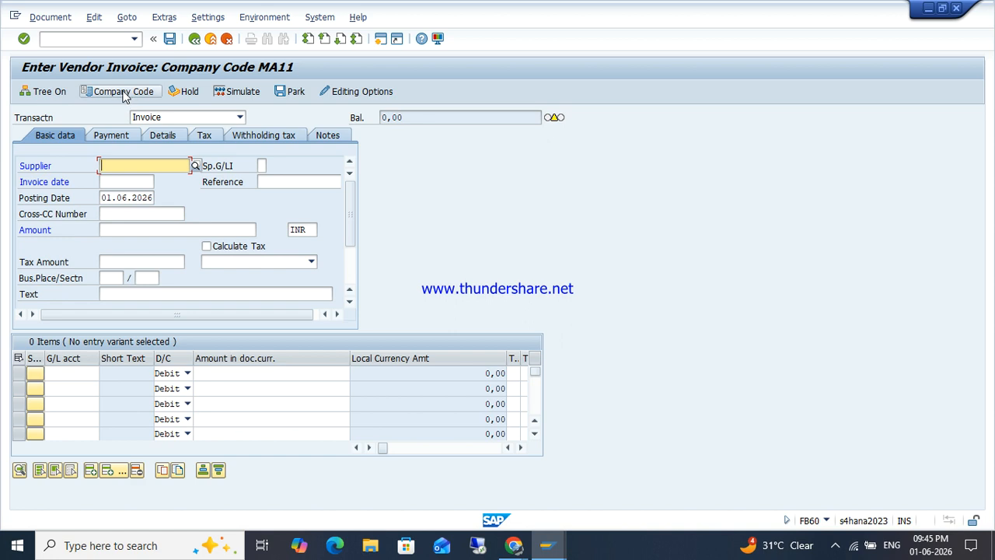
click(77, 39)
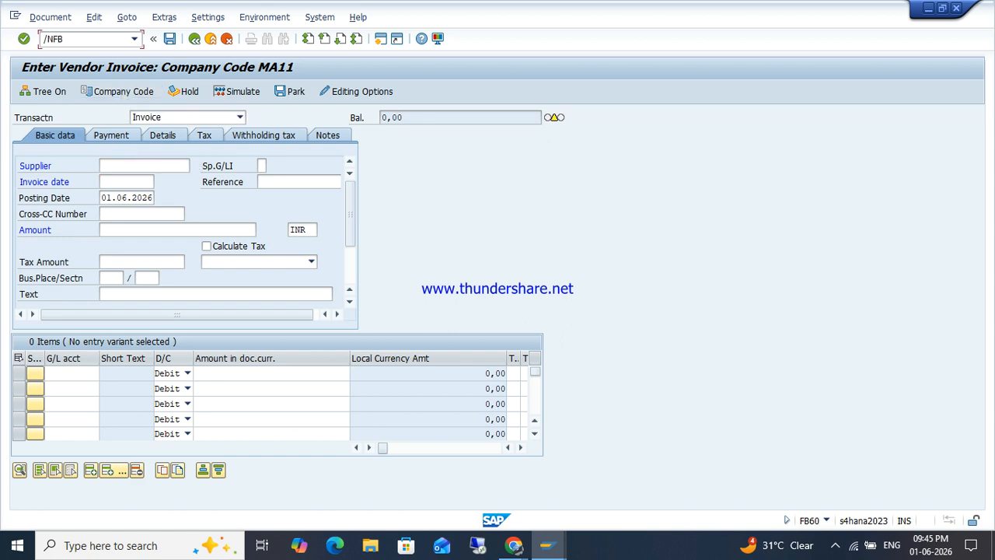
key(Return)
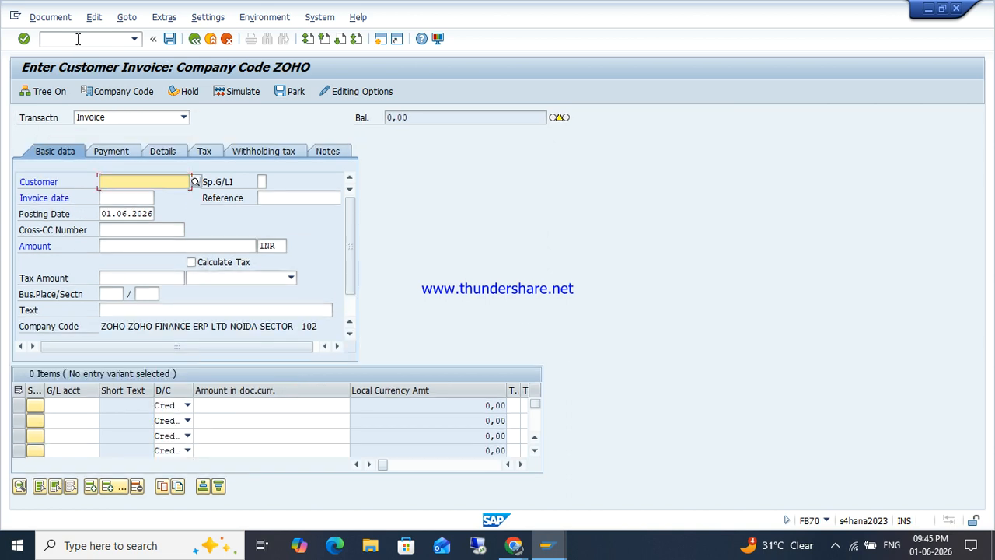
- Pick TATA MOTOR PVT.LTD as the invoice customer and set the invoice date to 25.05.2026
click(194, 182)
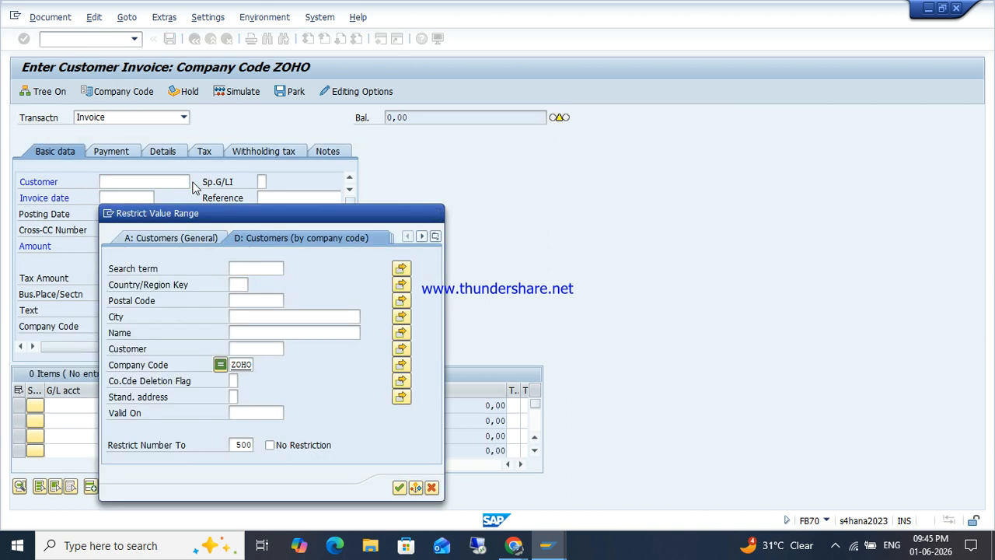
key(Return)
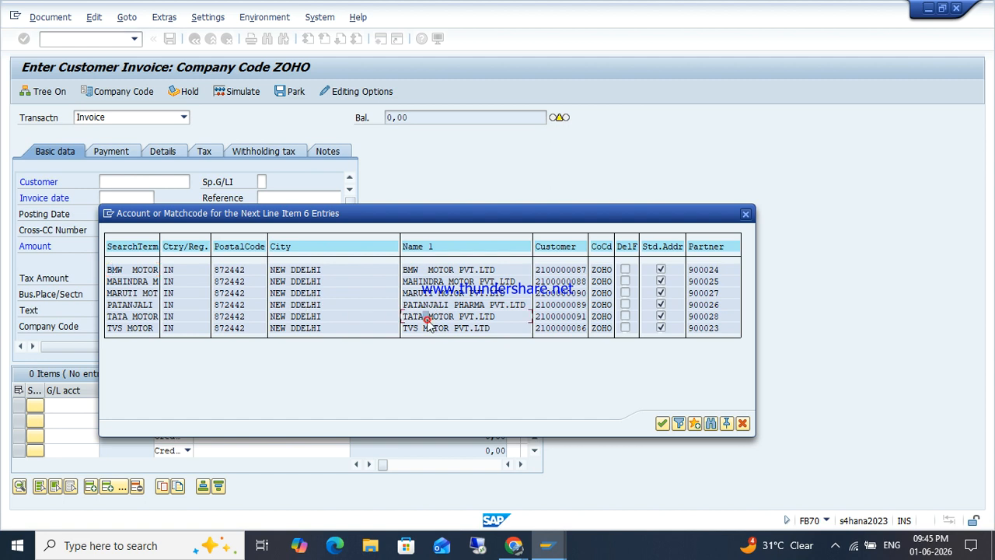
double_click(426, 321)
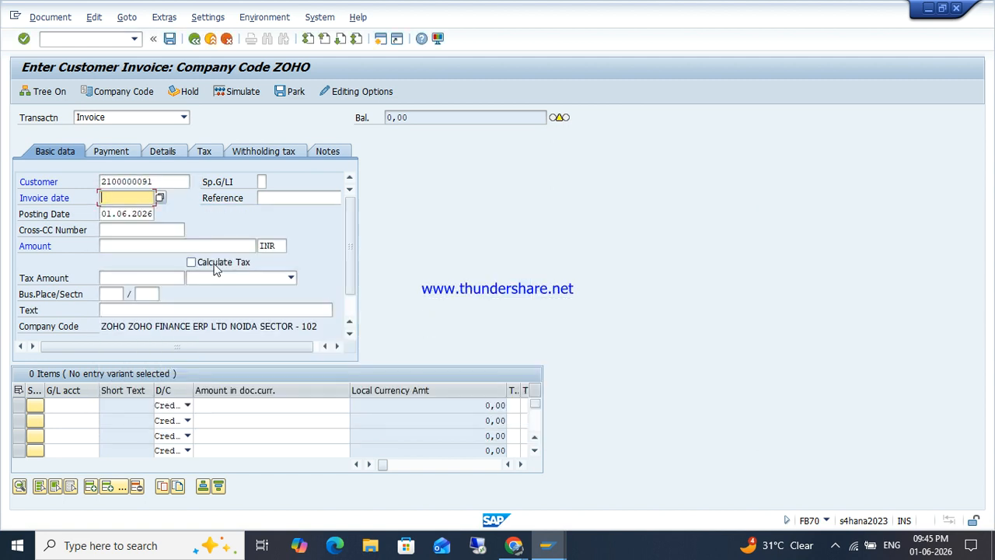
key(Down)
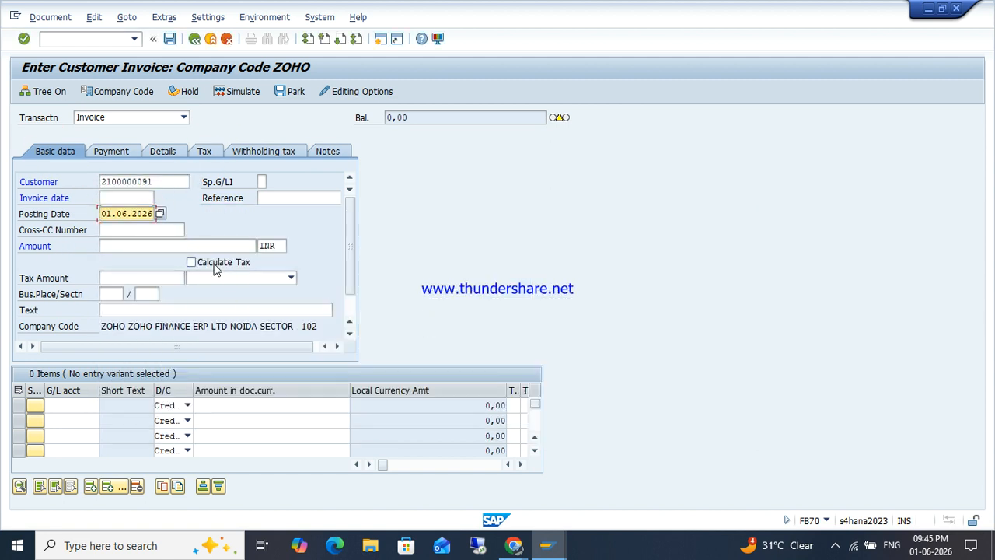
key(Up)
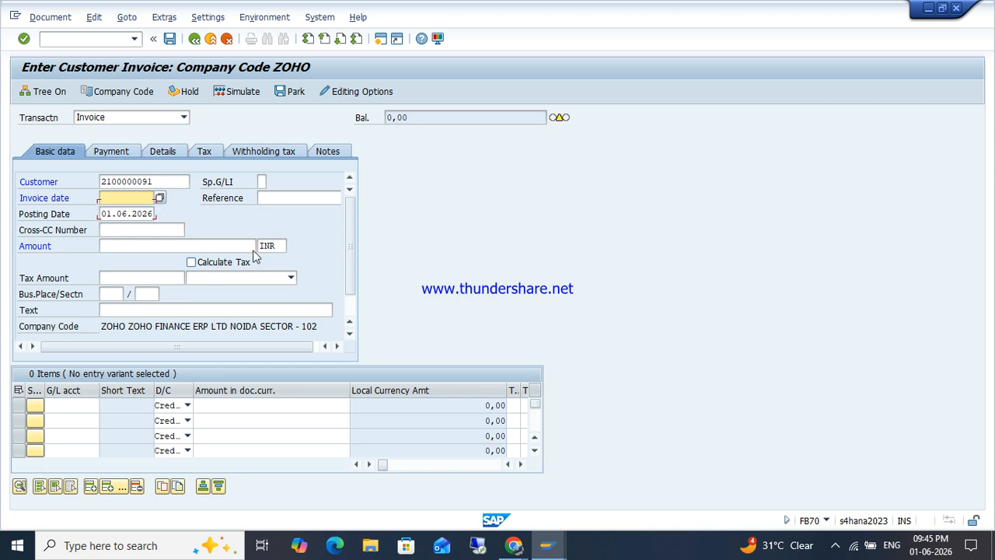
click(159, 200)
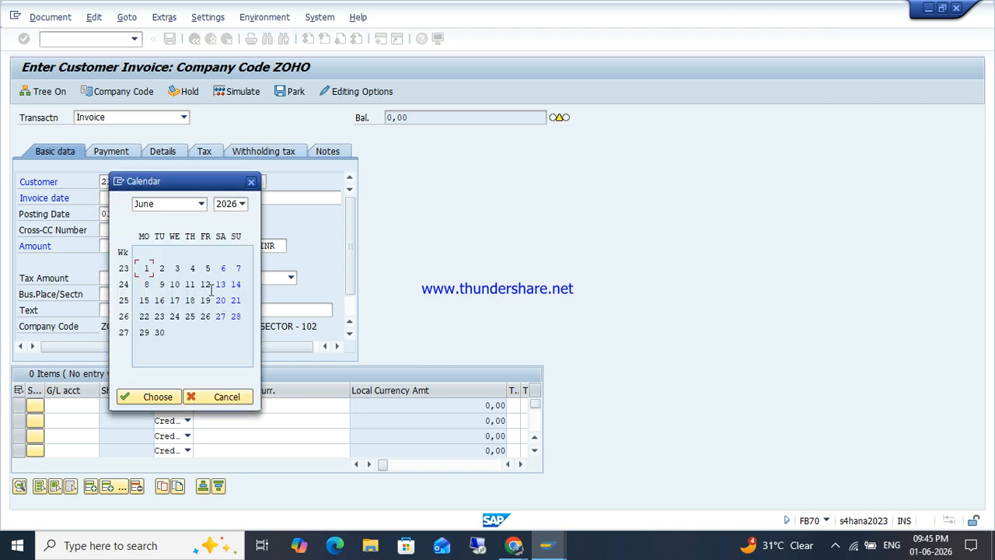
click(181, 204)
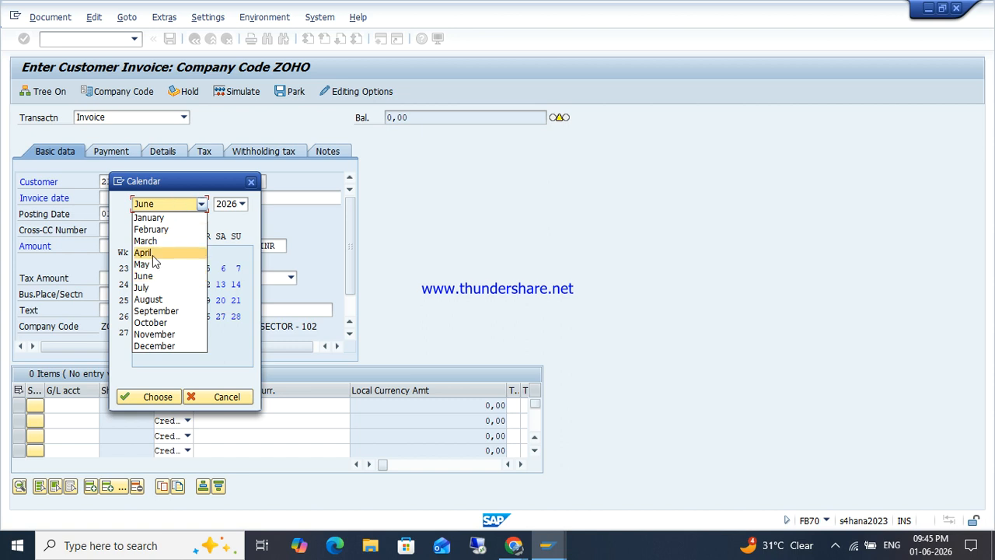
click(157, 266)
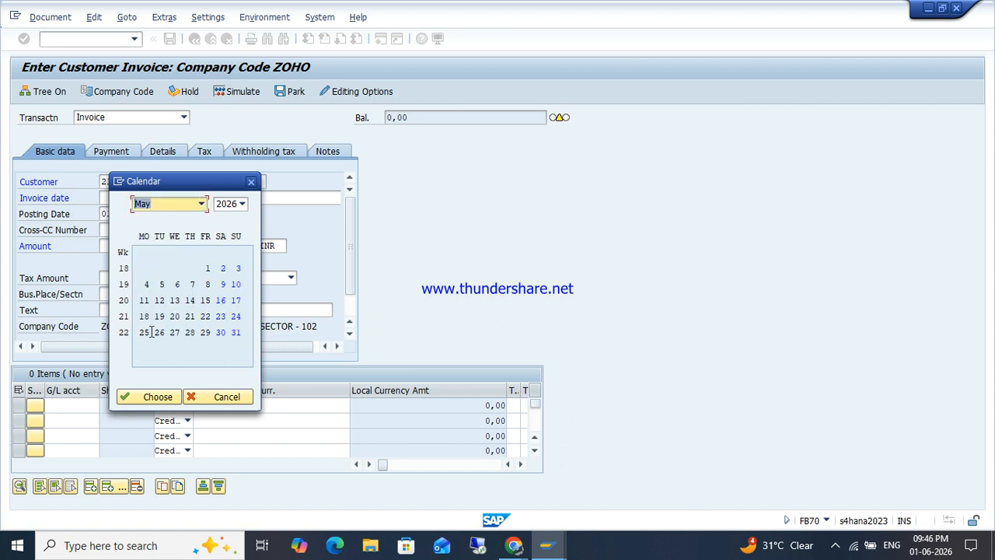
double_click(144, 332)
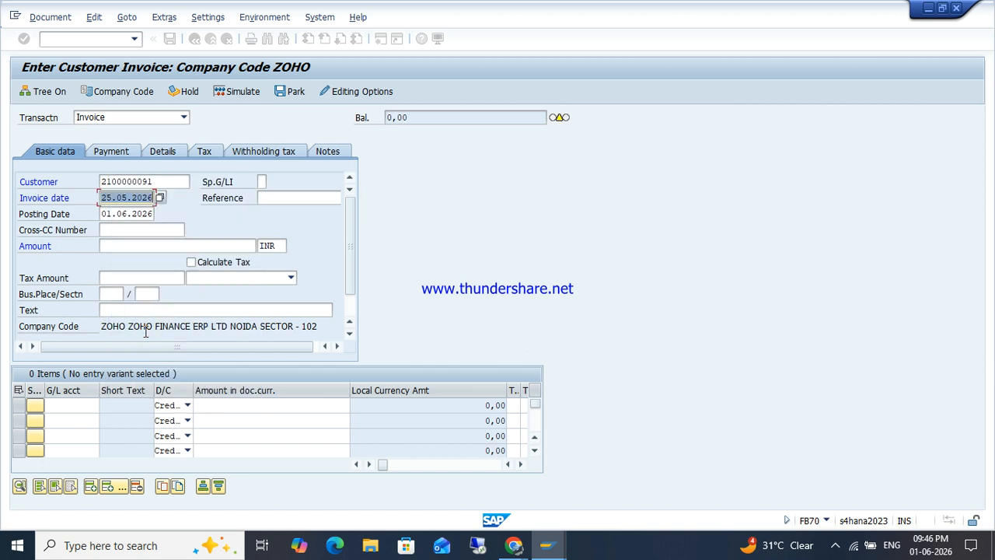
- Copy the invoice date 25.05.2026 into the posting date
key(Tab)
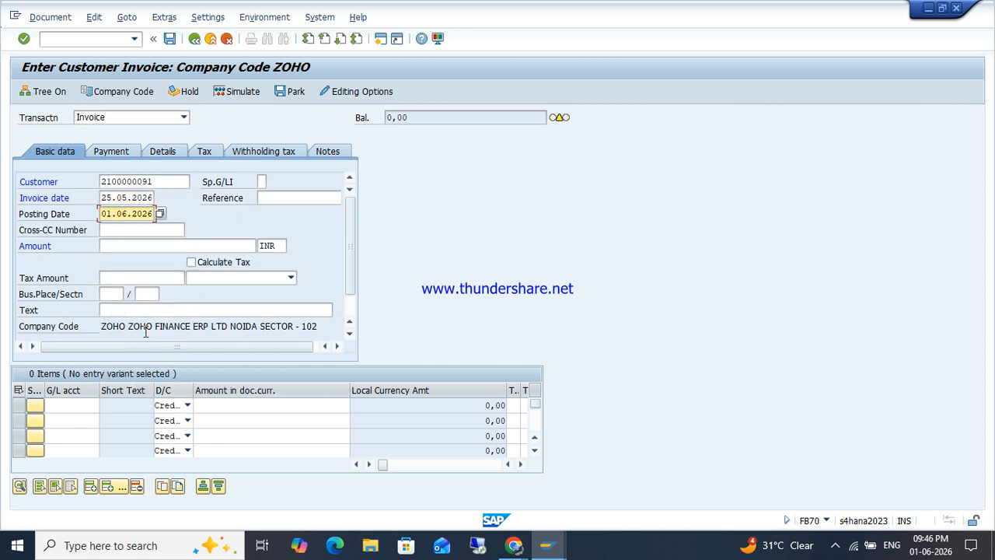
key(shift+Tab)
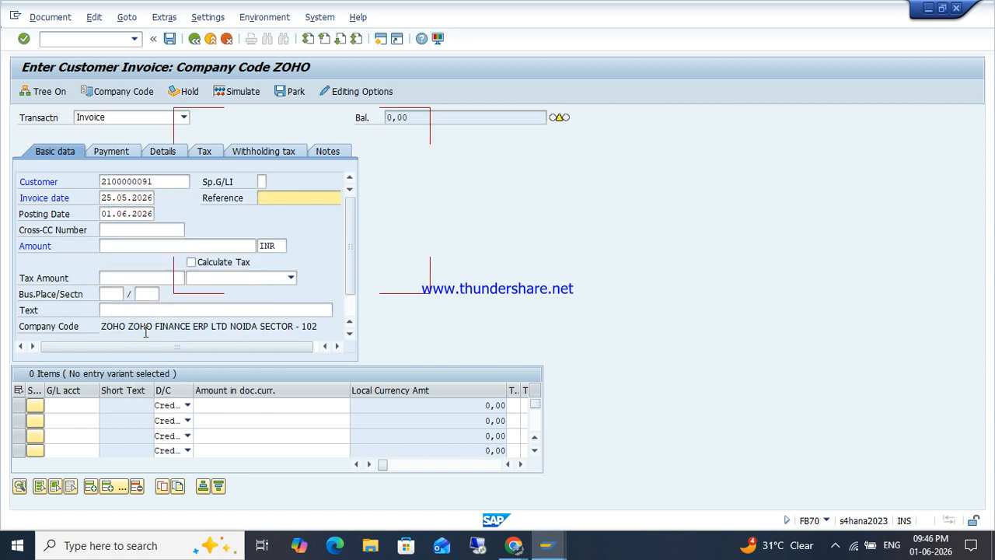
key(shift+Tab)
key(ctrl+c)
key(Tab)
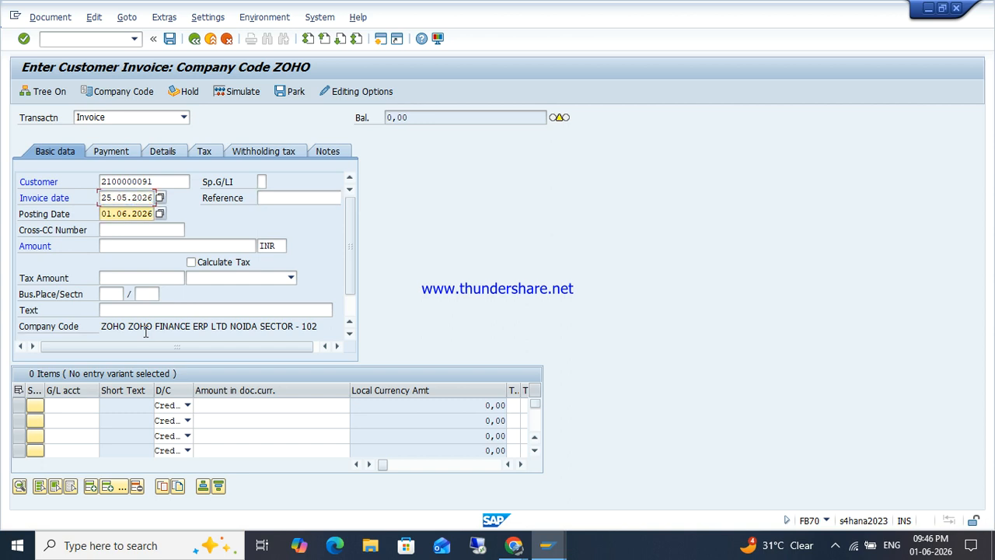
key(Tab)
key(ctrl+v)
- Set the customer invoice amount to 1000000 in currency INR
key(Tab)
key(Tab)
text(1)
key(Down)
key(Down)
key(Down)
key(Up)
key(Up)
key(Return)
key(Tab)
key(shift+Tab)
key(Right)
key(Down)
text(0)
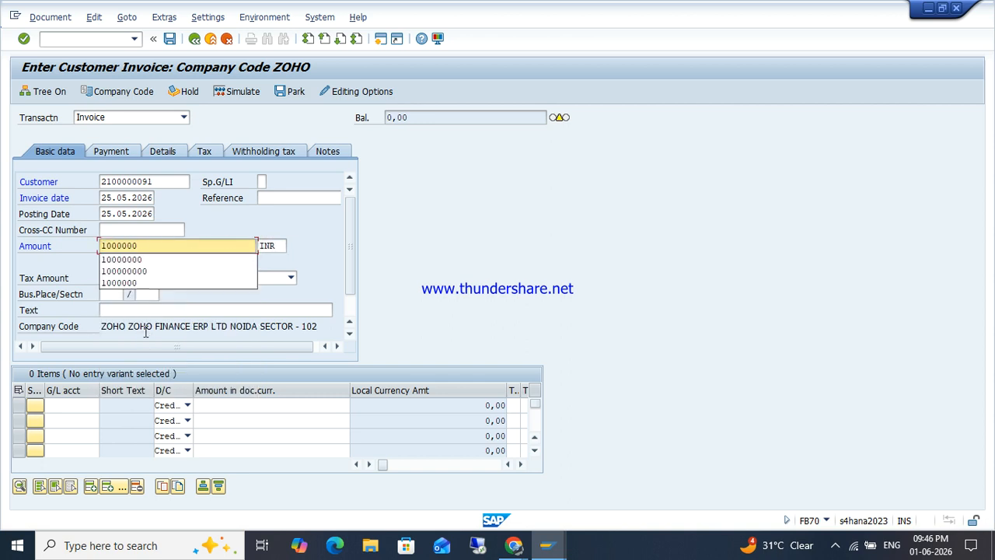
- Enter SALE GOODS as the text of the customer invoice
key(Tab)
key(Tab)
key(Tab)
key(Tab)
key(Tab)
key(Tab)
key(Tab)
key(Tab)
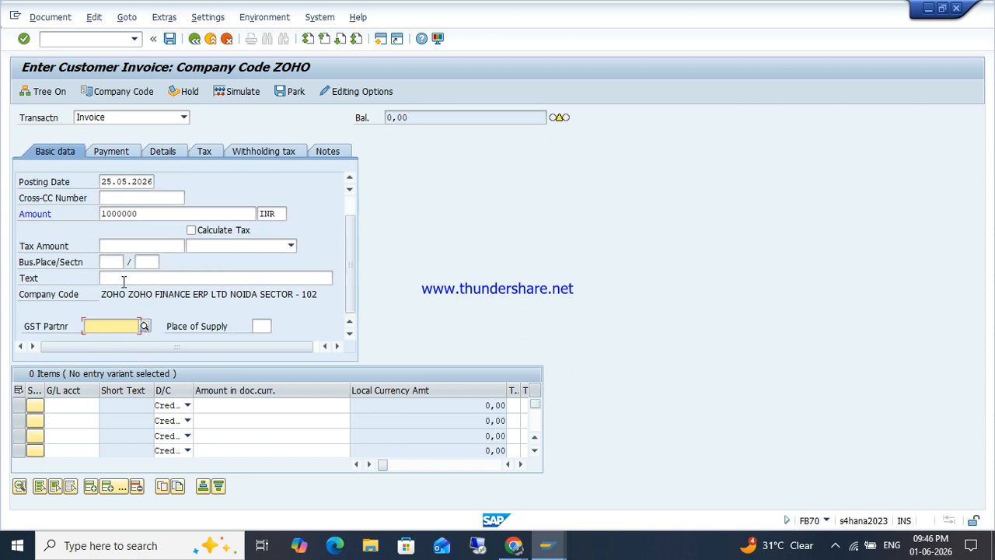
click(124, 278)
text(S)
key(Down)
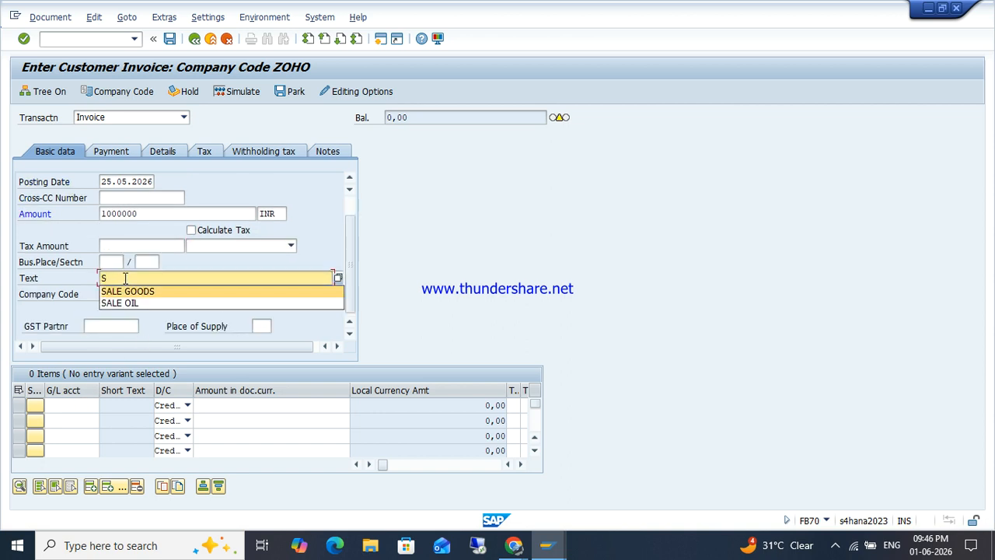
key(Tab)
- Choose the Sale Marbal G/L account for the first line item from the account search list
click(67, 405)
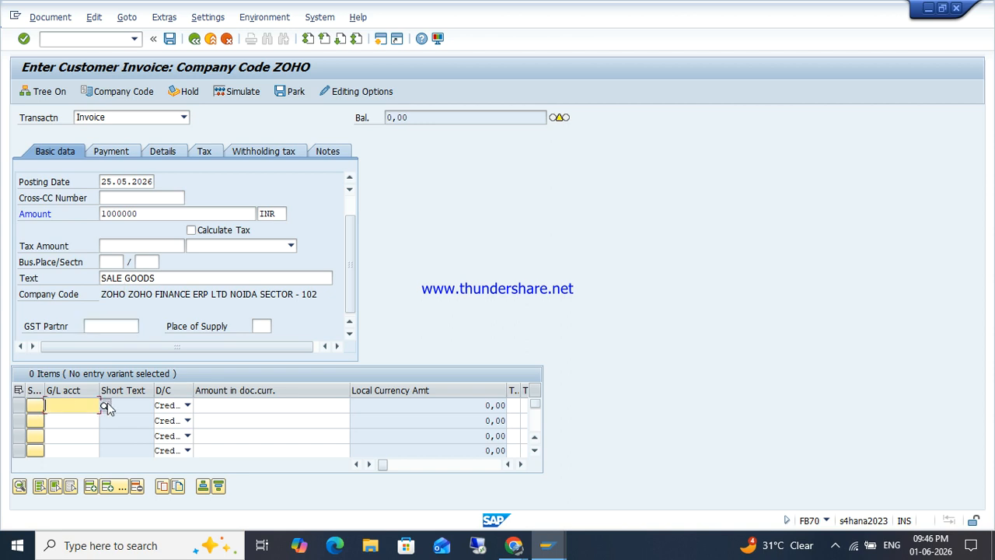
click(104, 405)
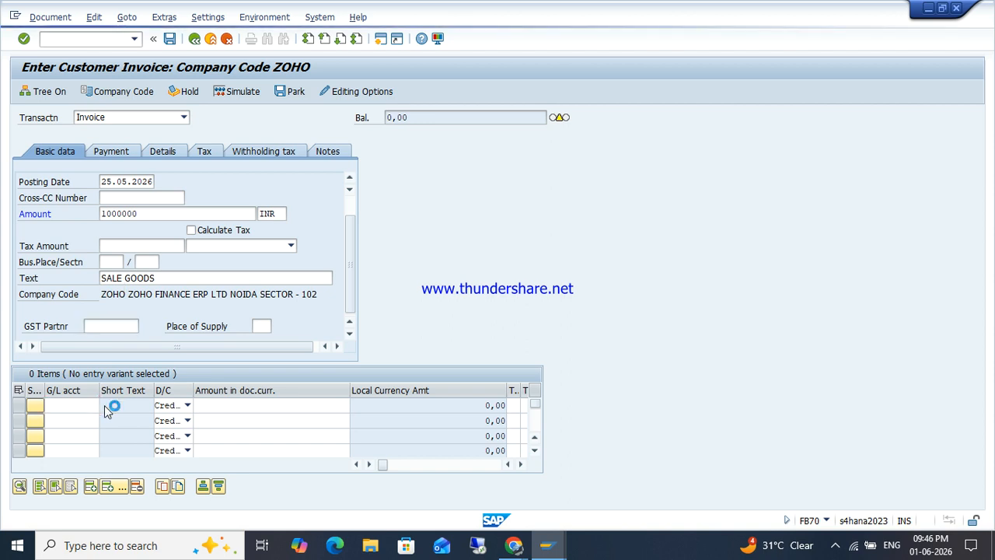
key(Return)
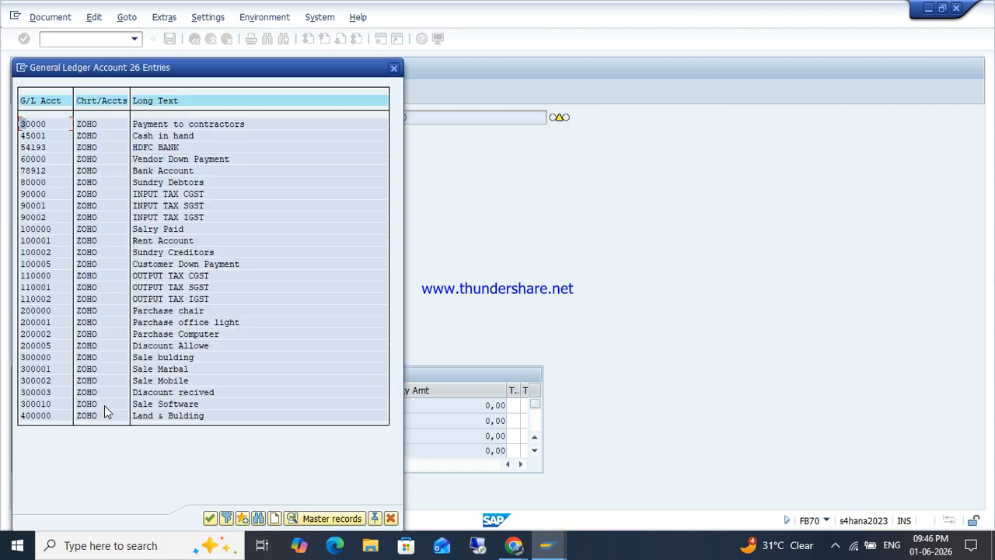
double_click(153, 367)
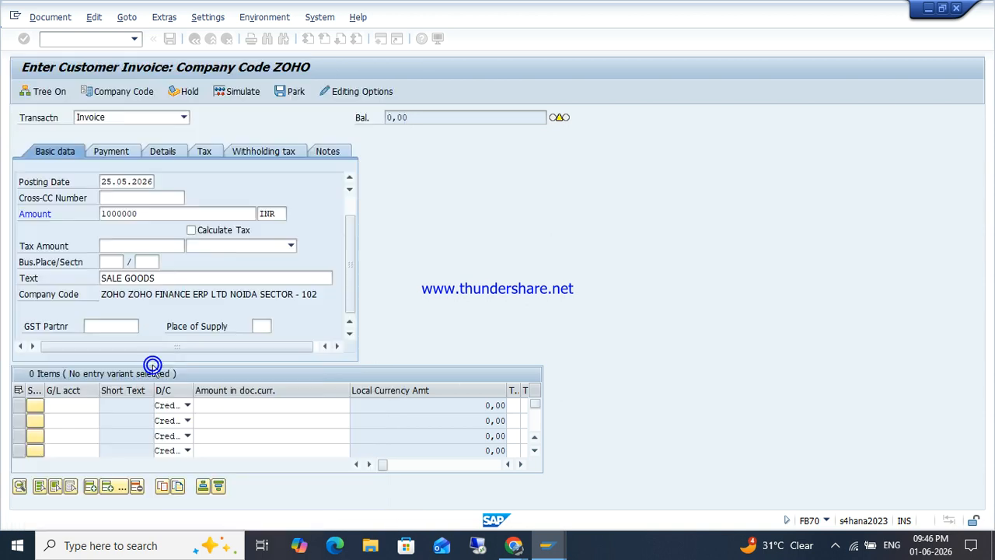
- Set the line item's document currency amount to * and confirm the invoice entries so the item takes over the invoice amount
key(Tab)
key(Tab)
key(Down)
key(Down)
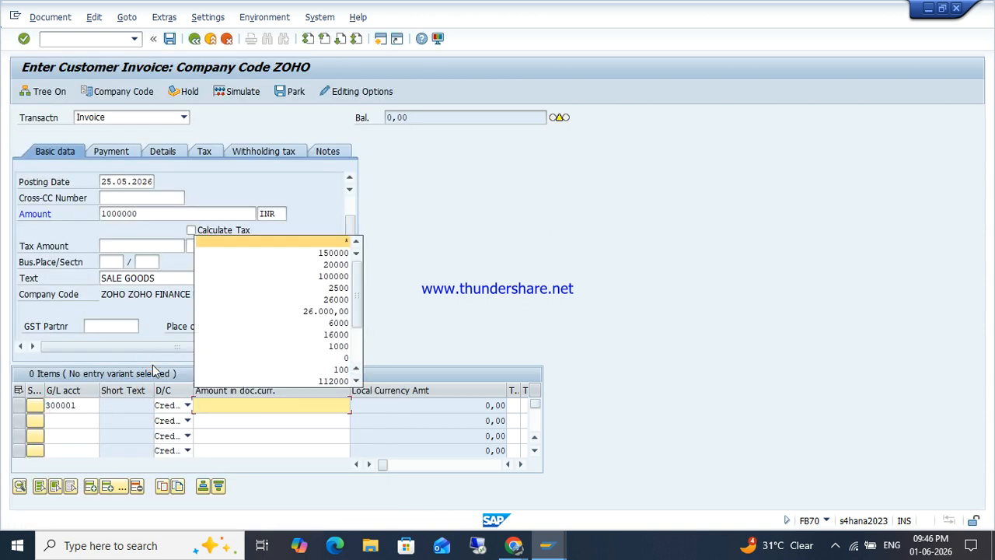
key(Tab)
key(shift+Tab)
key(Return)
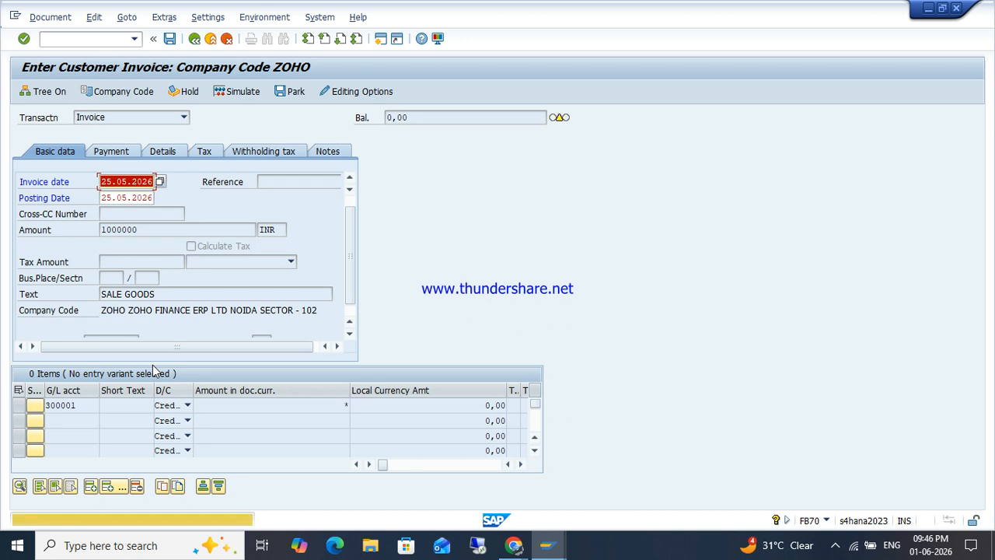
key(Return)
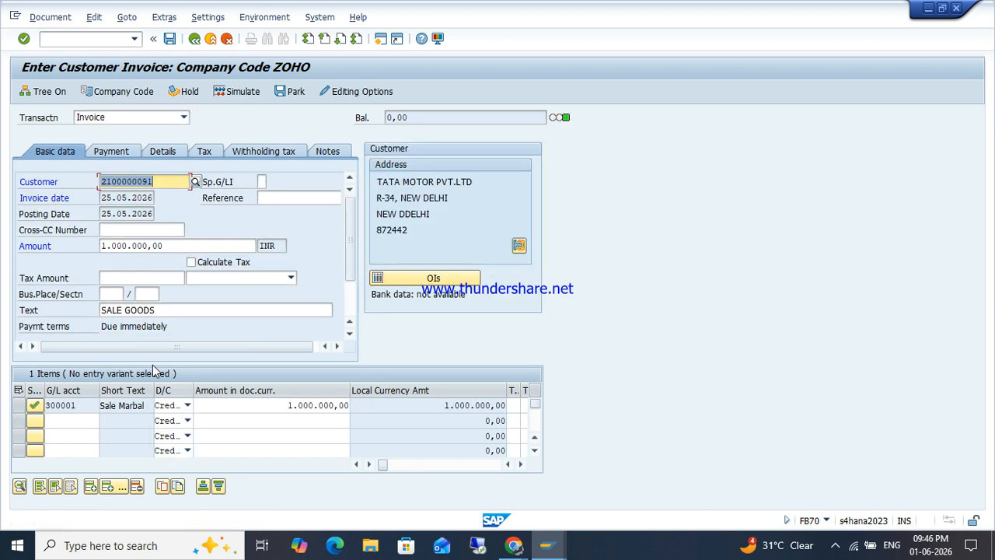
- Check the withholding tax data of the customer invoice and return to its basic data
click(256, 154)
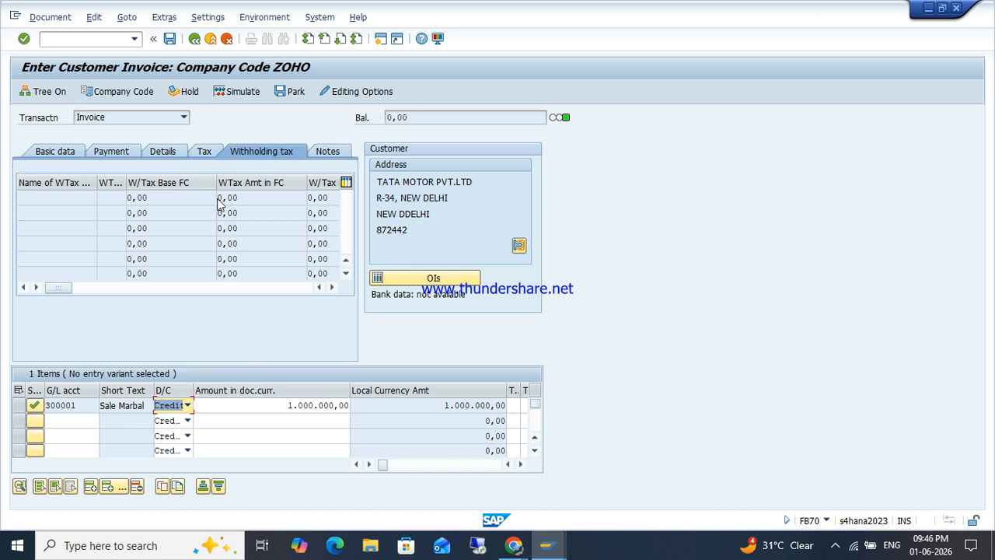
click(55, 153)
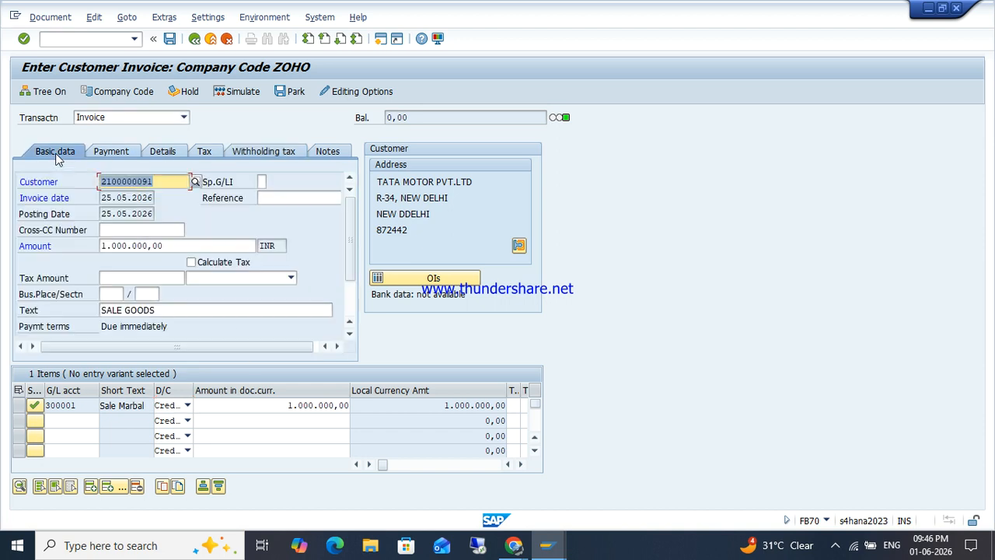
- Post the customer invoice and leave the invoice entry transaction
click(171, 42)
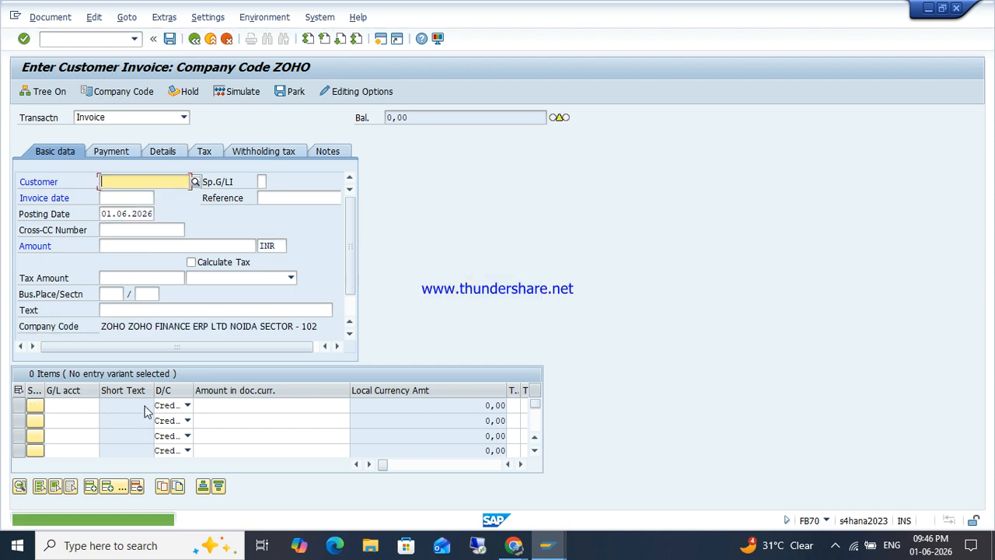
click(78, 36)
key(Return)
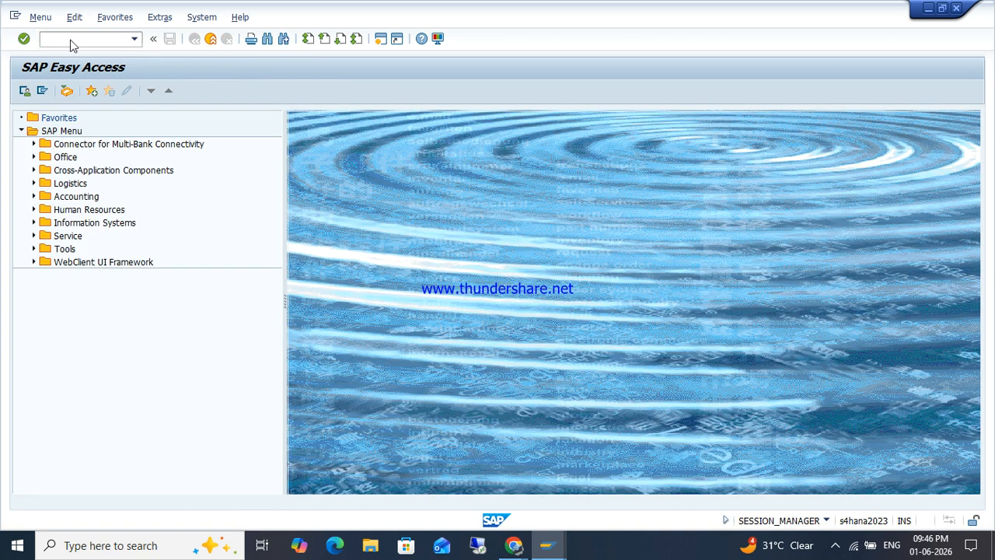
- Display the customer's open line items in company code ZOHO as of 01.06.2026 with FBL5N
key(Return)
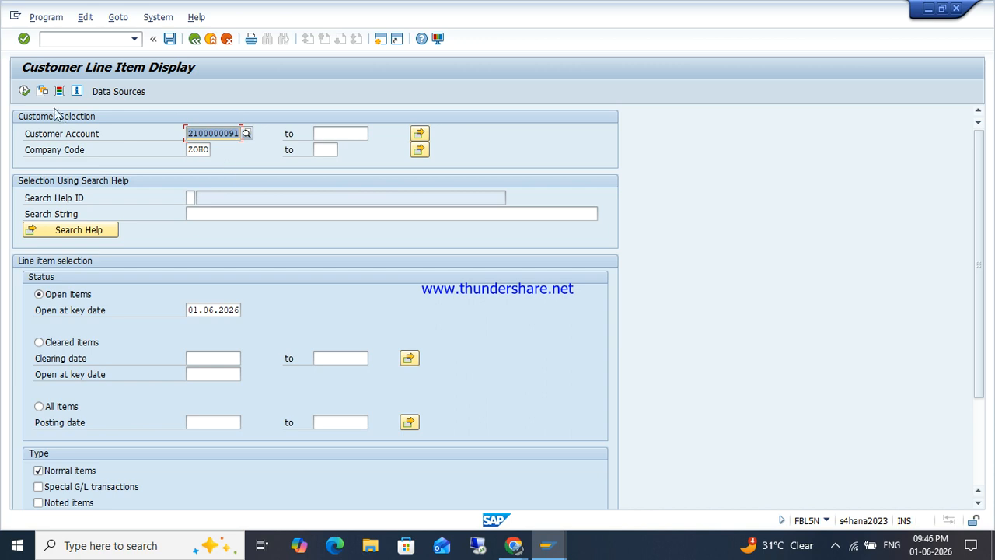
click(24, 91)
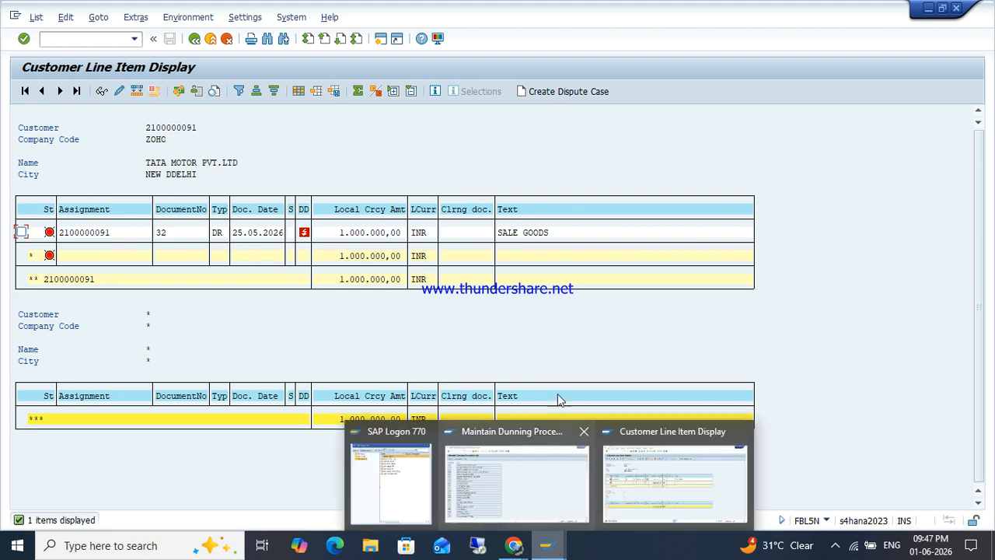
- Open a new session and start the F150 Dunning transaction from Accounts Receivable periodic processing
click(382, 43)
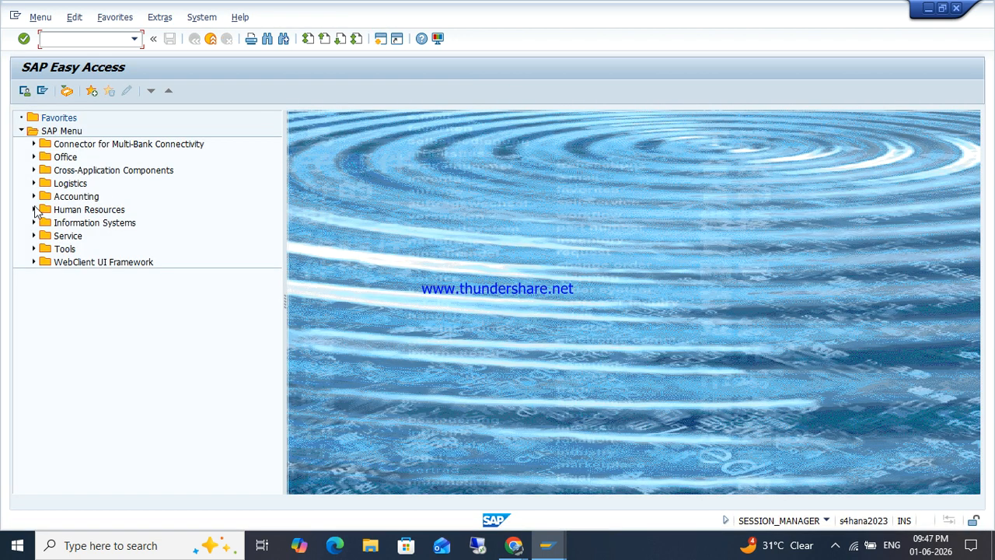
click(33, 197)
click(46, 210)
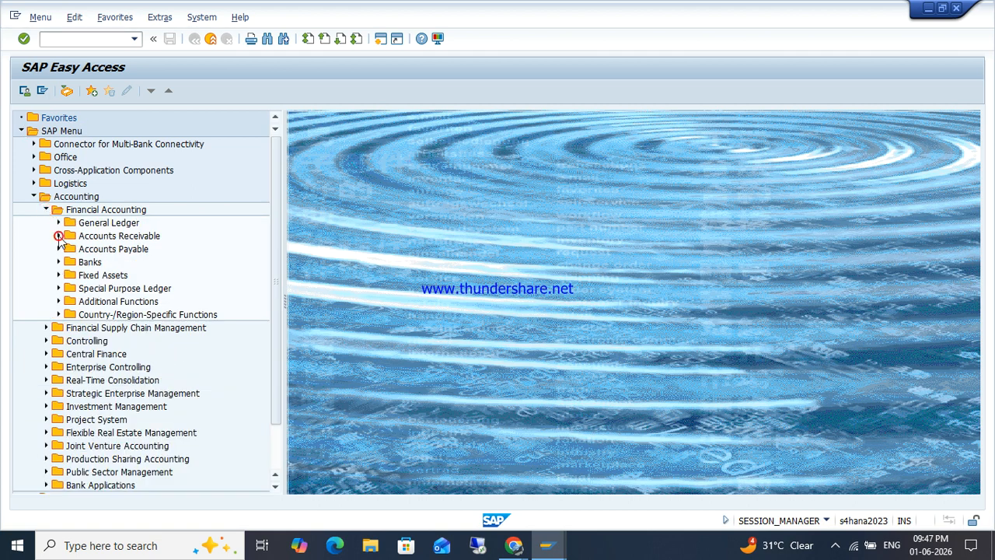
click(59, 236)
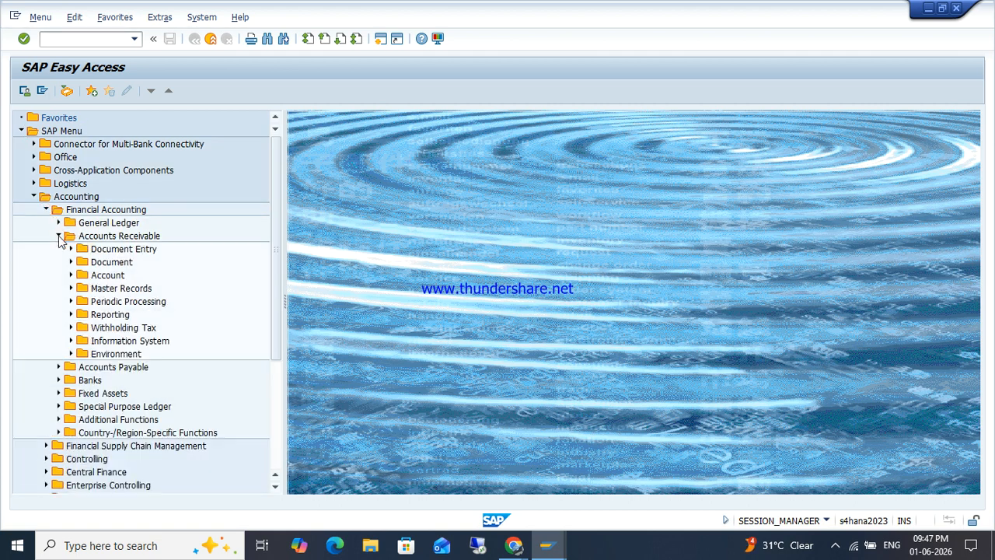
click(70, 302)
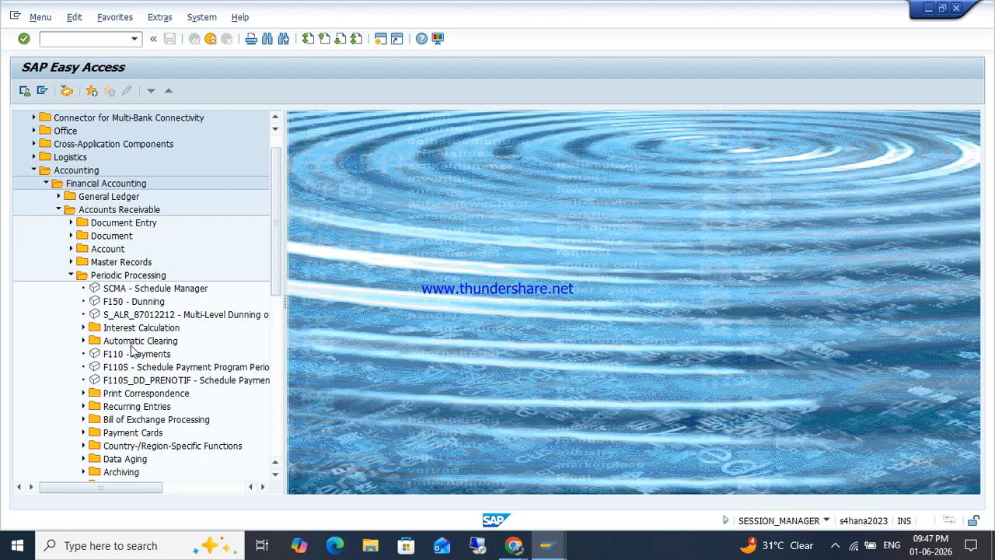
click(120, 305)
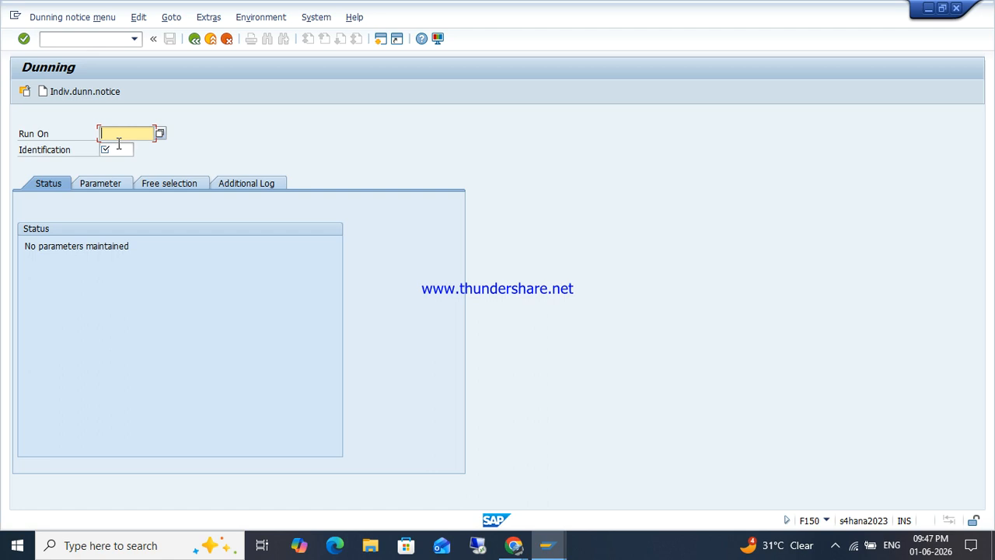
- Look through the existing dunning runs, close the list, and enter run date 01.06.2026 with identification ZOHOSS
click(160, 134)
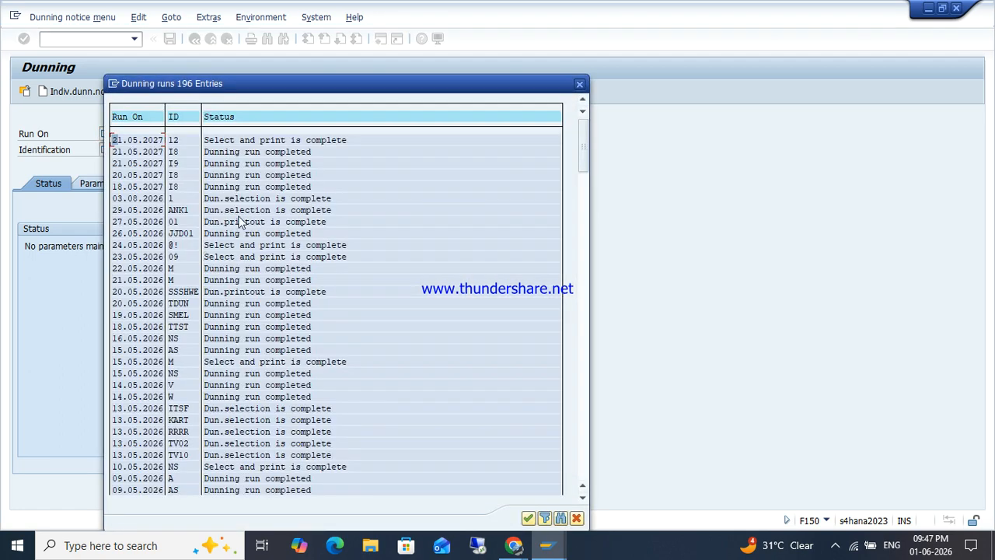
click(578, 85)
text(01)
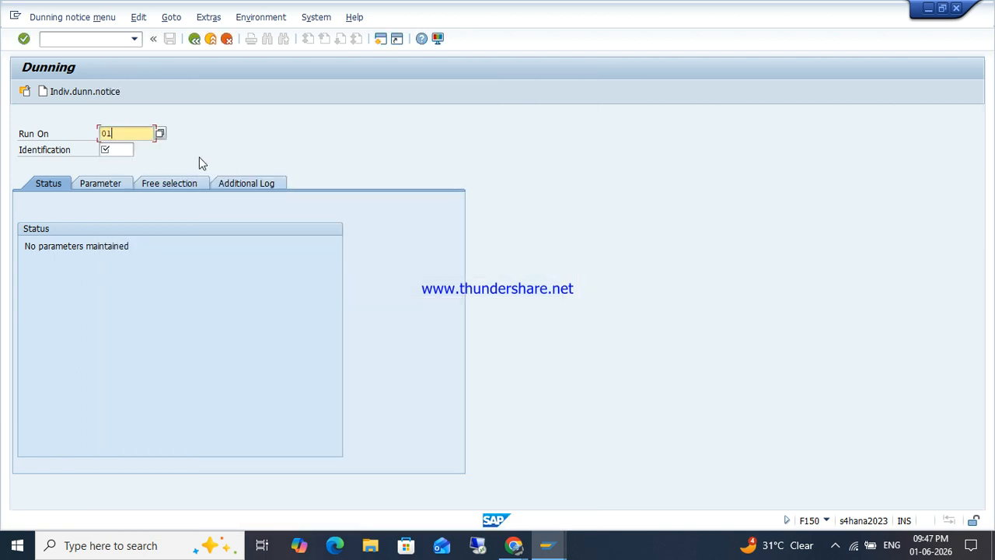
text(.06.2026)
key(Tab)
text(ZOHOSS)
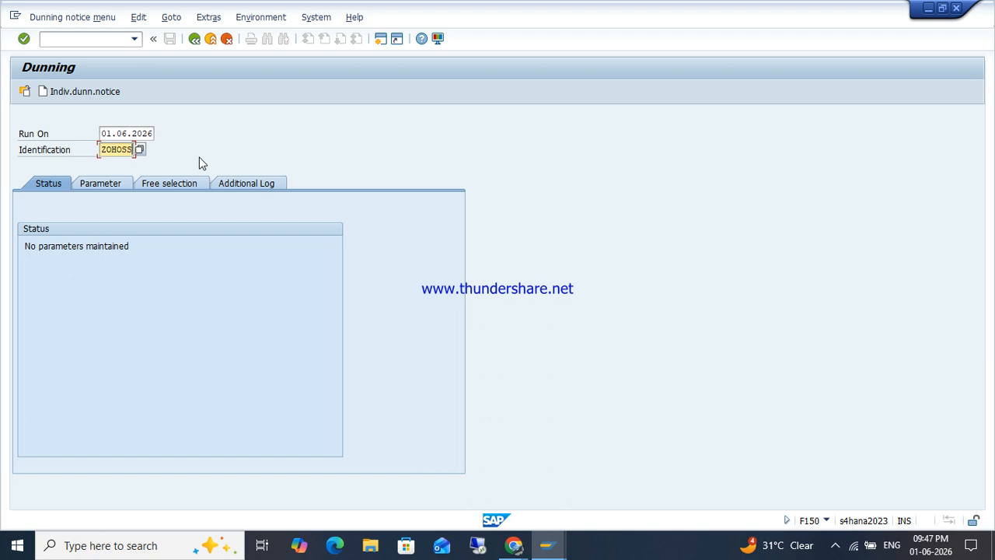
key(Return)
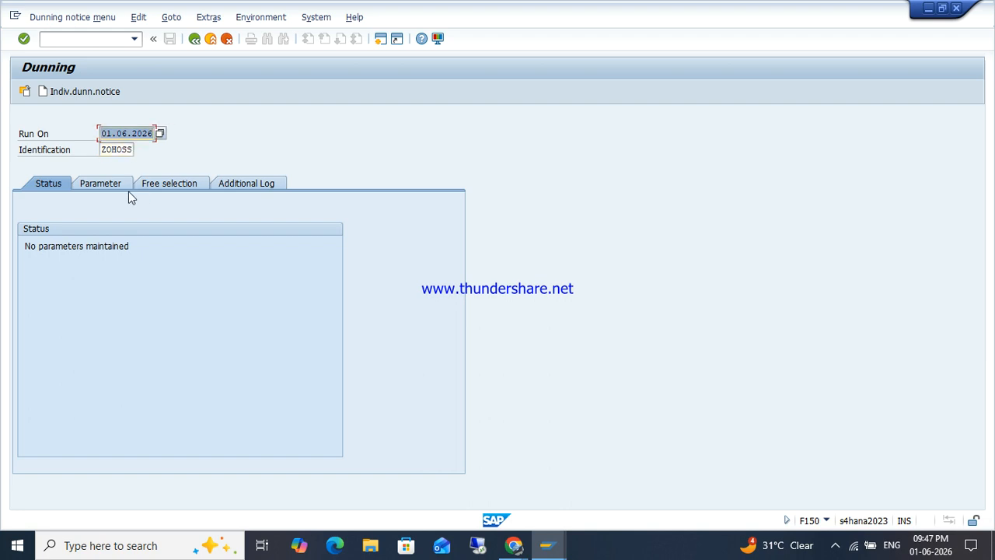
- Open the parameters of the dunning run and view the calendar for the dunning date without choosing a day
click(103, 185)
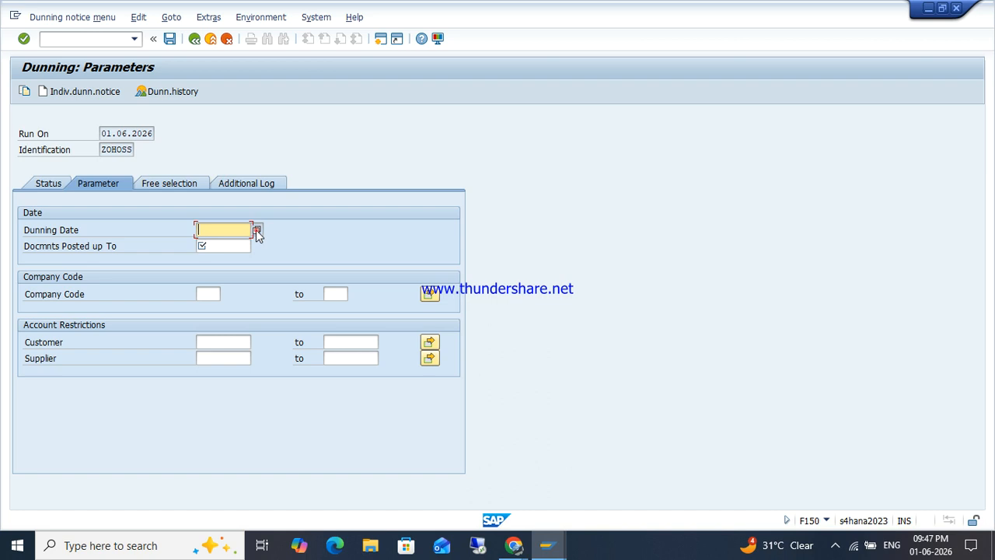
click(257, 229)
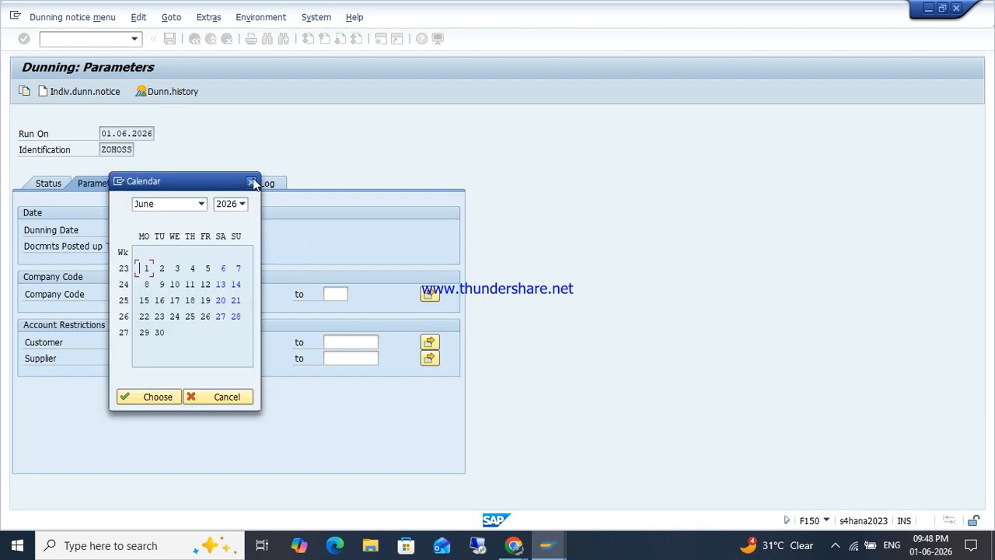
click(252, 182)
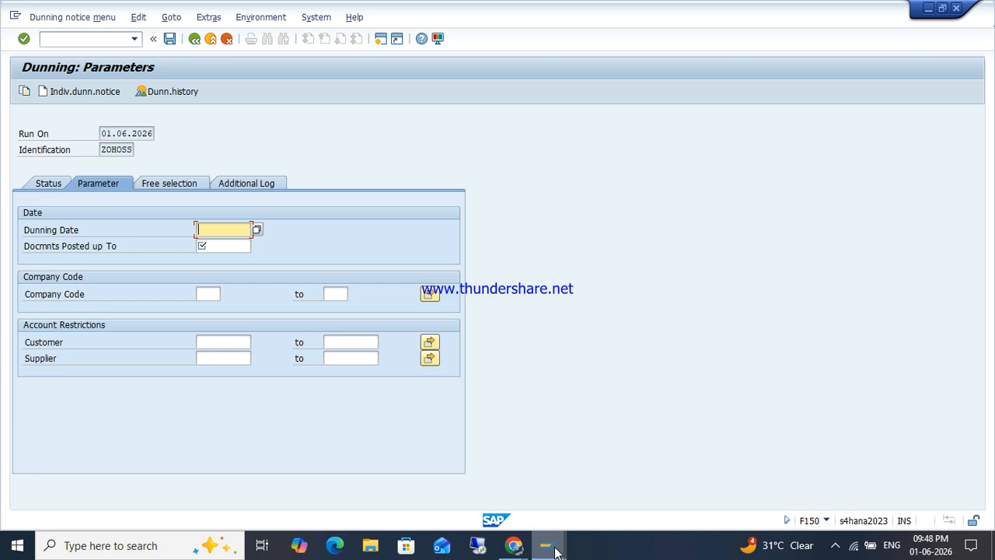
- Check the ZOHO dunning procedure in the other session and return to the dunning run parameters
mouse_move(543, 540)
click(473, 501)
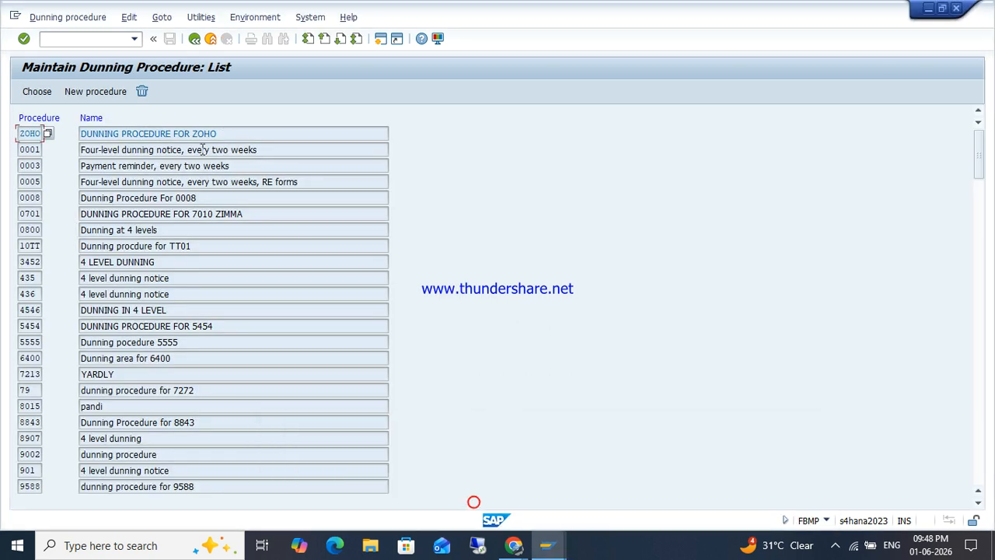
click(125, 134)
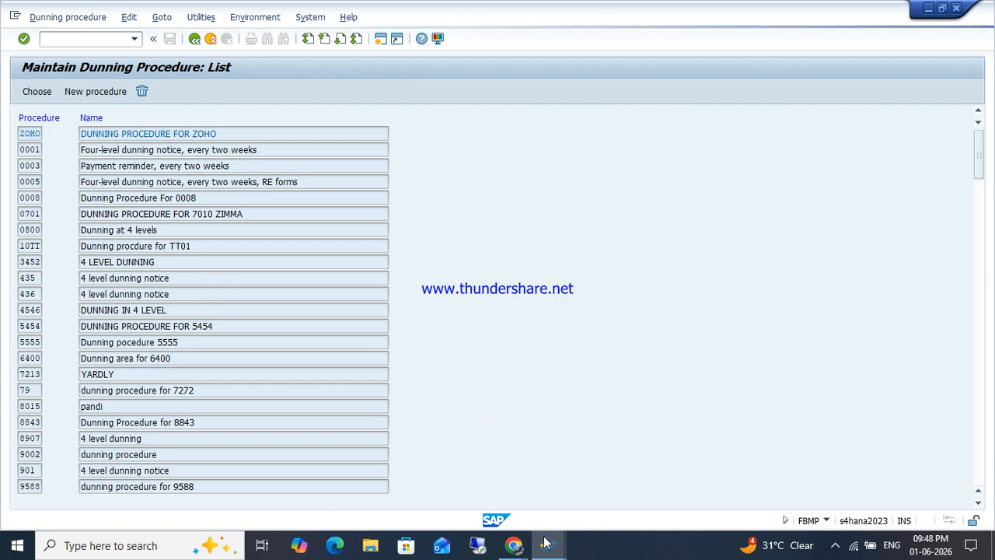
mouse_move(546, 544)
click(721, 499)
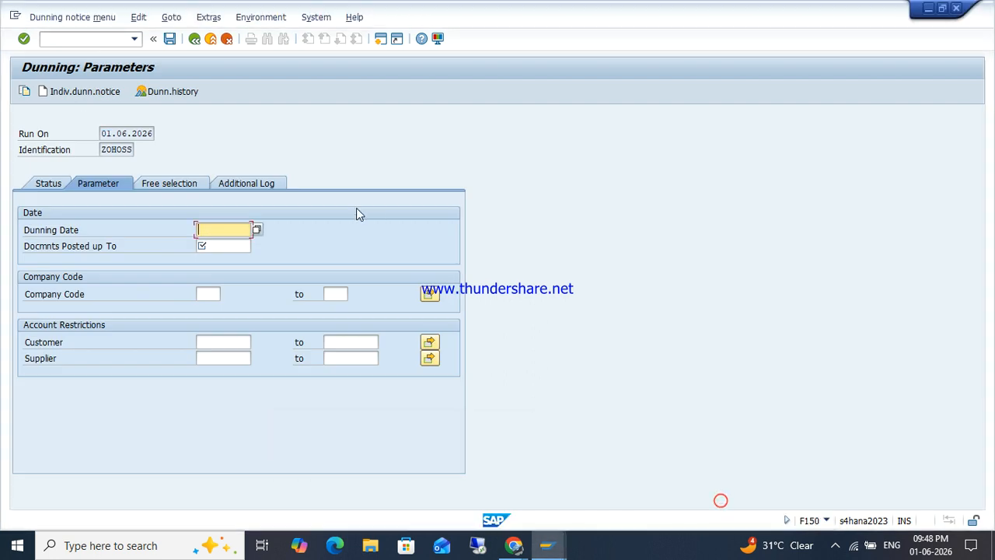
- Leave the dunning run without saving its parameters, using the command /n
click(90, 40)
text(/n)
key(Return)
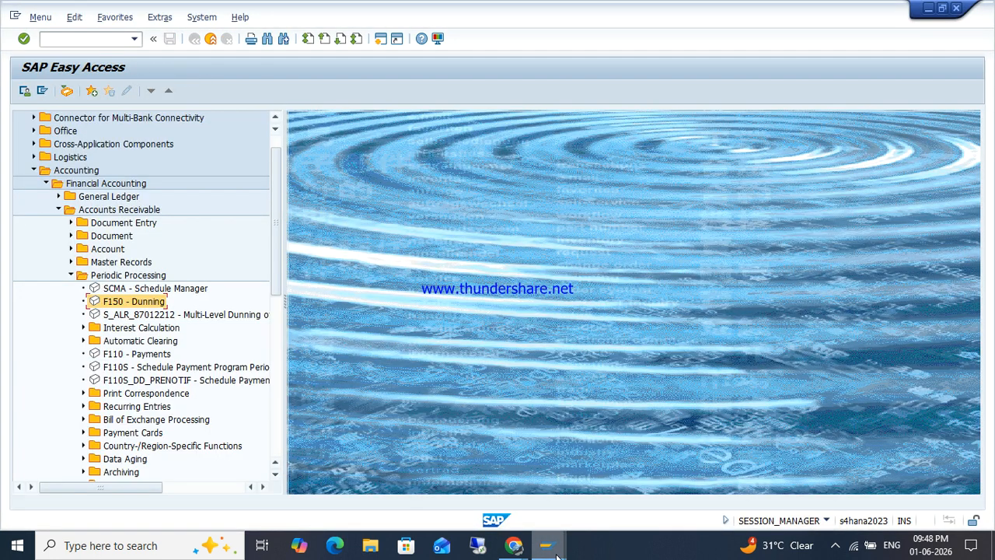
- In dunning procedure ZOHO, open the standard customer dunning texts for company code ZOHO and start new form entries
mouse_move(557, 556)
click(432, 482)
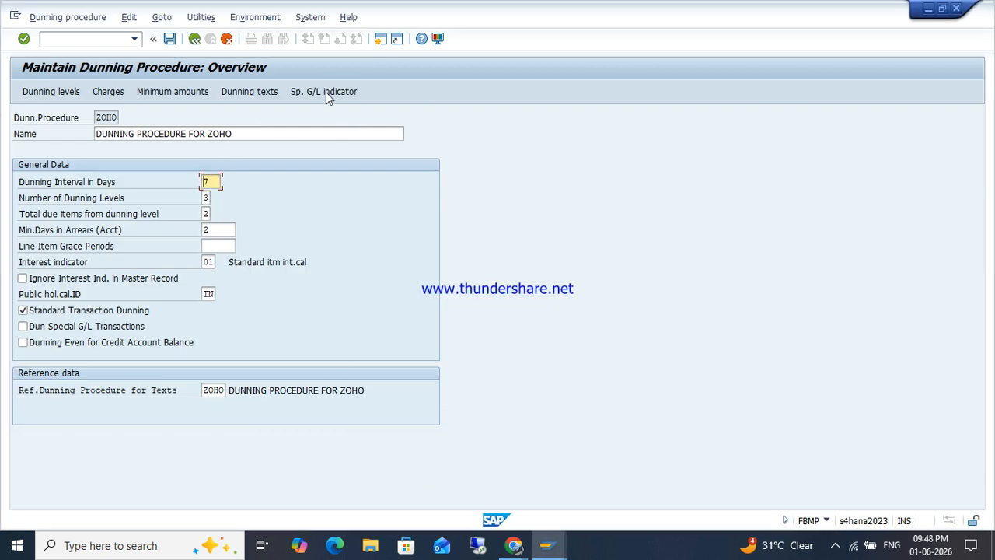
click(249, 92)
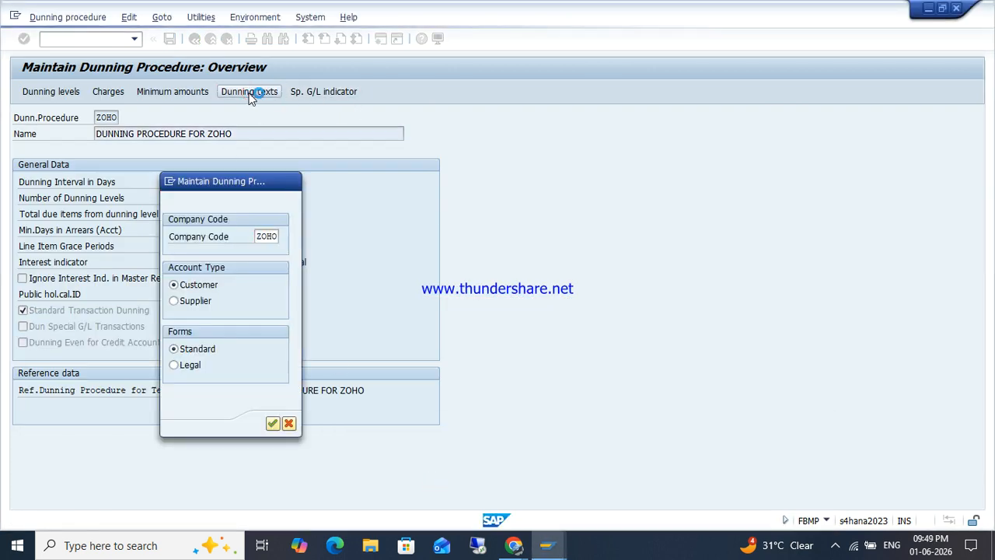
key(Return)
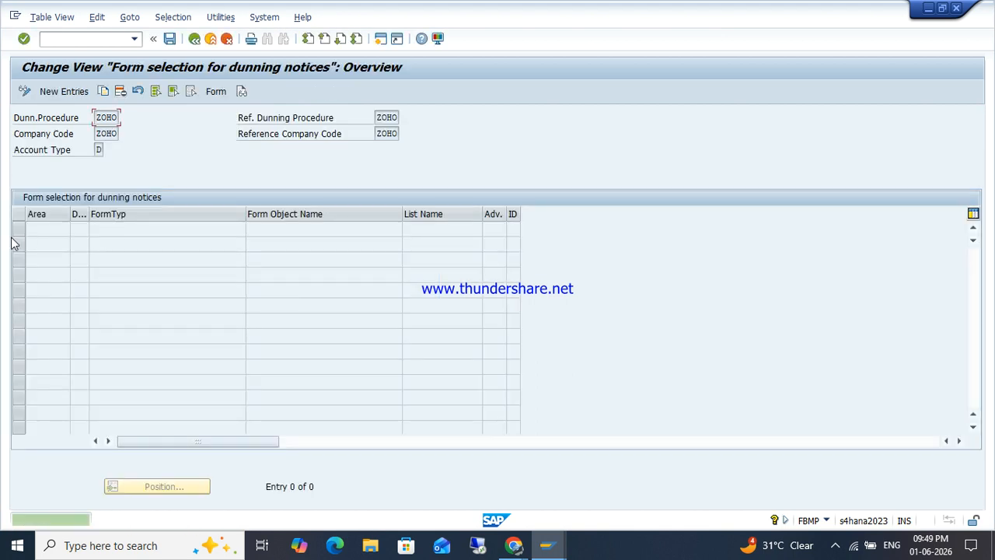
click(56, 94)
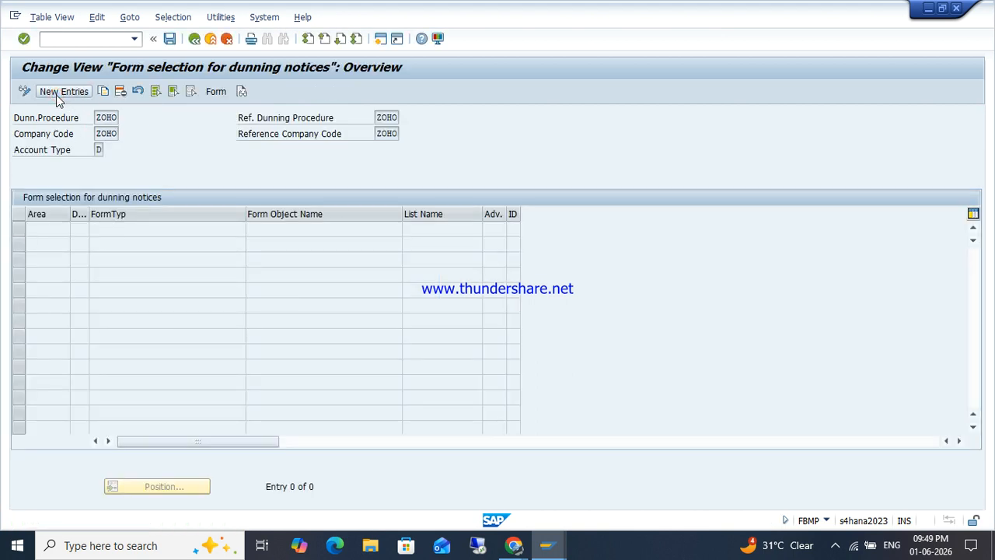
- Choose dunning area ZO for the first form selection row and enter it in the next two rows as well
click(74, 230)
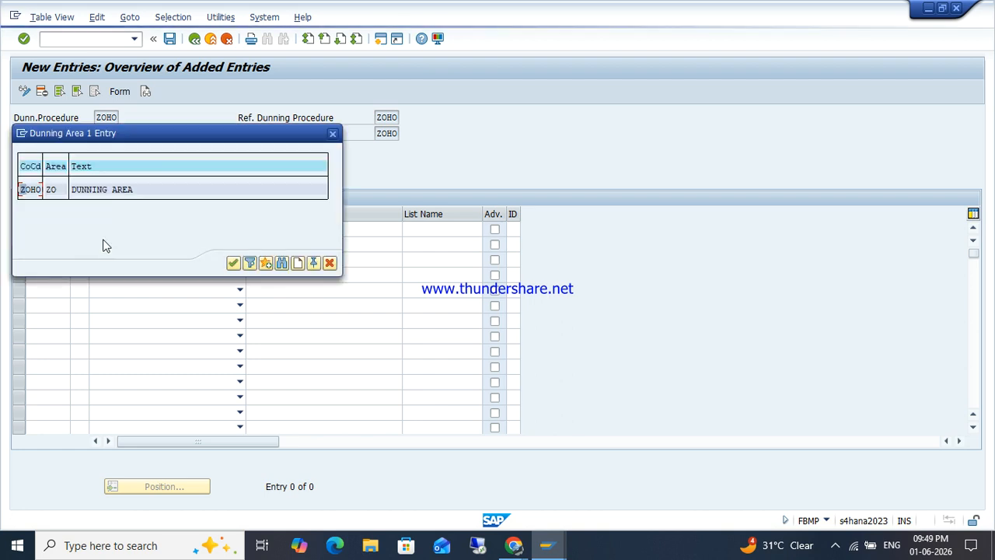
double_click(80, 191)
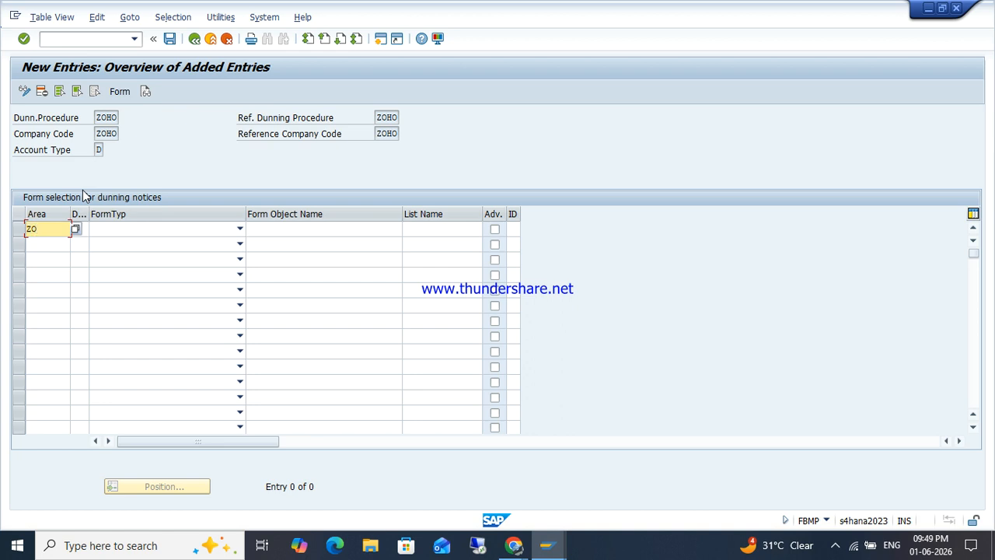
key(Down)
key(Down)
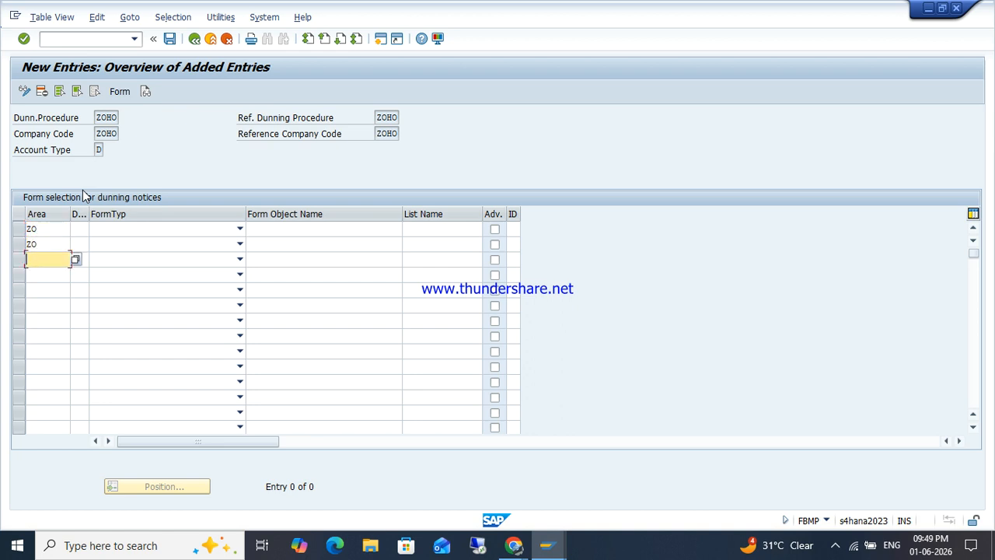
- Assign dunning levels 1, 2 and 3 to the three ZO form selection rows
key(Tab)
key(Up)
key(Up)
text(1)
key(Down)
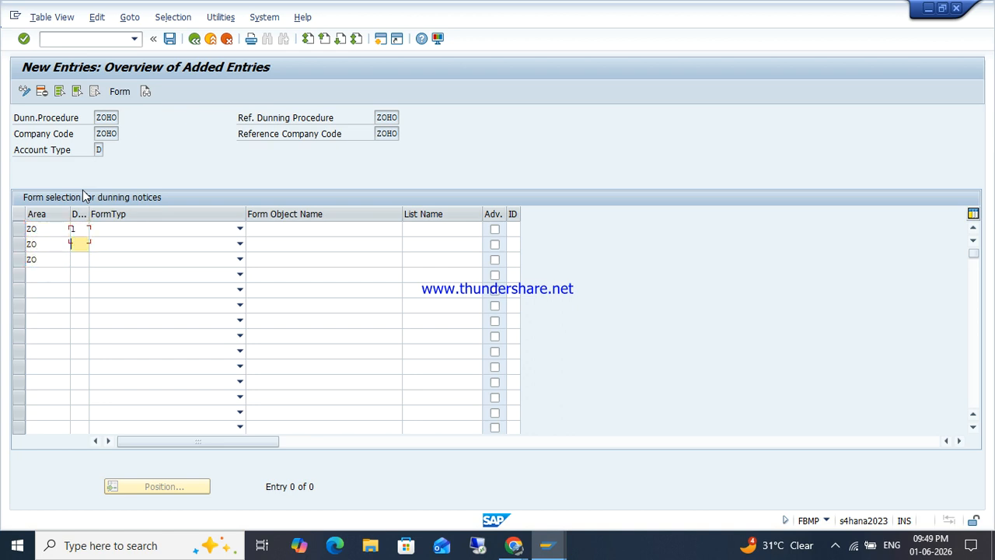
text(2)
key(Down)
key(Tab)
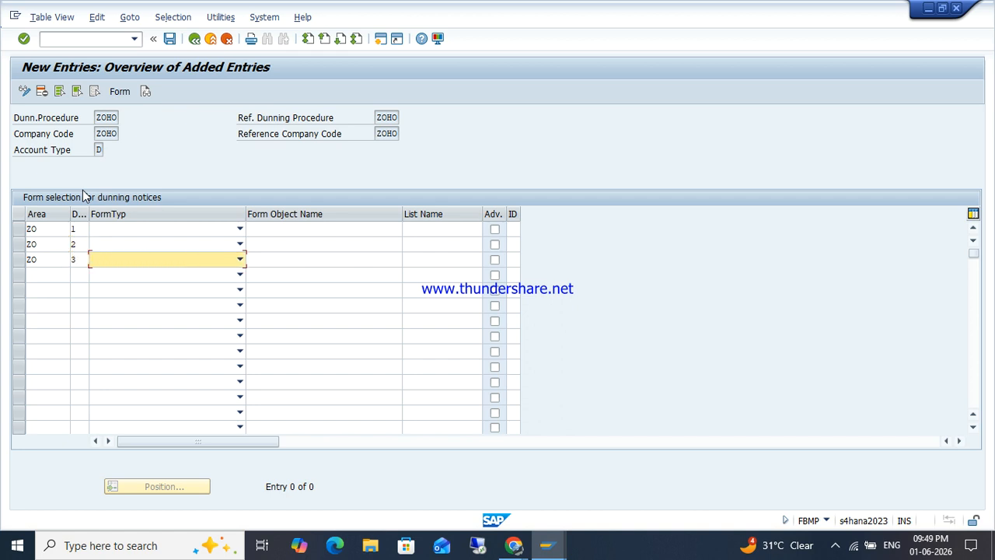
- Set the form type to SAPscript for all three dunning levels
click(115, 232)
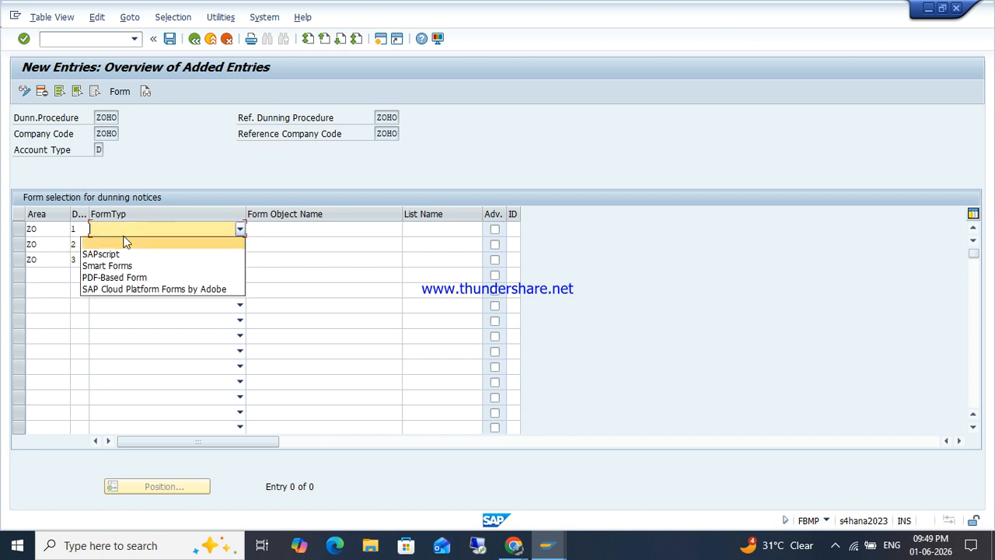
click(120, 257)
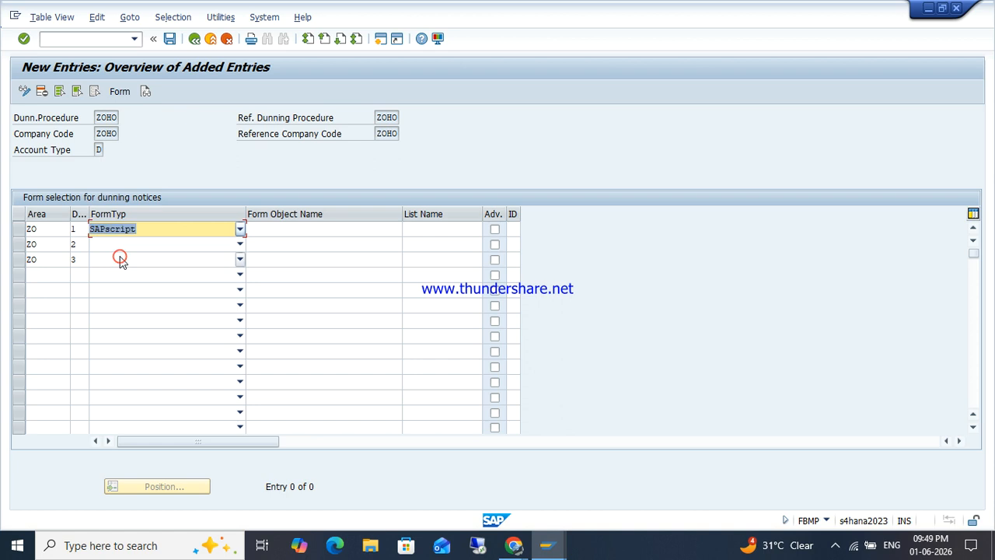
click(120, 248)
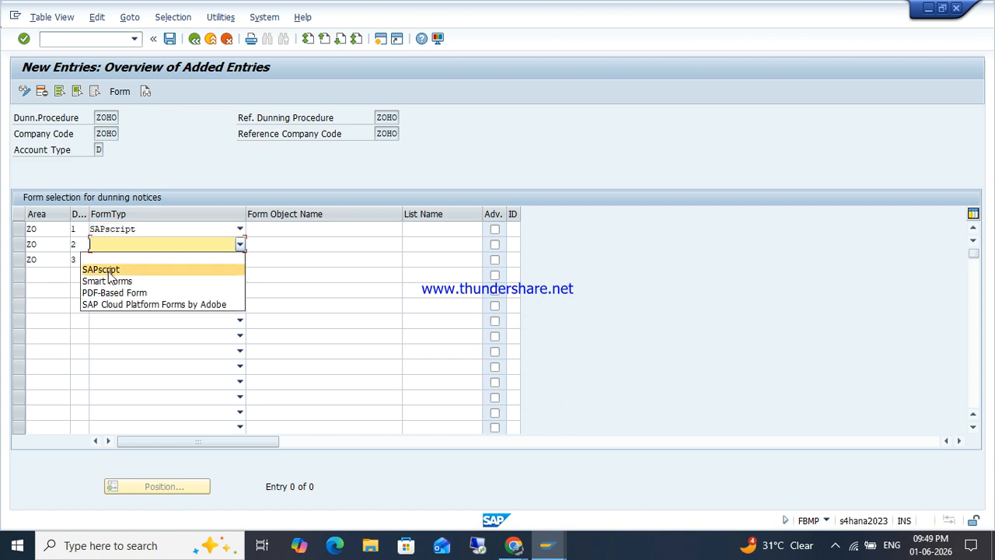
click(112, 267)
click(111, 263)
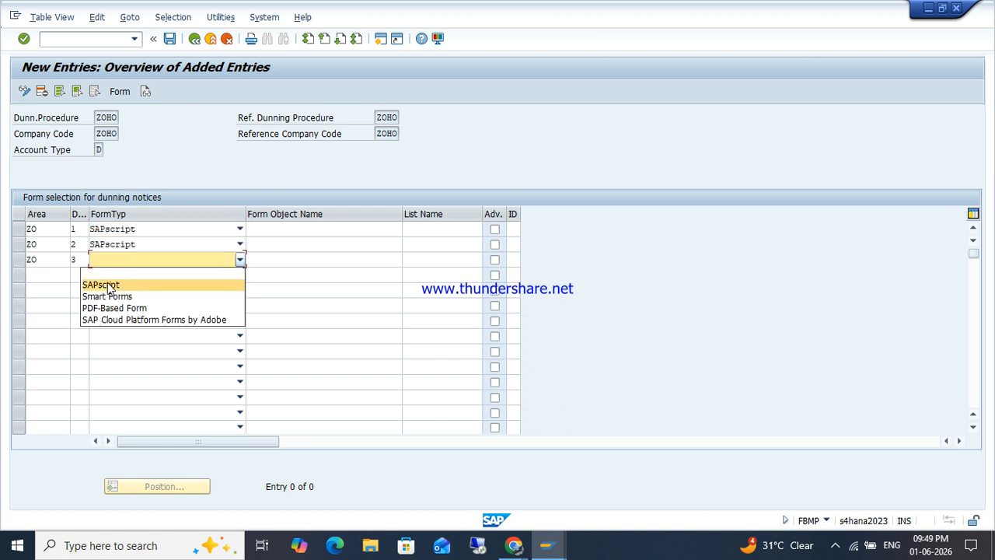
click(109, 283)
- Pick the first Dunning Form in the SAPscript form tree for the level 1 row and open the resulting message's details
click(278, 228)
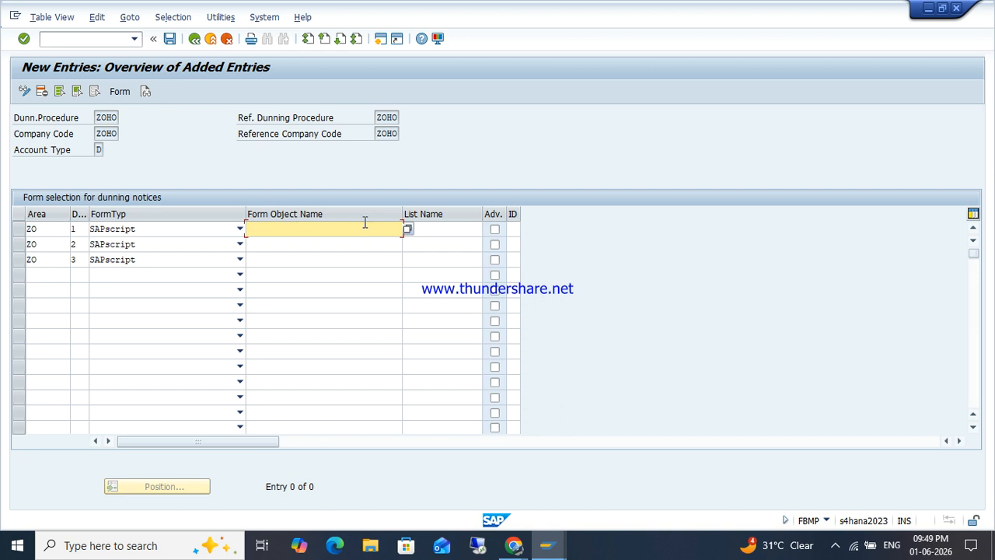
click(408, 229)
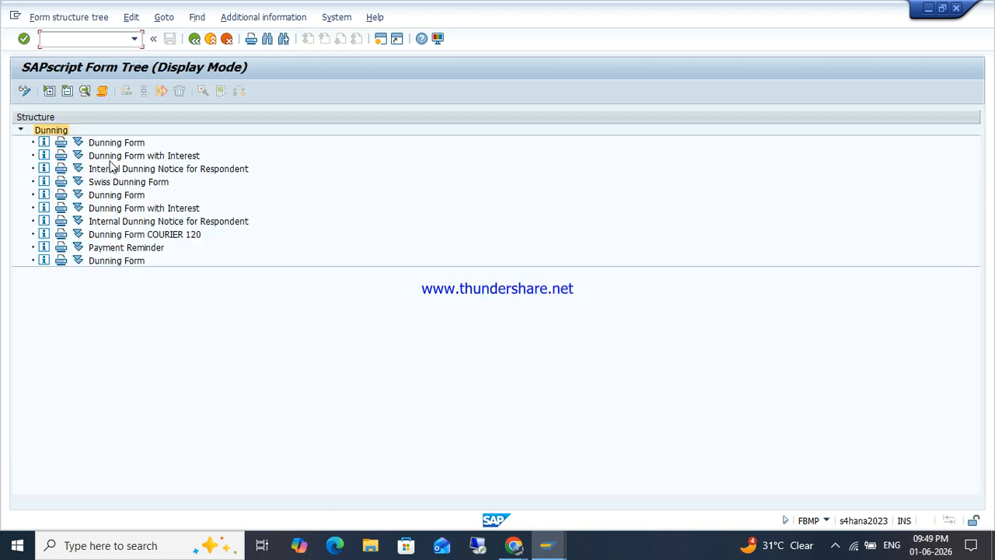
click(79, 143)
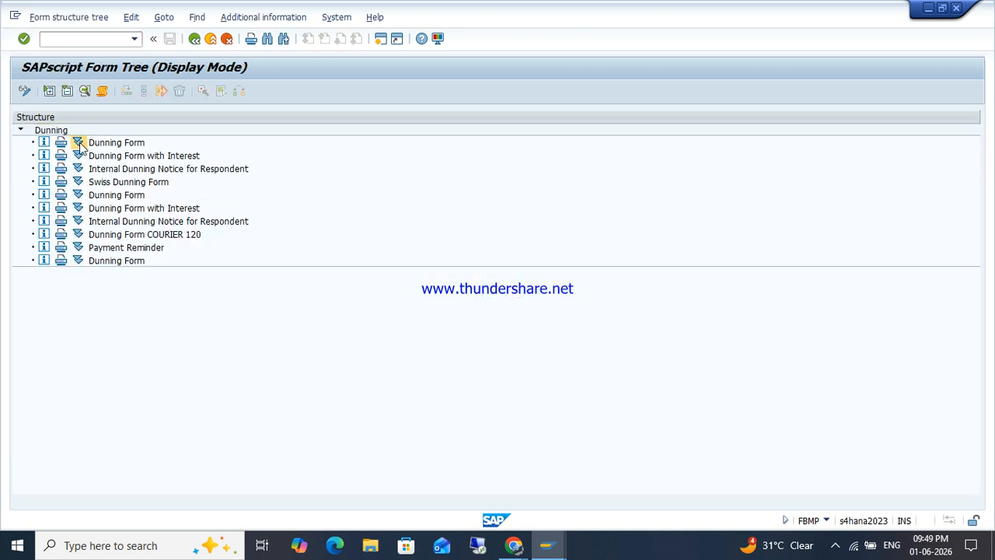
click(80, 146)
double_click(80, 519)
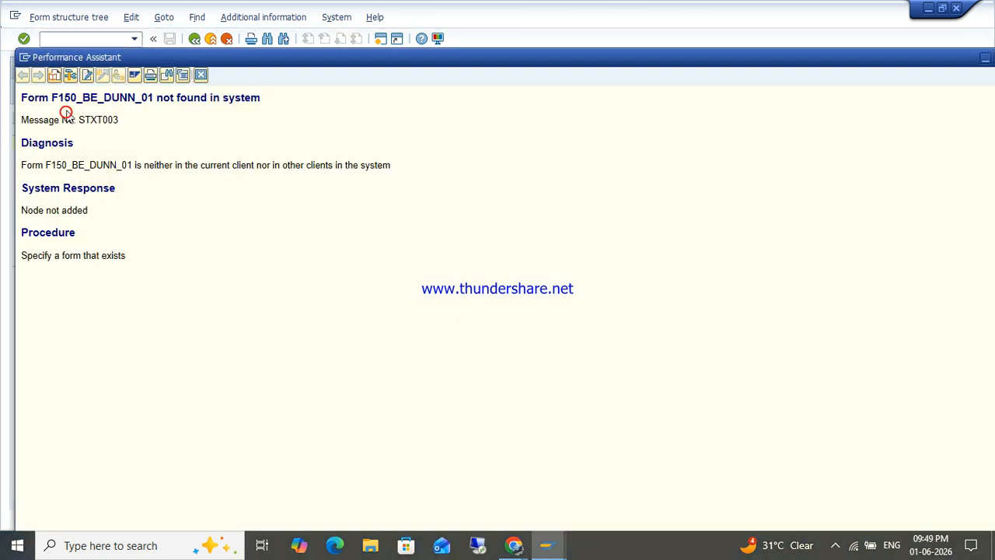
- Copy the form name F150_BE_DUNN_01 from the message details and return to the form selection entries
drag(65, 109, 155, 101)
key(ctrl+c)
click(51, 99)
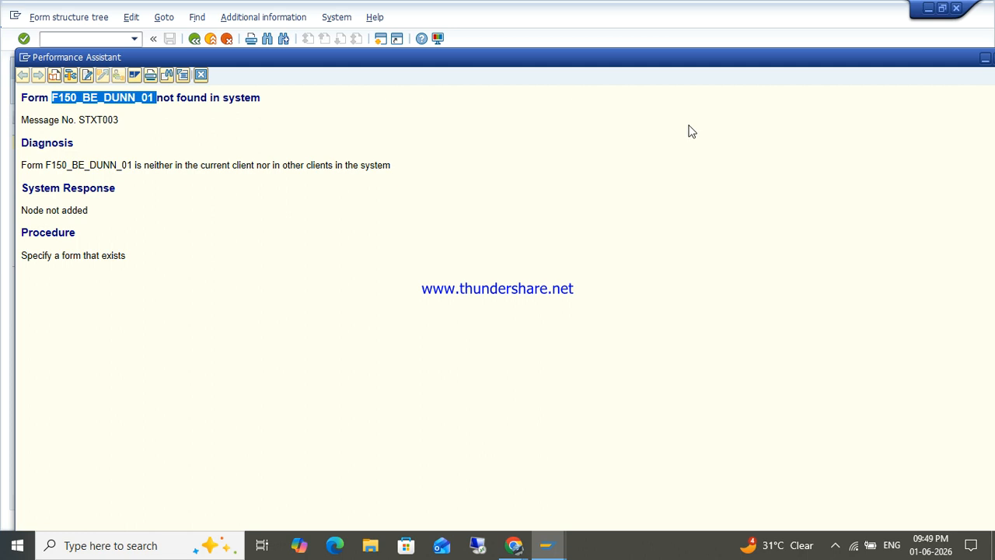
drag(890, 57, 820, 71)
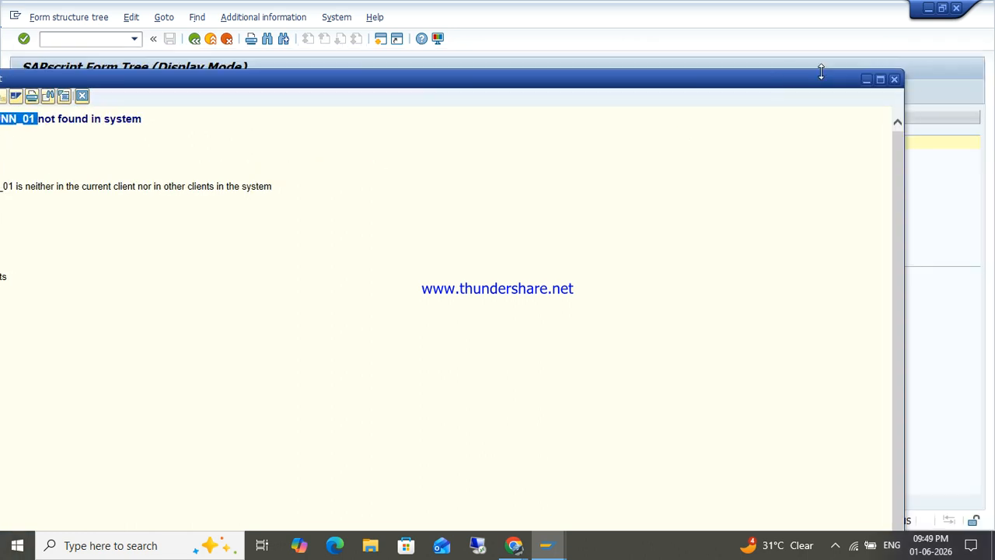
click(892, 78)
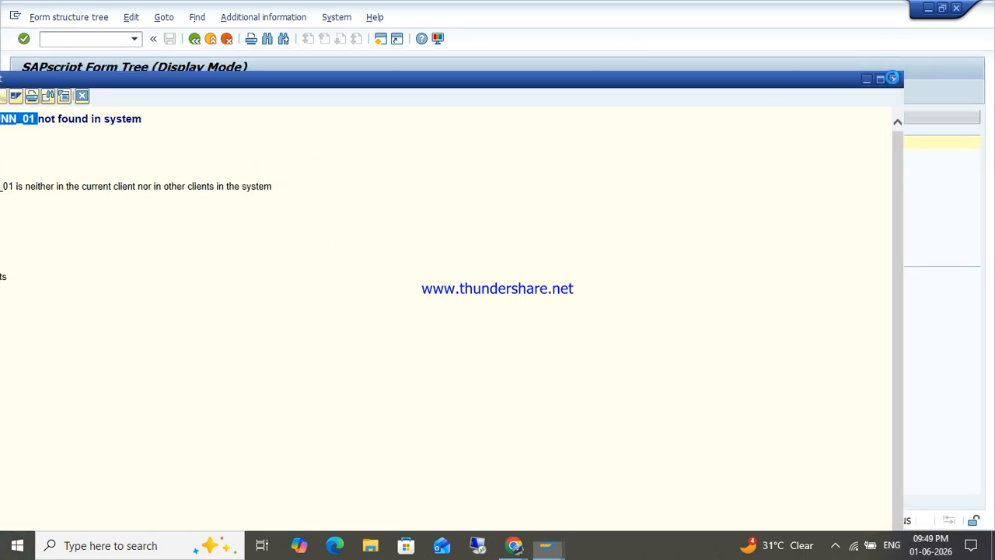
click(195, 38)
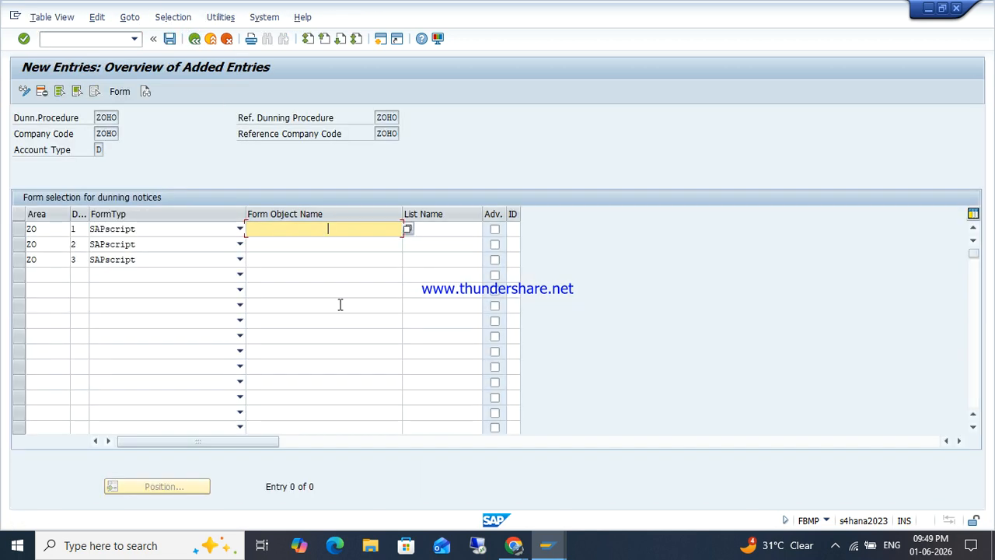
- Enter F150_BE_DUNN_01 as the form object name for all three dunning levels
key(ctrl+v)
key(Down)
key(ctrl+v)
key(Down)
key(ctrl+v)
key(Up)
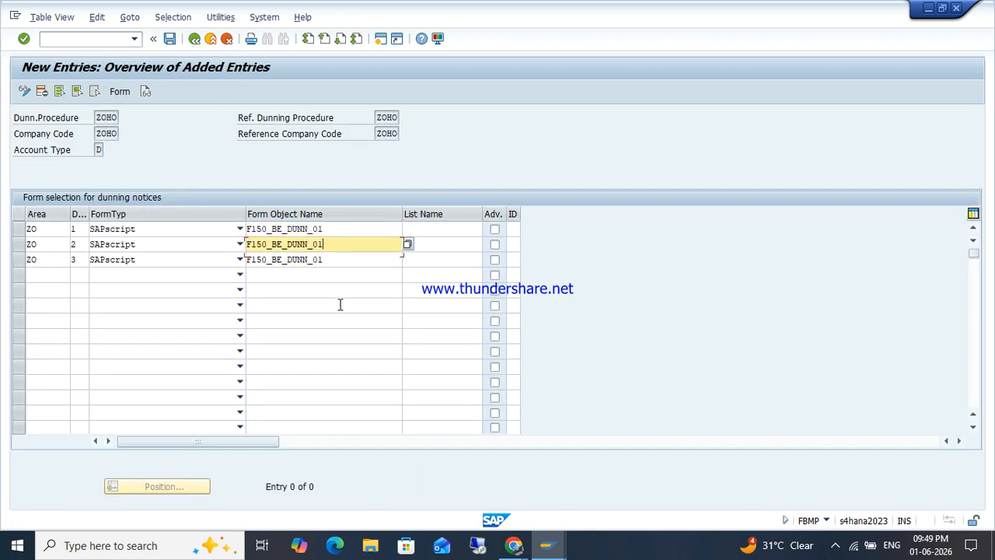
- Change the form names to F150_BE_DUNN_02 for level 2 and F150_BE_DUNN_03 for level 3, and save in customizing request PAYING COMPANY CODE
key(Up)
key(Down)
key(BackSpace)
text(2)
key(Down)
key(BackSpace)
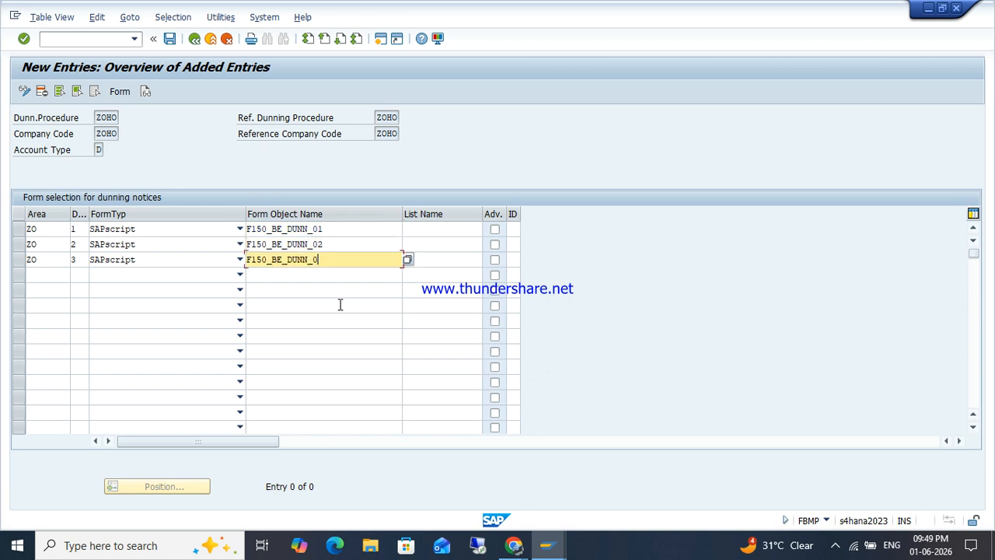
text(3)
key(Return)
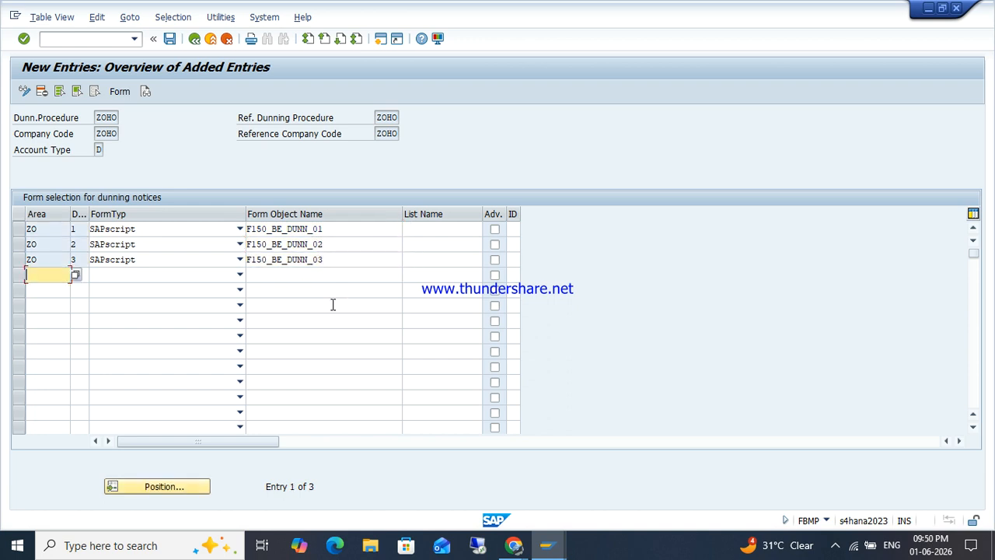
key(ctrl+s)
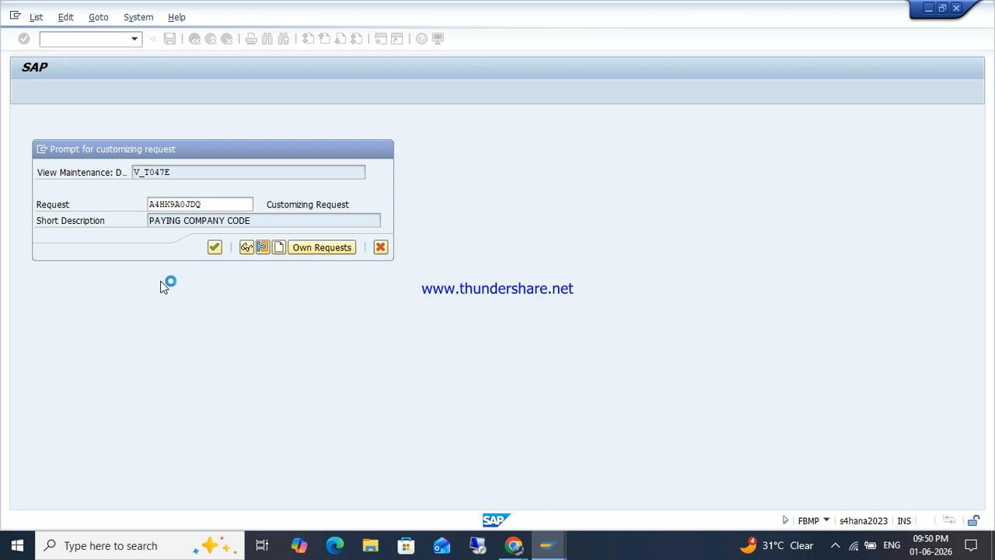
key(Return)
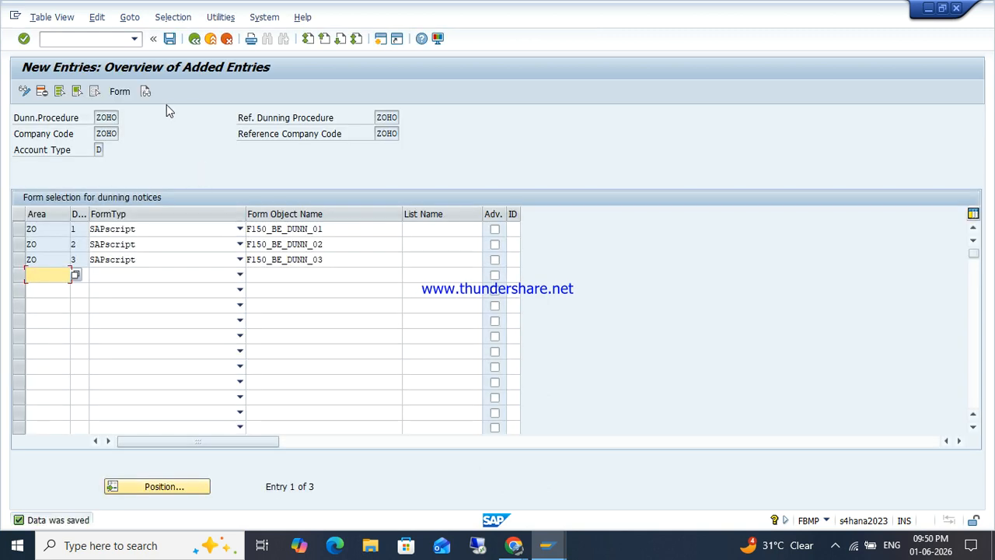
- Reopen the standard customer dunning texts for company code ZOHO to check the form selection, and return to the dunning procedure list
click(118, 92)
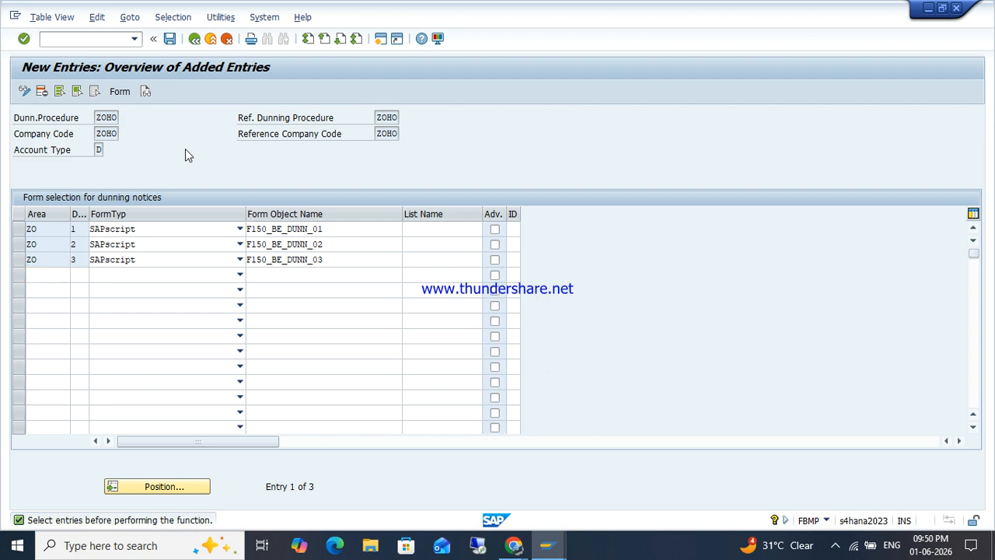
key(F3)
key(F3)
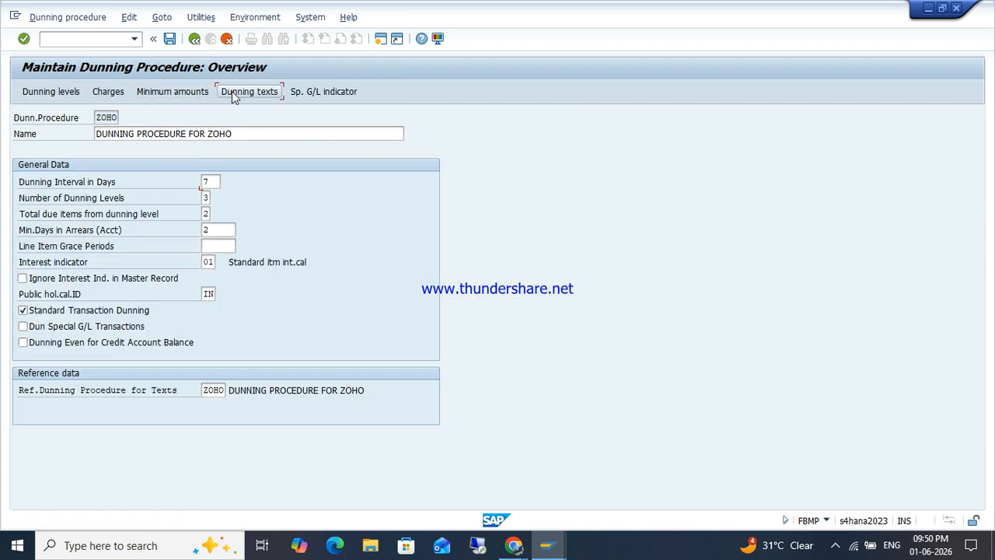
click(232, 91)
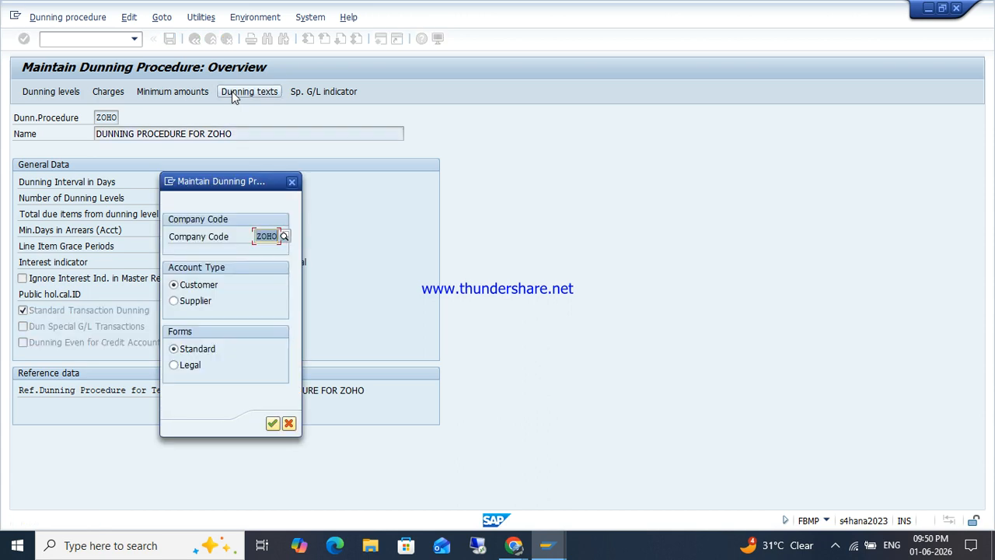
key(Return)
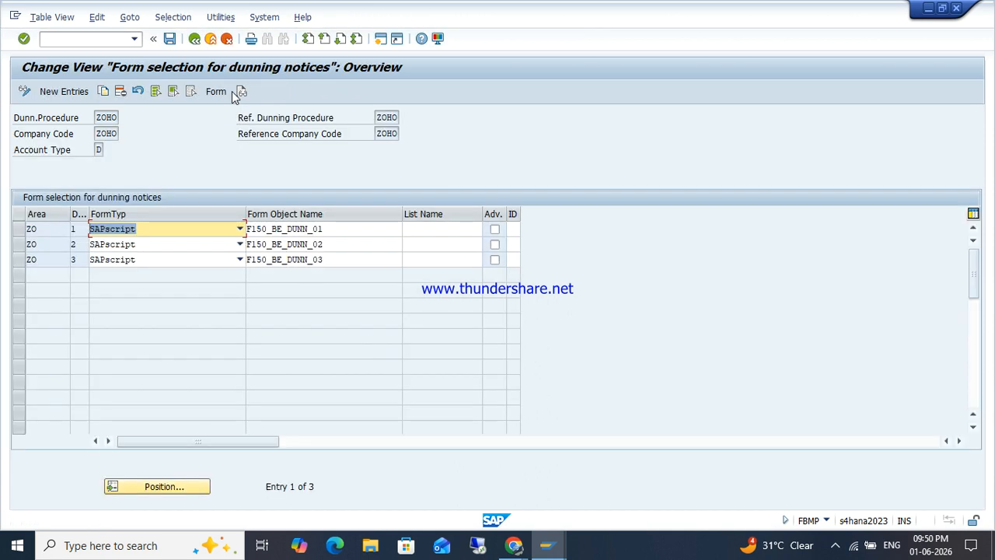
click(195, 39)
click(195, 39)
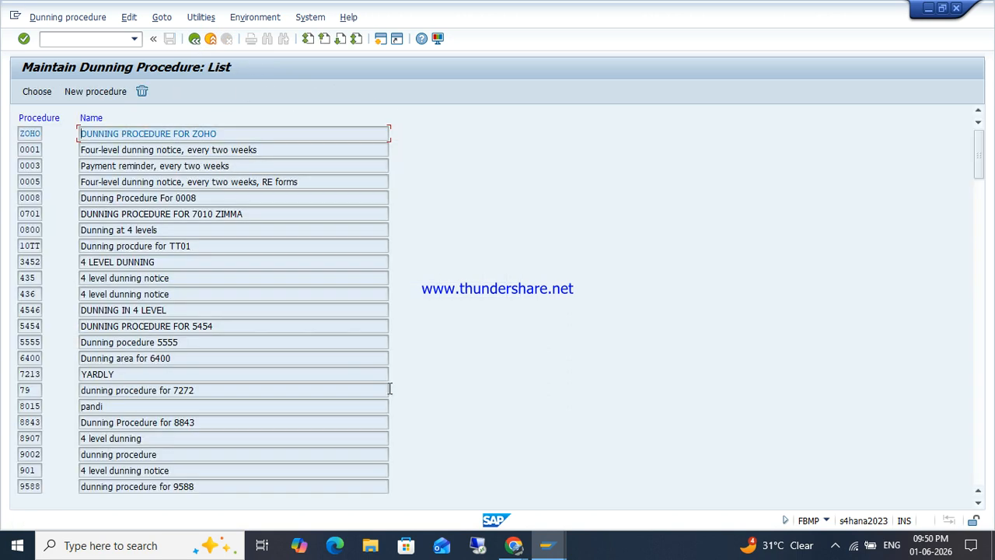
- Switch to the SAP Easy Access session and open F150 Dunning with run date 01.06.2026 and identification ZOHOSS
mouse_move(546, 548)
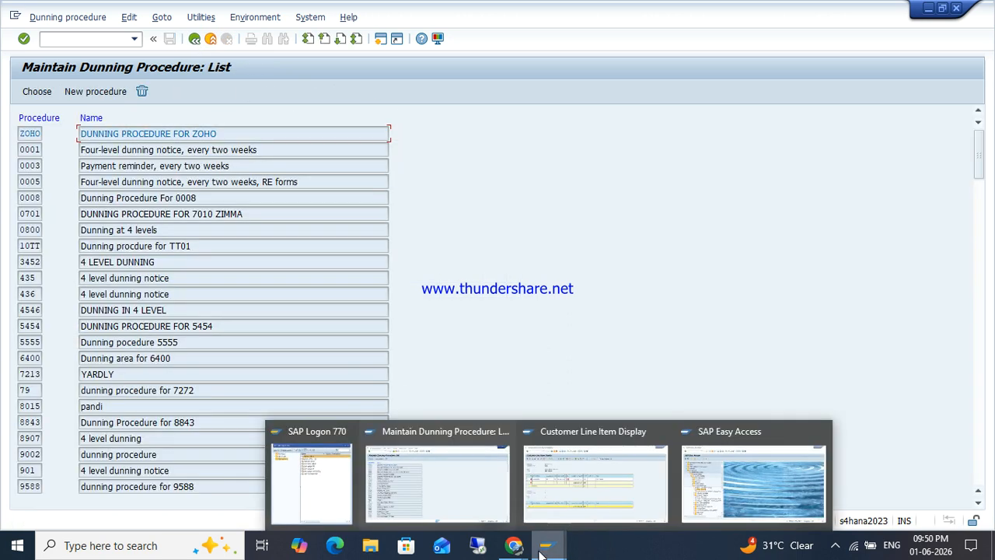
click(707, 480)
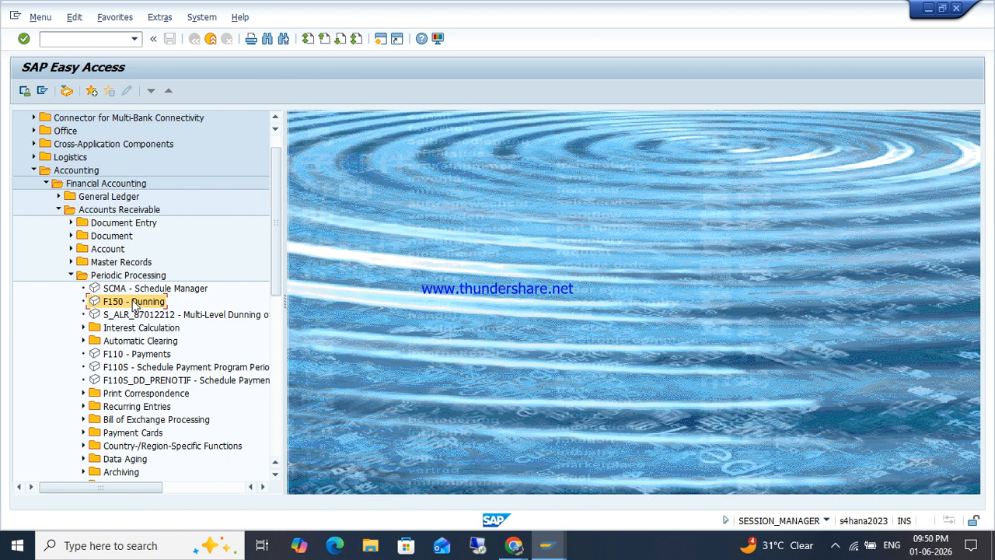
double_click(134, 301)
key(Down)
key(Tab)
key(Down)
key(Tab)
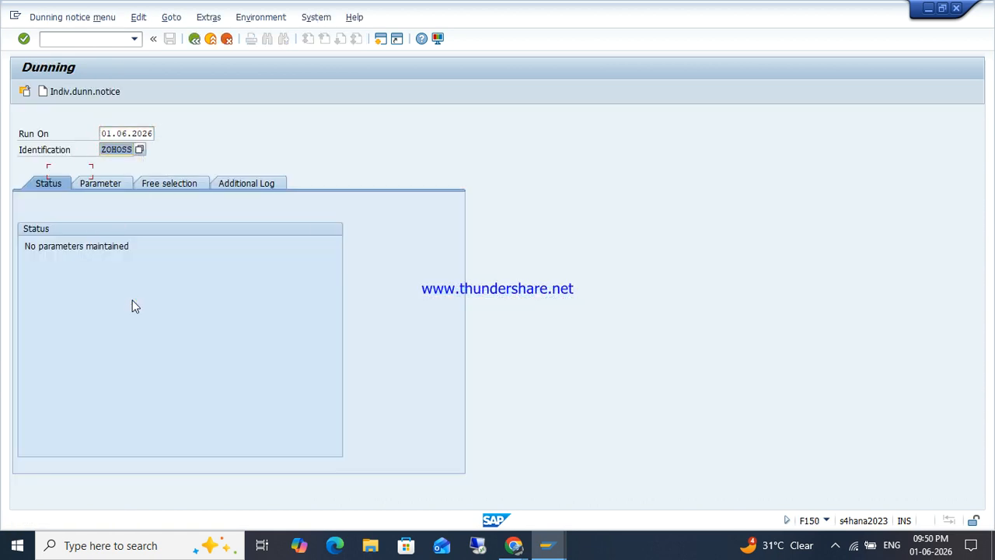
key(Return)
- In the dunning run parameters, set both the dunning date and the documents posted up to date to 01.06.2026
key(ctrl+c)
click(99, 183)
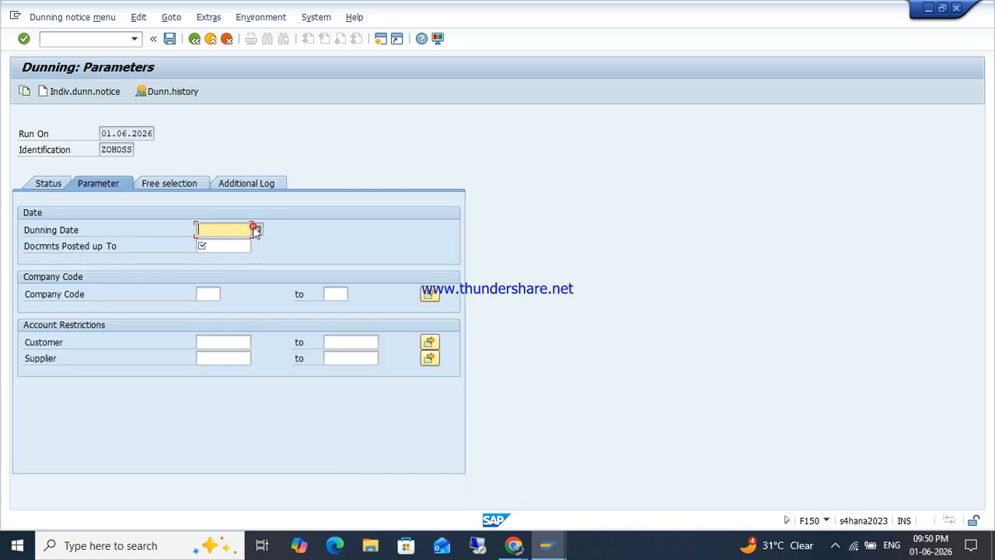
click(256, 230)
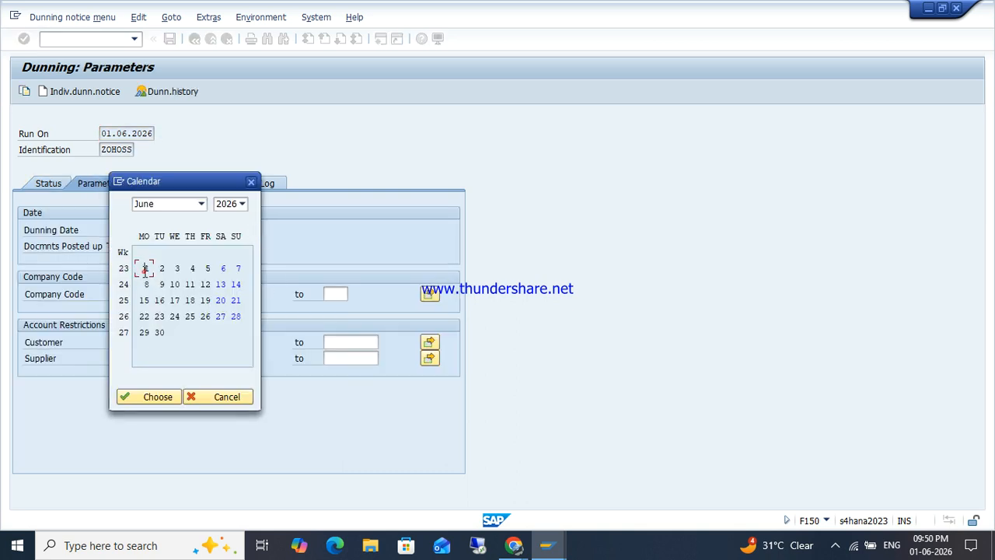
double_click(144, 268)
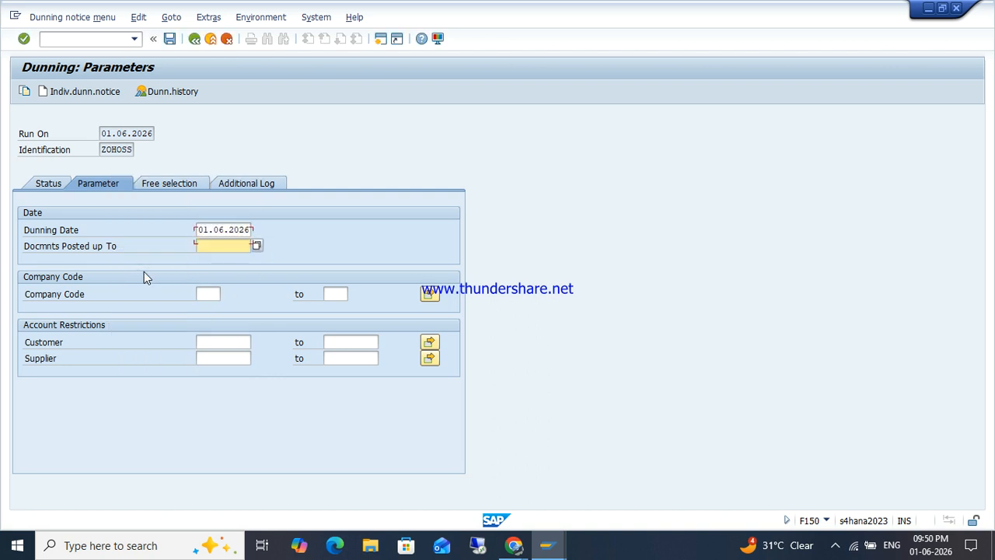
key(ctrl+v)
- Restrict the dunning run to company code ZOHO and customer TATA MOTOR PVT.LTD
click(212, 294)
text(ZOHO)
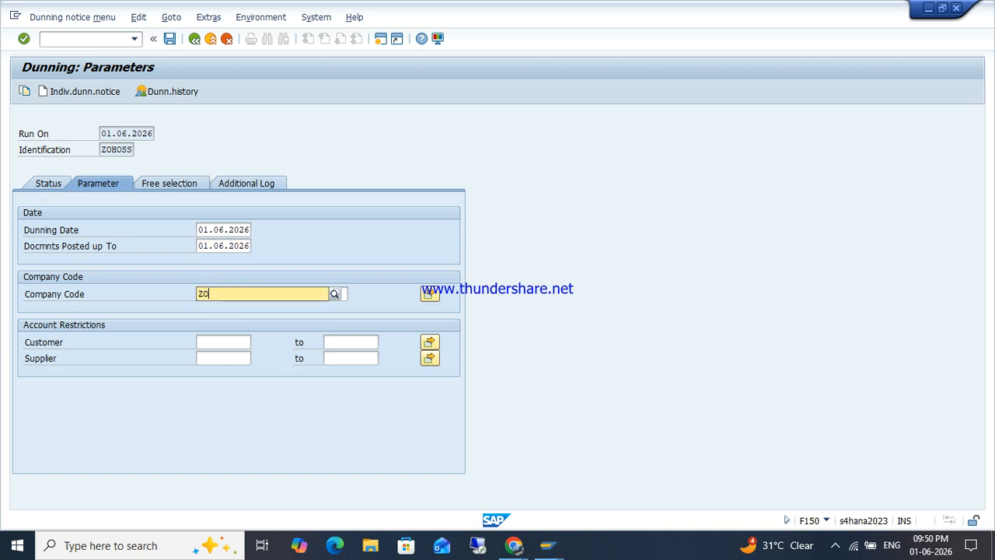
key(Tab)
key(Tab)
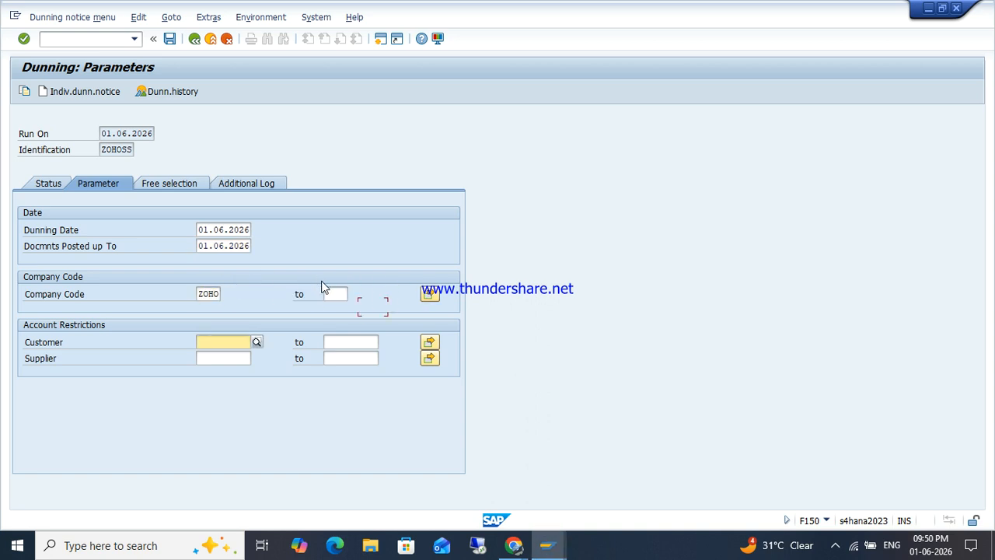
click(257, 342)
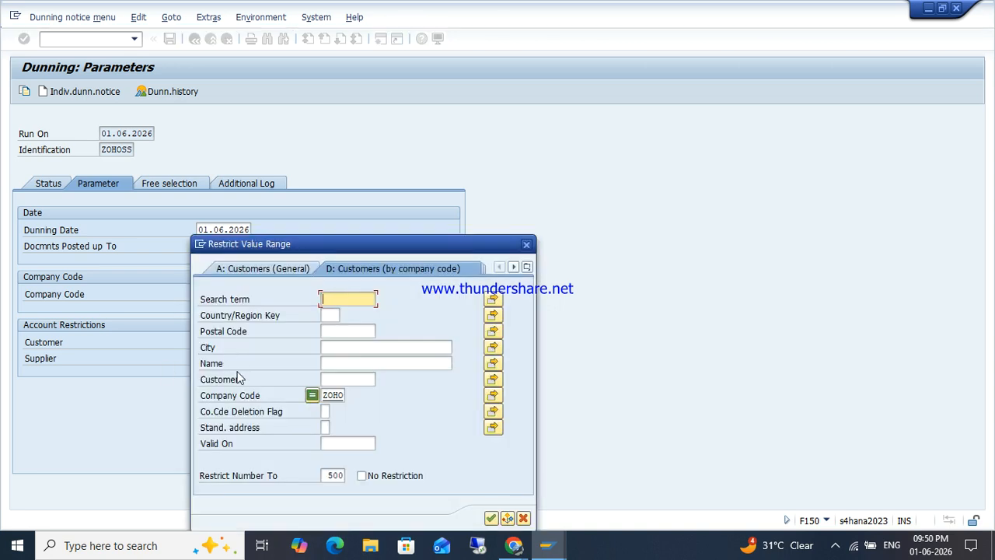
key(Return)
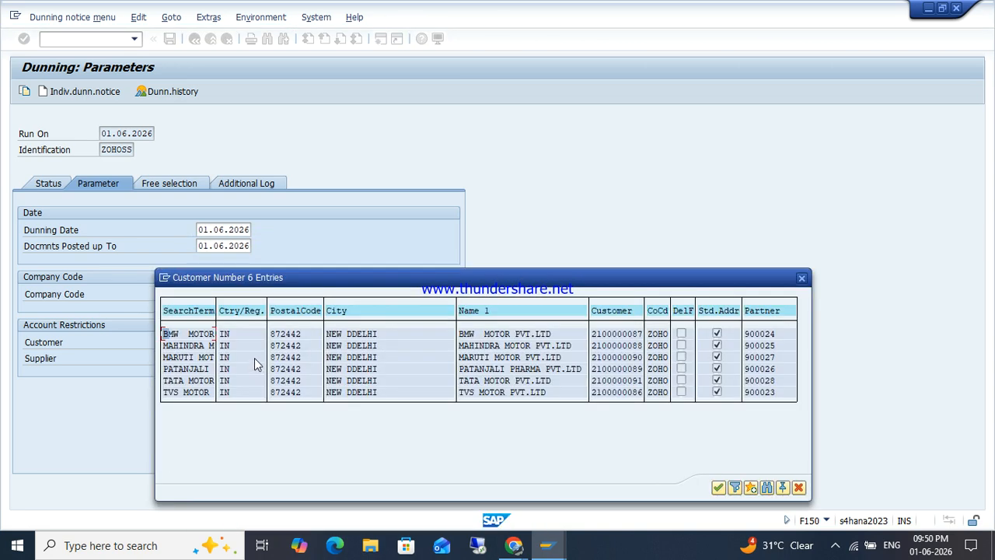
click(482, 379)
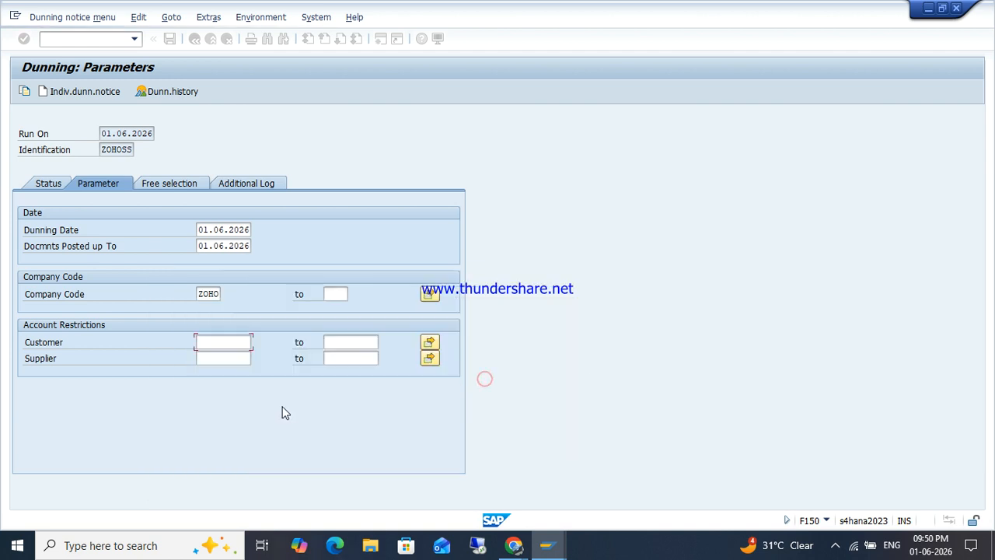
key(Return)
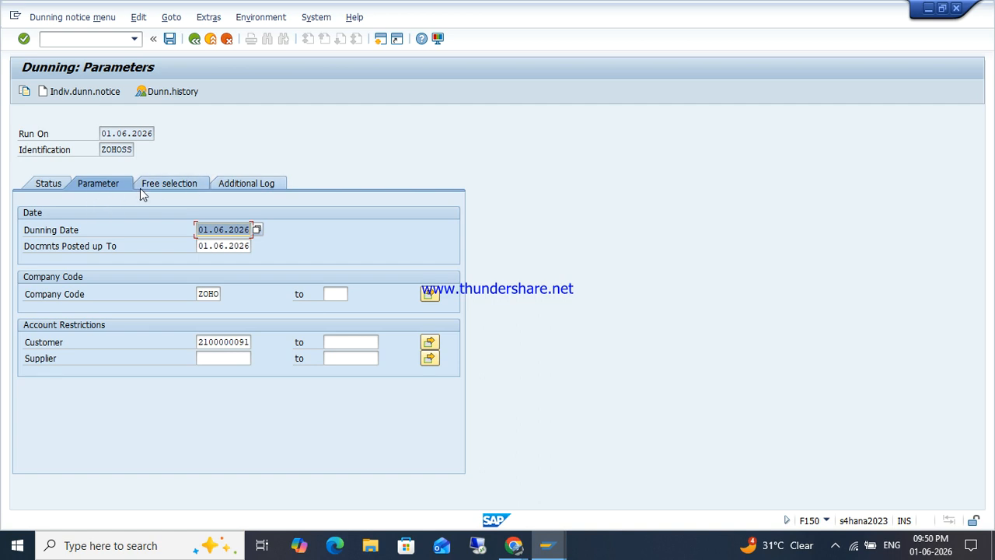
- Enter the TATA MOTOR PVT.LTD customer number in the additional log and save the dunning run parameters
click(239, 192)
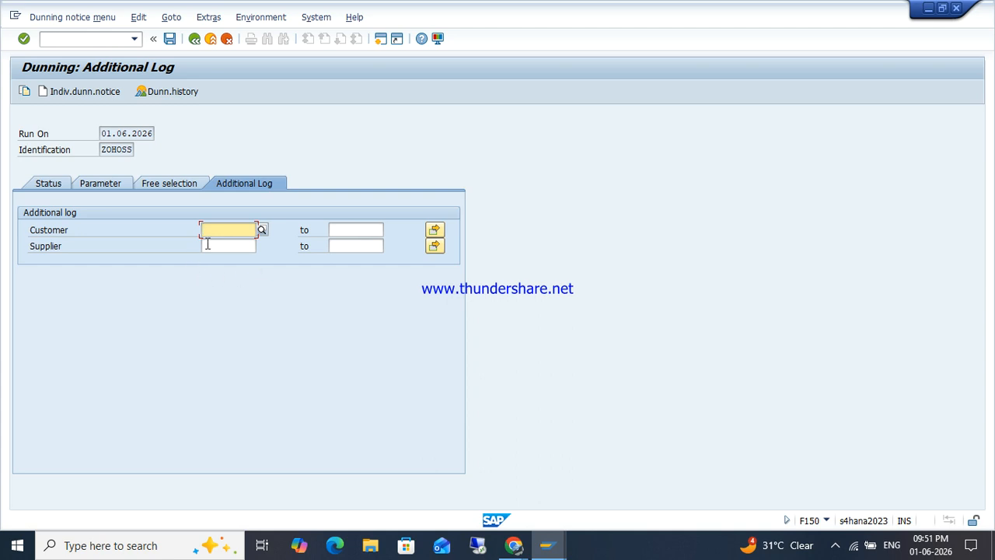
key(ctrl+v)
key(Return)
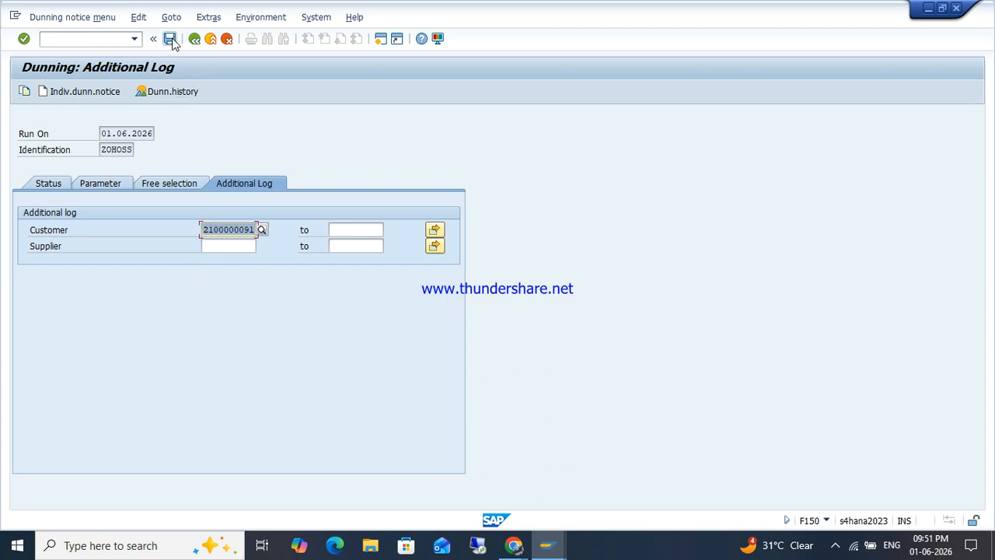
click(44, 188)
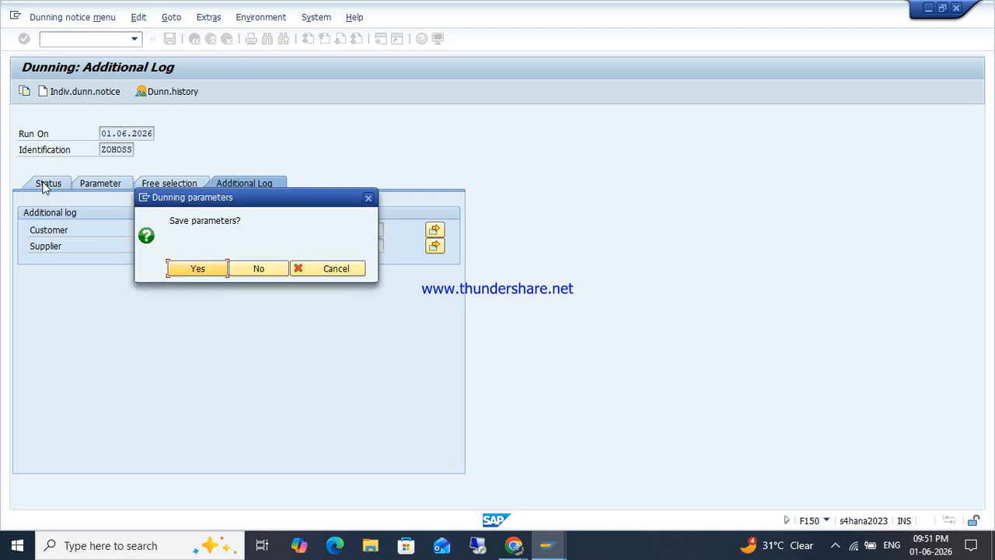
click(200, 271)
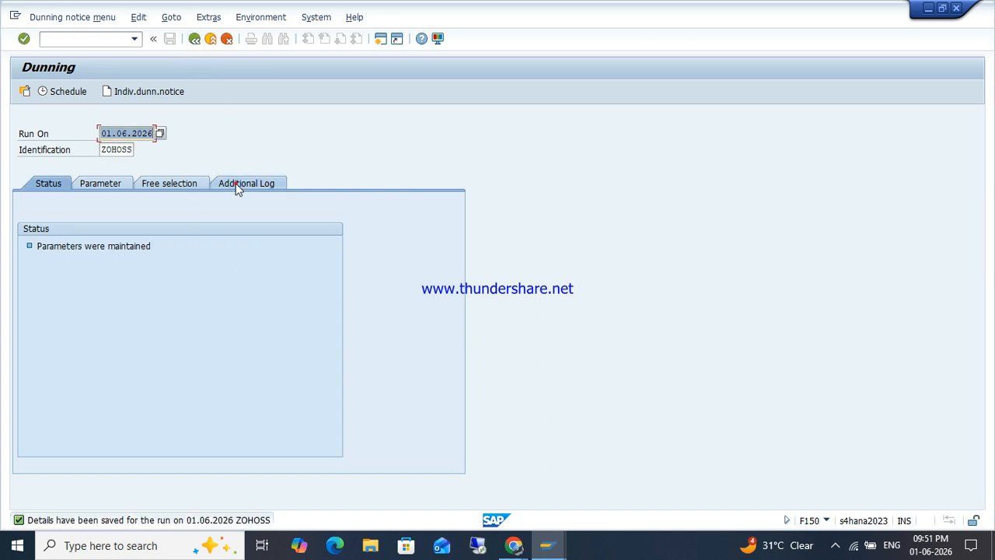
- Reopen the additional log of the dunning run and save it again
click(237, 186)
click(169, 41)
click(170, 39)
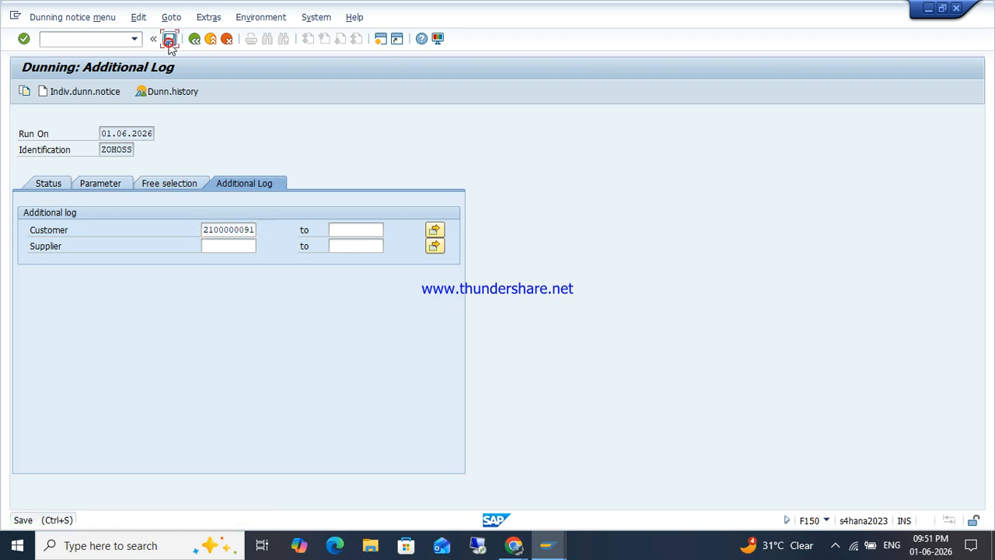
- Schedule the dunning selection of run ZOHOSS to start immediately, with LP01 as the output device
click(48, 185)
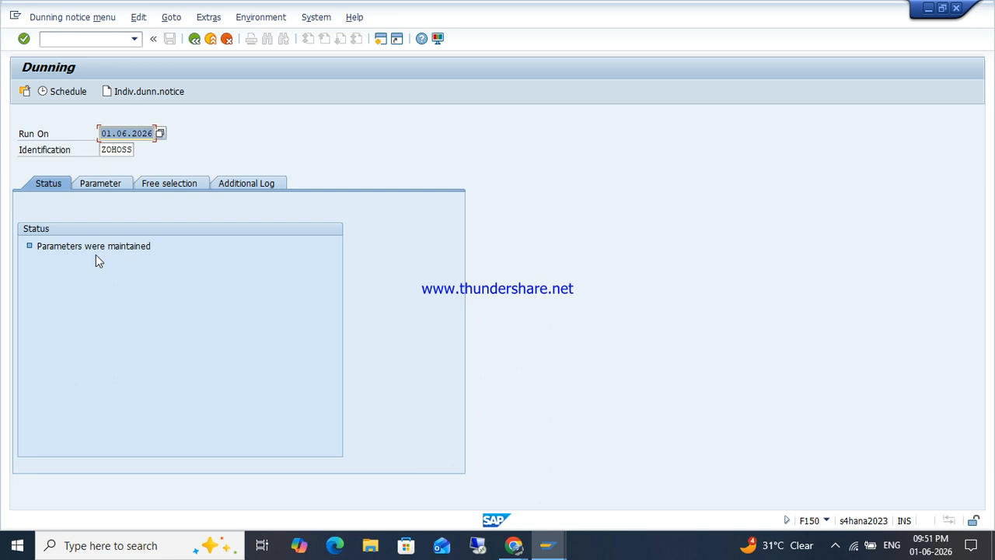
click(71, 93)
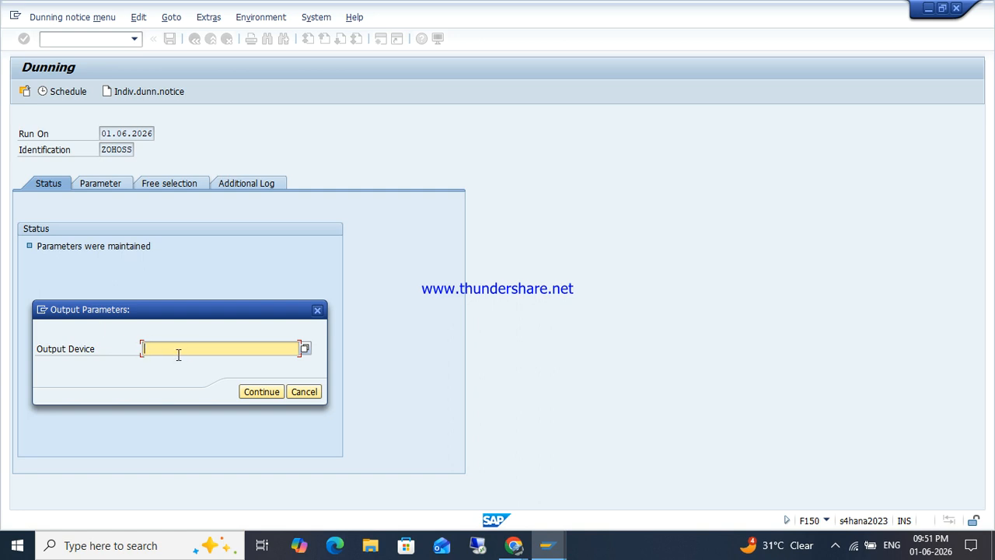
text(LP01)
click(265, 397)
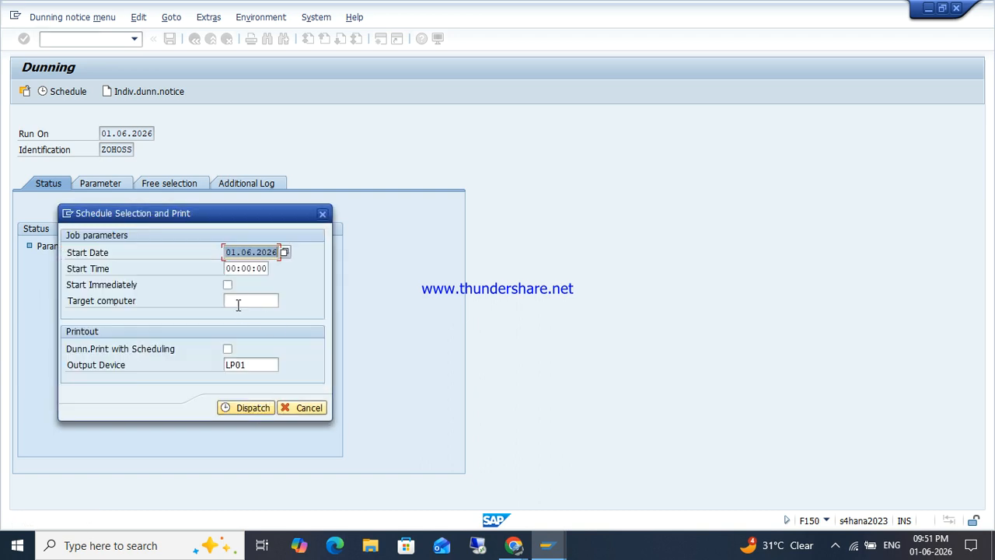
click(227, 286)
click(243, 412)
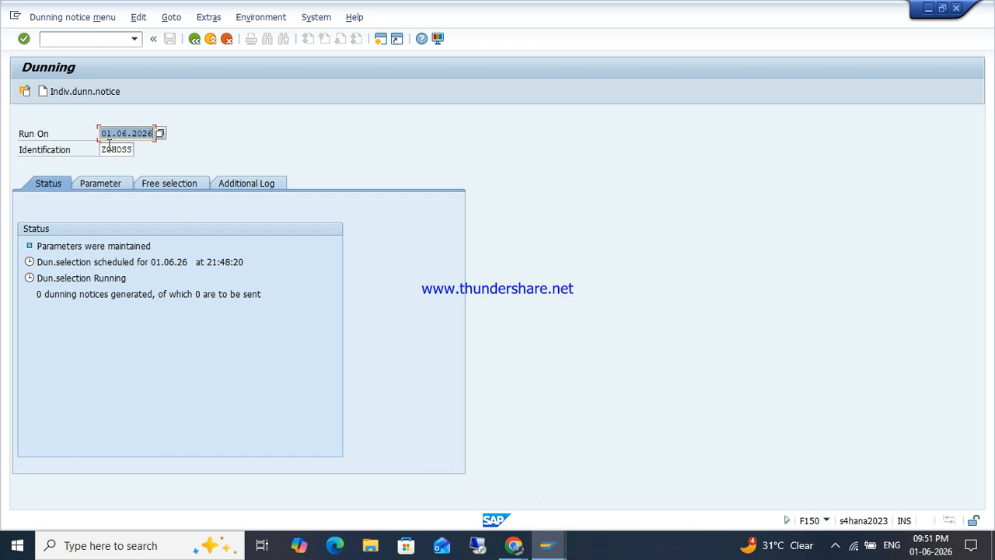
- Review the free selection, additional log and parameters of the scheduled dunning run, and return to its status
click(98, 184)
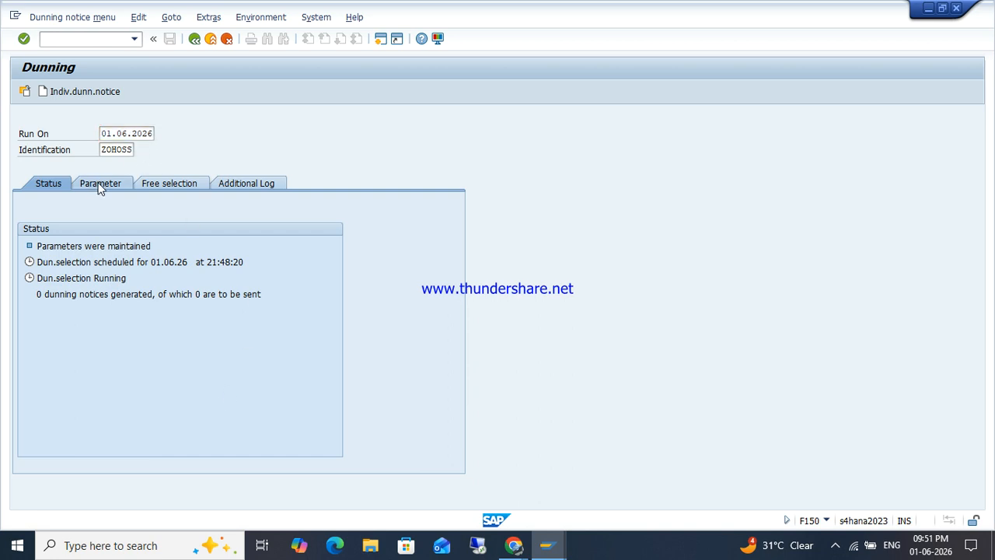
click(176, 187)
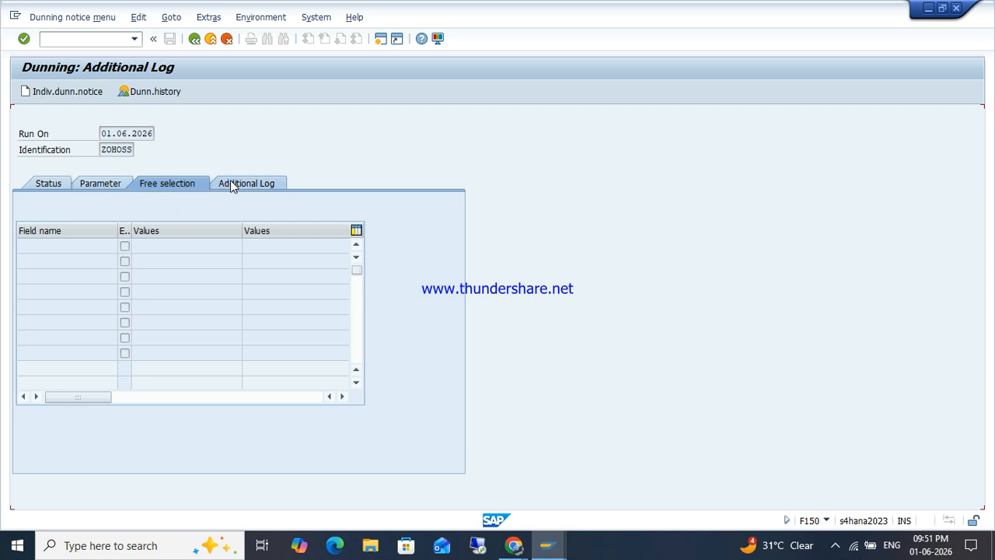
click(231, 185)
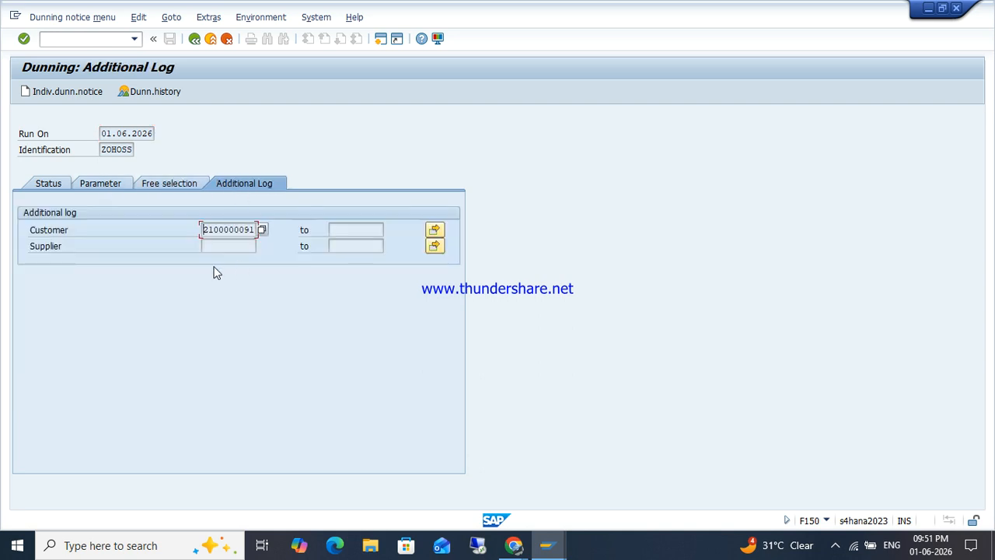
click(91, 194)
click(47, 185)
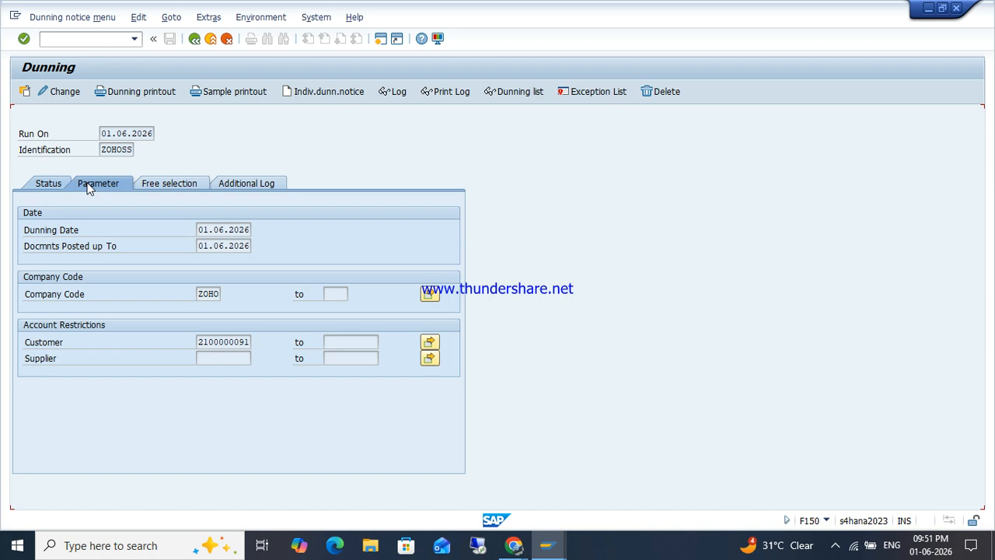
- Examine the generated dunning notices line in the run status, and view and close the run's action log
drag(32, 293, 162, 294)
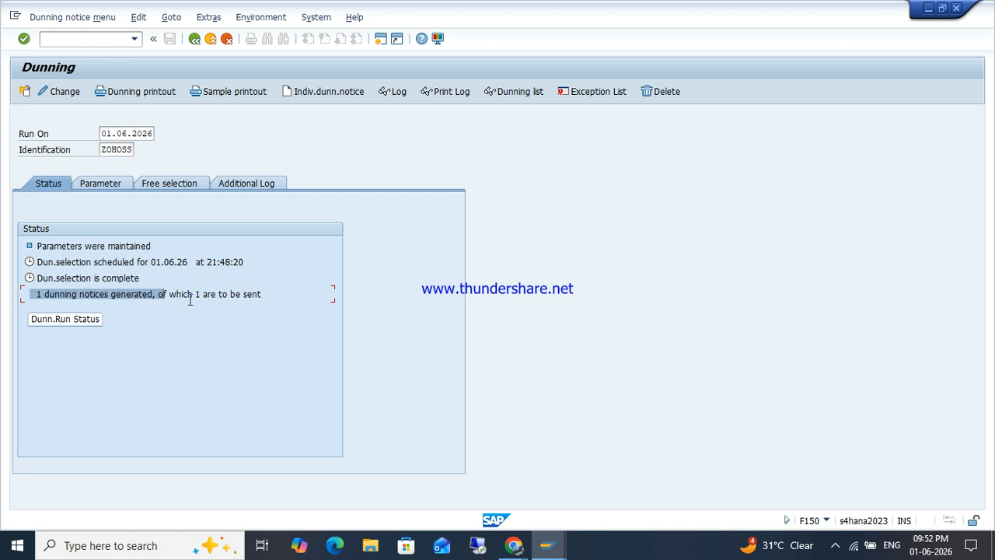
double_click(181, 295)
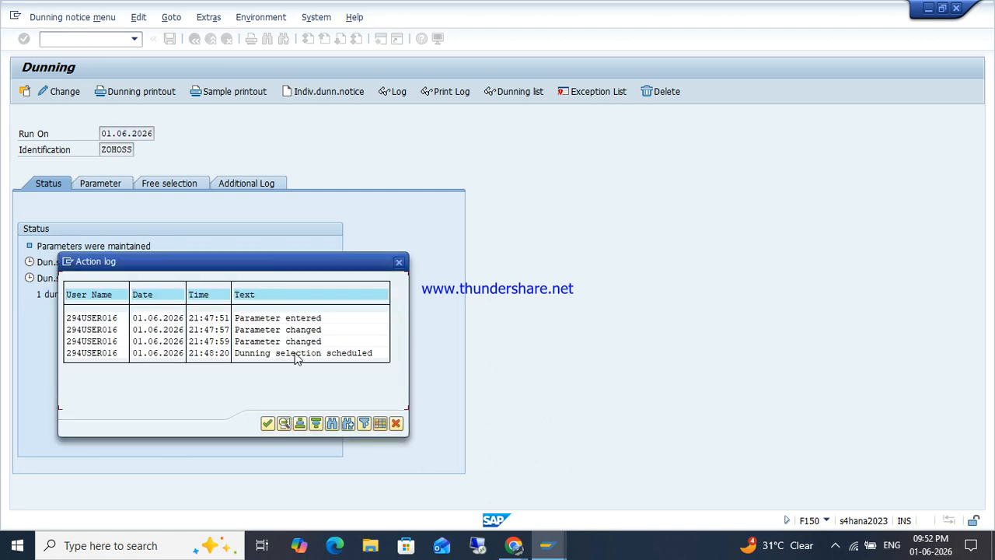
click(291, 355)
click(399, 262)
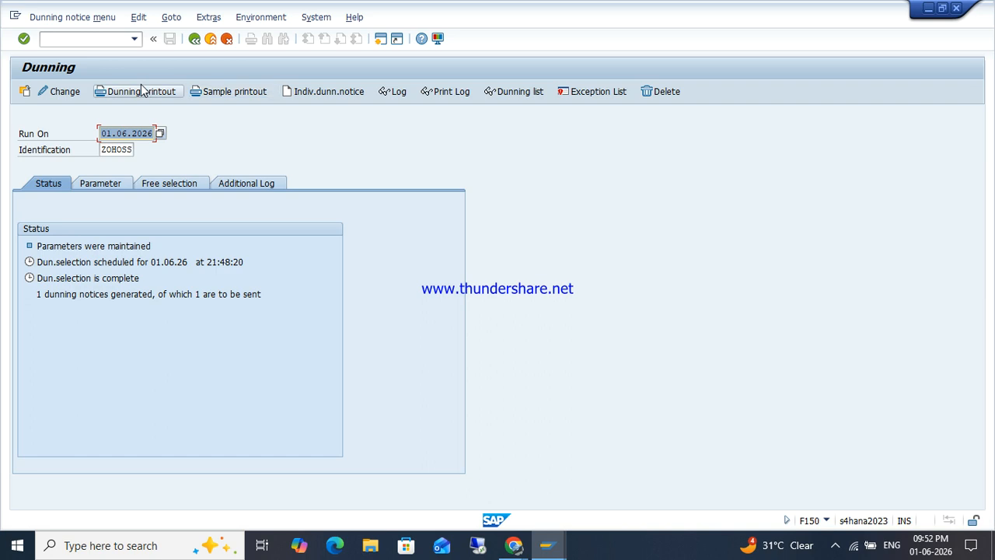
- Print a sample dunning printout on output device LP01 and return from the print program log to the dunning run
click(230, 93)
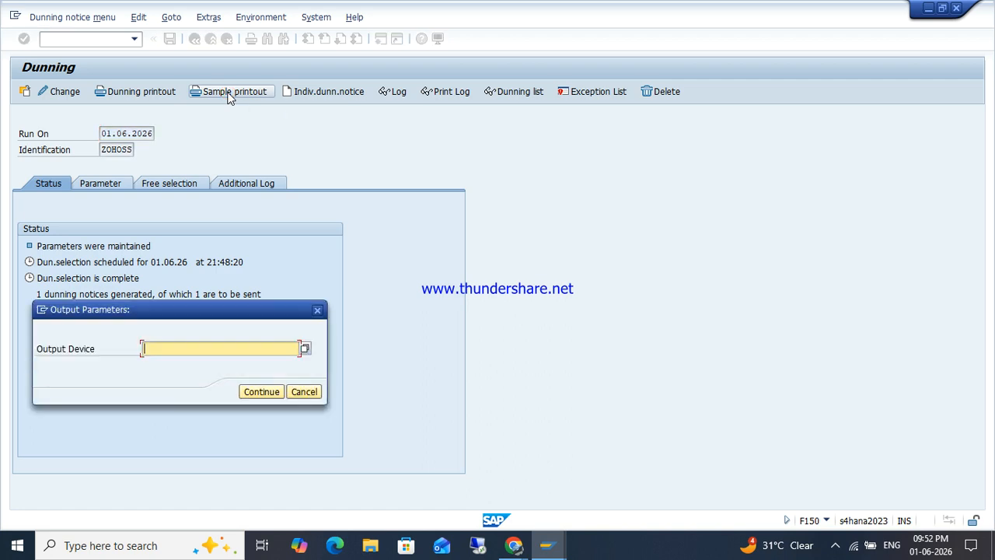
text(LP01)
key(Return)
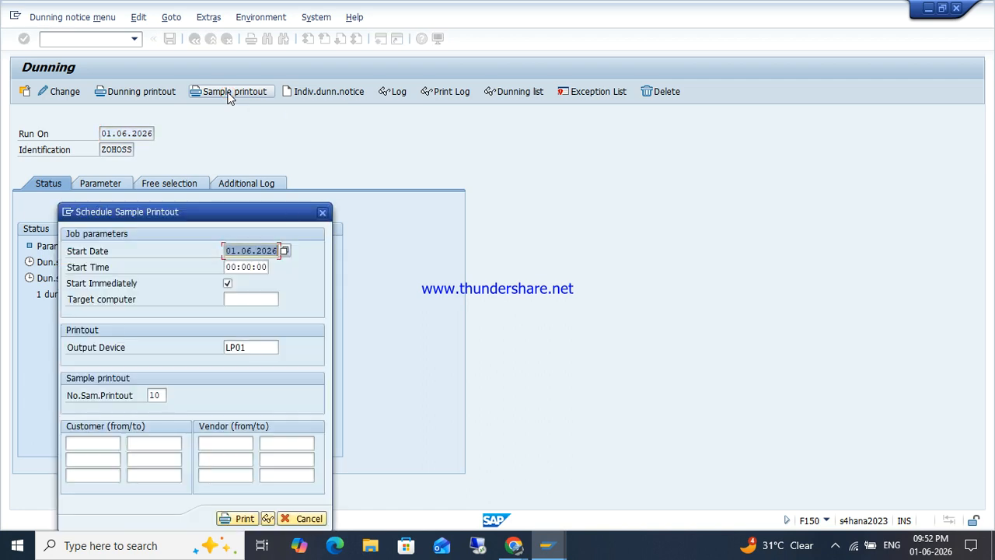
click(247, 518)
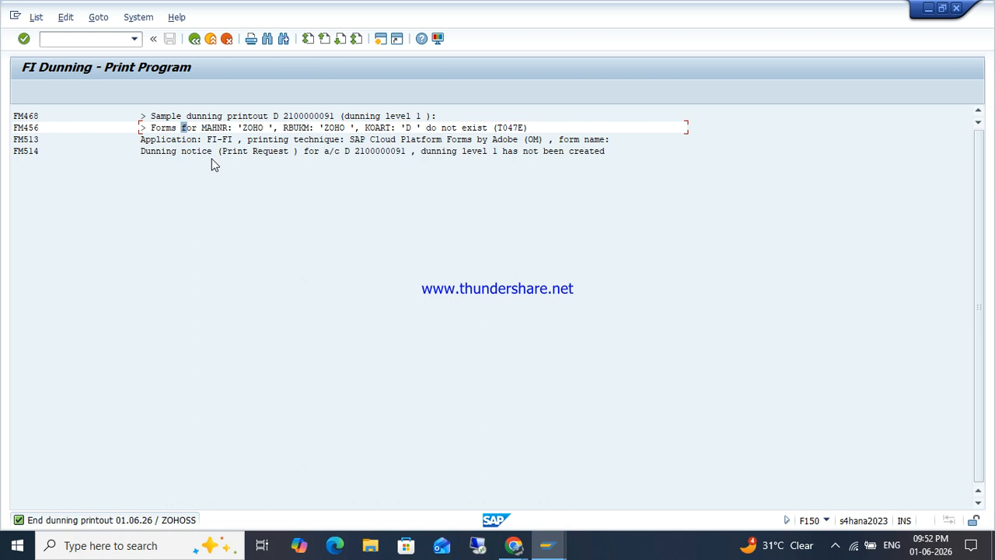
click(194, 38)
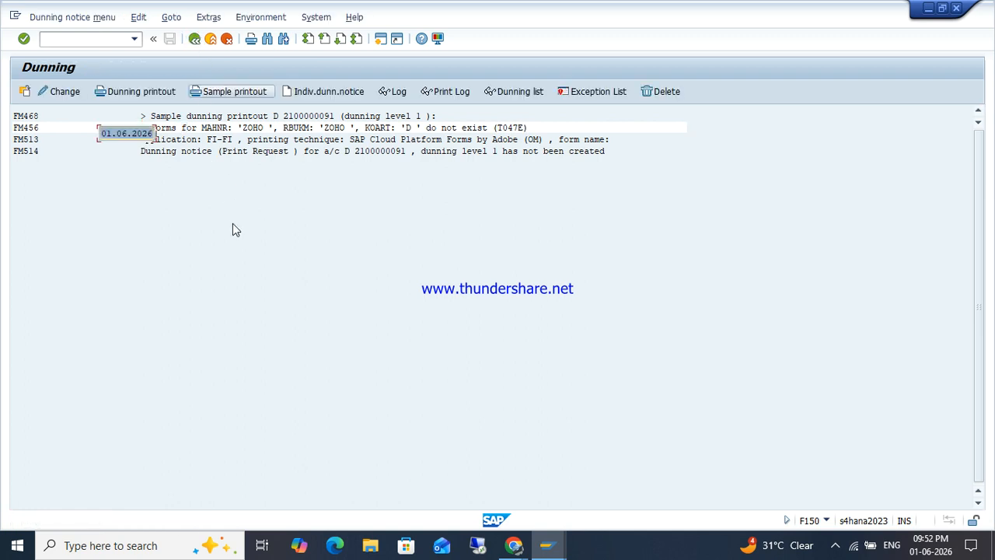
- Run the sample dunning printout on LP01 again, restricted to the TATA MOTOR PVT.LTD customer number
click(248, 93)
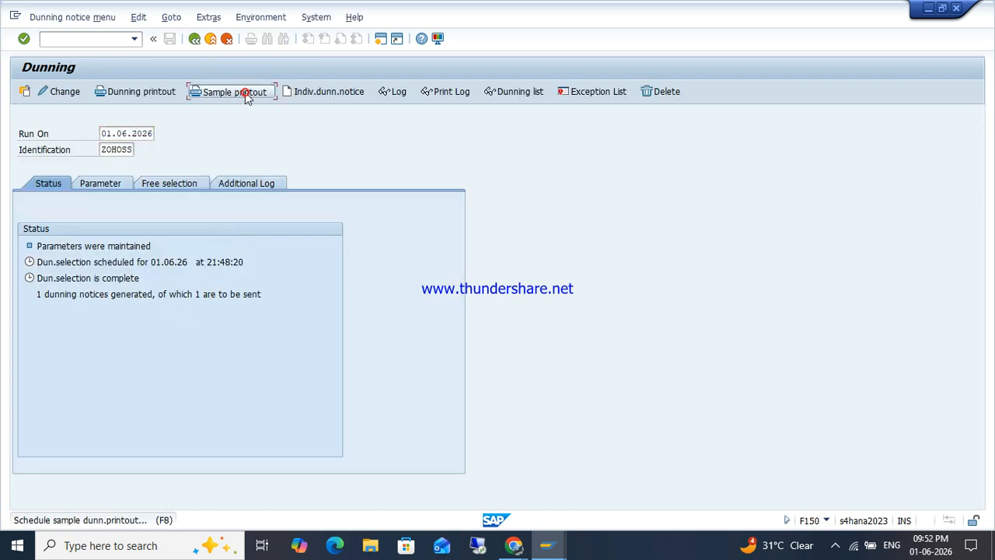
text(LP01)
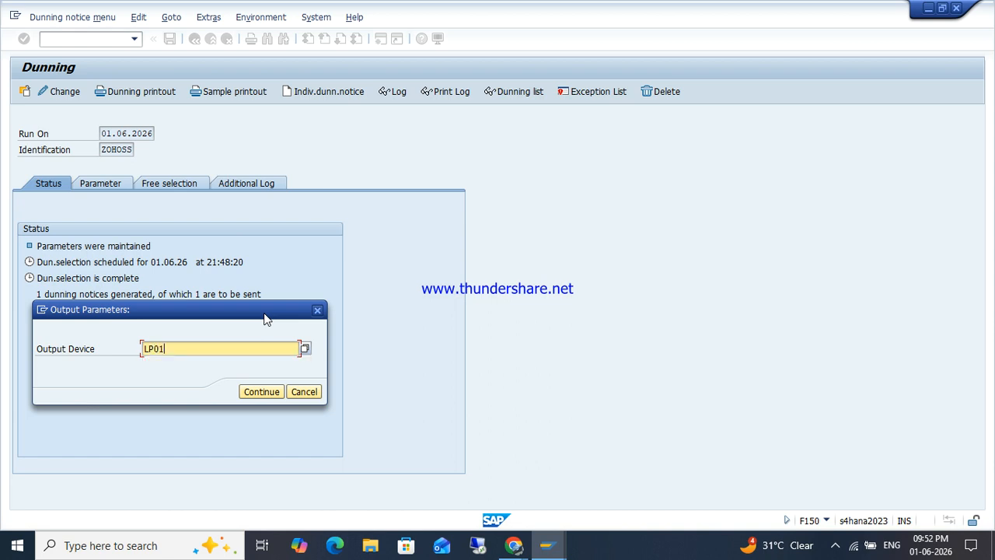
key(Return)
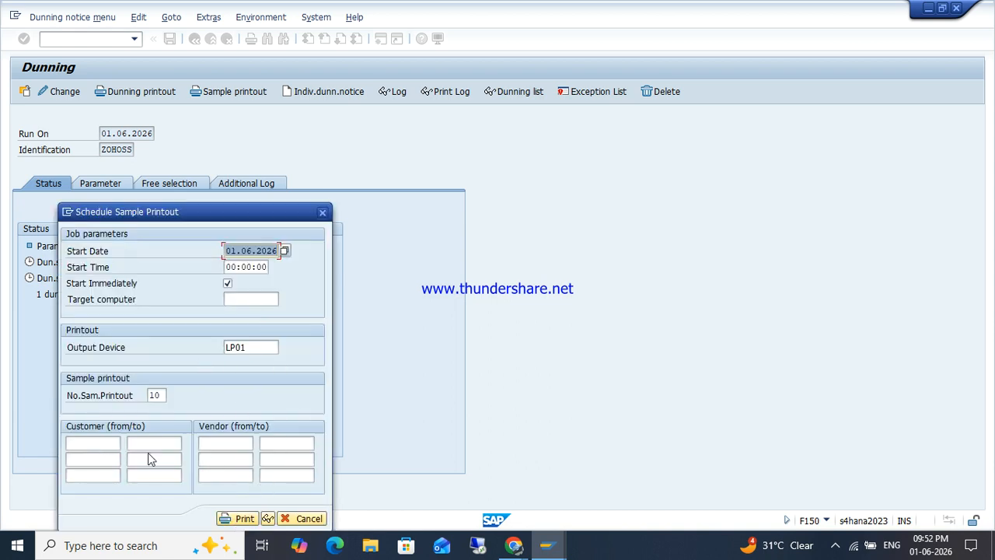
click(103, 446)
key(ctrl+v)
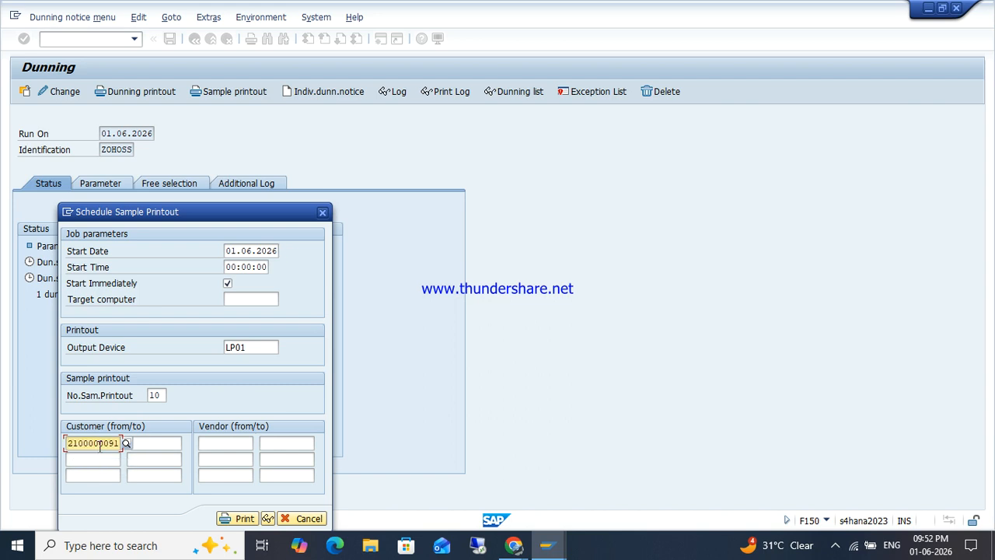
key(Return)
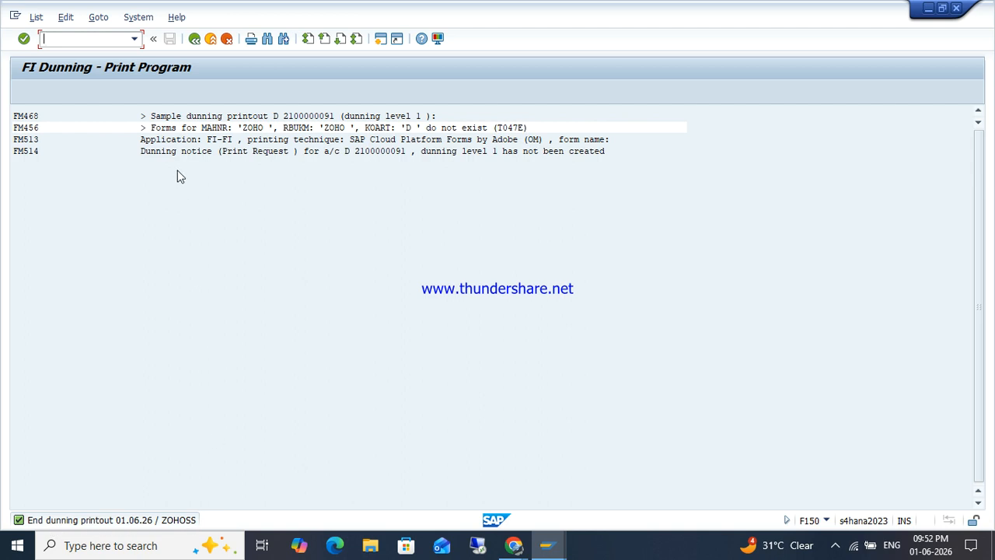
click(142, 129)
click(64, 19)
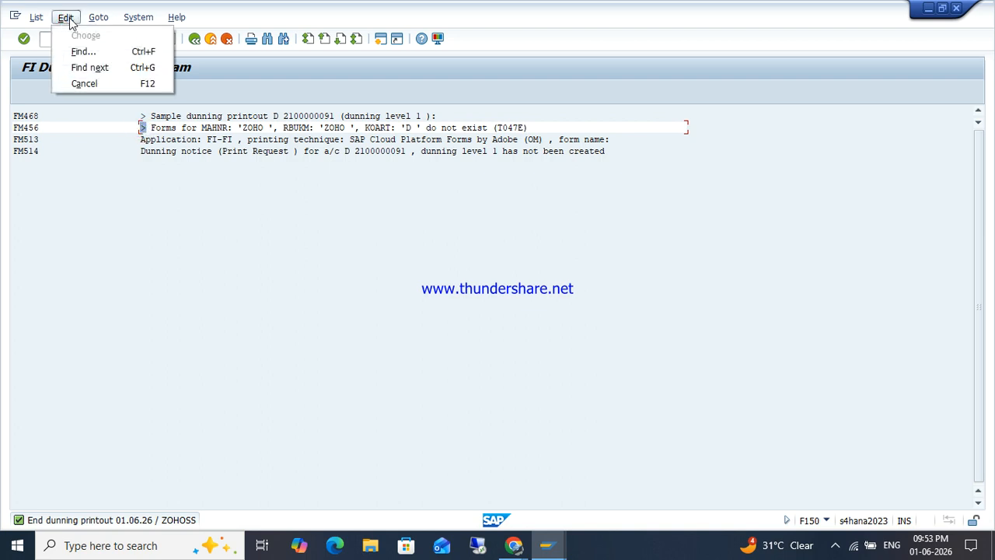
mouse_move(33, 23)
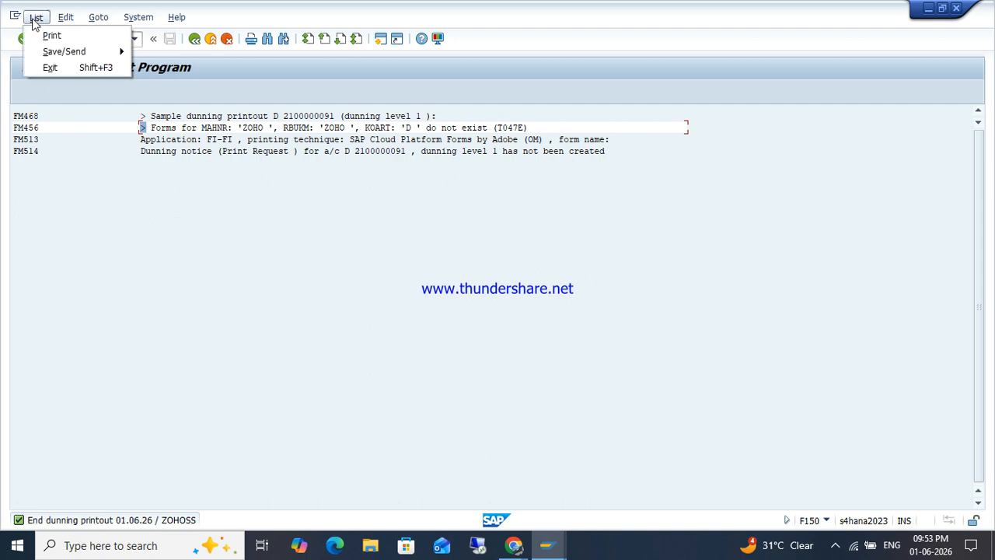
- Print the dunning message list to the SAP spool on output device LP01 with one copy of everything
click(53, 36)
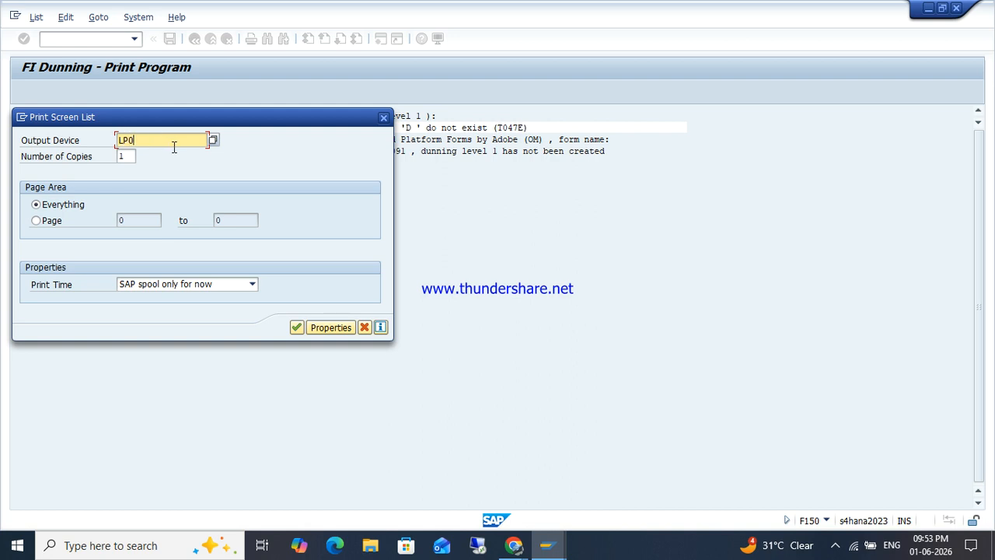
key(Return)
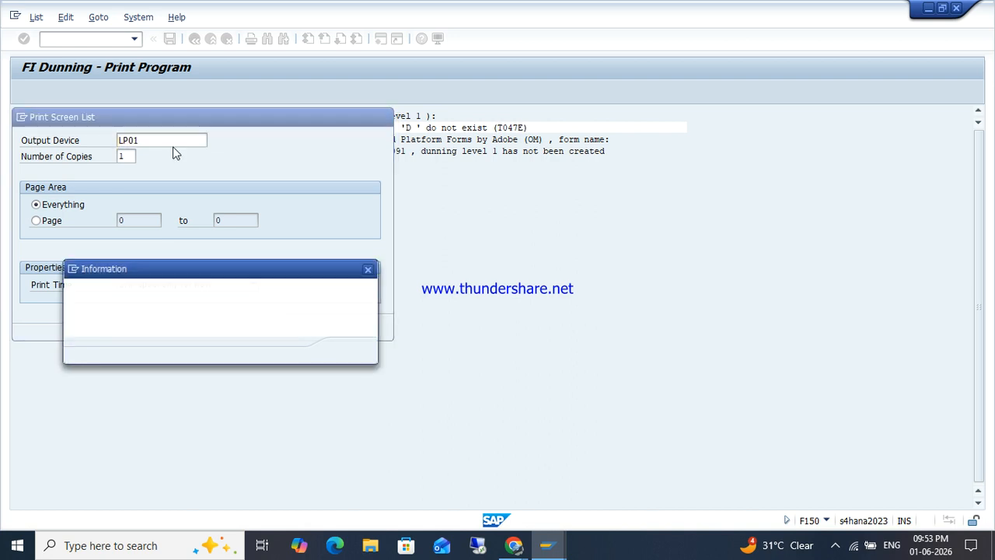
key(Return)
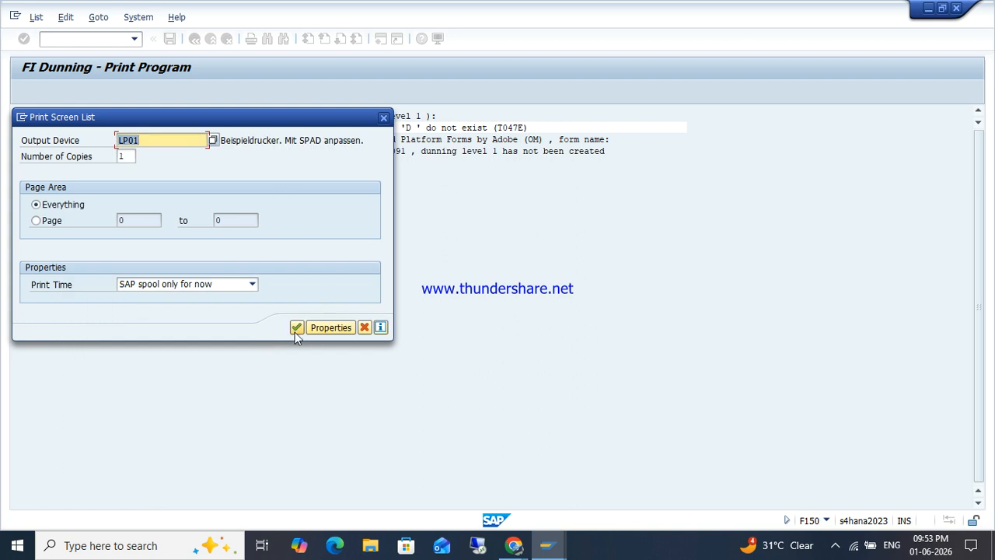
click(296, 330)
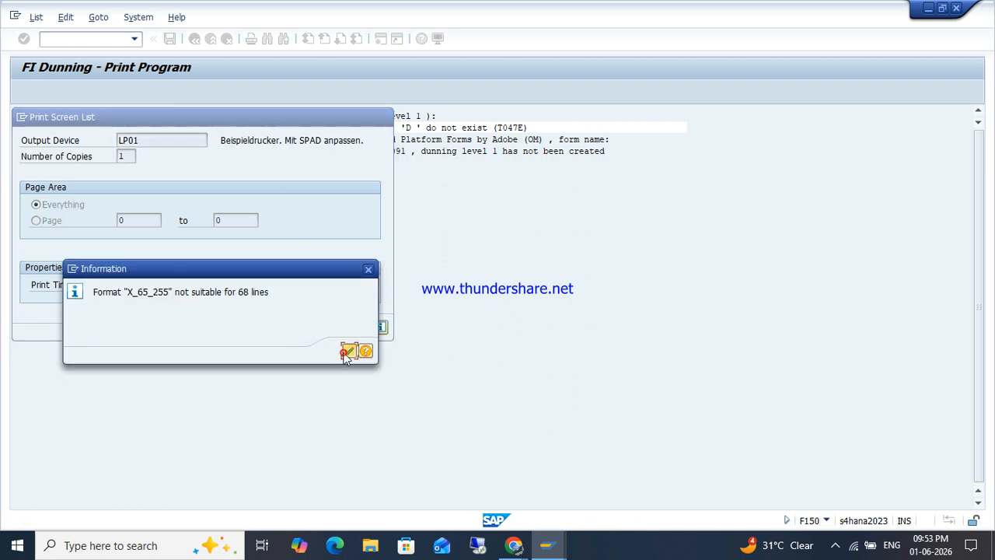
click(347, 351)
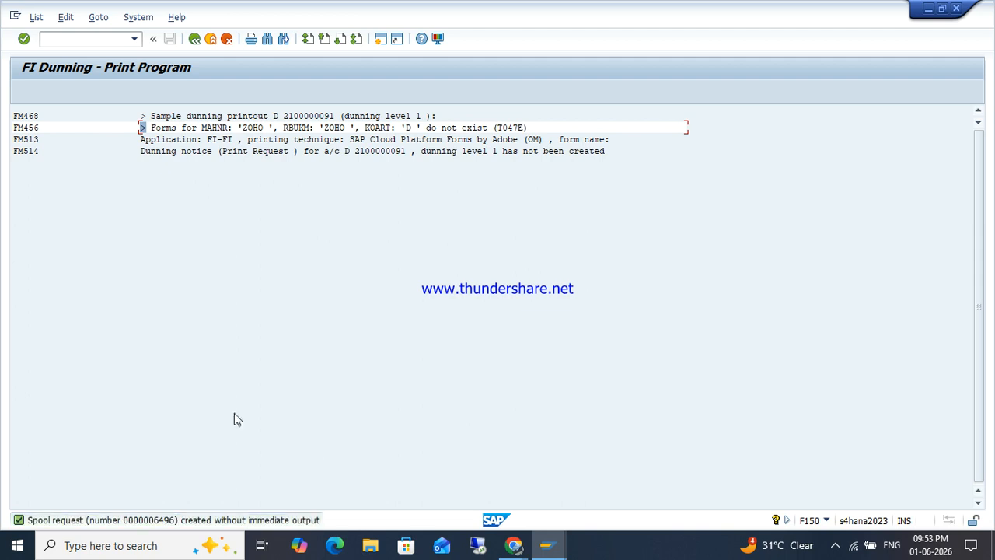
- Open transaction SP02 from the spool message's help text and view the contents of the newest spool request
double_click(174, 521)
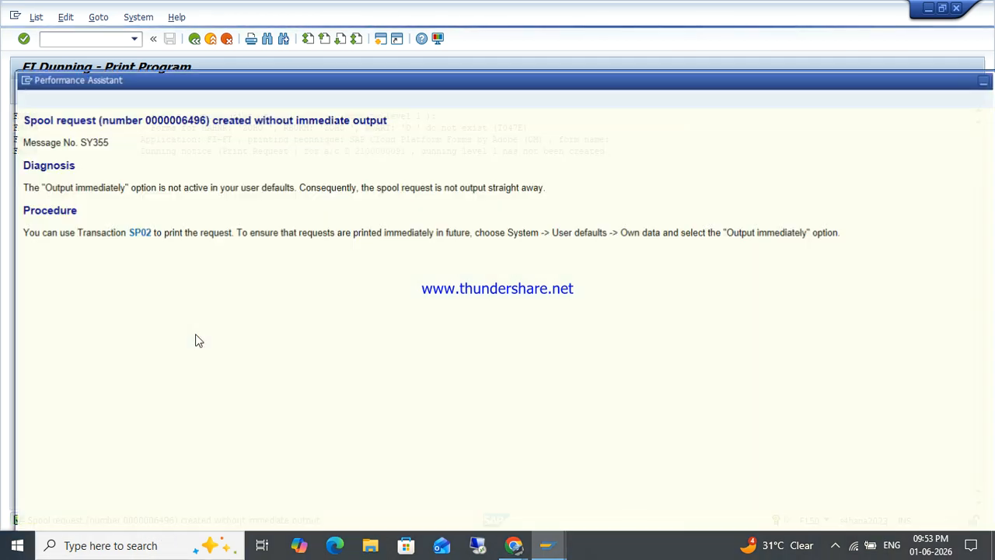
click(138, 234)
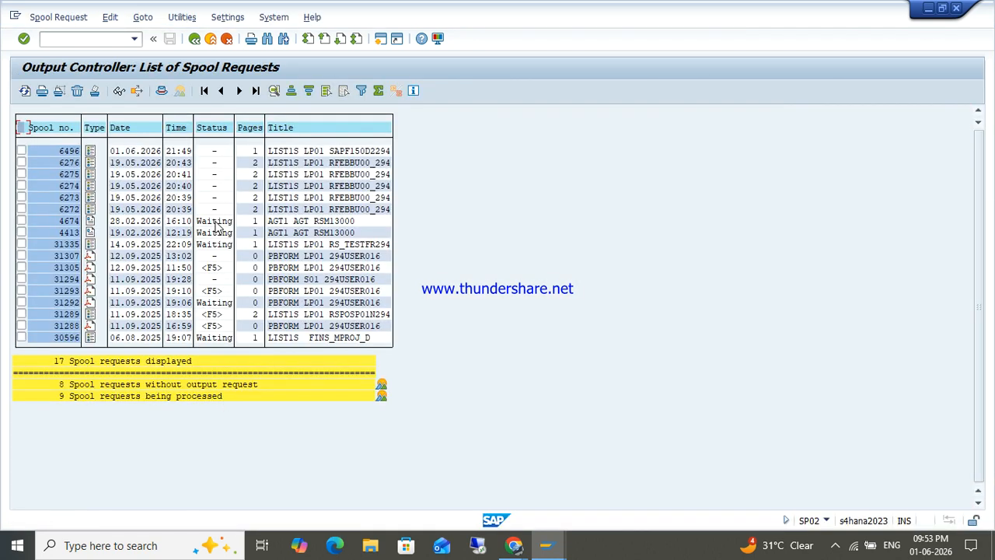
click(281, 153)
double_click(160, 364)
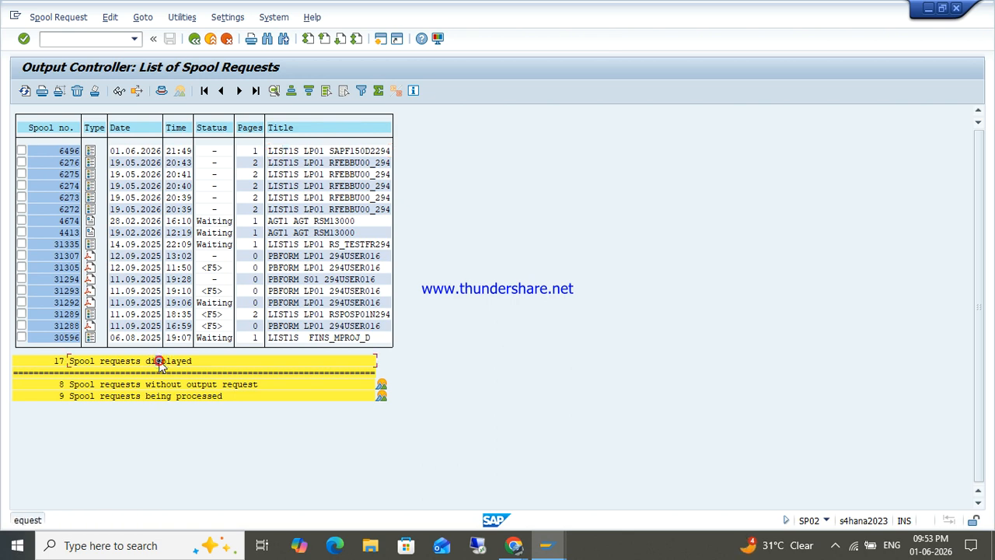
click(90, 157)
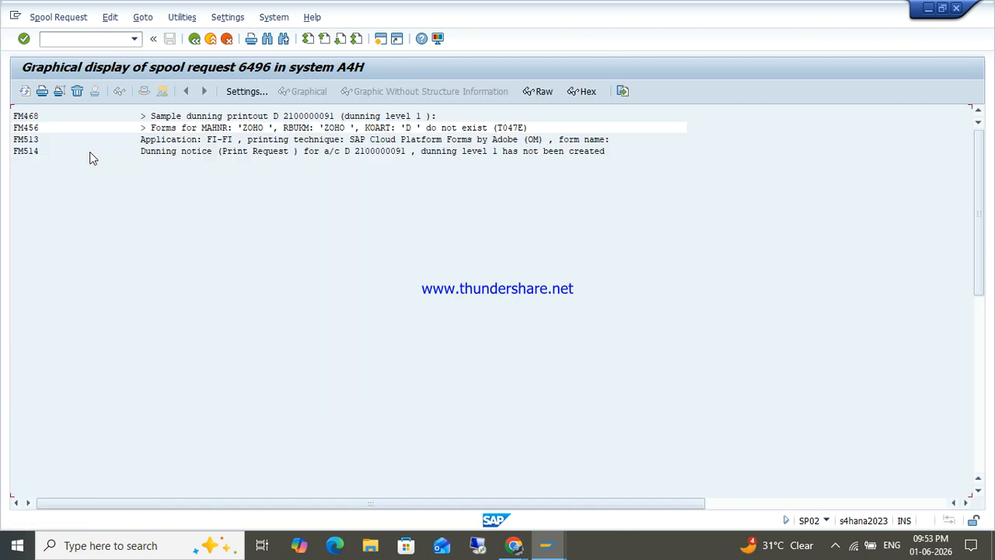
click(194, 39)
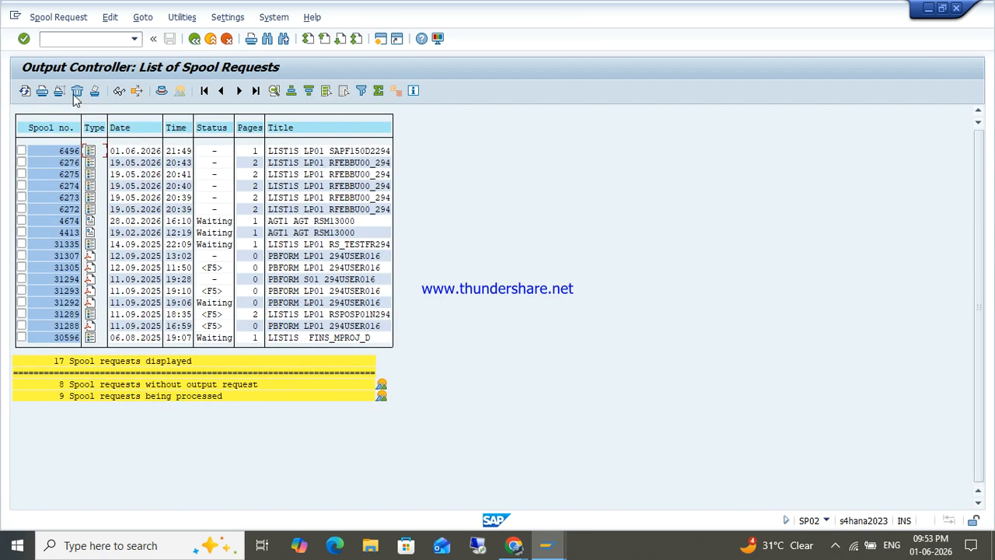
- Print the newest spool request directly and print it again from its list of output requests
click(42, 92)
click(213, 150)
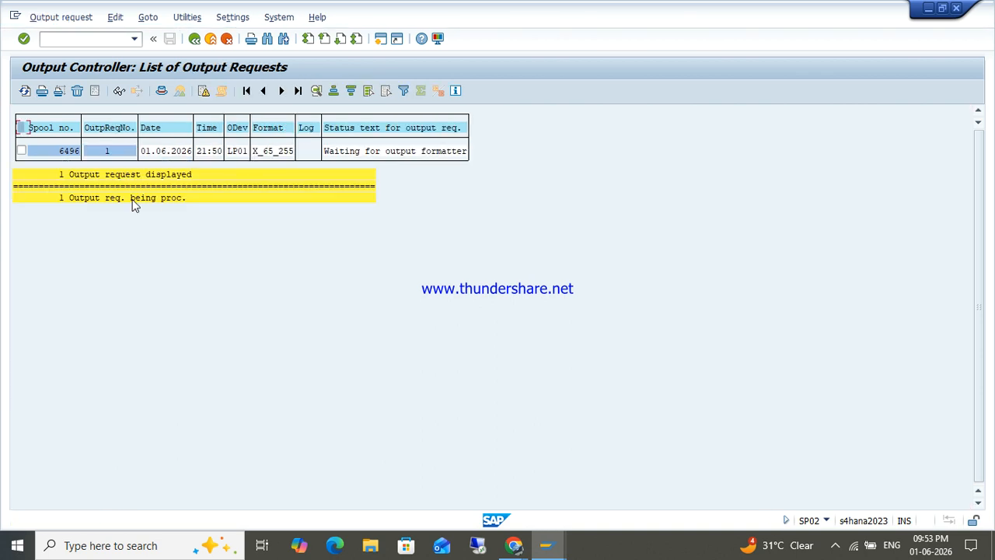
click(22, 151)
click(42, 91)
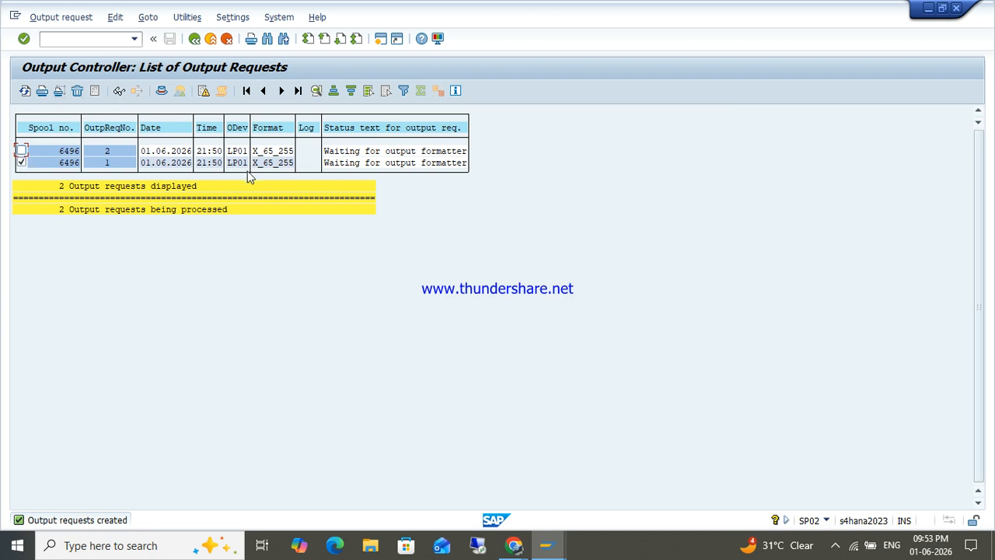
- Open the details of output request 1 and display the print tickets available for its printer
click(171, 163)
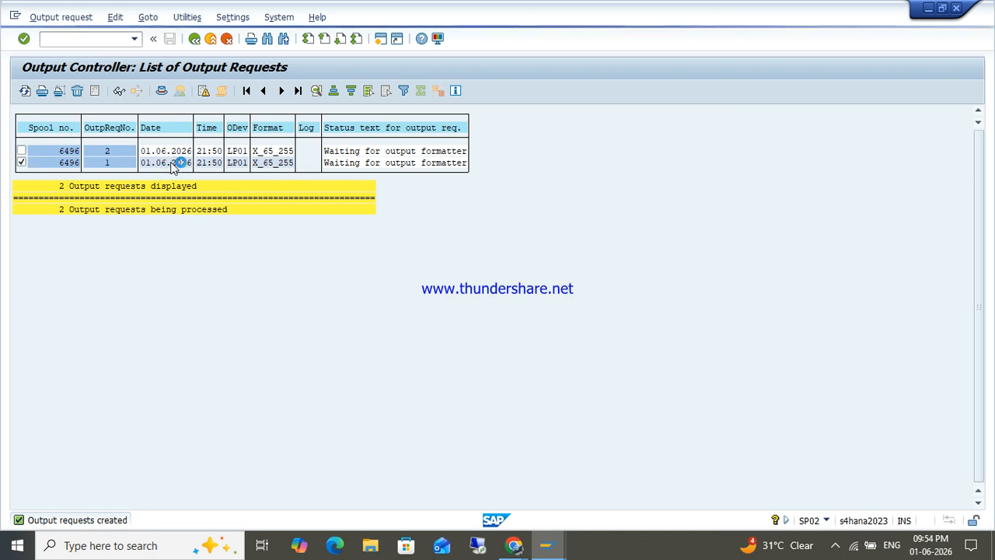
double_click(174, 164)
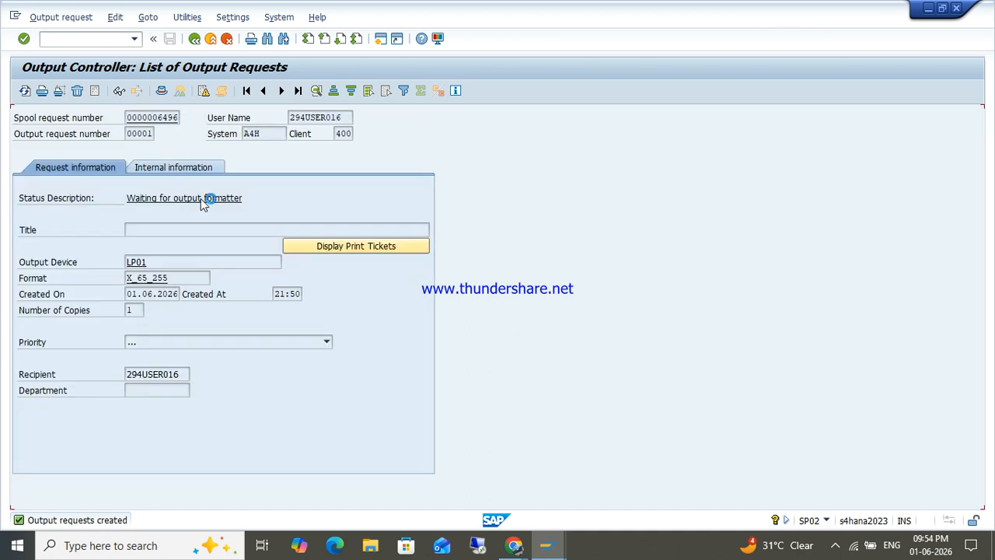
click(360, 246)
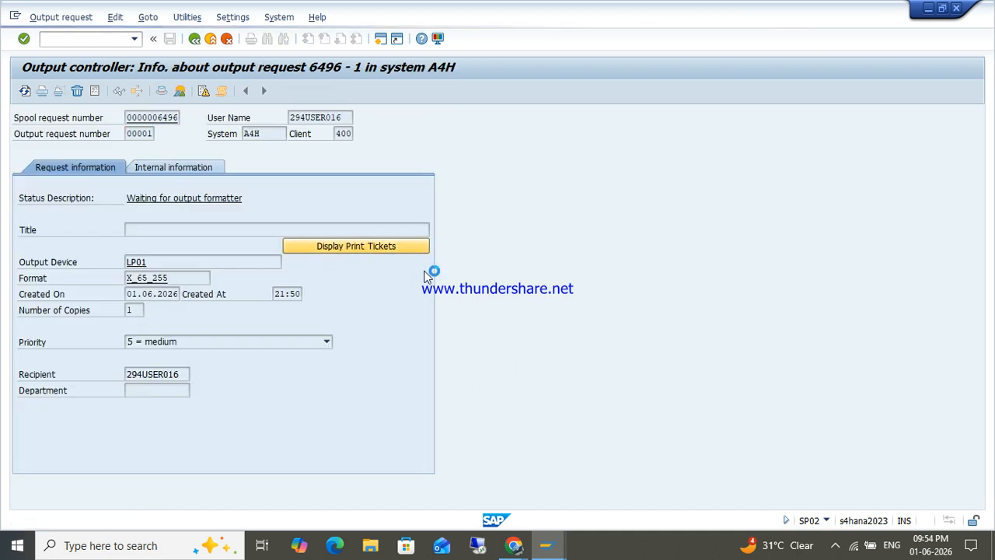
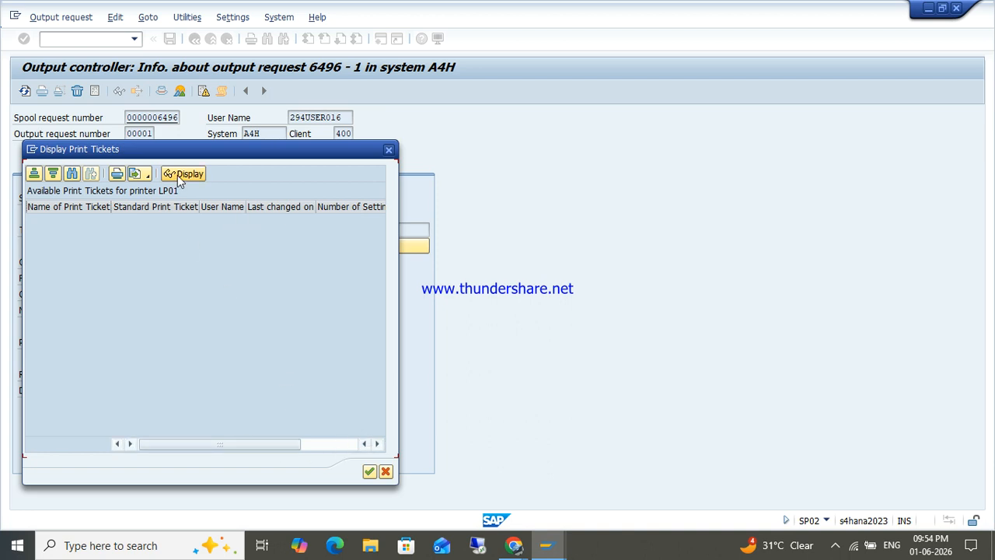
- Set up printing of the print ticket list on output device LP01, with everything included and print time Immediately
click(117, 173)
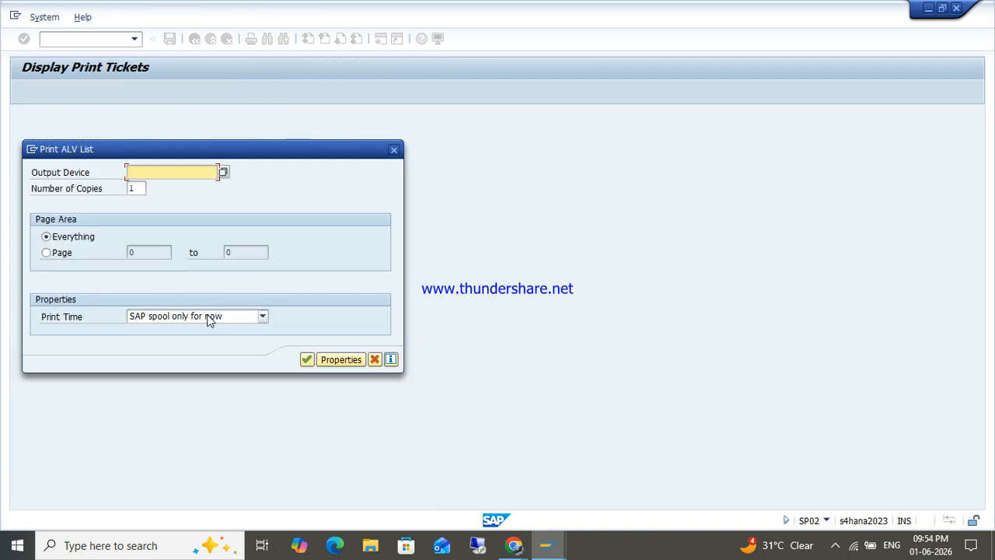
click(209, 317)
click(177, 344)
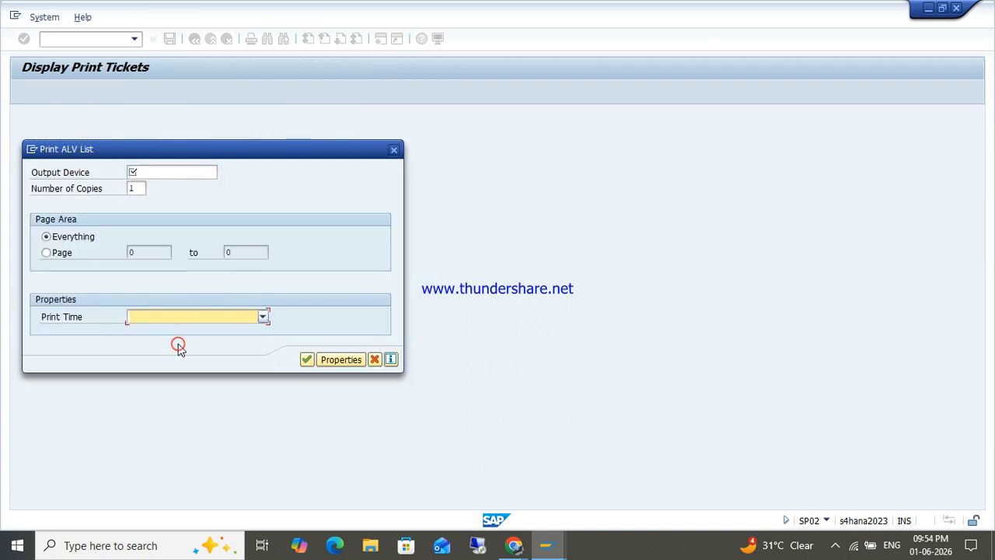
click(307, 360)
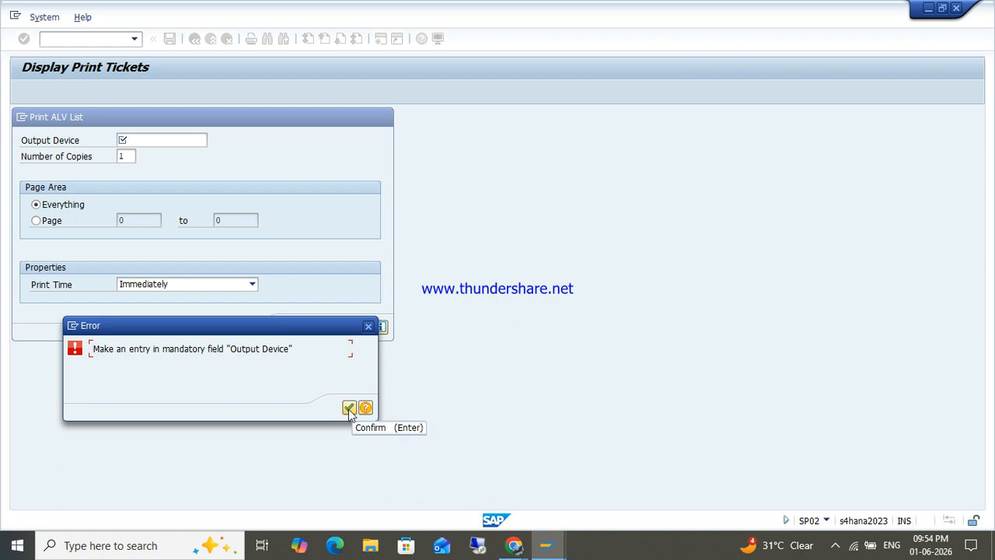
click(348, 409)
click(40, 221)
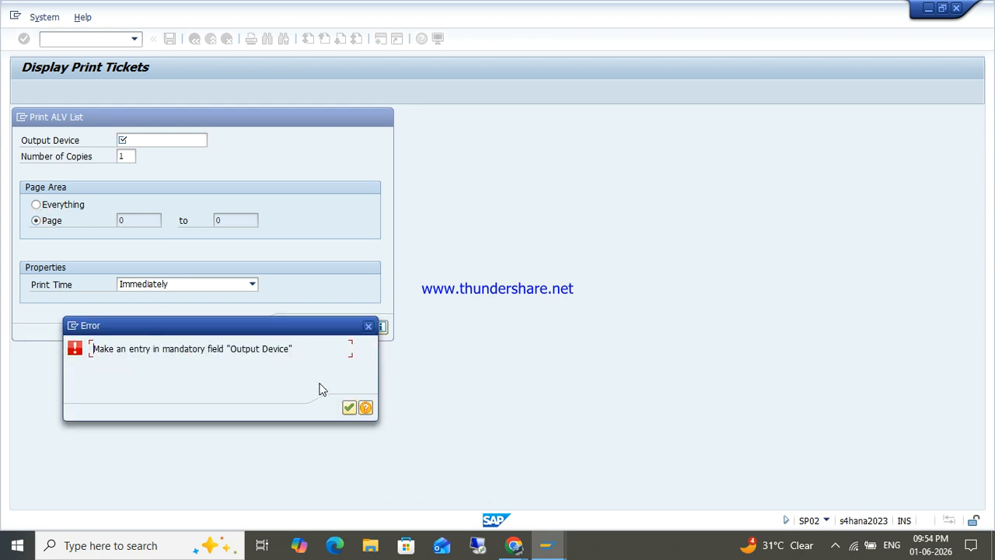
key(Return)
click(40, 204)
key(Return)
text(LP01)
key(Return)
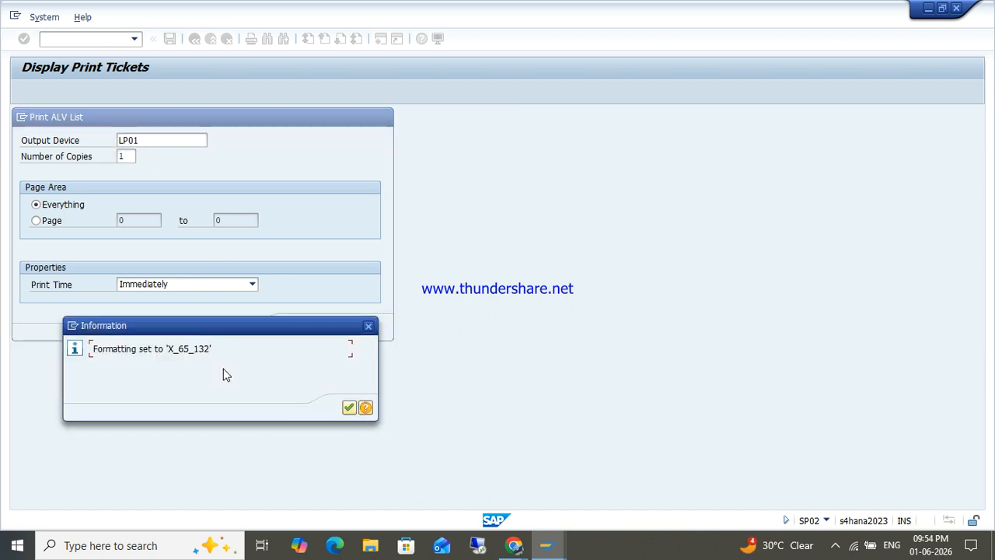
key(Return)
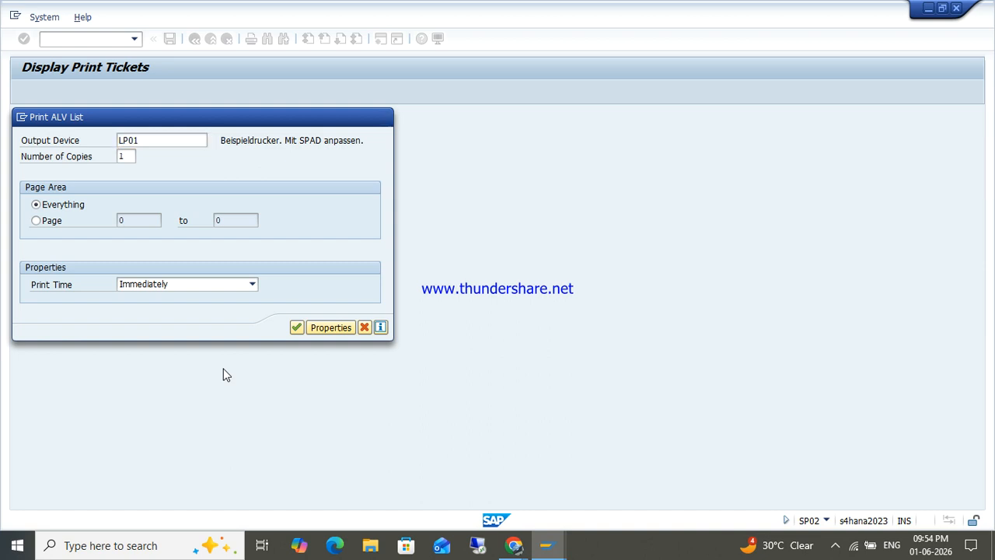
- Check the Print Time setting in the spool request properties and close the print and print ticket dialogs without printing
click(311, 327)
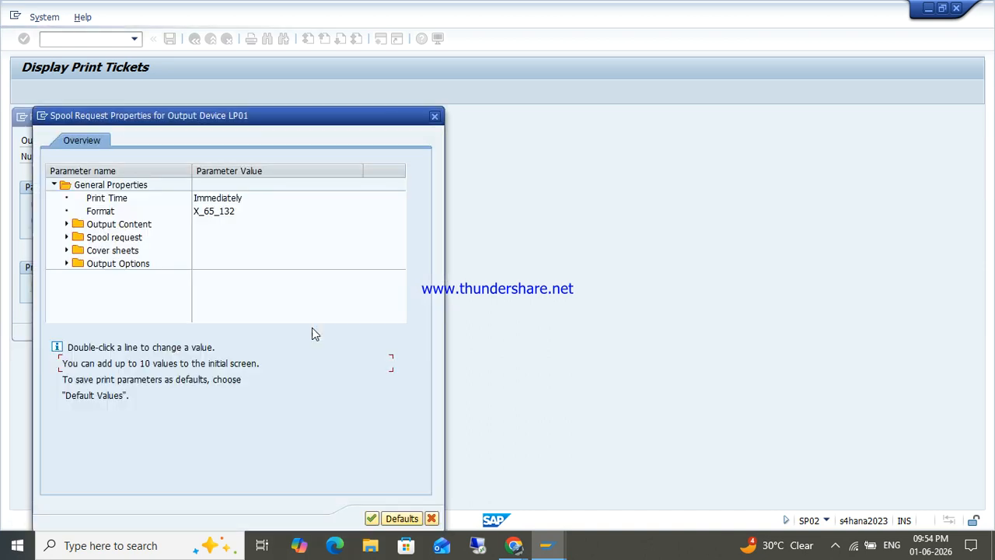
click(107, 199)
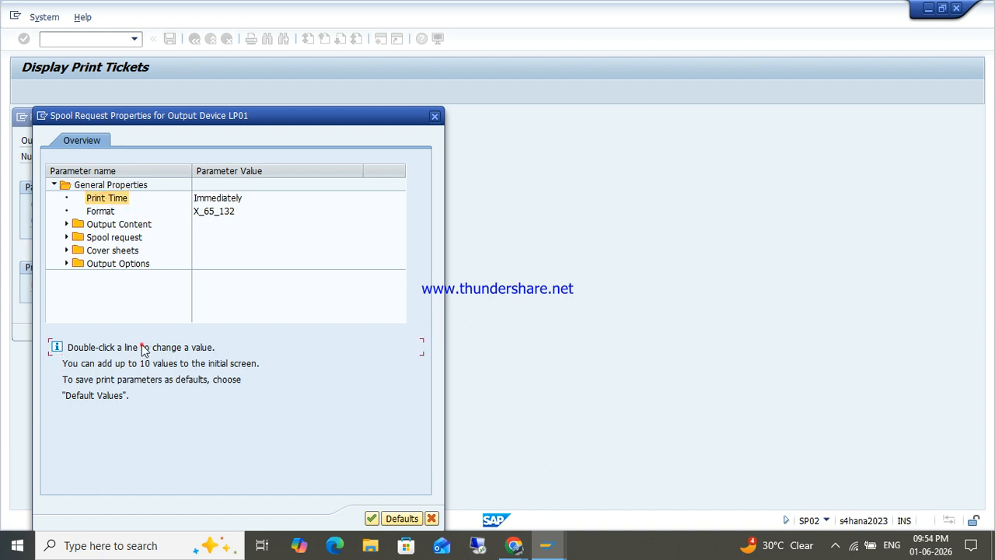
double_click(204, 203)
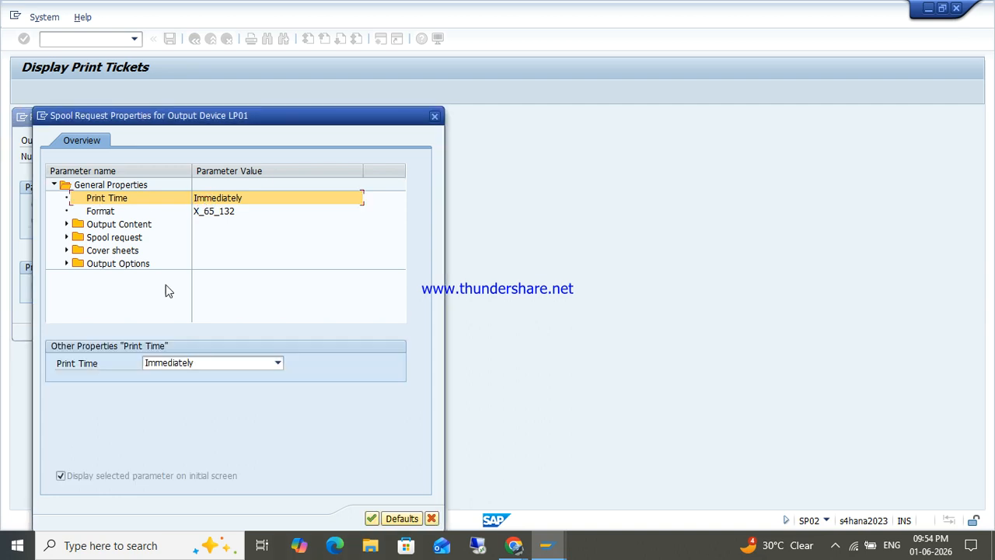
click(434, 117)
click(383, 117)
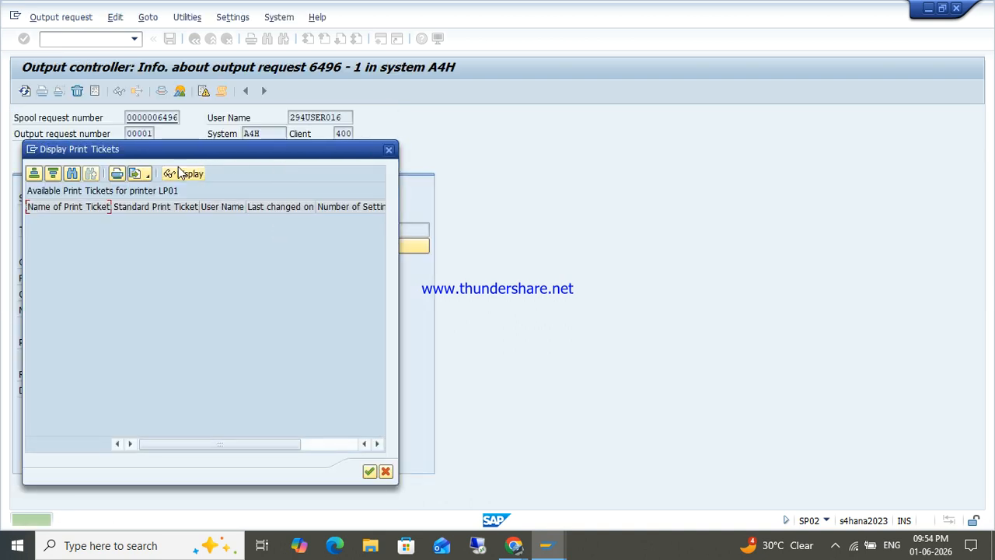
click(386, 150)
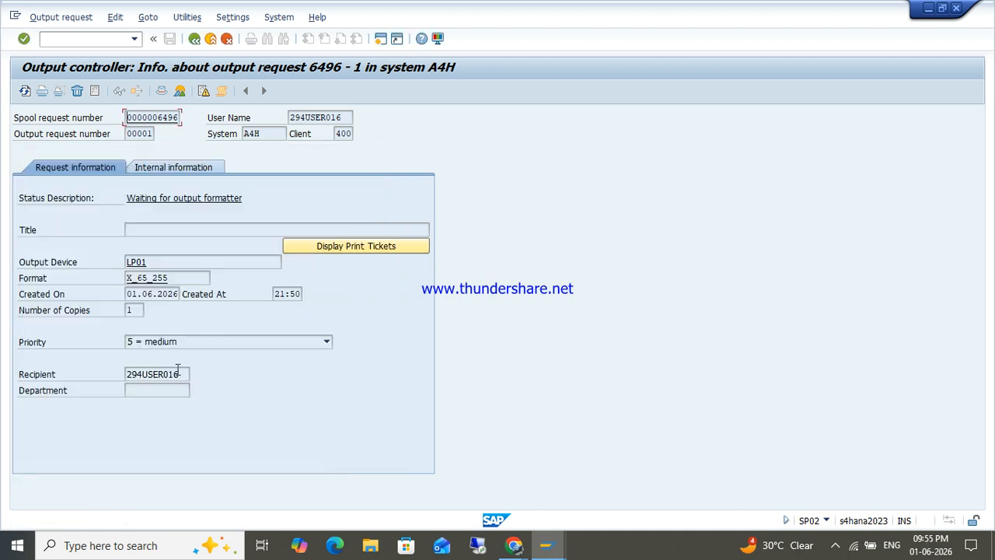
- Check the status description of output request 1 and dismiss its print dialog without printing
click(178, 200)
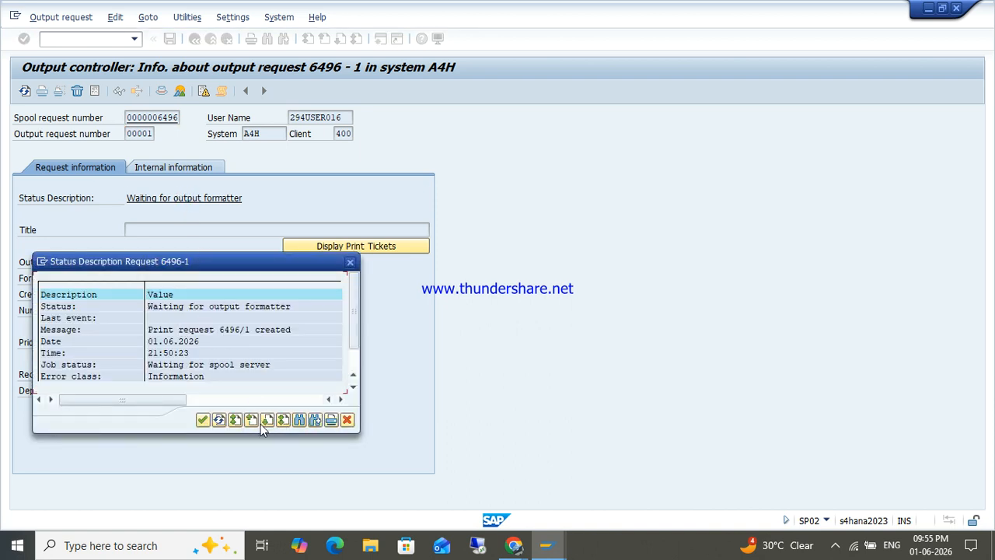
click(327, 423)
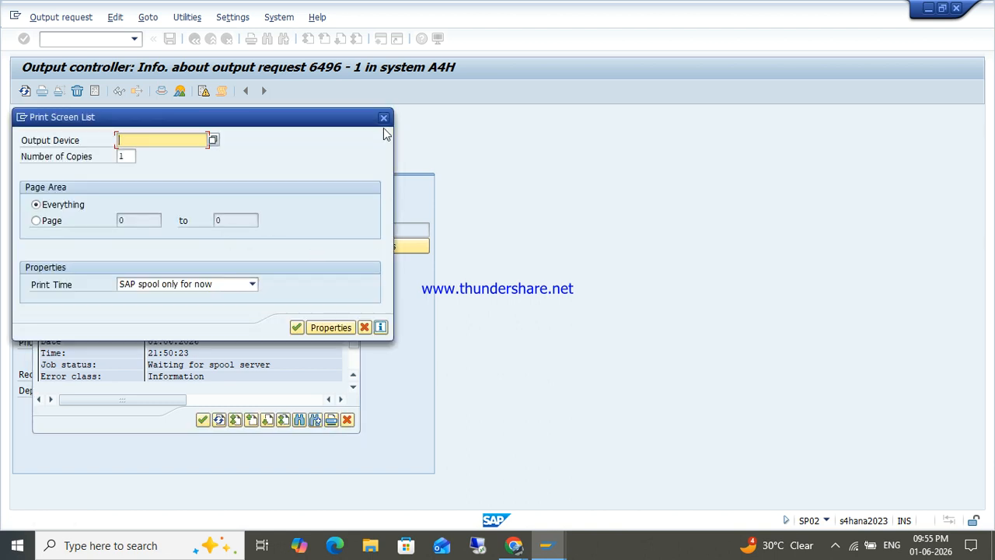
click(384, 119)
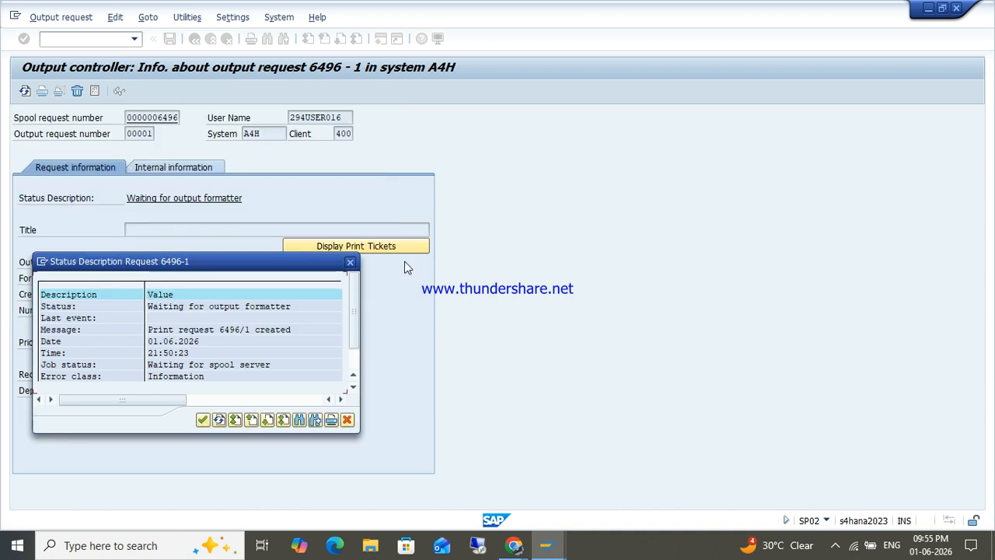
click(351, 264)
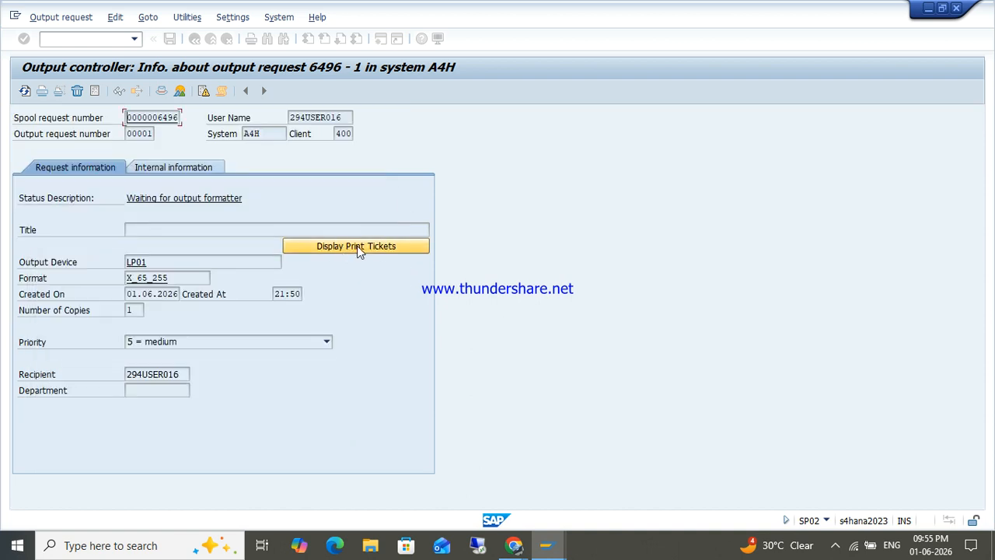
- Recheck the print tickets and the internal information of output request 1, and return to the list of output requests
click(357, 246)
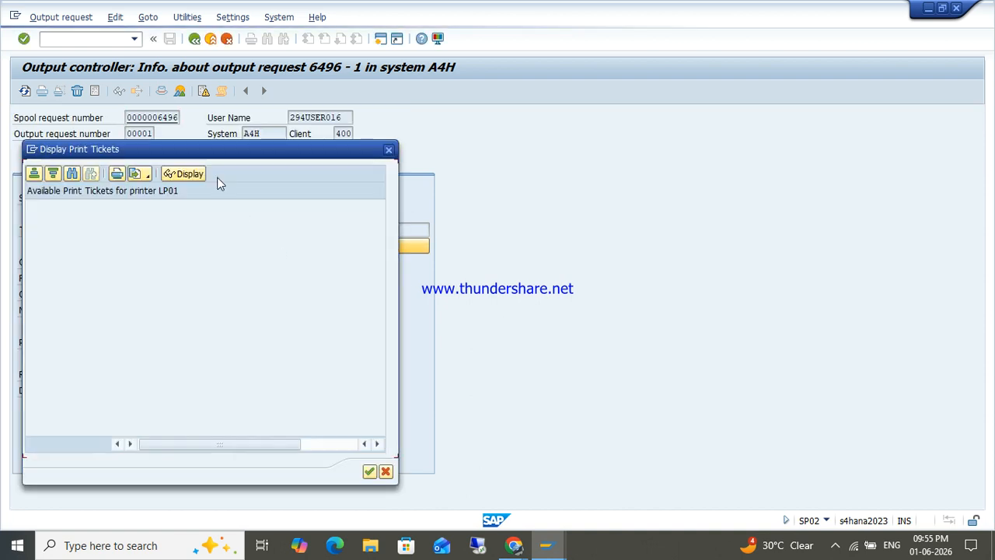
click(389, 152)
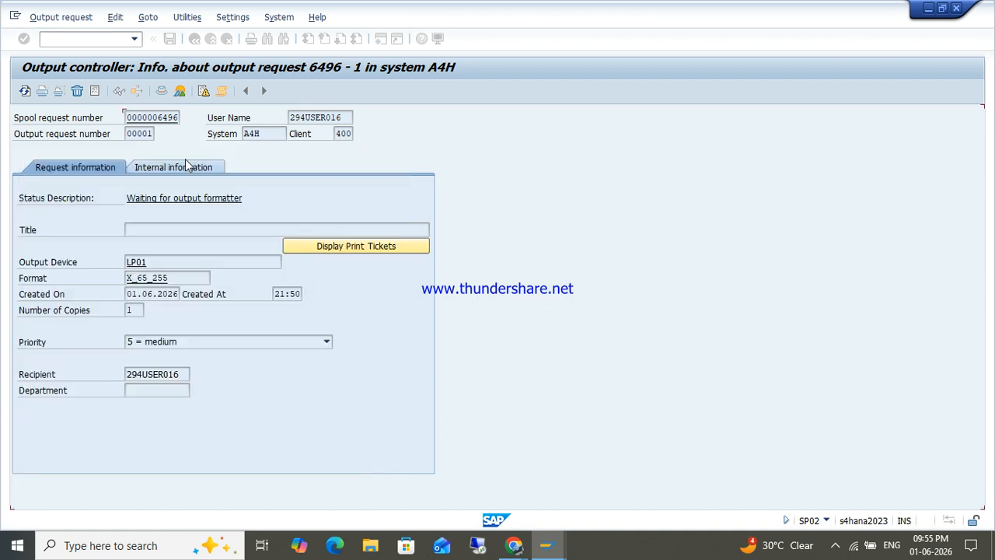
click(174, 168)
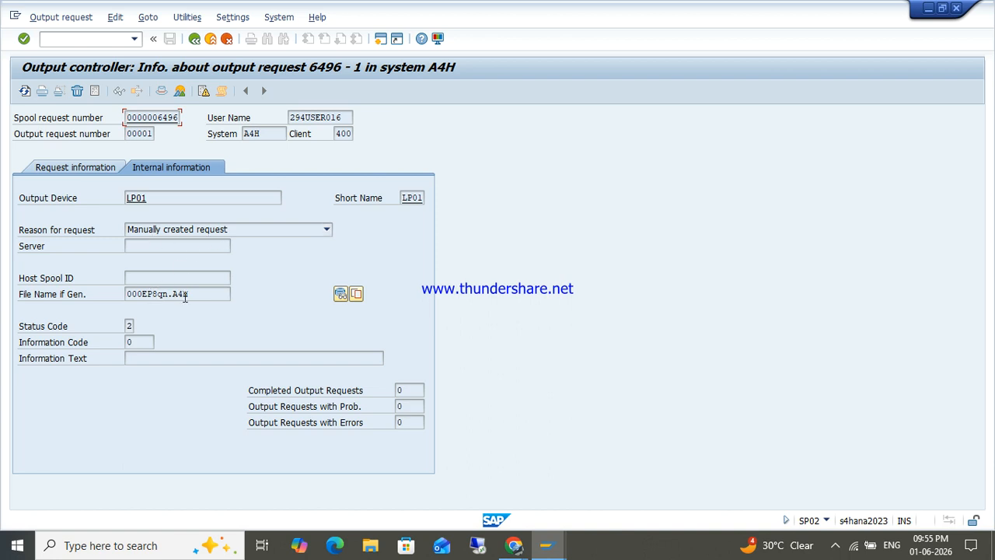
click(179, 91)
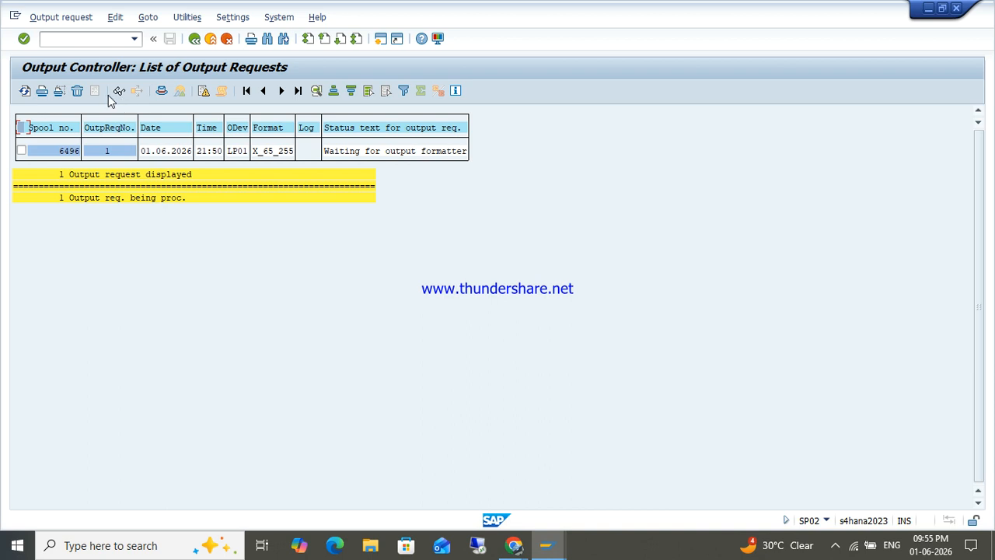
- Try to print the listed output request by direct processing and with changed parameters
click(161, 91)
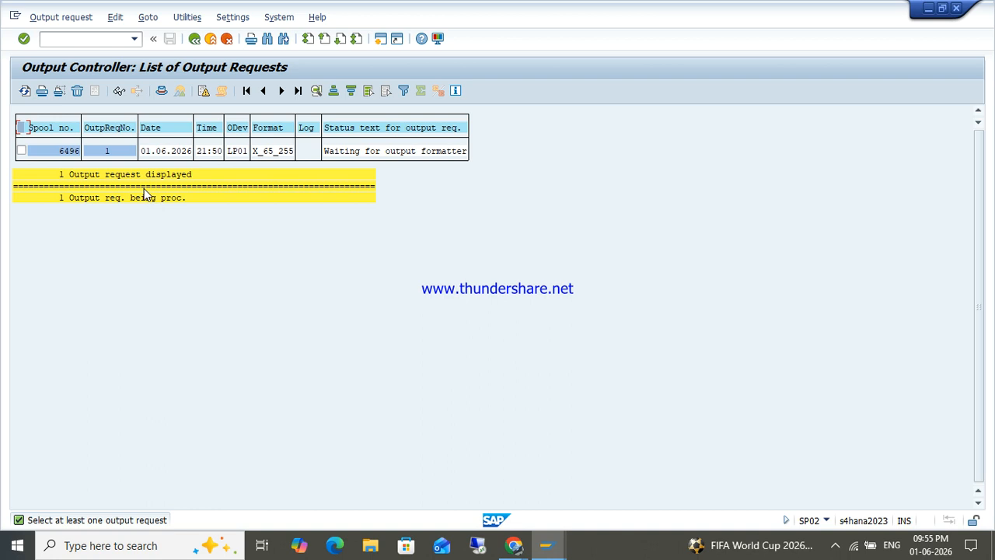
click(96, 90)
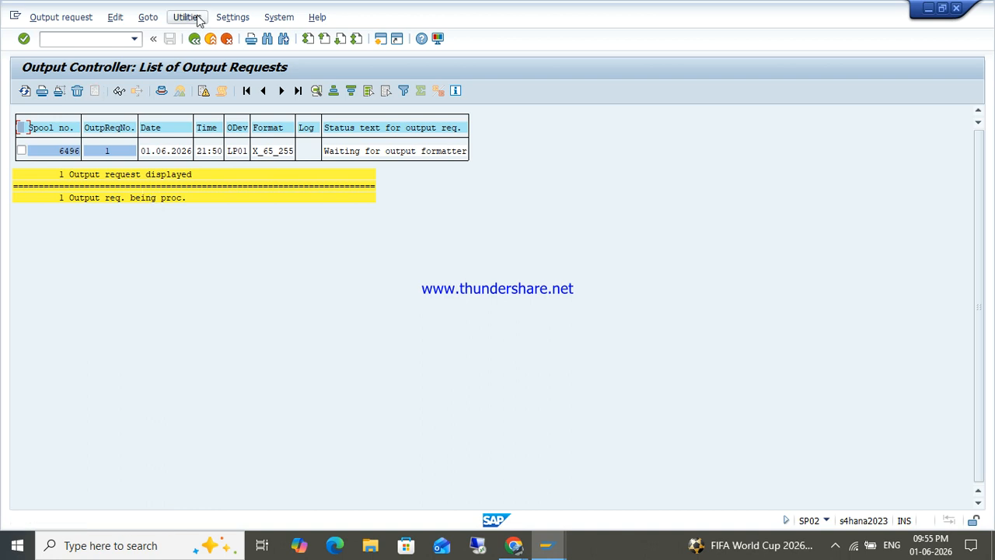
click(71, 20)
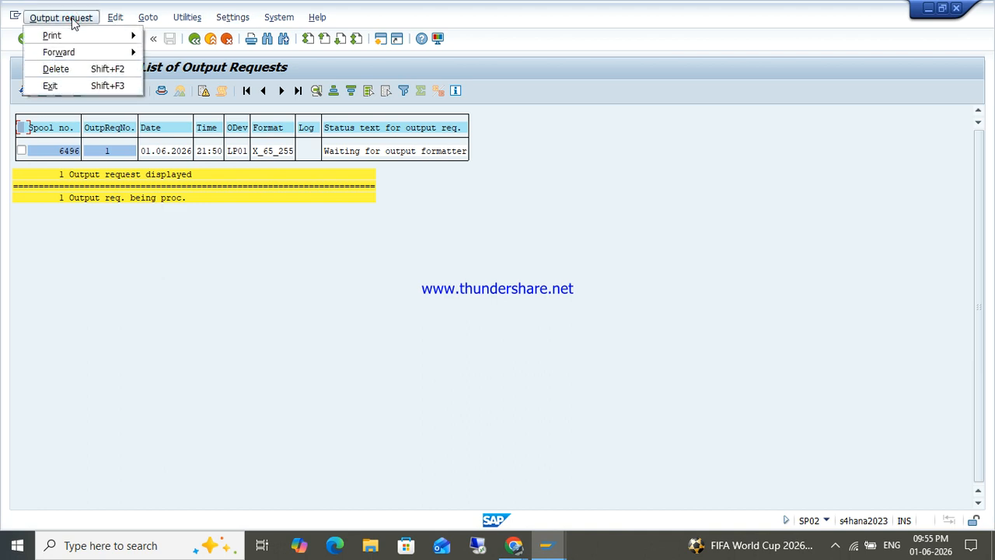
mouse_move(95, 33)
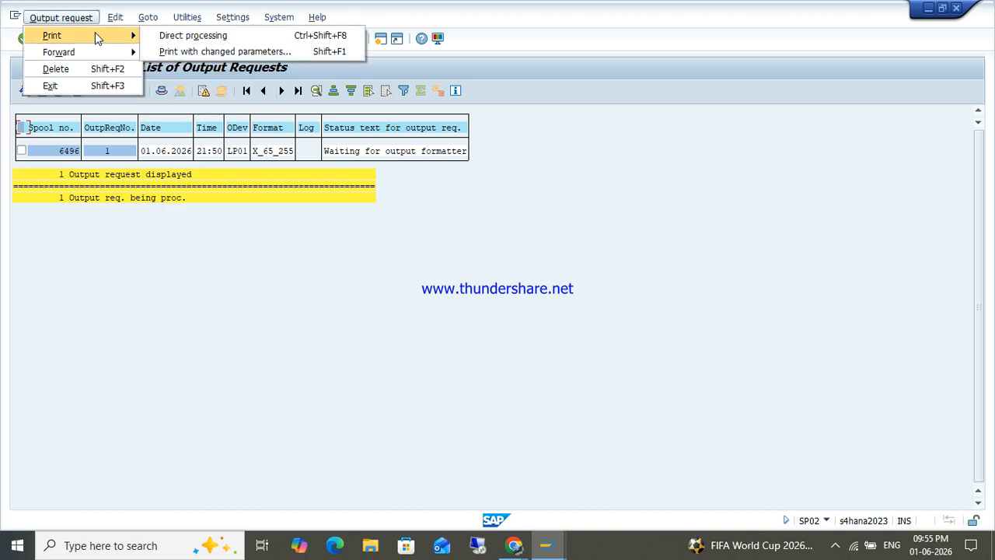
click(241, 38)
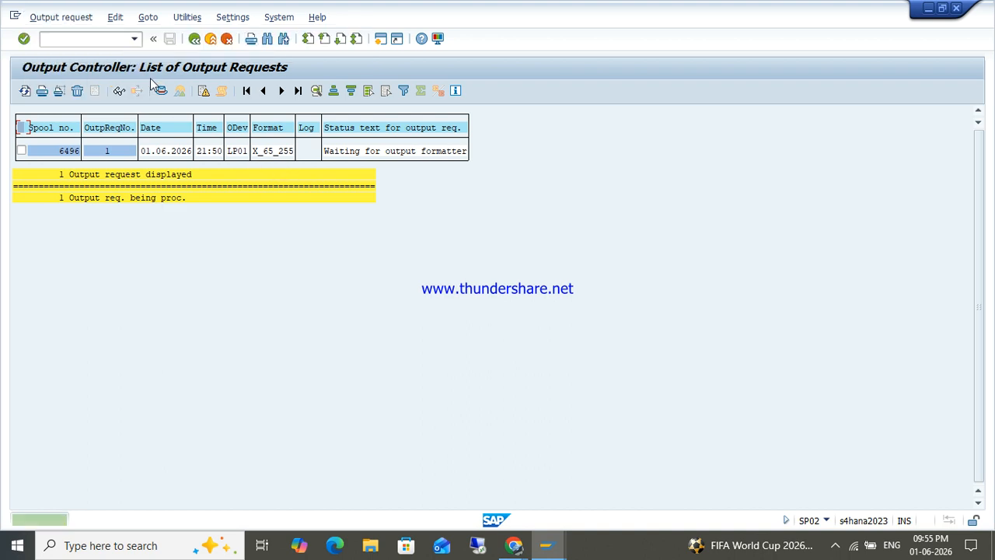
click(60, 17)
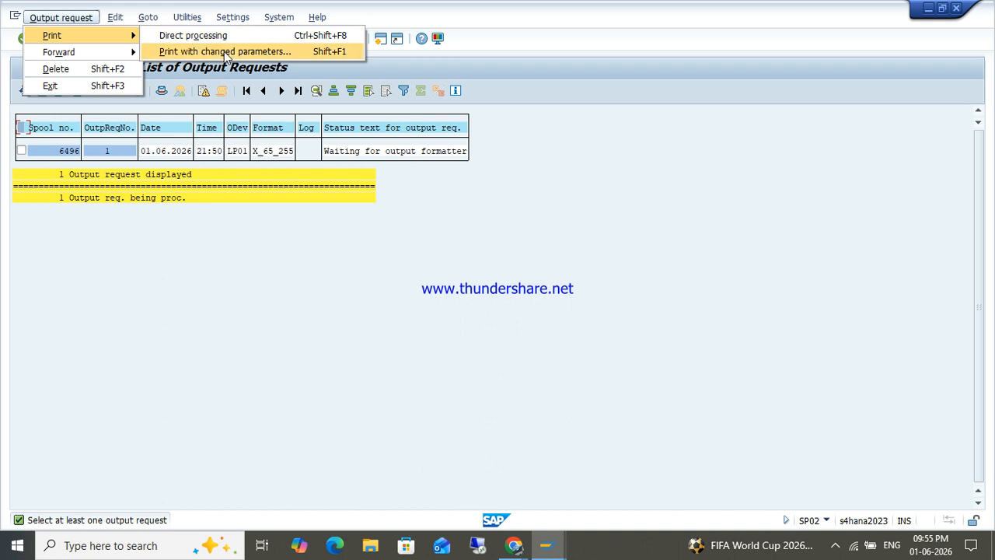
click(224, 49)
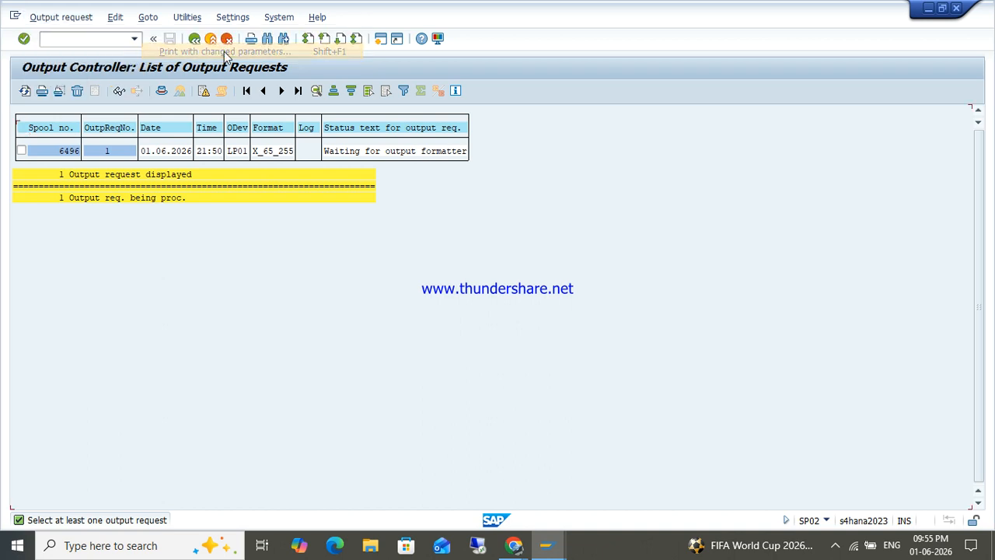
- Try to forward the listed output request using SAPoffice
click(63, 17)
mouse_move(79, 55)
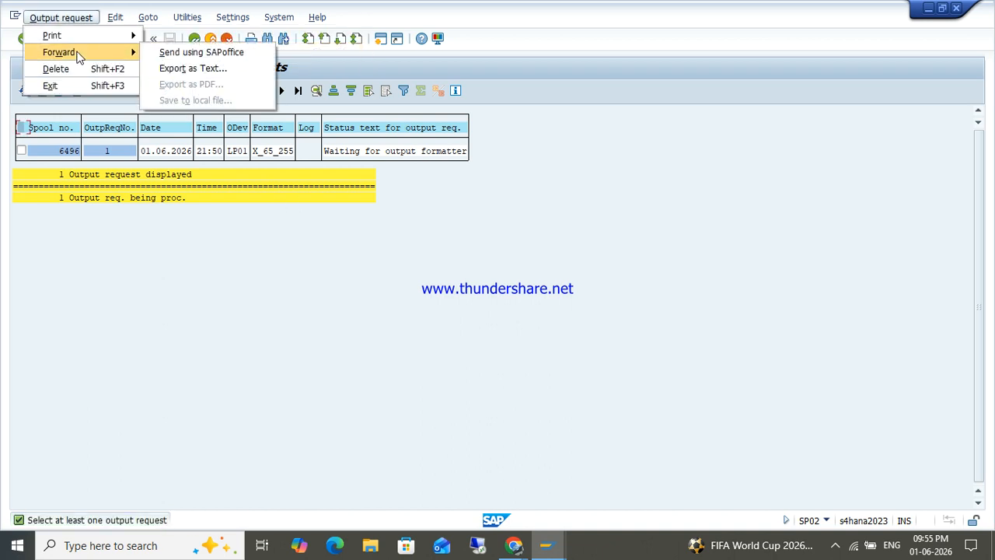
click(209, 52)
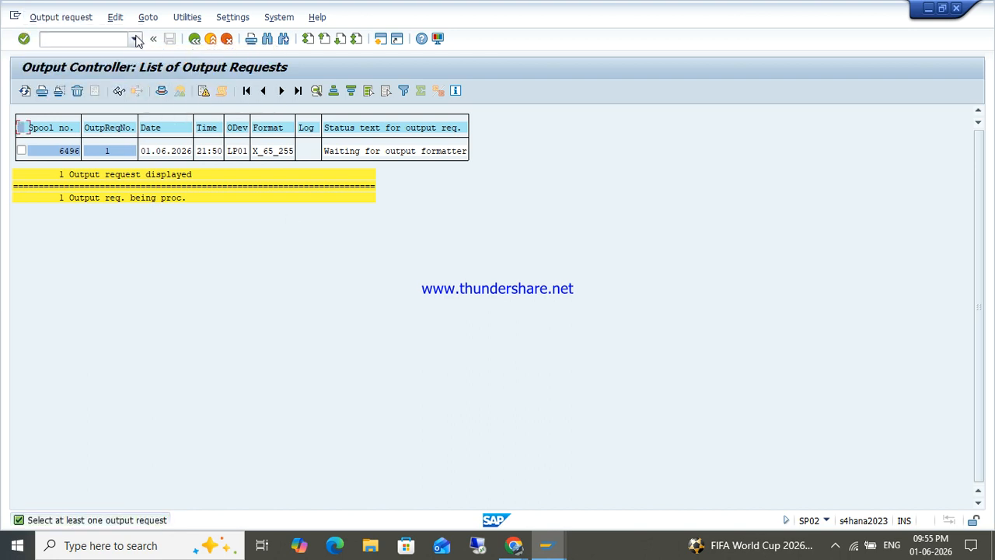
click(115, 18)
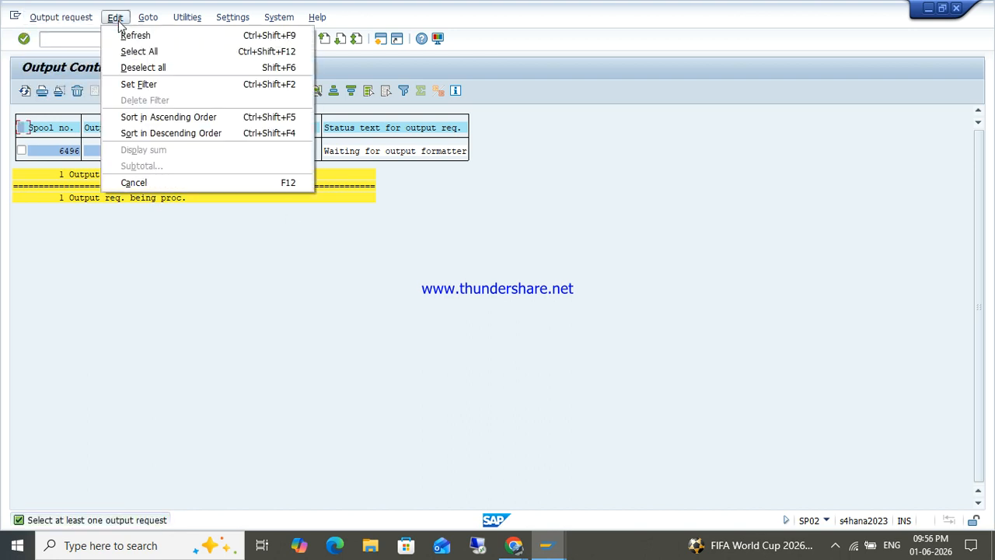
mouse_move(158, 23)
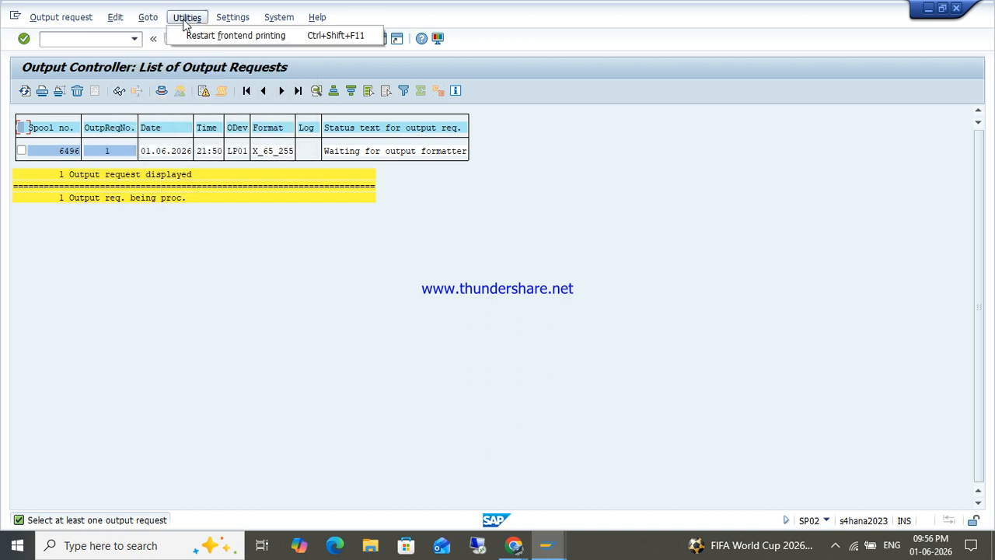
mouse_move(227, 24)
click(277, 363)
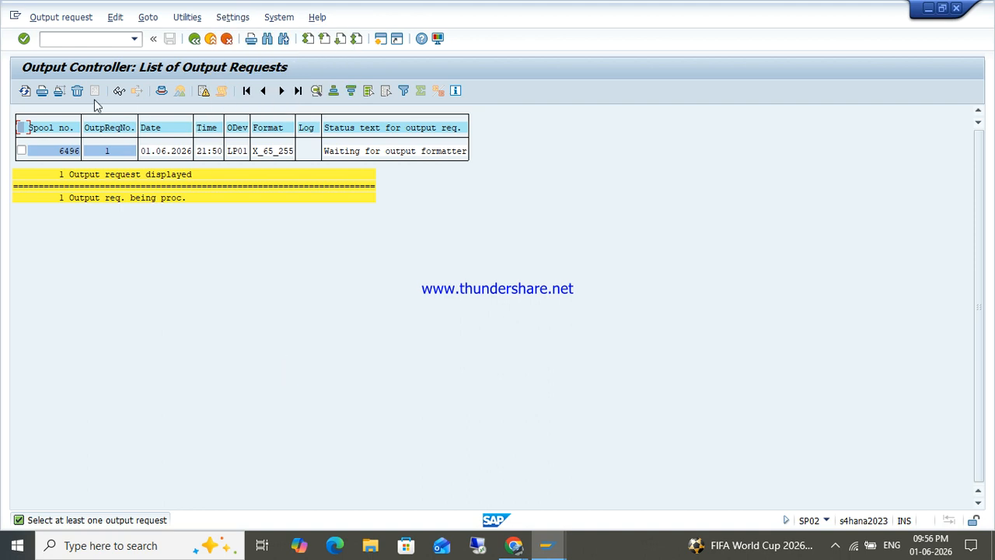
- Refresh the list of output requests, open the details of output request 1 and view the print tickets available for printer LP01
click(25, 91)
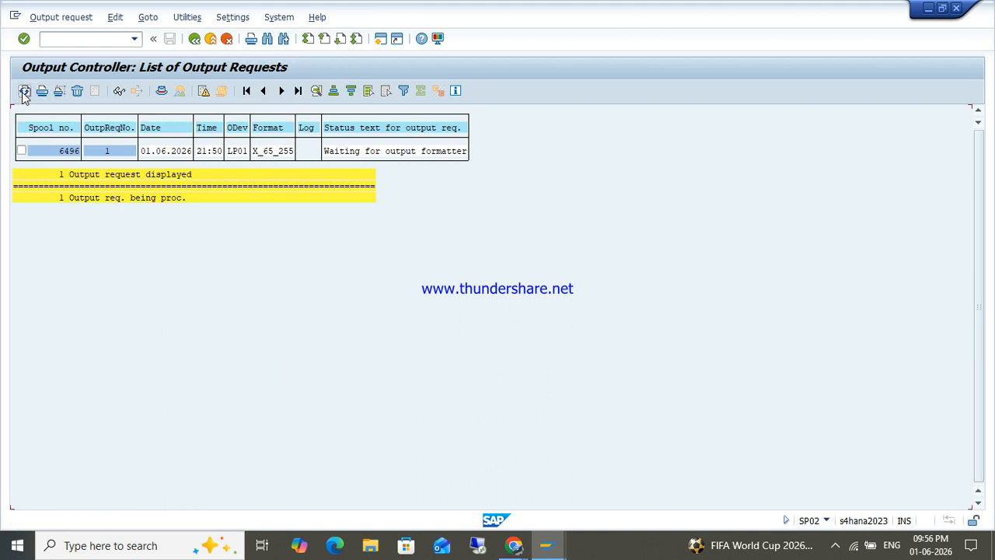
double_click(159, 152)
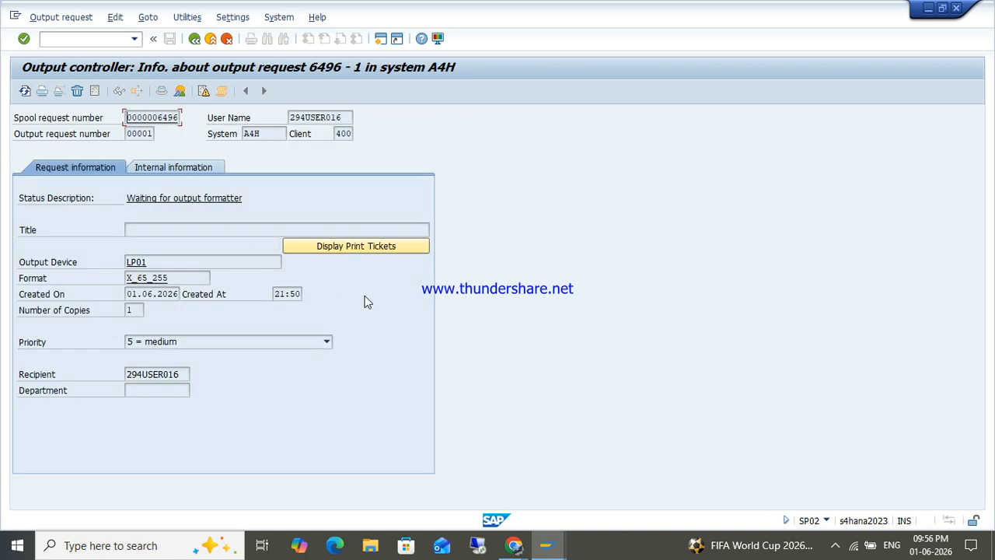
click(351, 245)
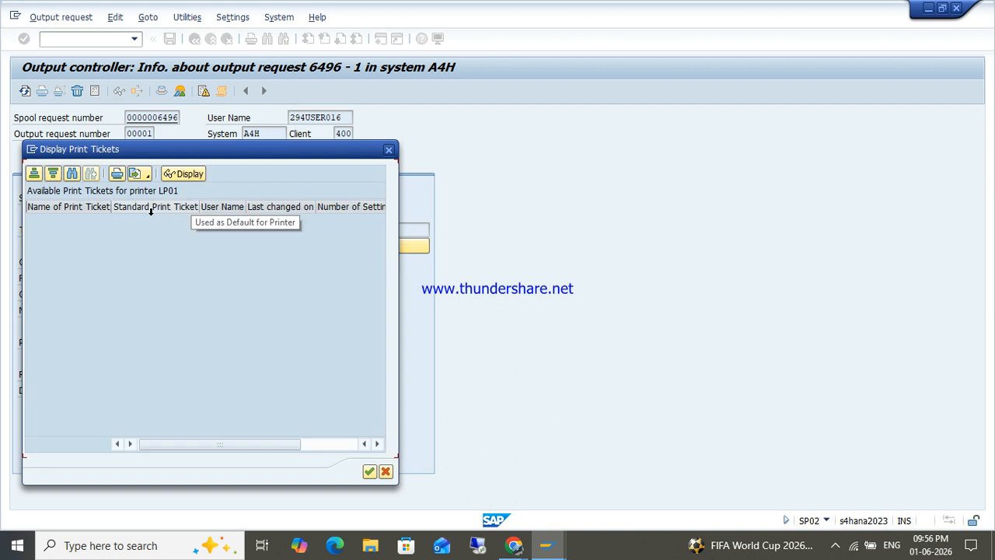
click(116, 206)
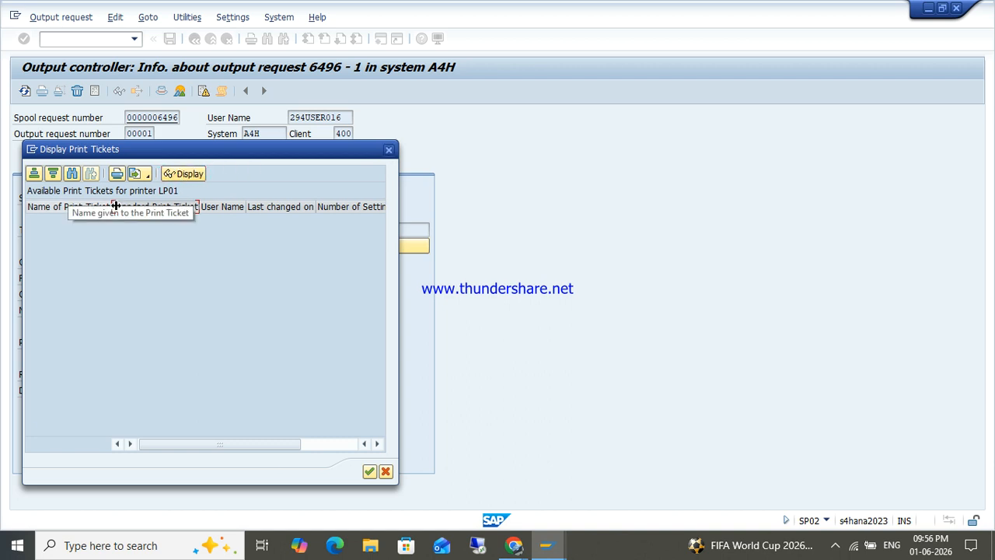
click(154, 208)
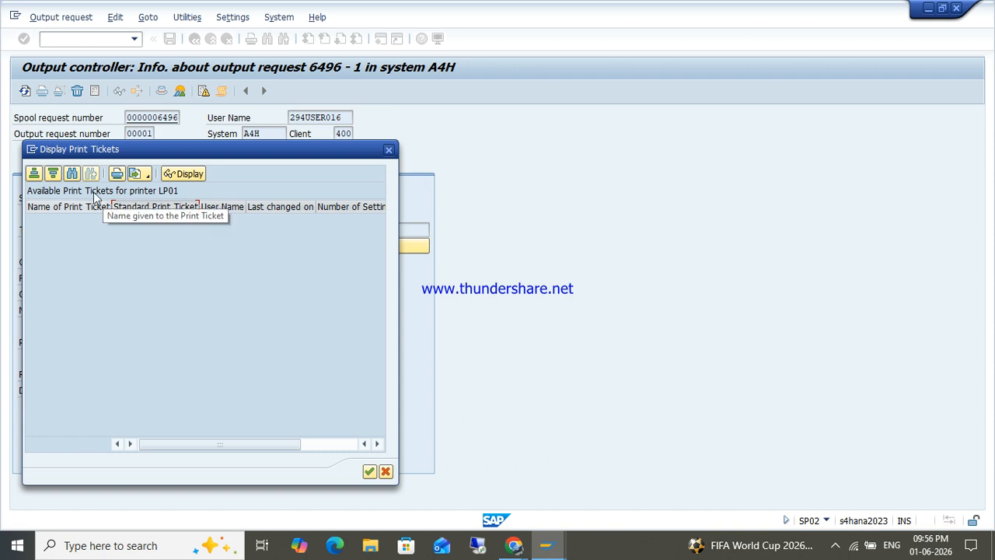
- Export the print ticket list to the Desktop as the Microsoft Excel file EXPORT_20260601_162313, allow the file access, and close the print ticket list
click(137, 174)
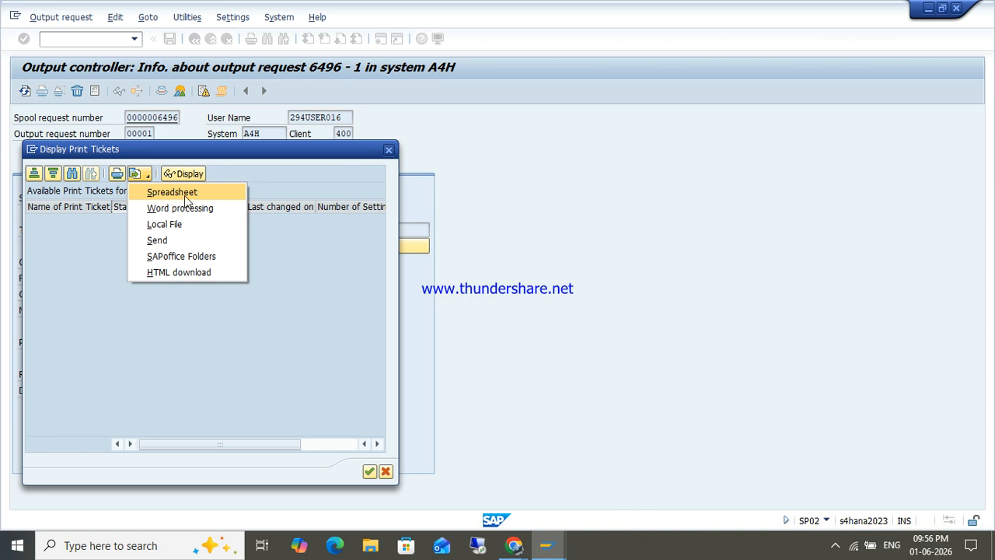
click(185, 194)
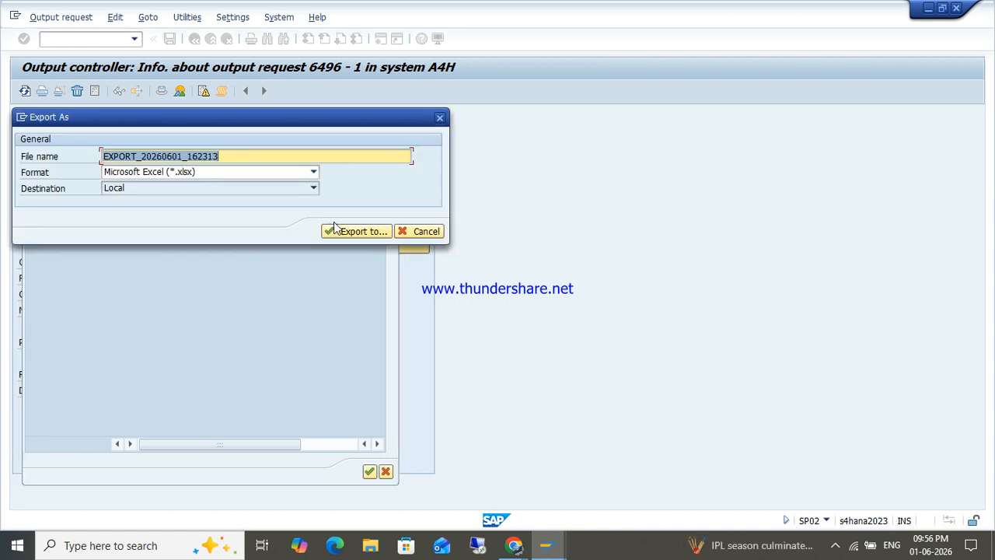
click(343, 231)
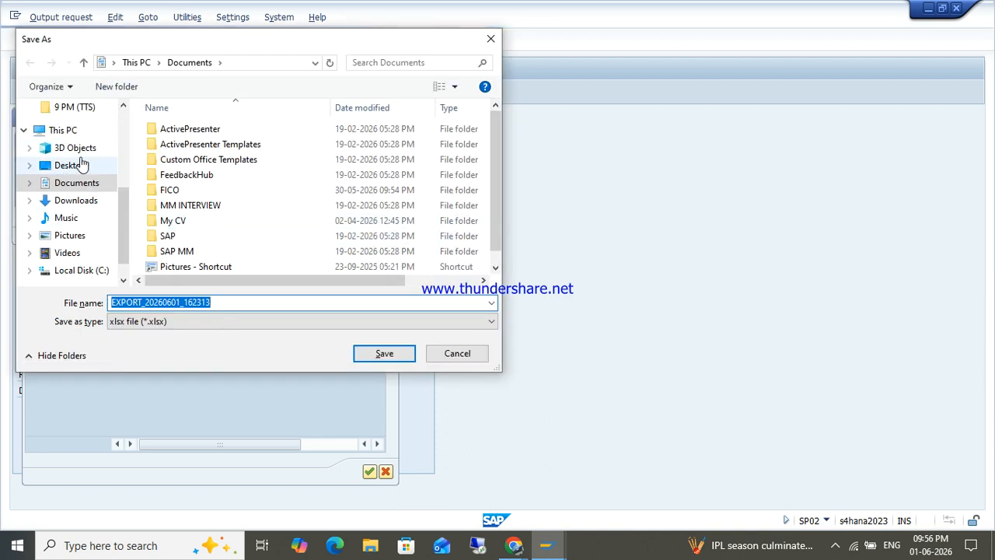
click(68, 165)
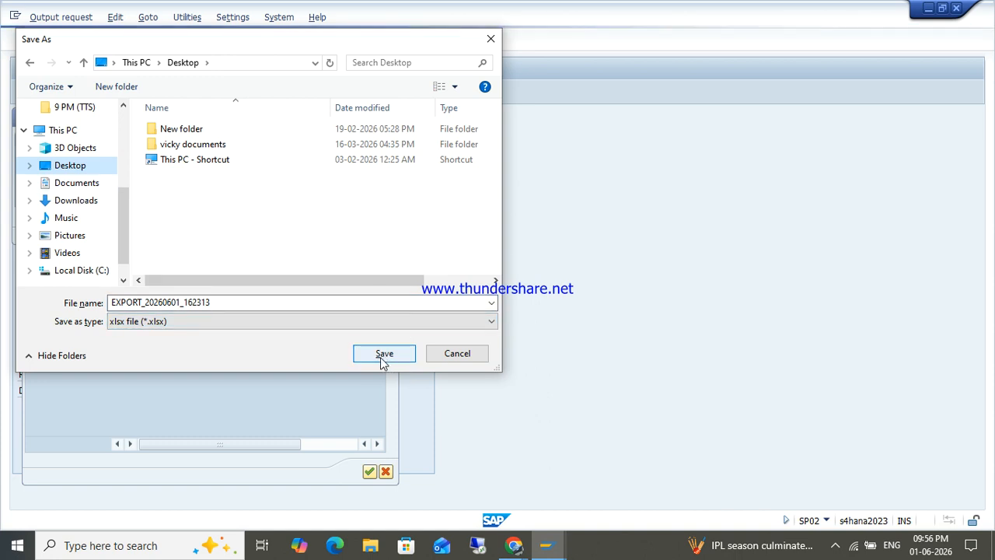
click(382, 355)
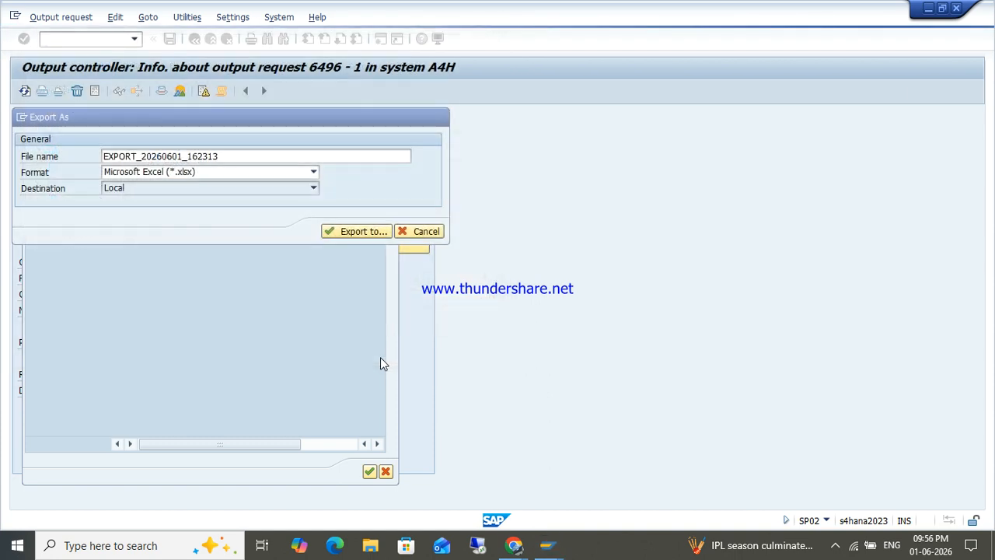
click(351, 237)
click(56, 249)
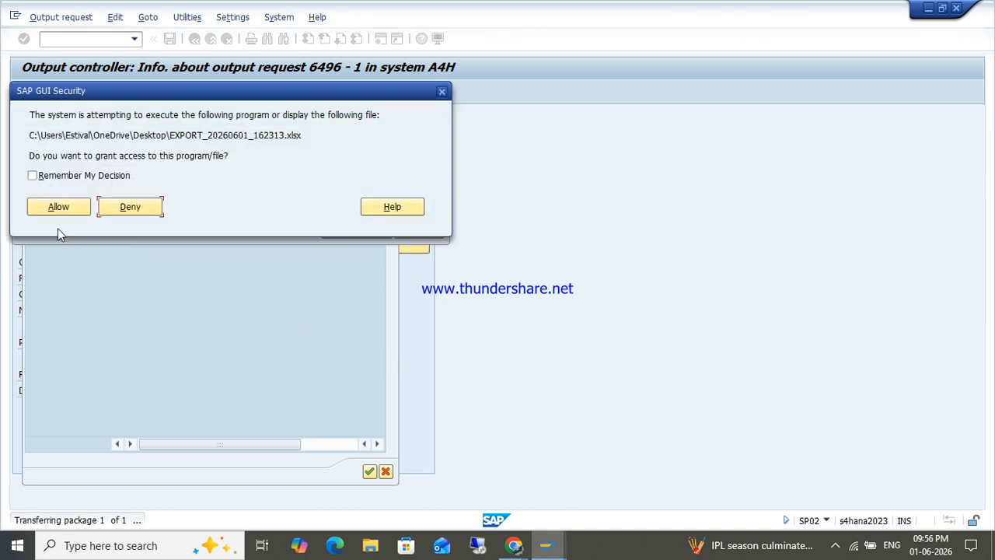
click(58, 210)
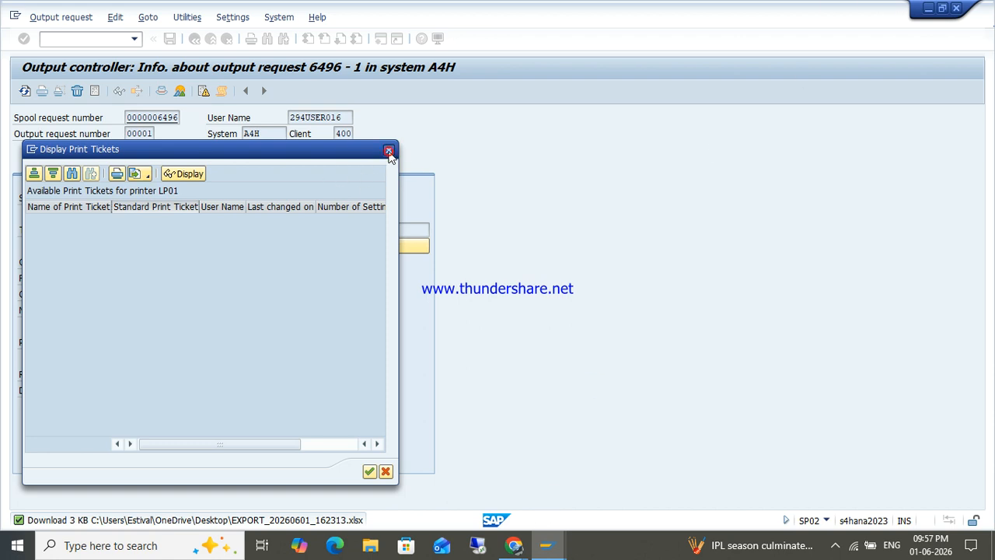
click(389, 151)
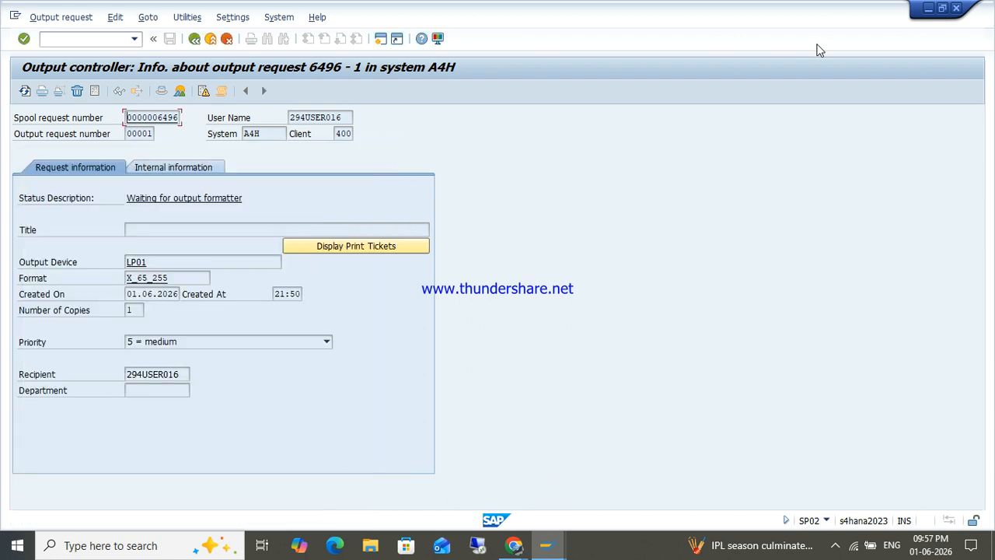
- Close the output controller and dunning procedure sessions, but decline logging off from the remaining customer line item session
click(957, 9)
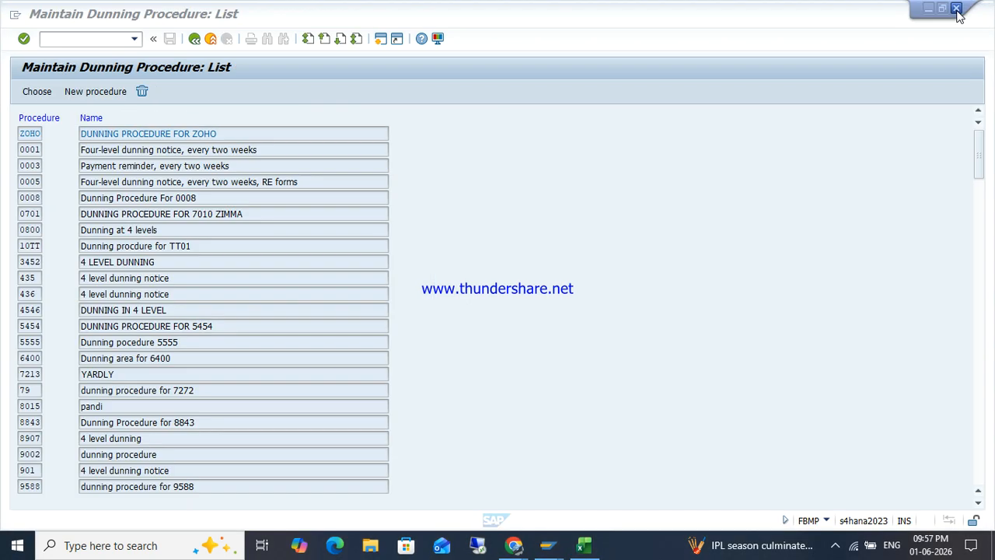
click(957, 9)
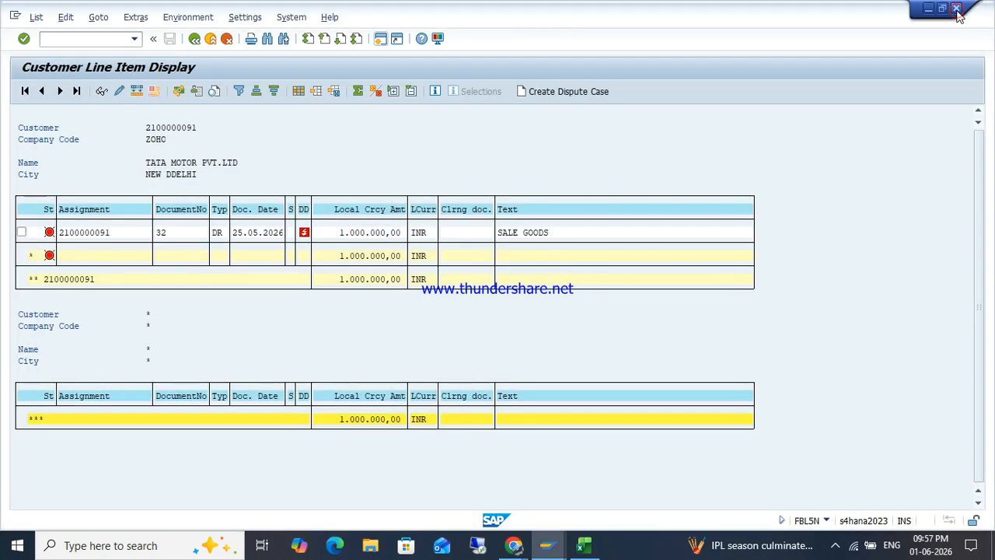
click(957, 10)
click(209, 247)
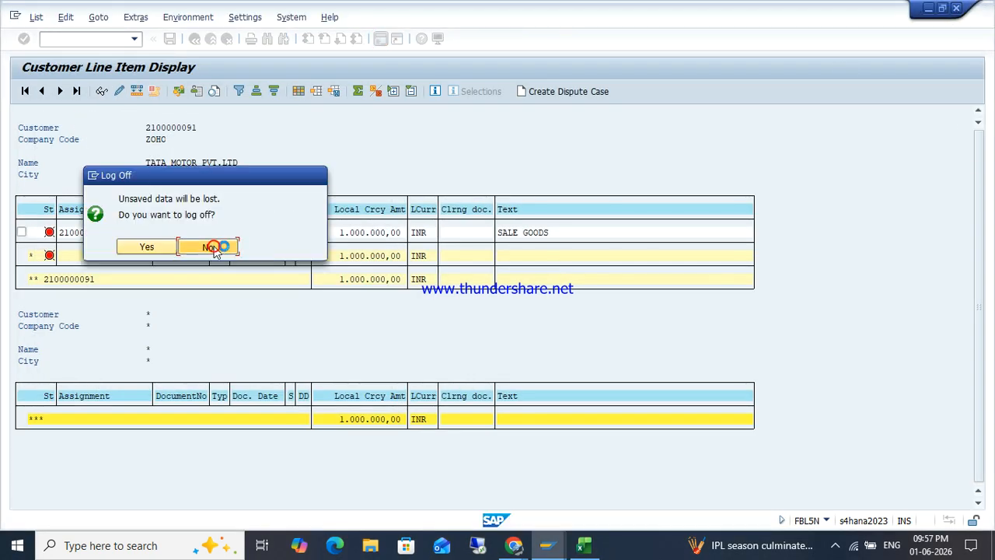
- Switch to Excel to view the exported print ticket workbook and close it
click(930, 11)
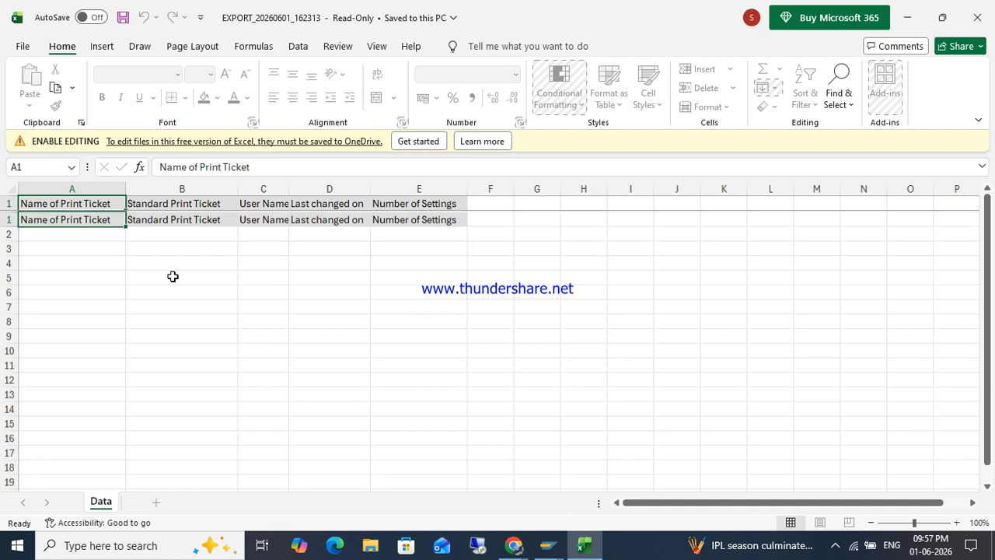
click(977, 17)
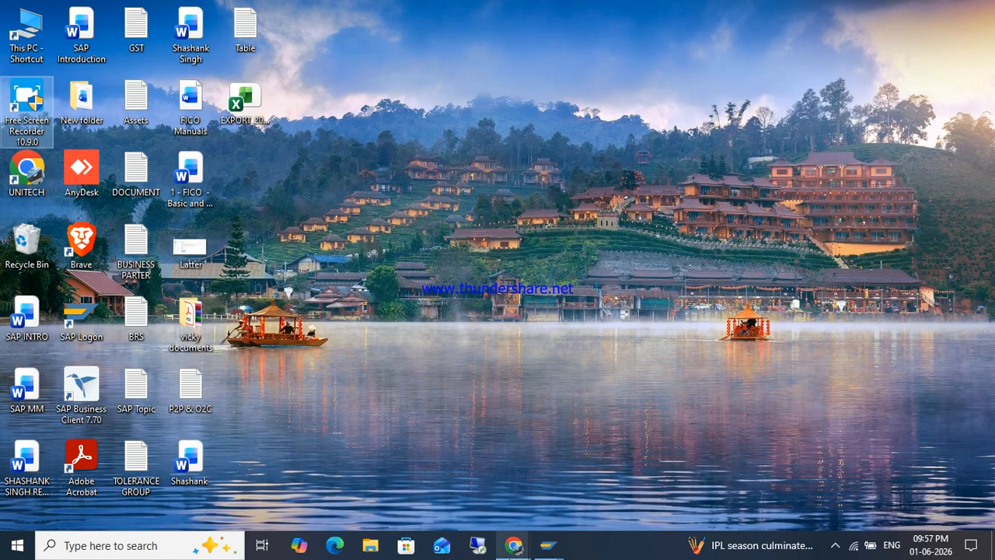
mouse_move(512, 545)
click(440, 475)
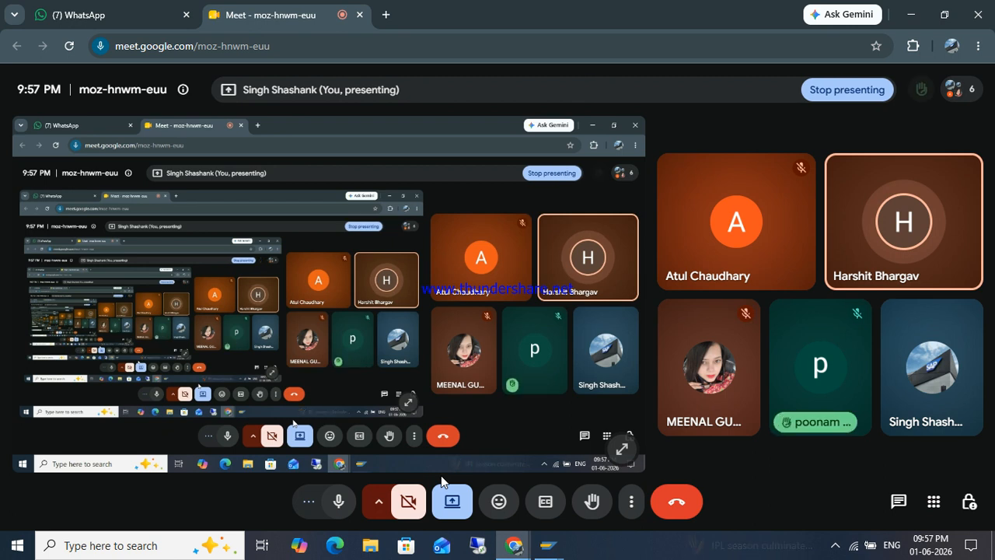
- Switch back to the SAP customer line item display and leave it for the SAP Easy Access screen
mouse_move(547, 544)
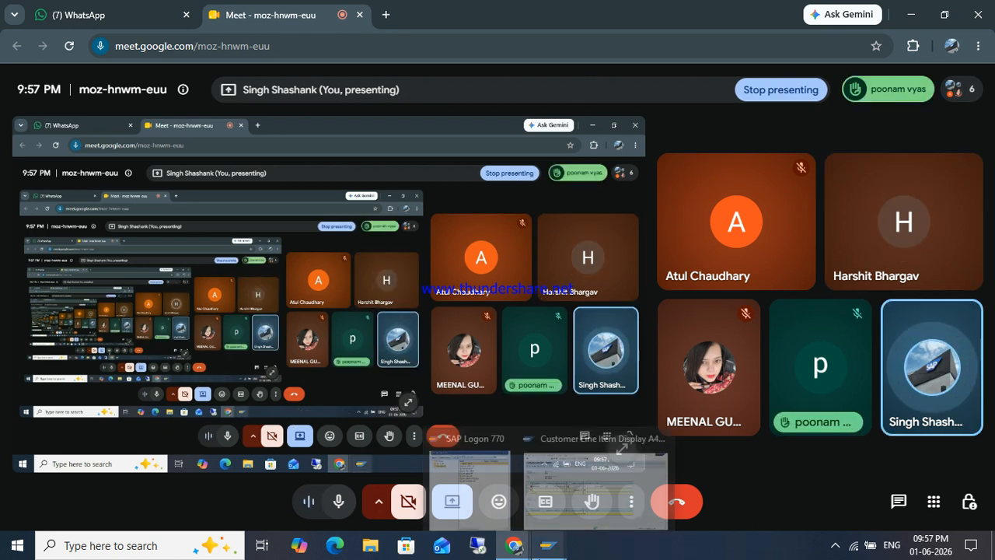
click(575, 498)
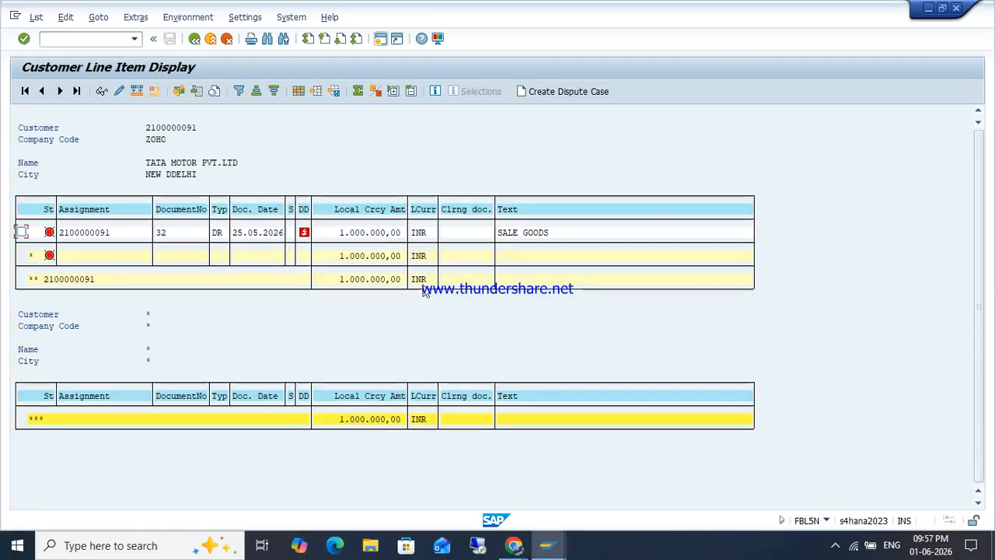
click(68, 42)
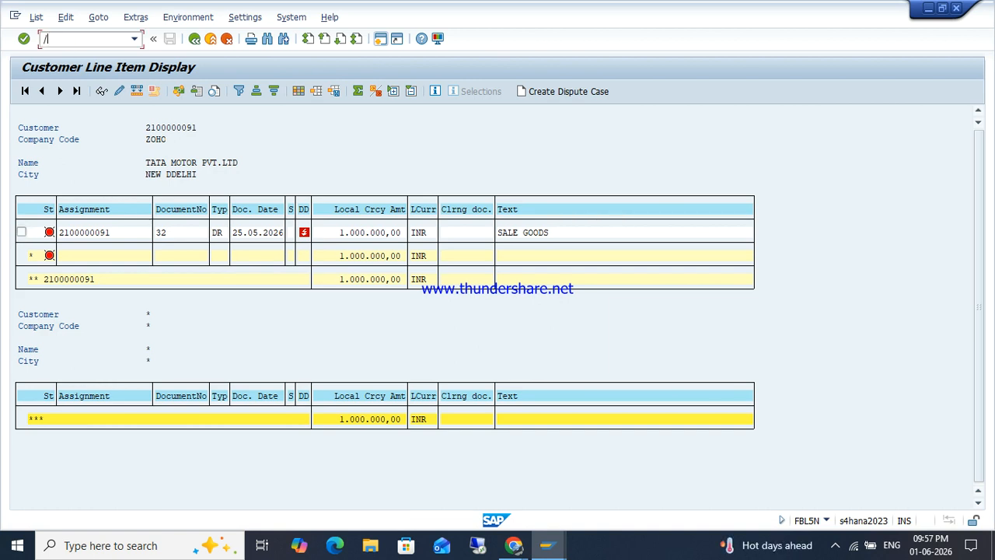
key(Return)
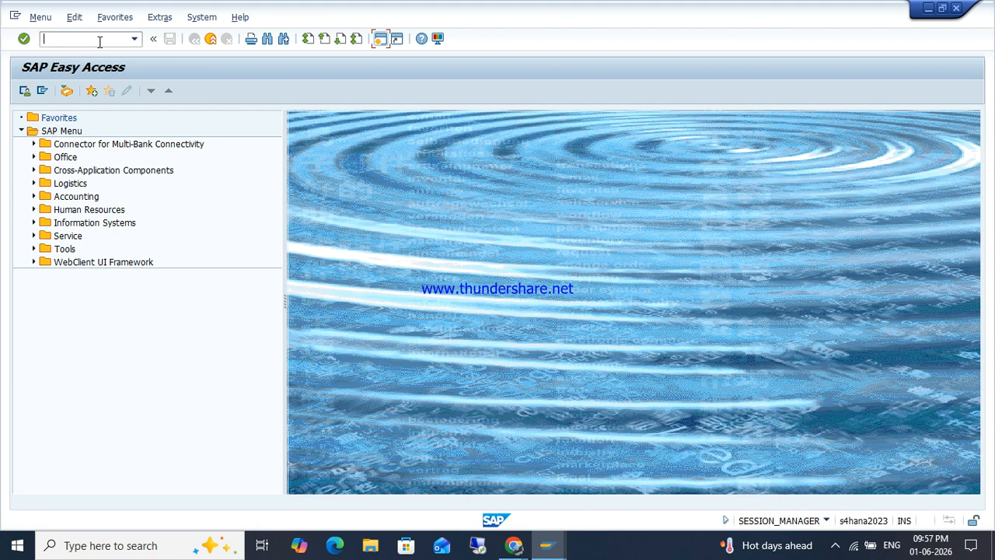
- Open the dunning run transaction F150 from the SAP Easy Access screen
mouse_move(542, 549)
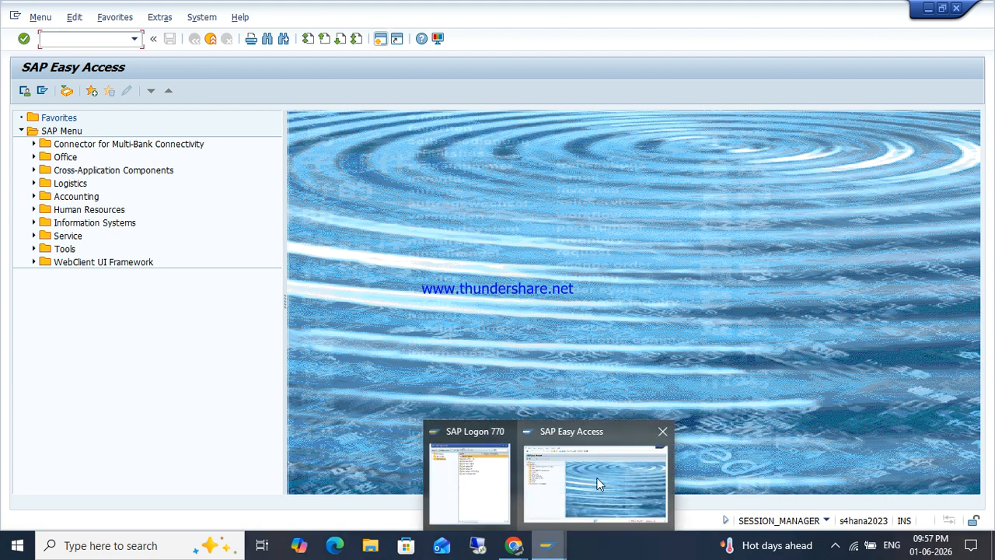
click(588, 520)
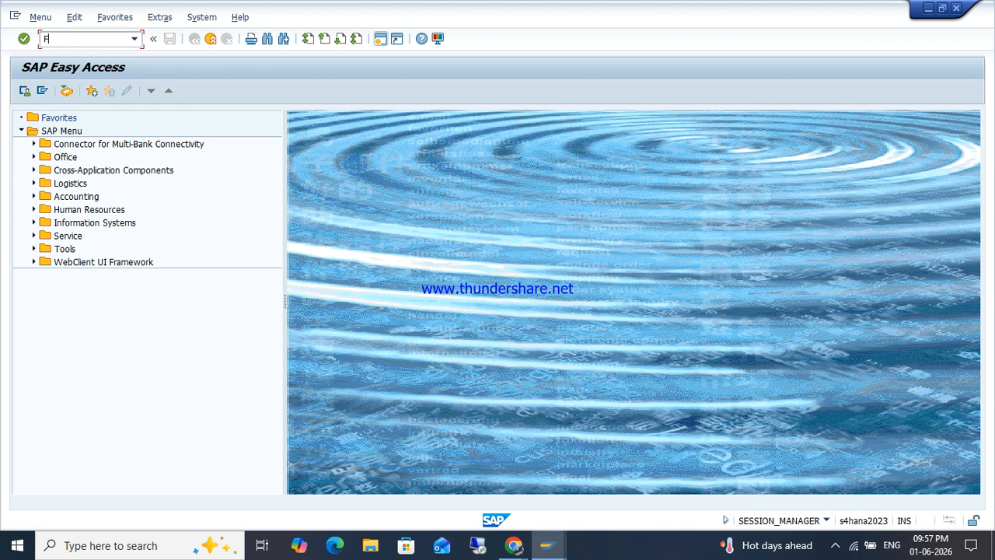
key(Return)
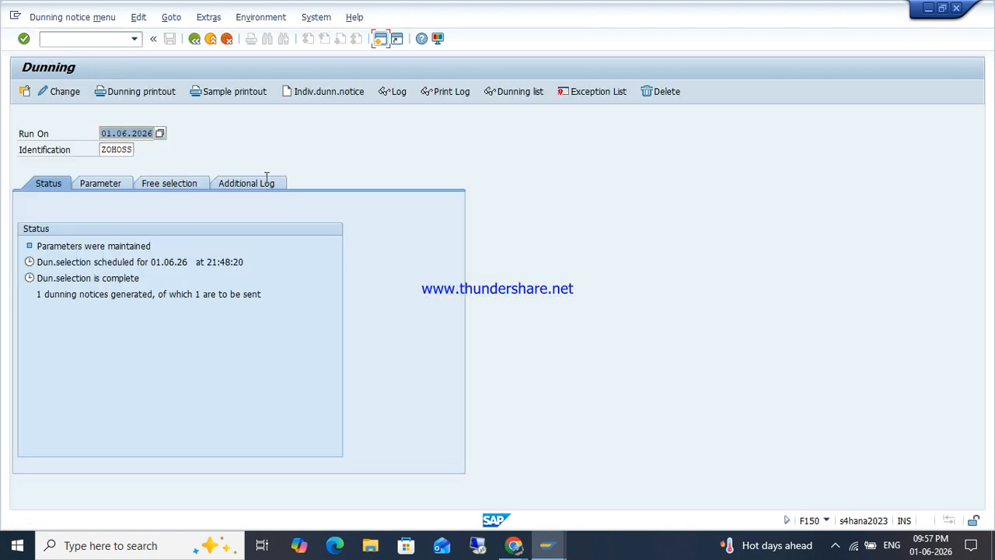
- Preview a sample printout for dunning run ZOHOSS on output device LP01 with immediate start, and return to the dunning screen
click(227, 92)
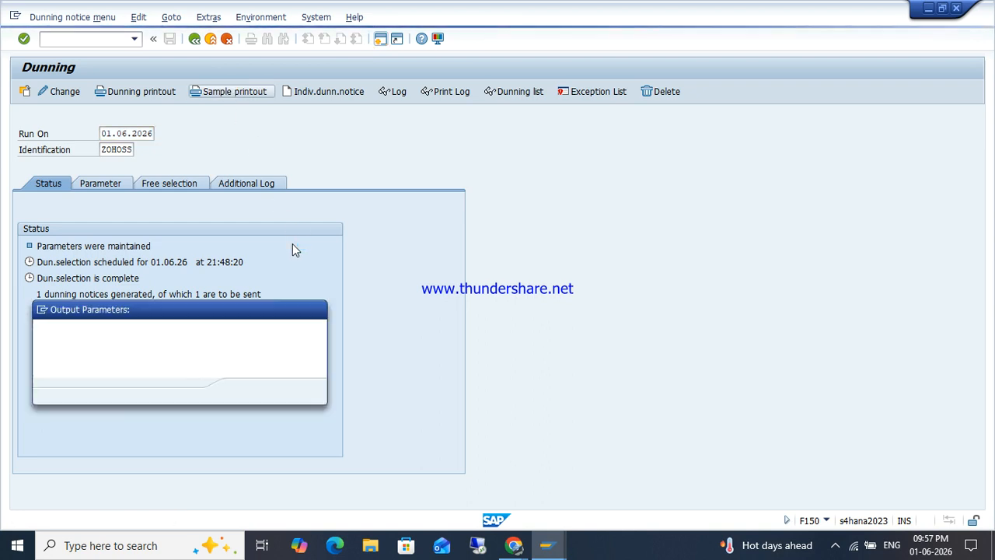
text(LP01)
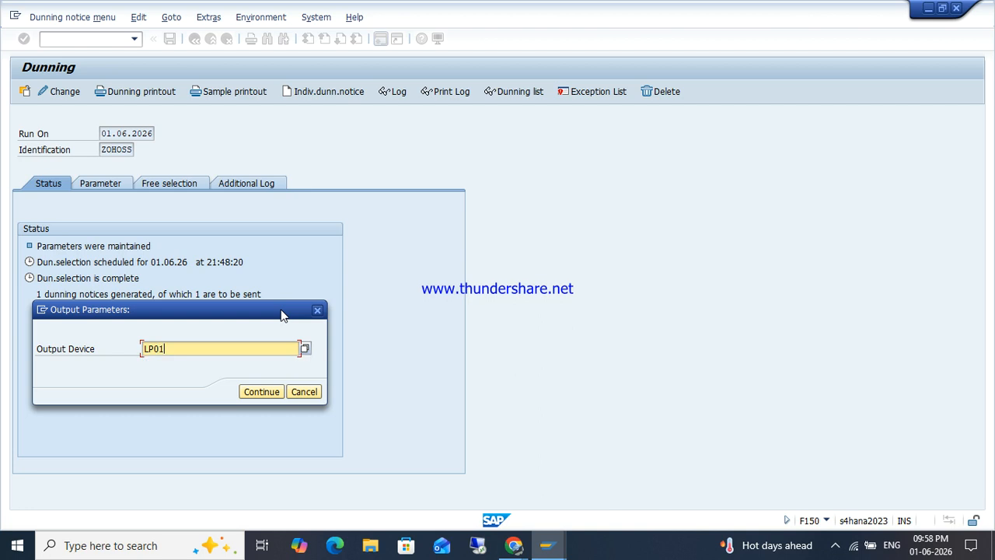
key(Return)
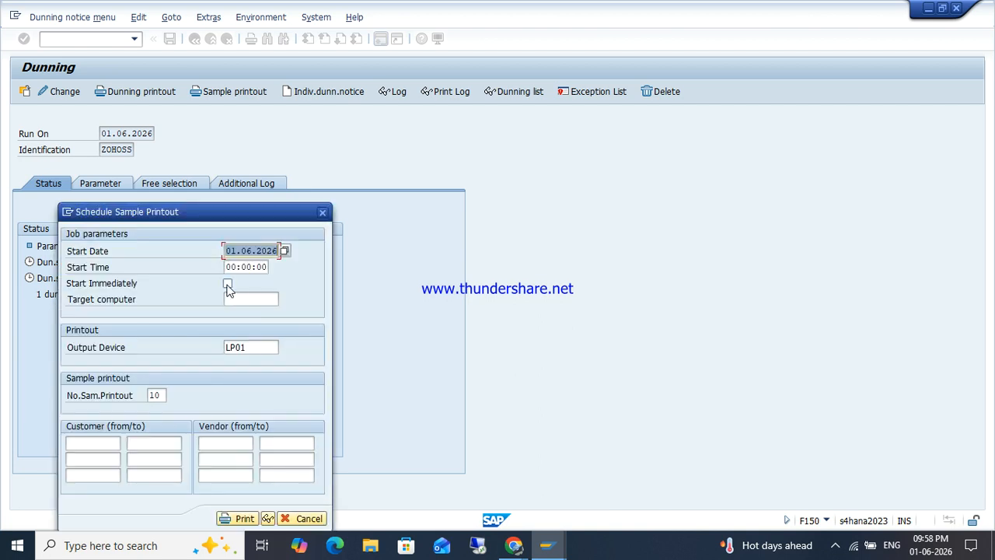
click(227, 284)
click(267, 518)
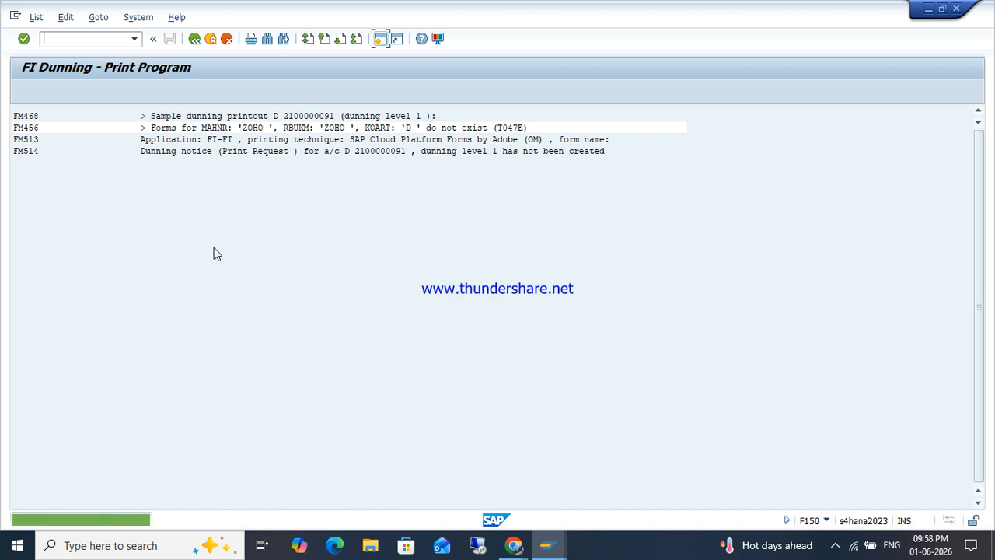
click(193, 39)
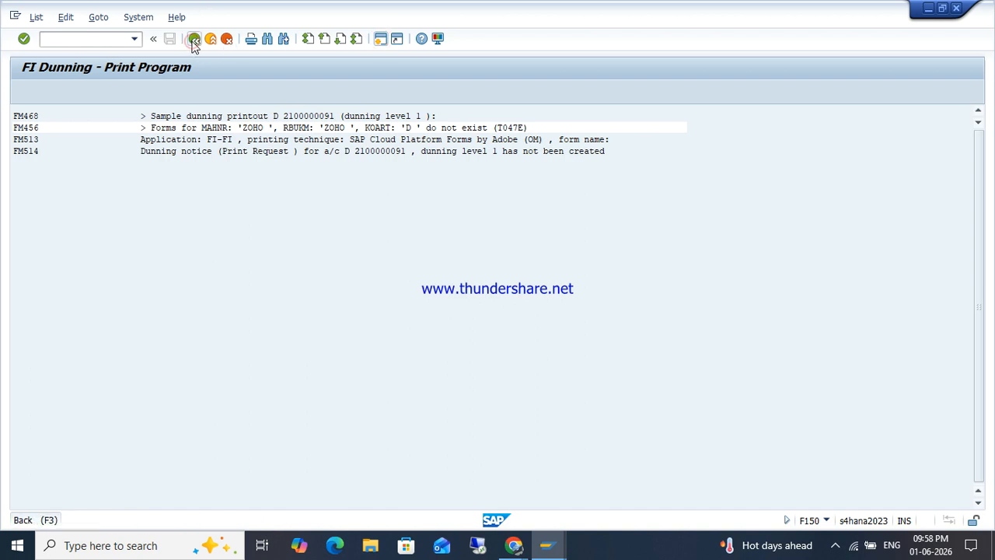
- Schedule a sample dunning printout on output device LP01, restricted to the copied customer account number
click(218, 92)
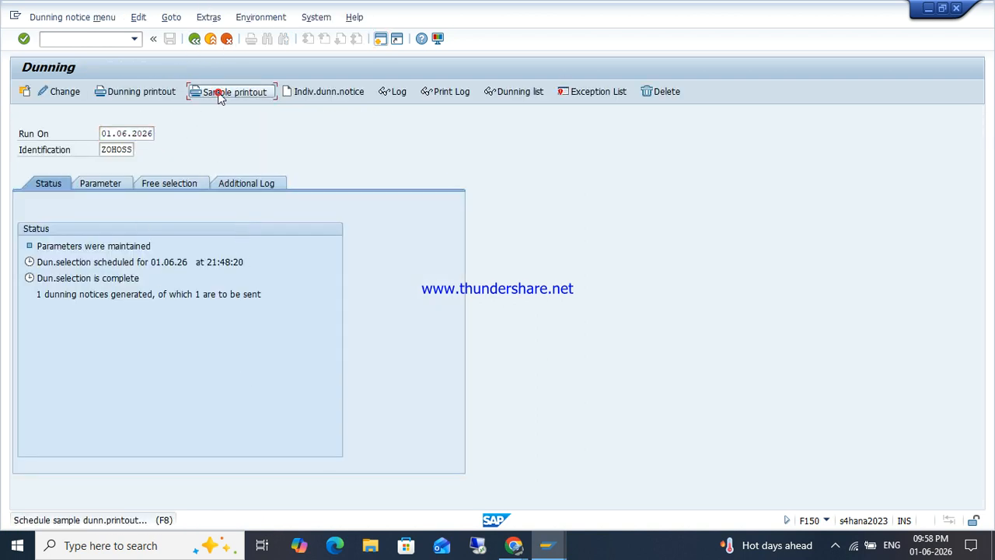
text(LP01)
key(Return)
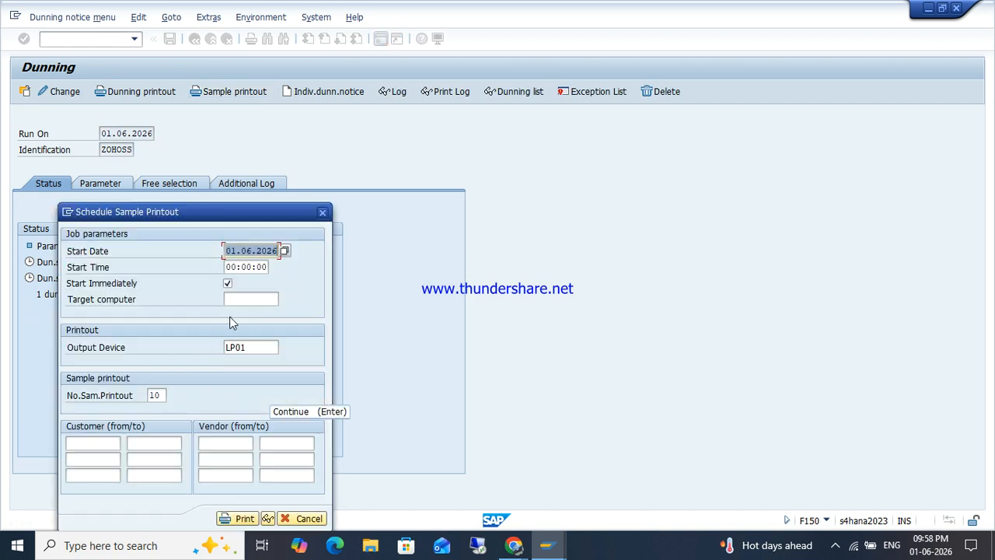
click(91, 441)
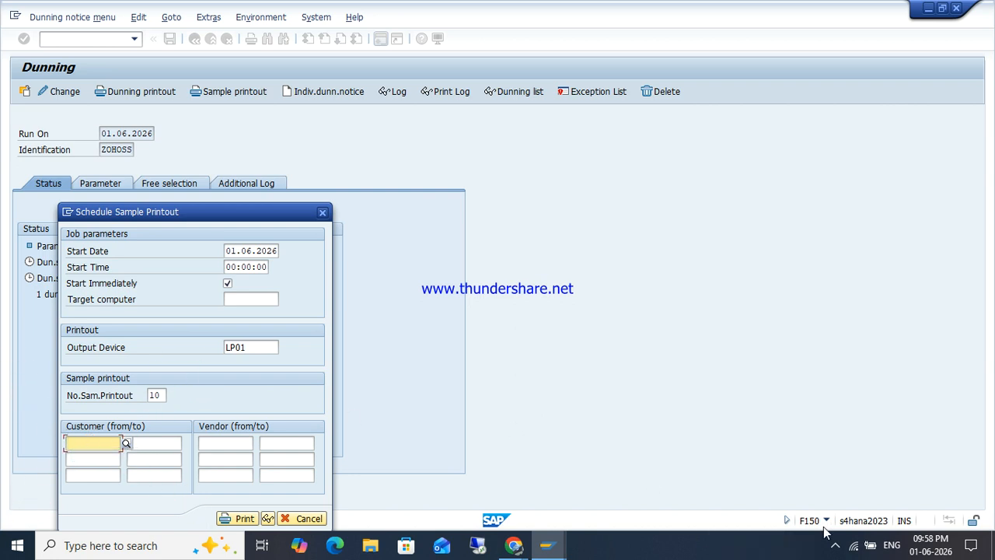
click(836, 545)
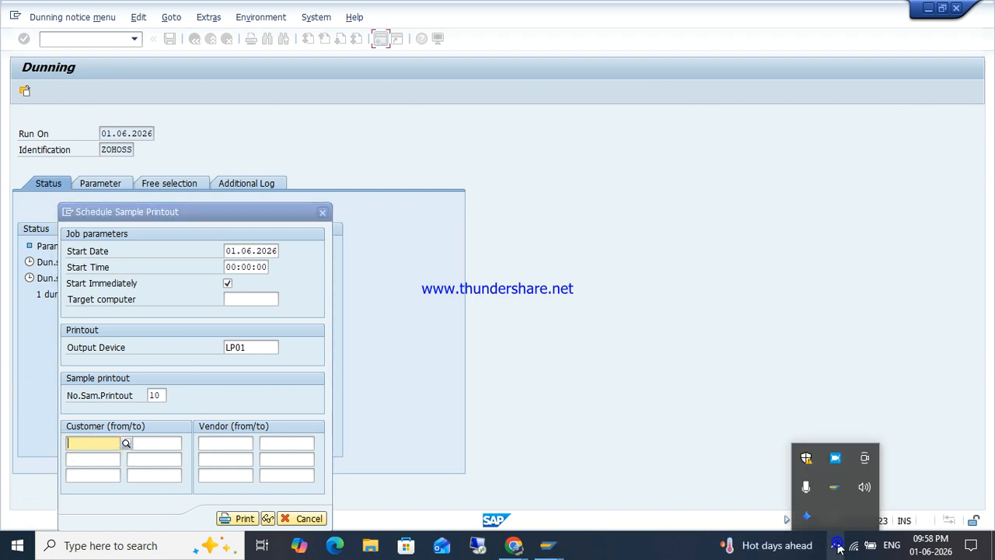
click(681, 424)
key(ctrl+v)
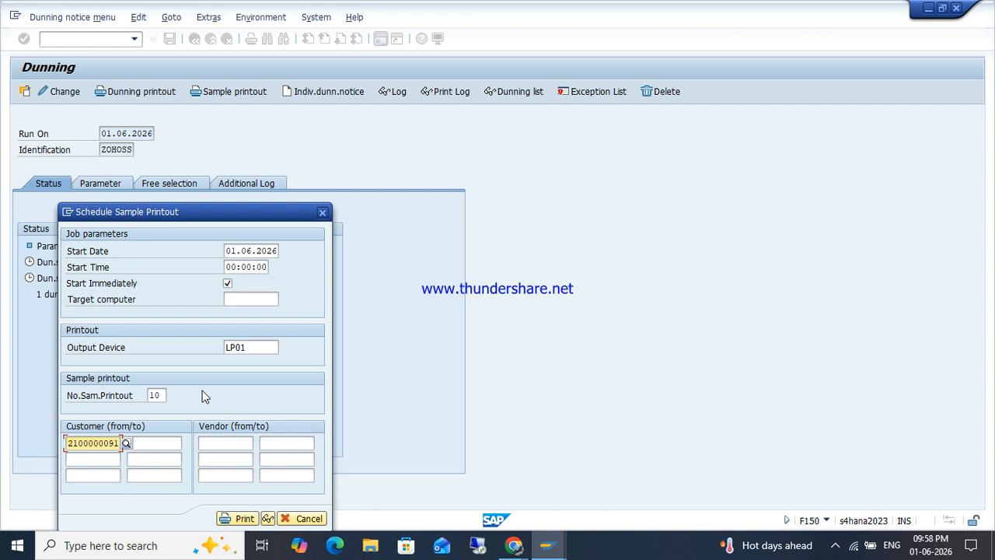
click(244, 519)
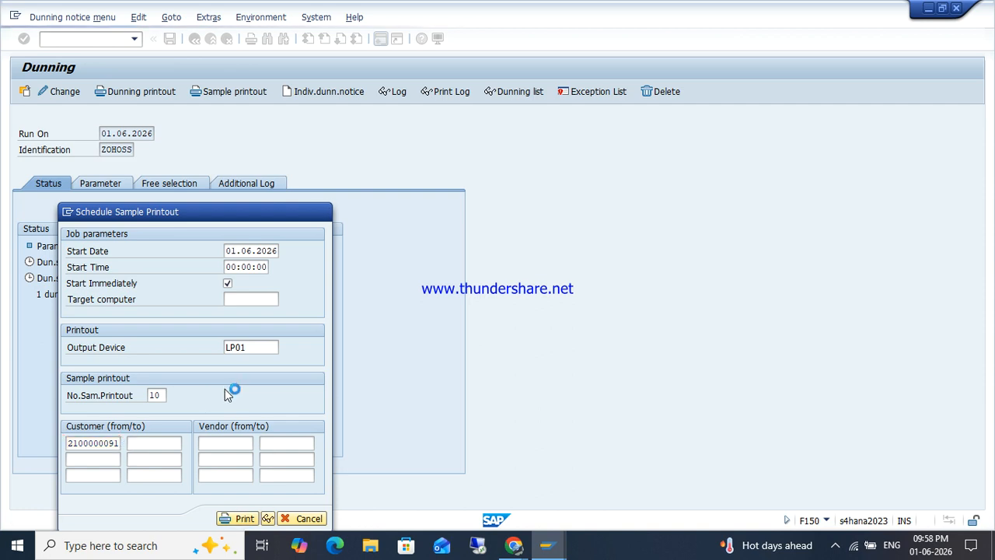
key(Return)
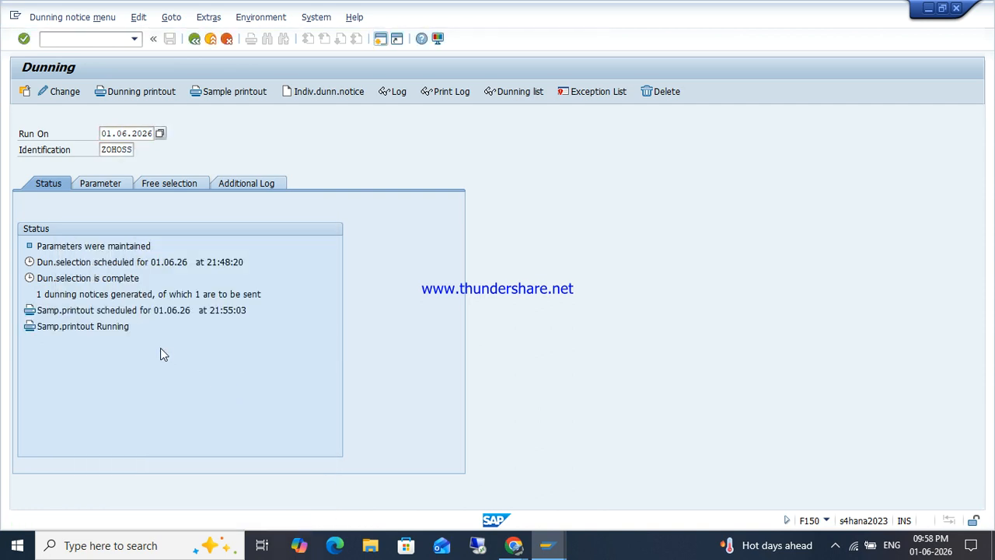
- Open the job log of the sample printout and examine its entries and available commands
double_click(76, 326)
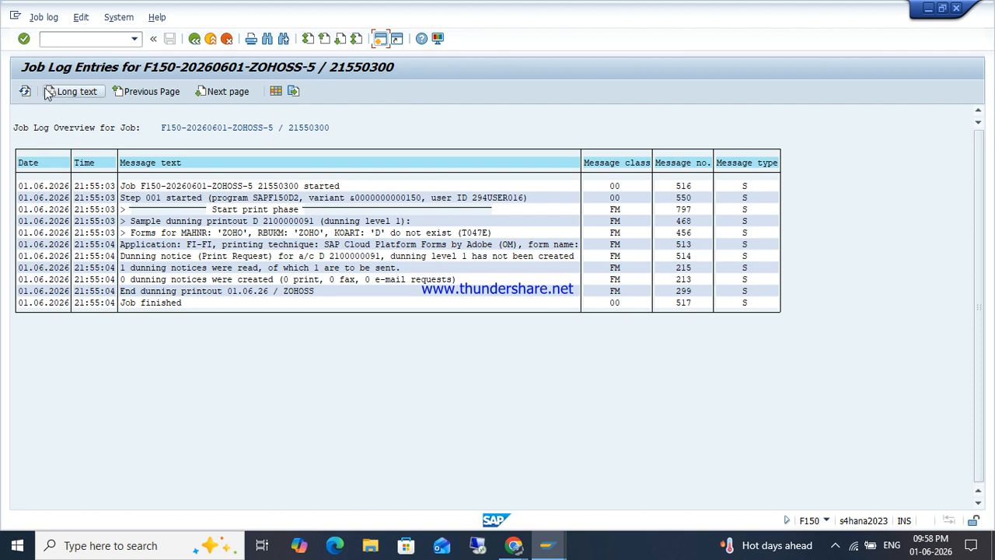
click(44, 17)
mouse_move(81, 19)
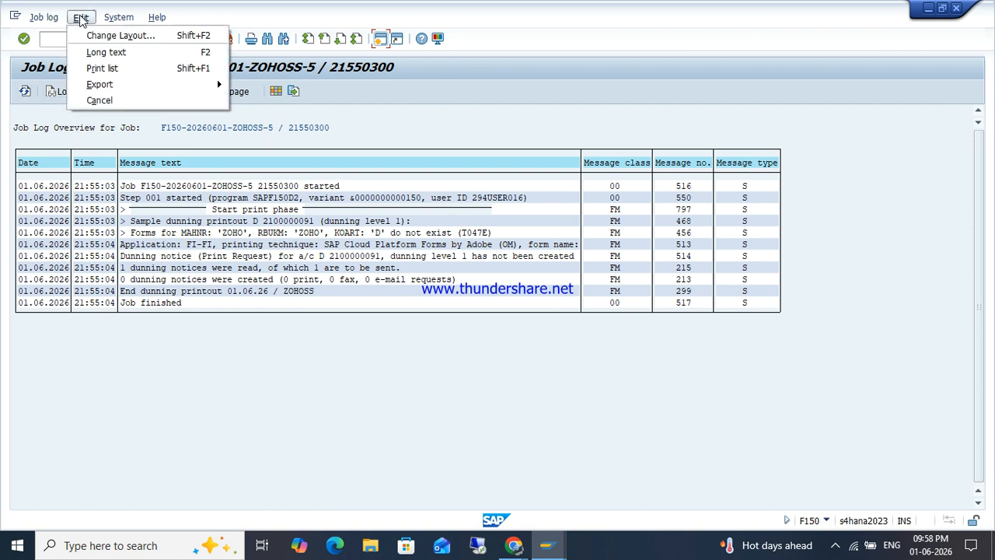
mouse_move(131, 85)
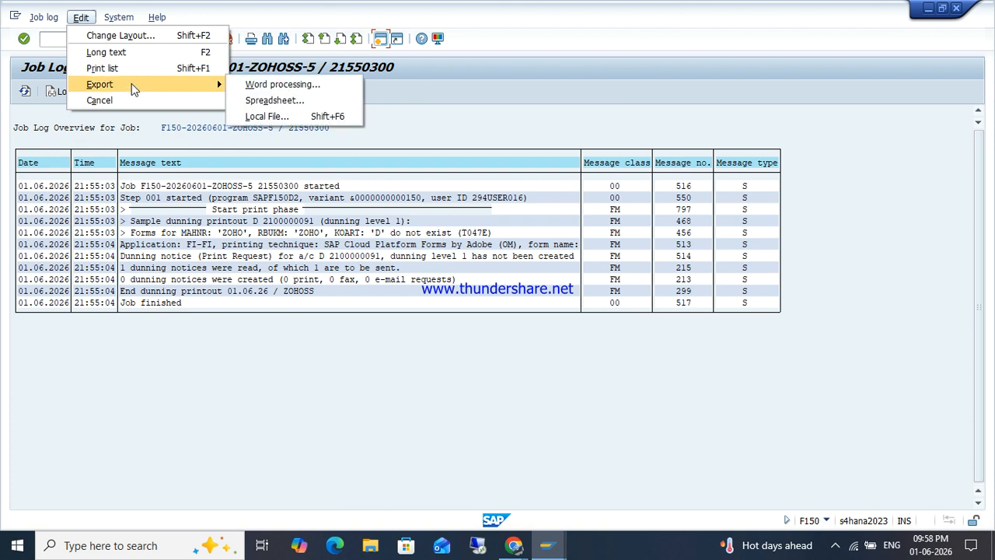
click(118, 17)
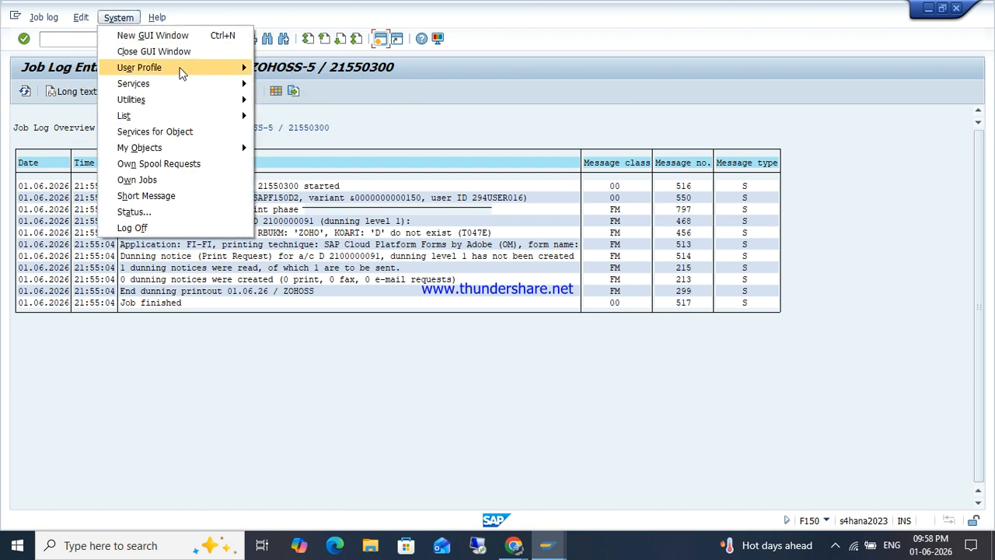
mouse_move(185, 74)
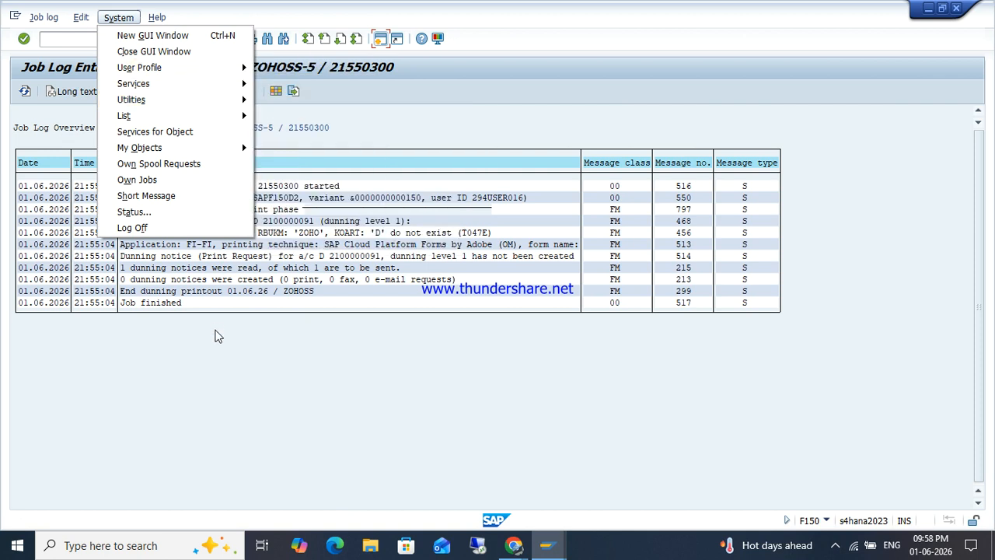
click(218, 382)
click(156, 17)
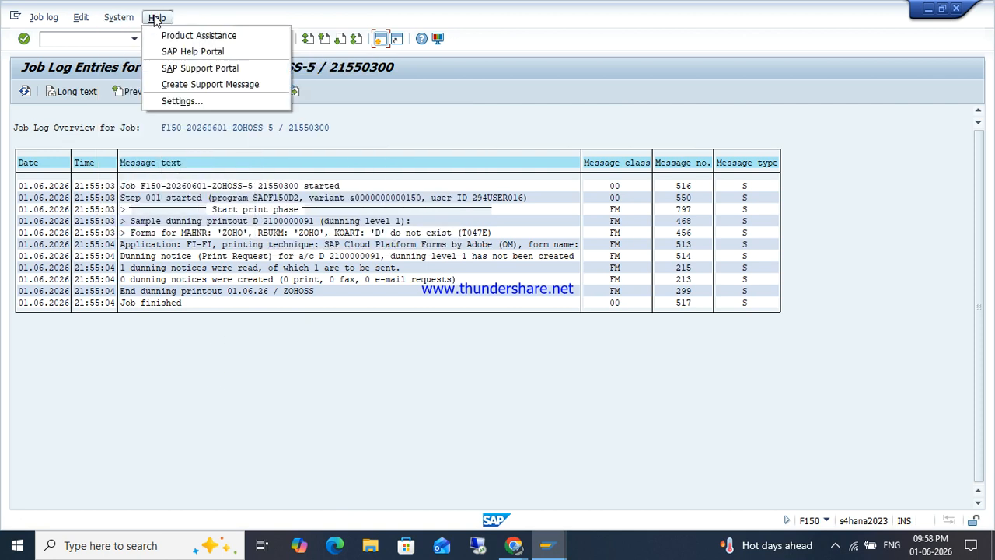
click(251, 341)
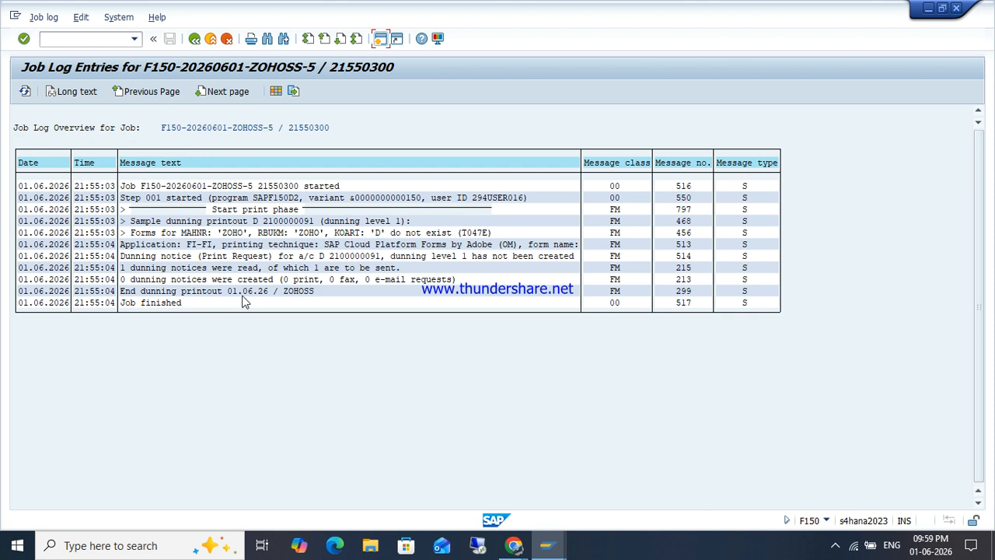
- Read the message help for the log entry on the end of the dunning printout, close it, and return to the dunning screen
key(F1)
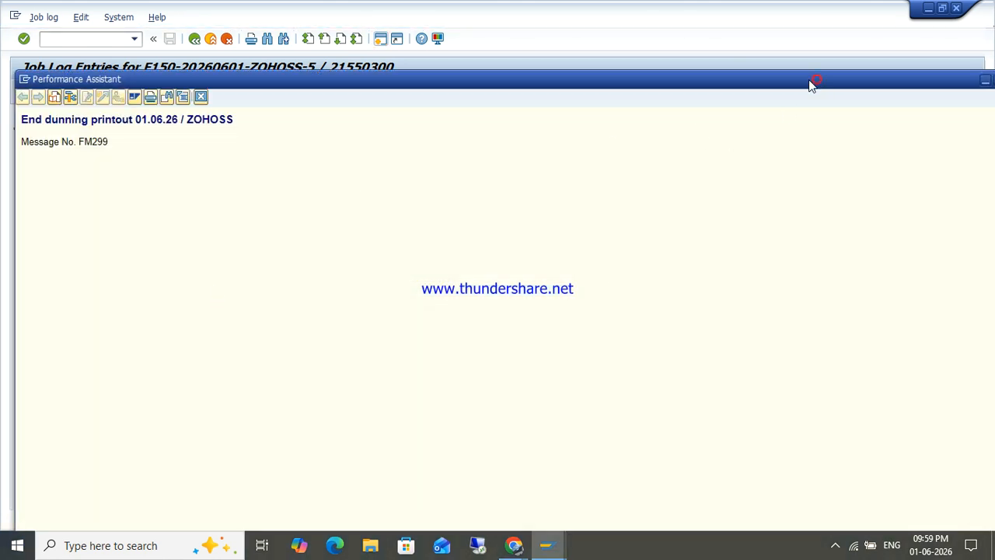
double_click(816, 82)
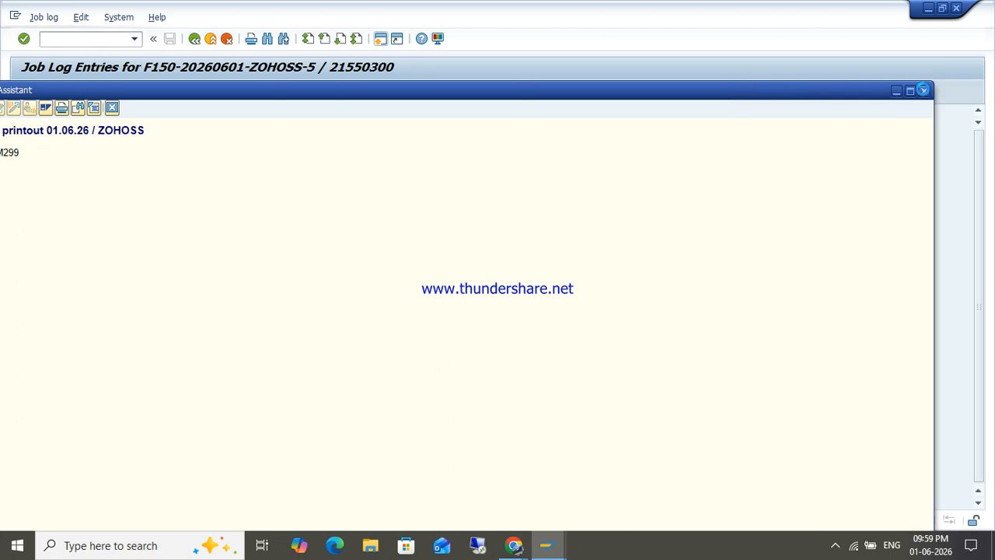
click(924, 91)
click(194, 38)
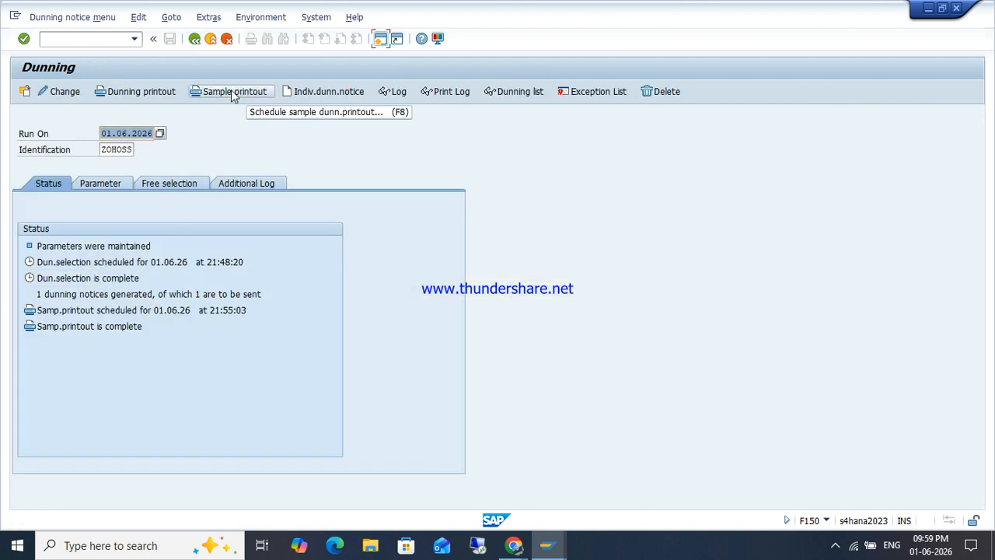
- Schedule the dunning printout for run ZOHOSS on output device LP01 with immediate start, and refresh its status until it is complete
click(145, 91)
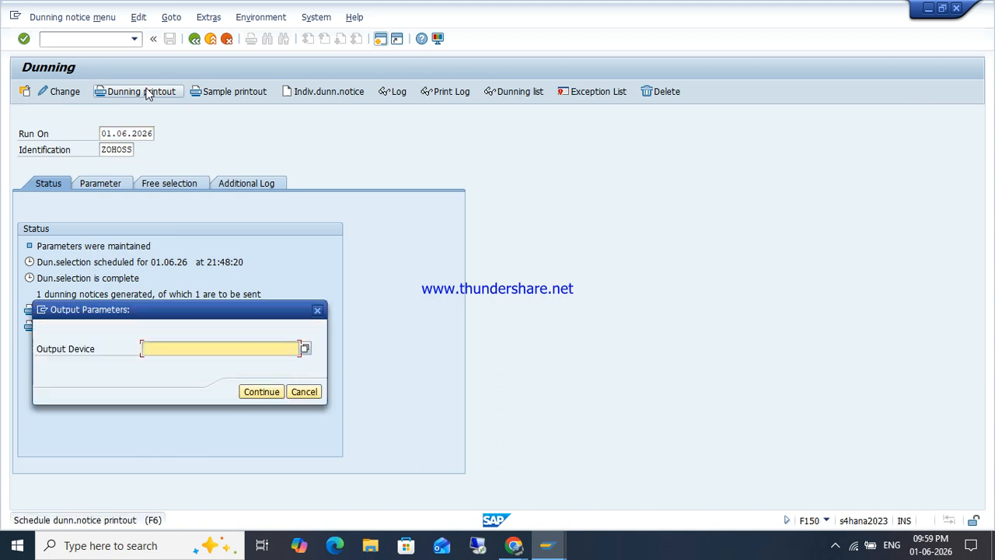
text(LP01)
key(Return)
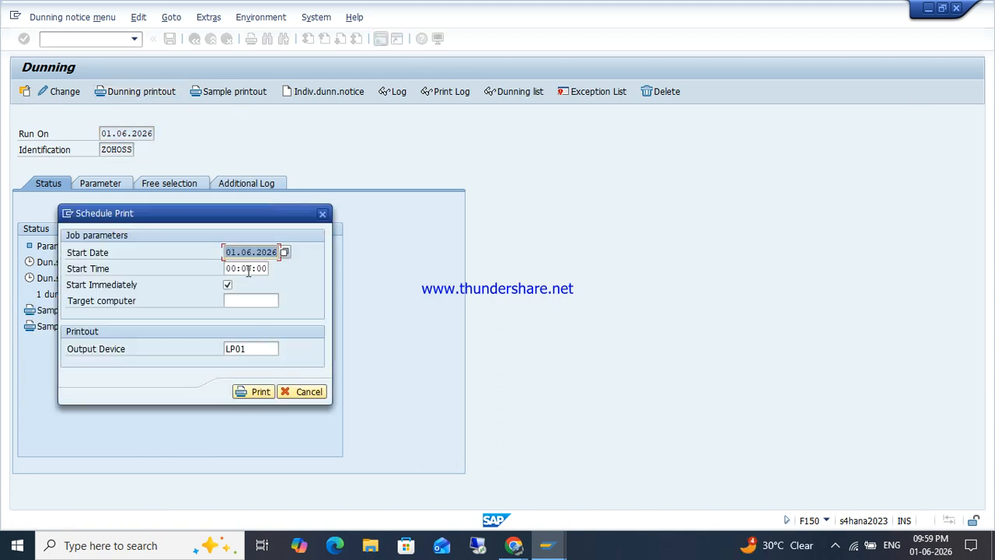
click(265, 392)
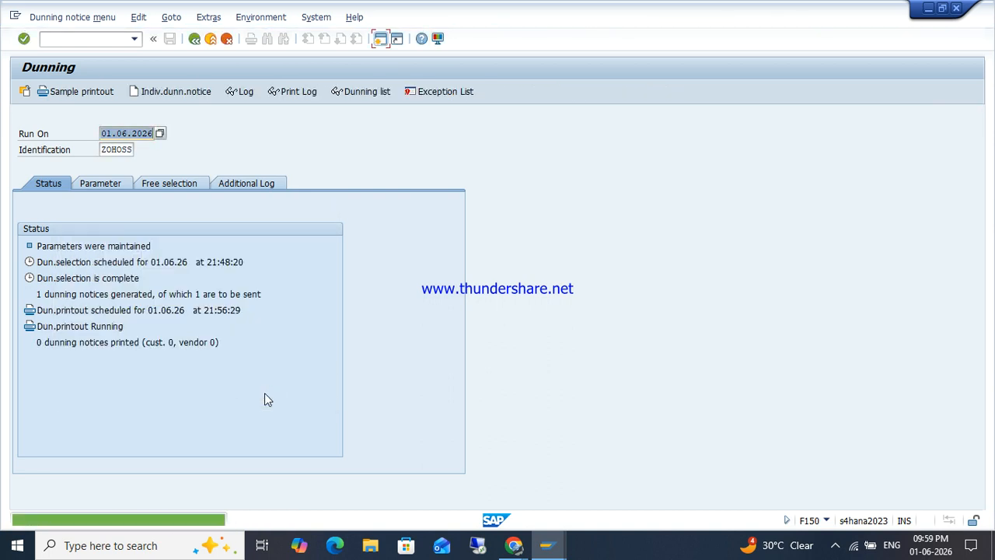
key(Return)
key(Return)
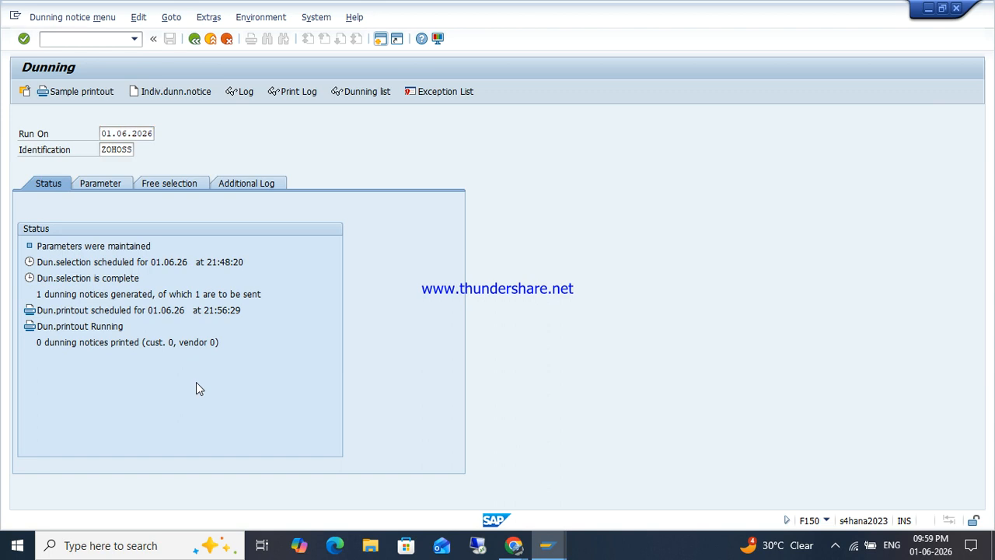
key(Return)
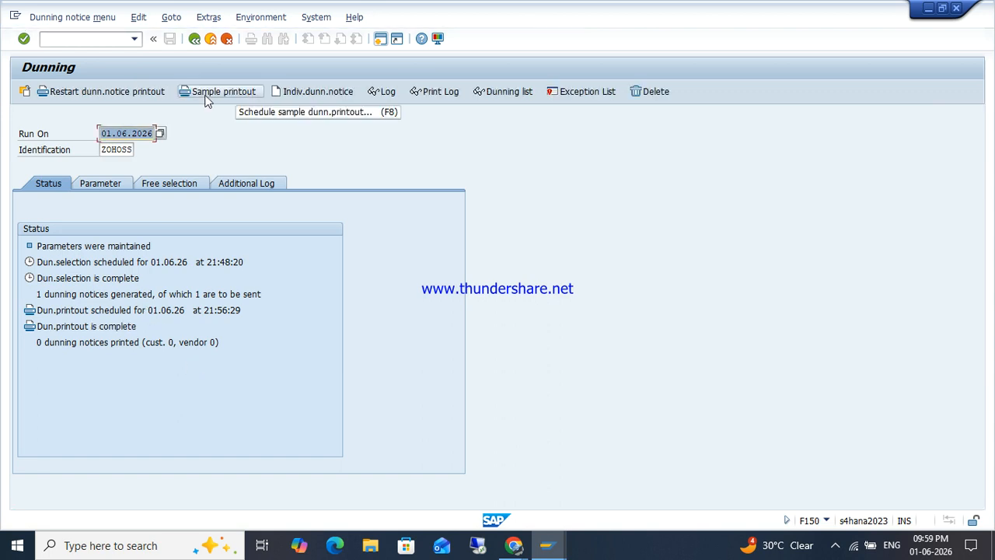
click(130, 98)
text(LP01)
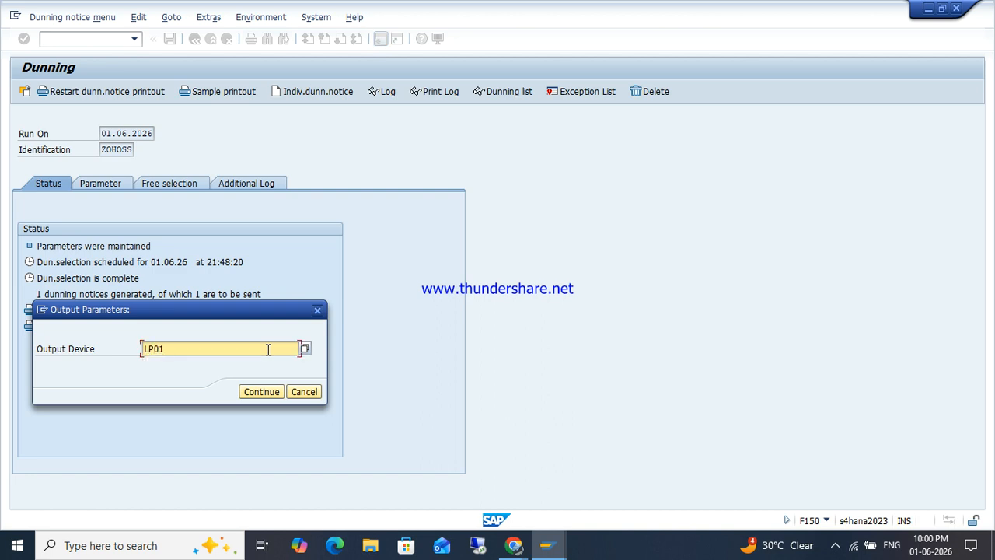
key(Return)
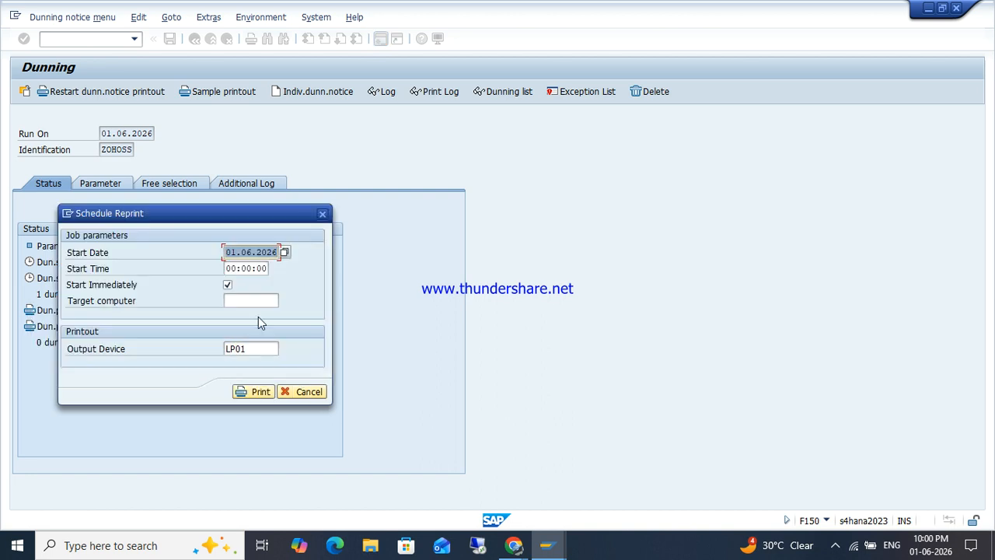
click(322, 213)
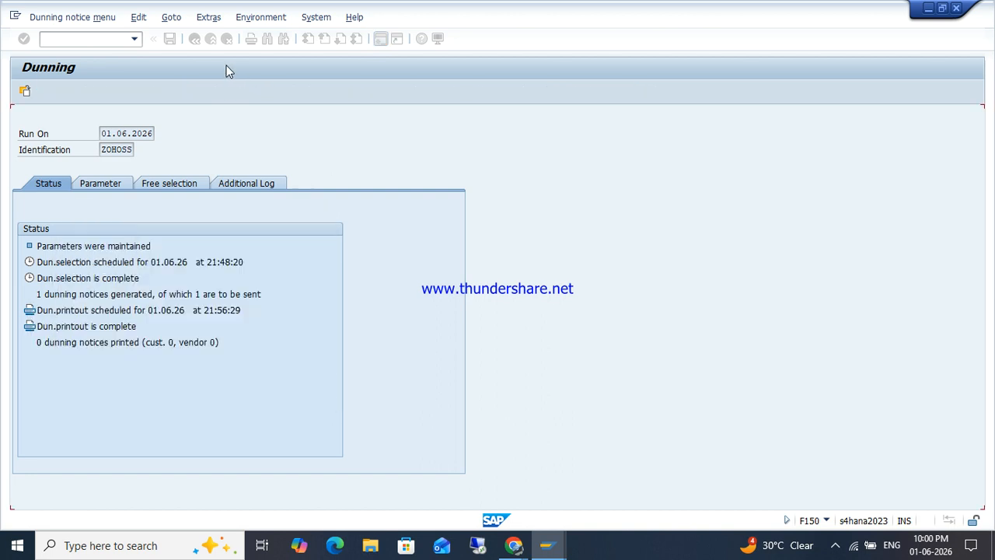
- Preview the sample dunning printout on output device LP01 for the customer account already entered
click(221, 92)
text(LP01)
key(Return)
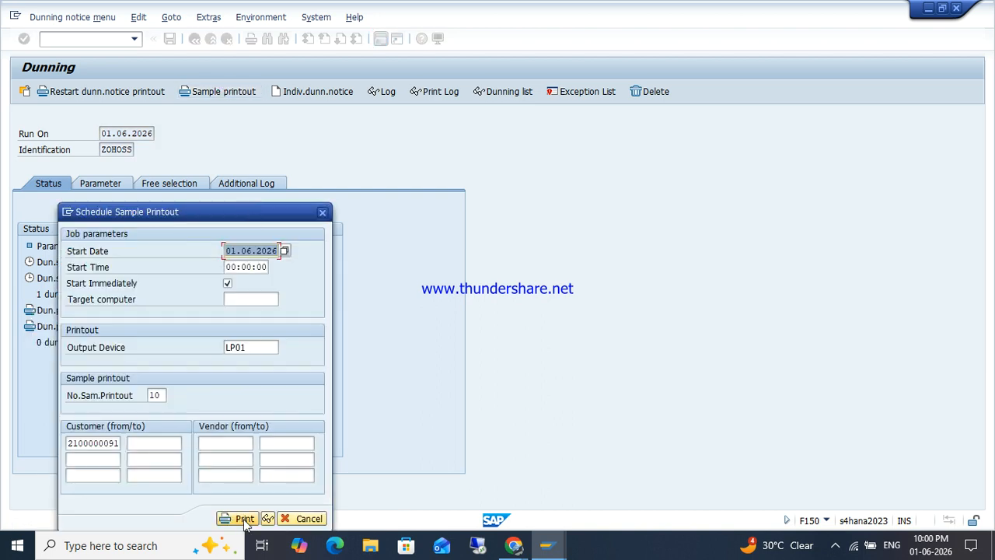
click(268, 519)
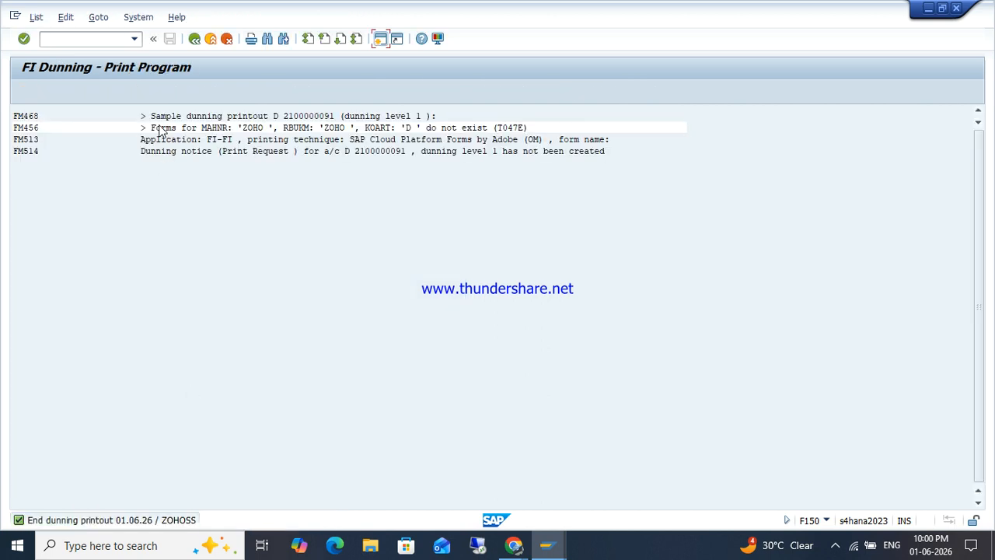
- Start printing the sample dunning log on output device LP01 and open its spool request properties
click(159, 129)
click(189, 127)
click(181, 151)
click(233, 152)
click(35, 17)
mouse_move(73, 53)
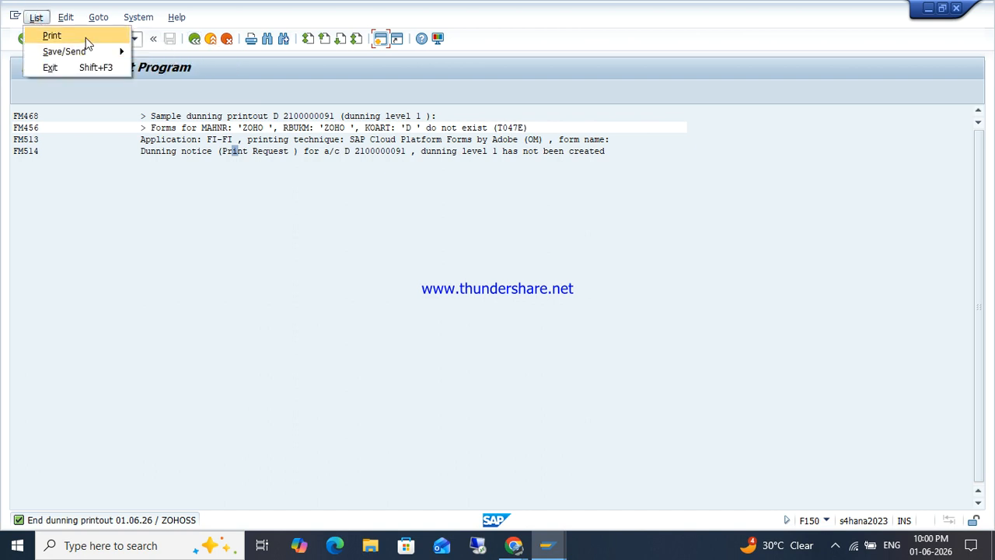
click(86, 37)
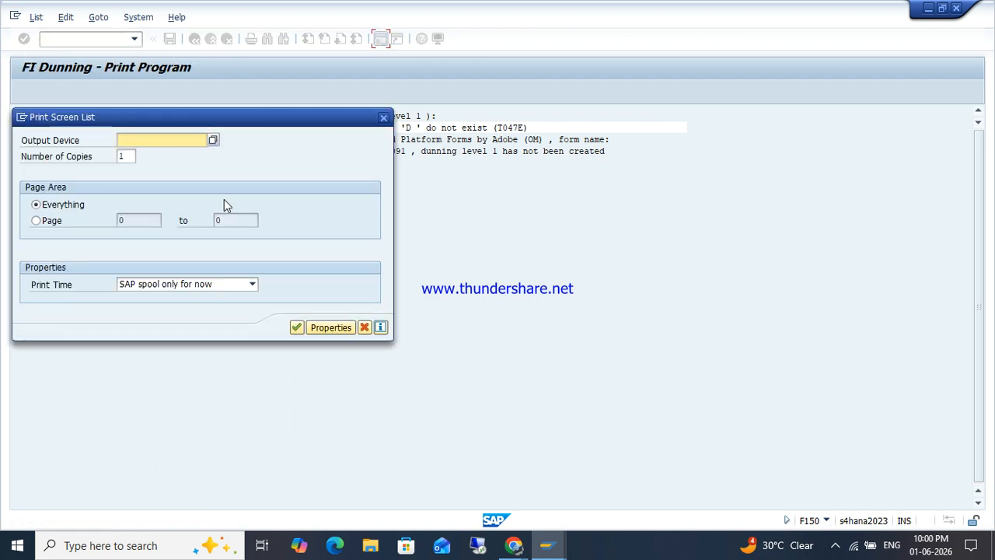
click(322, 326)
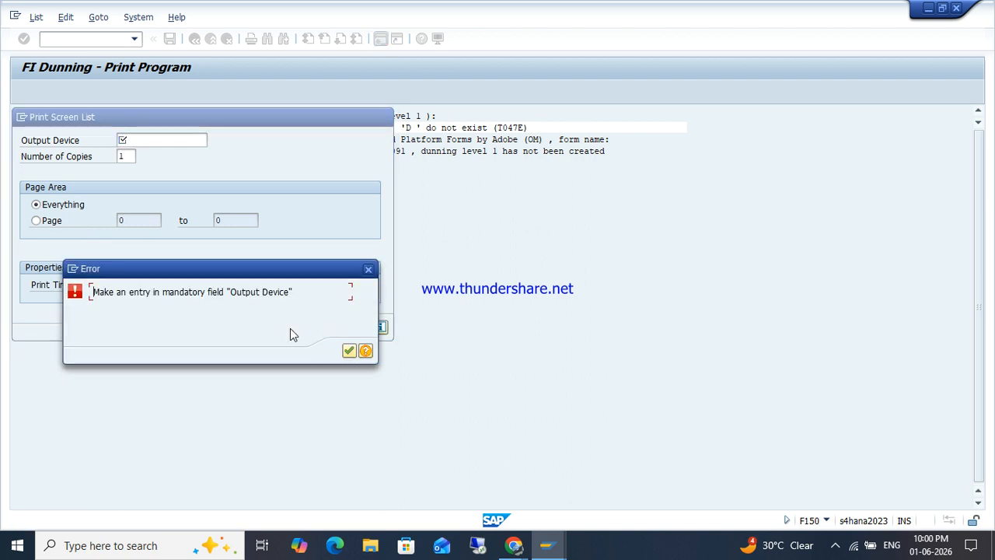
key(Return)
text(LP01)
click(294, 329)
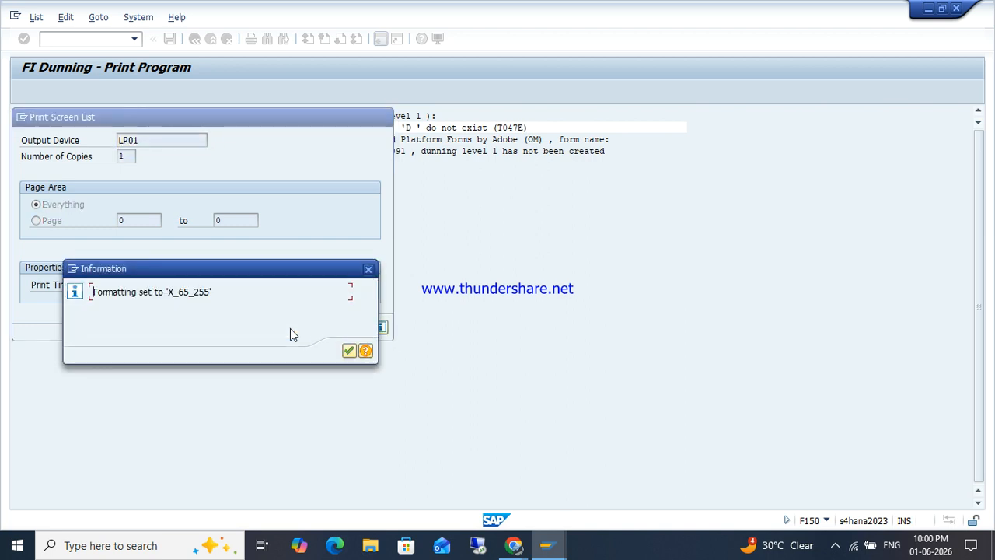
key(Return)
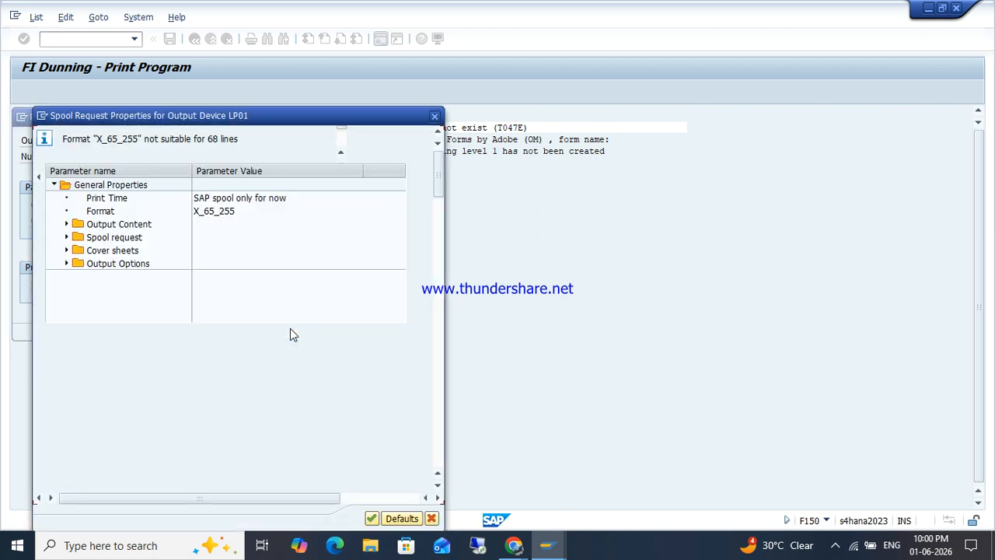
- Show the Format parameter on the initial print screen and apply X_65_255 as its default for all reports
double_click(104, 200)
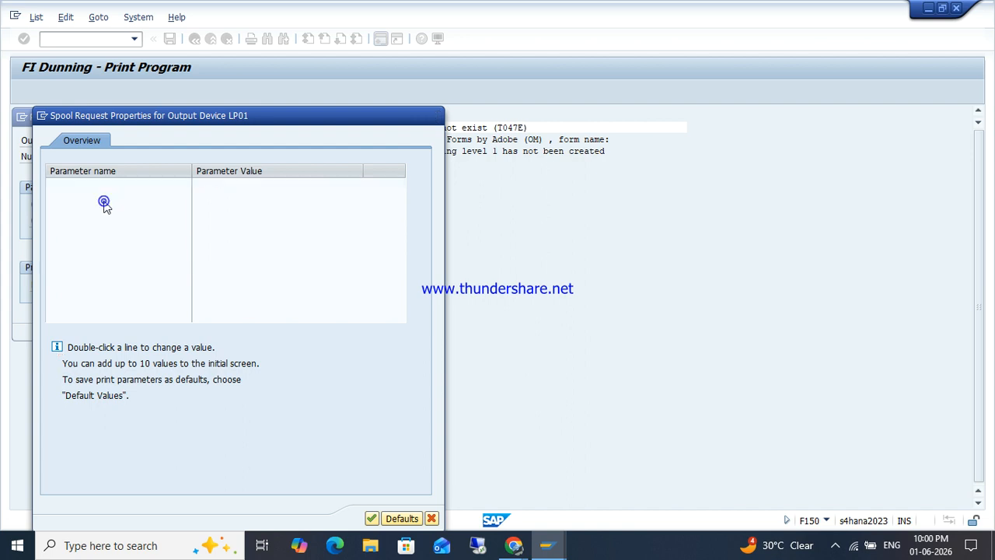
click(100, 213)
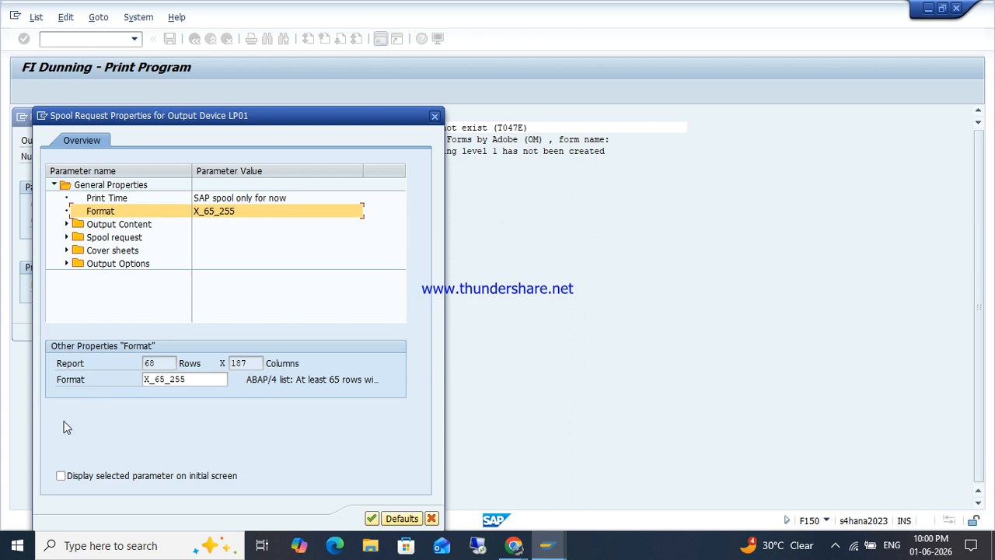
click(60, 475)
click(400, 523)
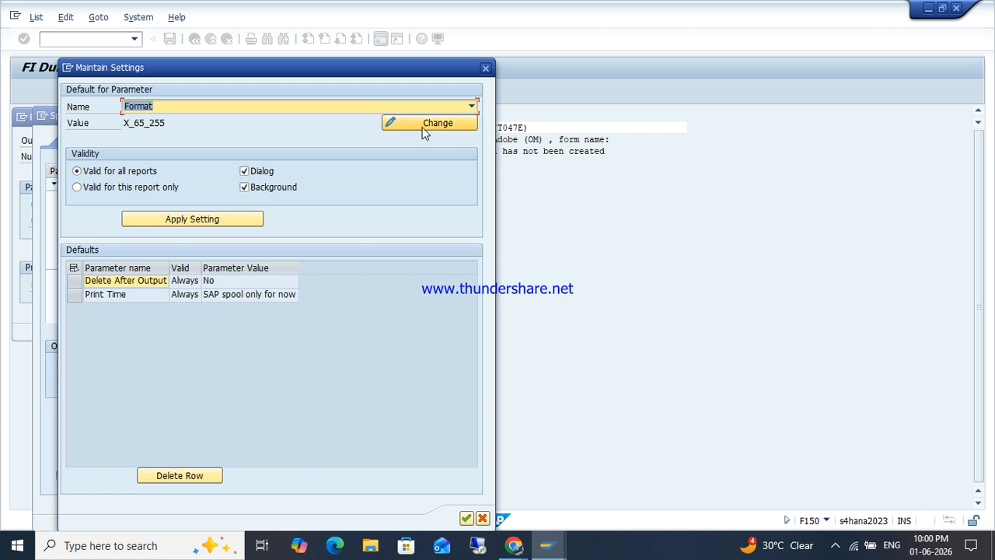
click(186, 220)
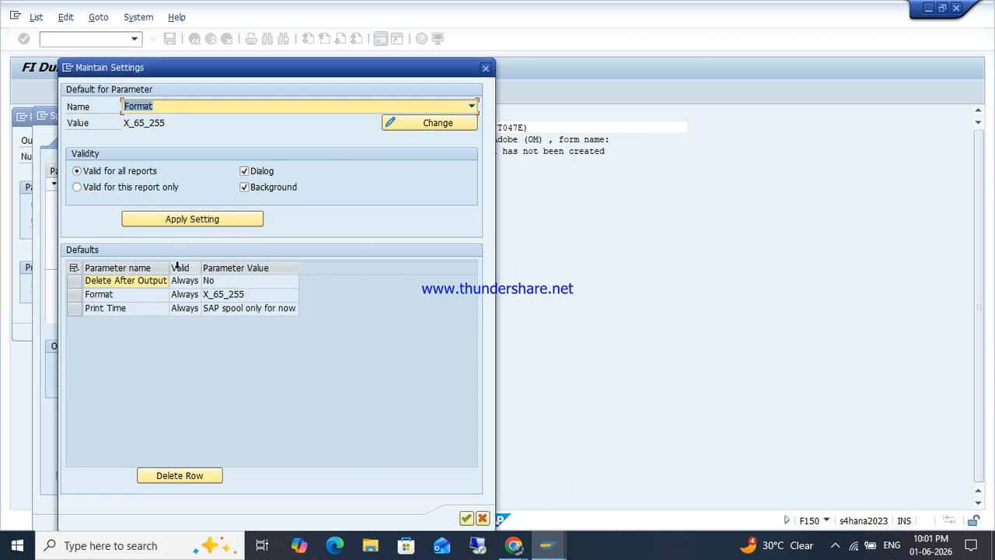
key(Return)
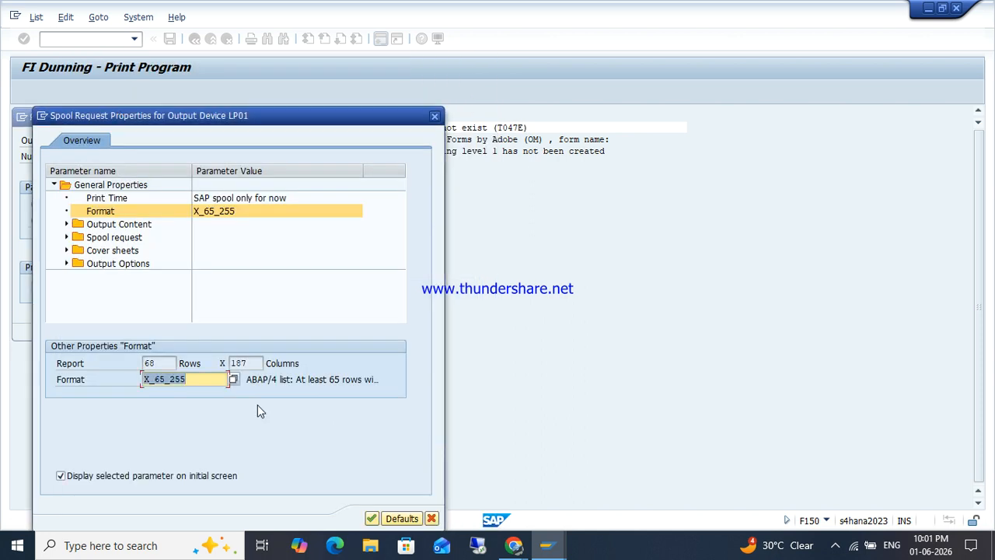
- Accept the spool properties and send the log list on LP01 to the SAP spool only
click(371, 518)
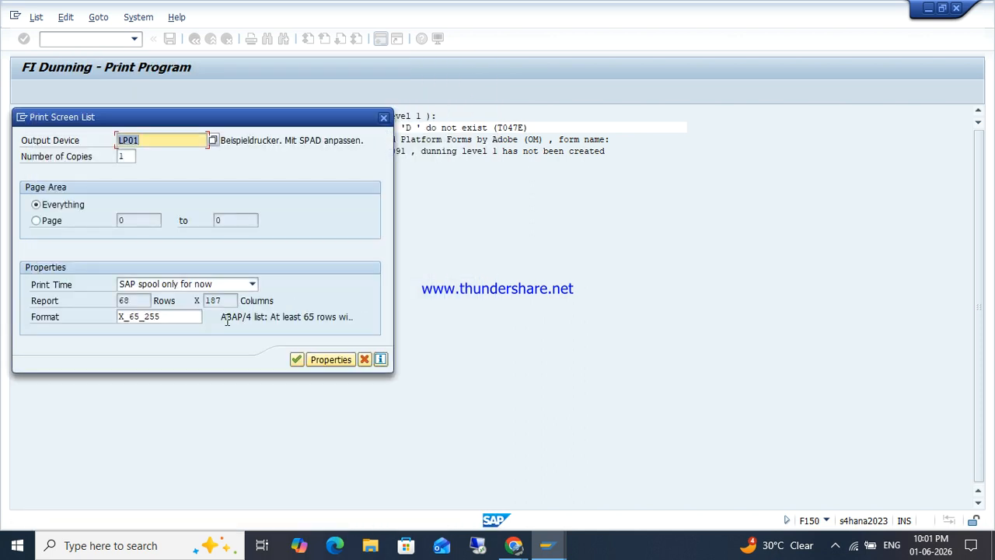
click(296, 359)
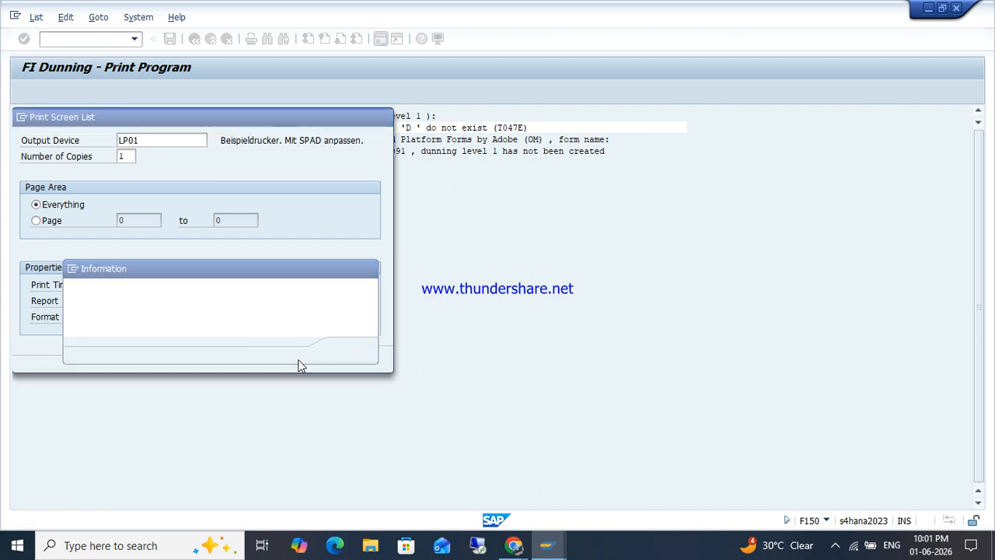
click(348, 351)
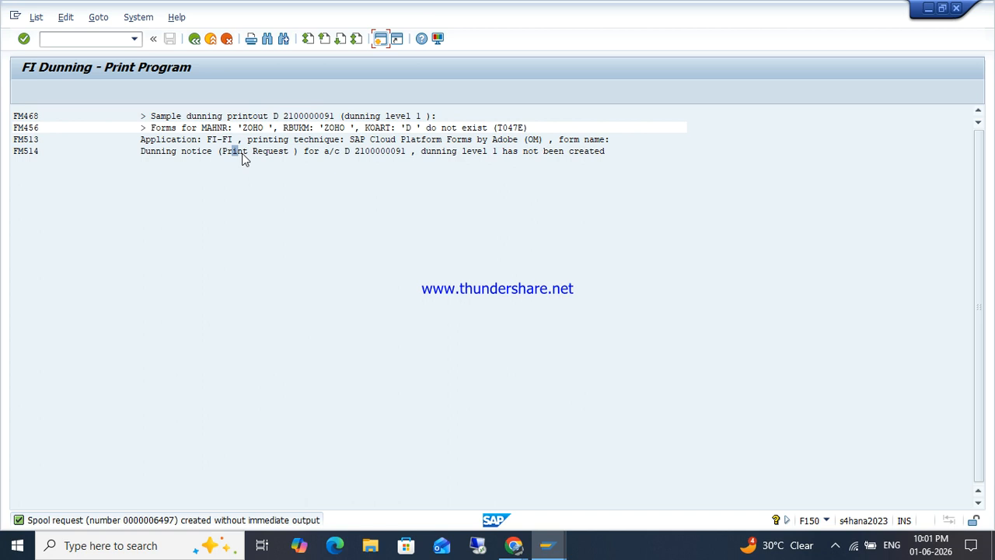
- Follow the spool message's help to transaction SP02, view the contents of spool request 6496, and return to the request list
click(152, 523)
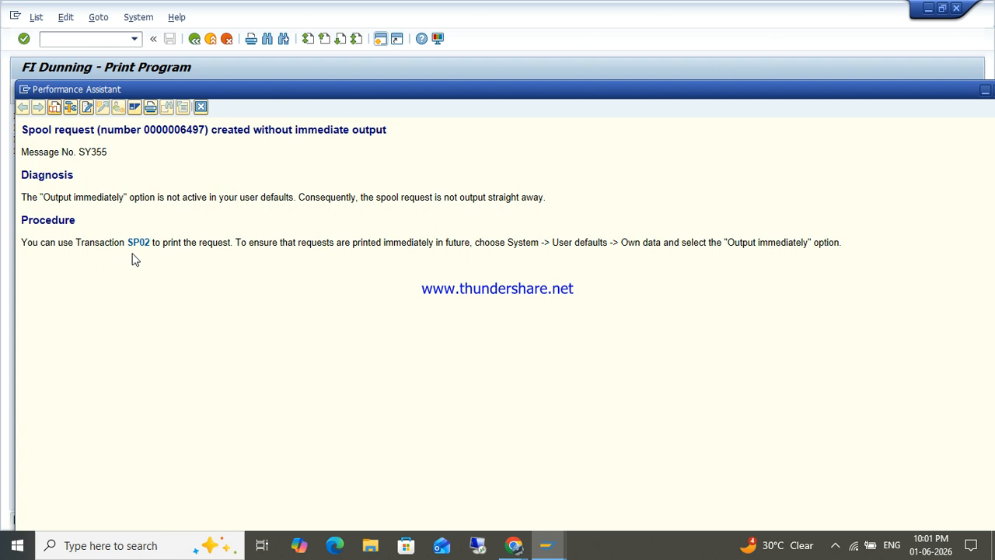
click(138, 244)
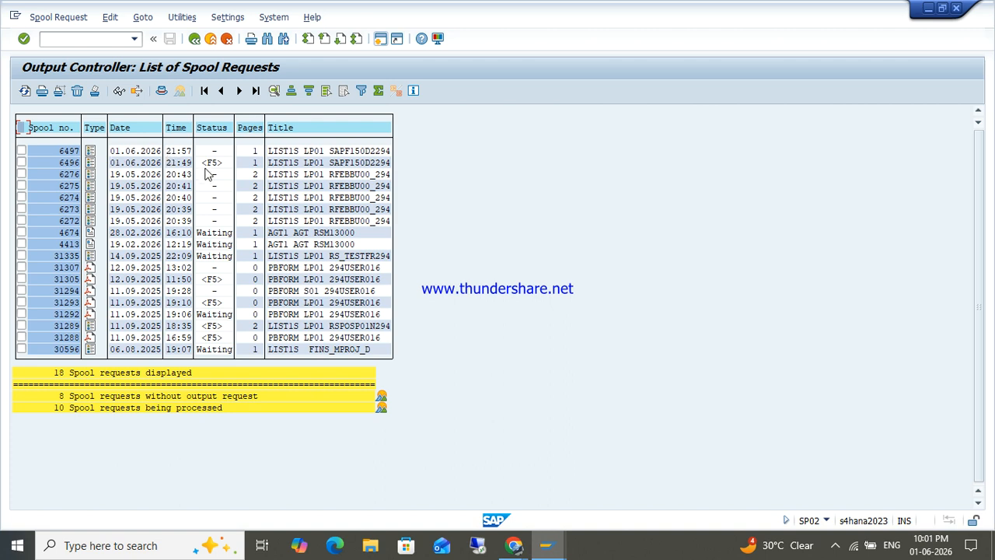
click(91, 164)
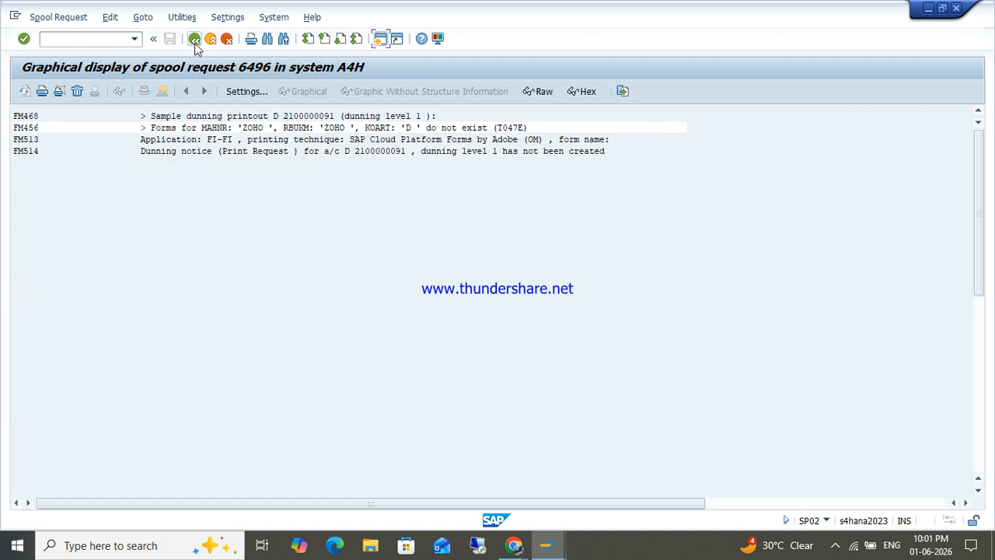
click(195, 40)
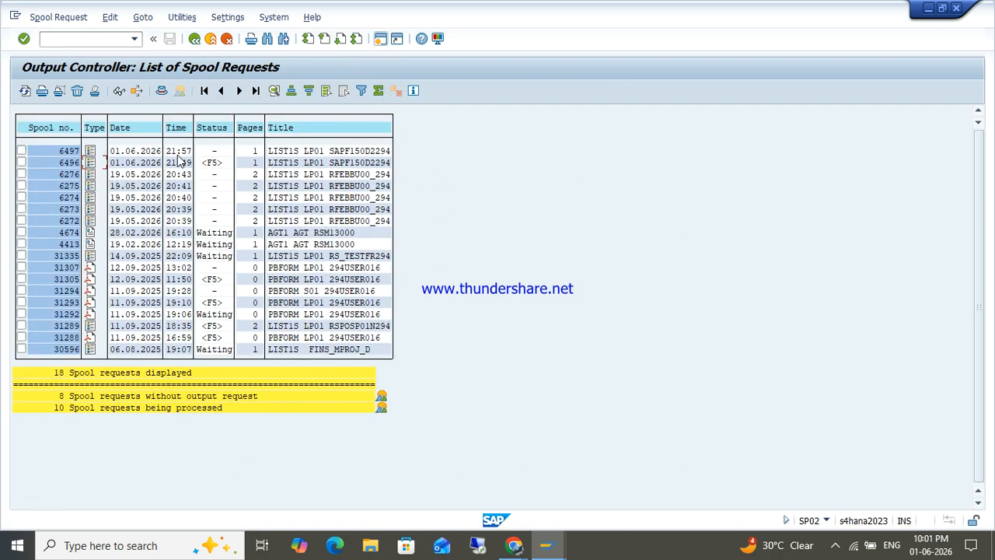
- Give spool request 6497 the title ZOHO and print it directly, saving the changed attributes first
double_click(307, 154)
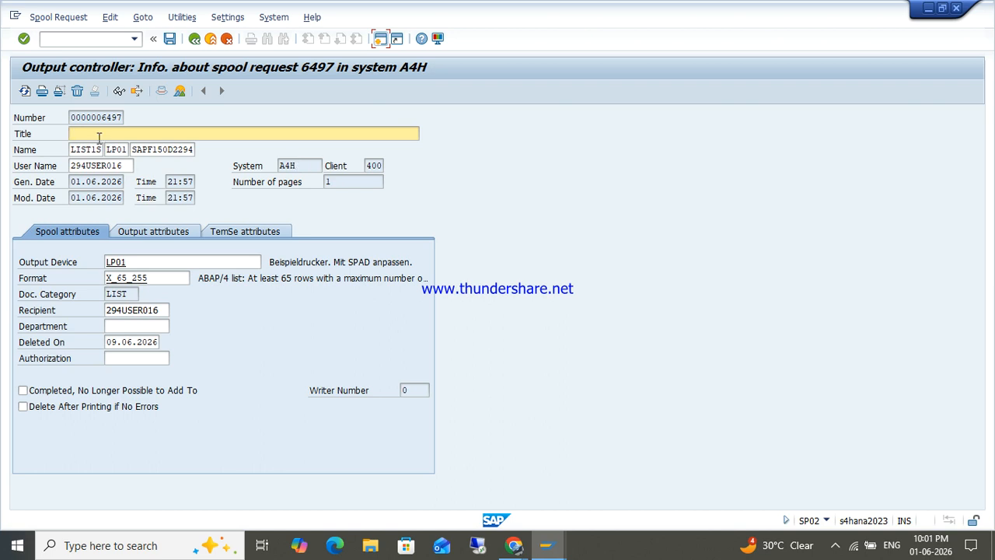
click(99, 136)
text(ZOHO)
key(Return)
click(43, 92)
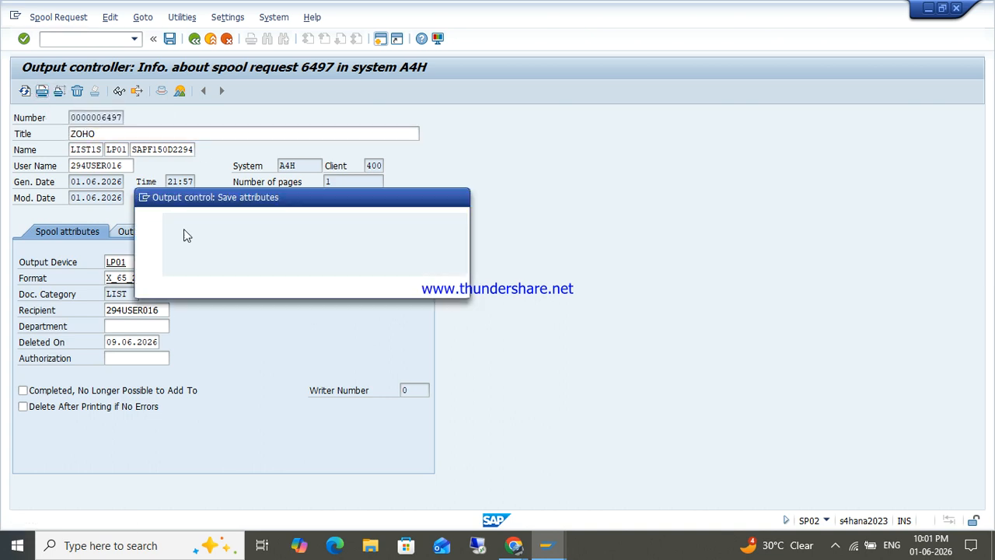
click(194, 286)
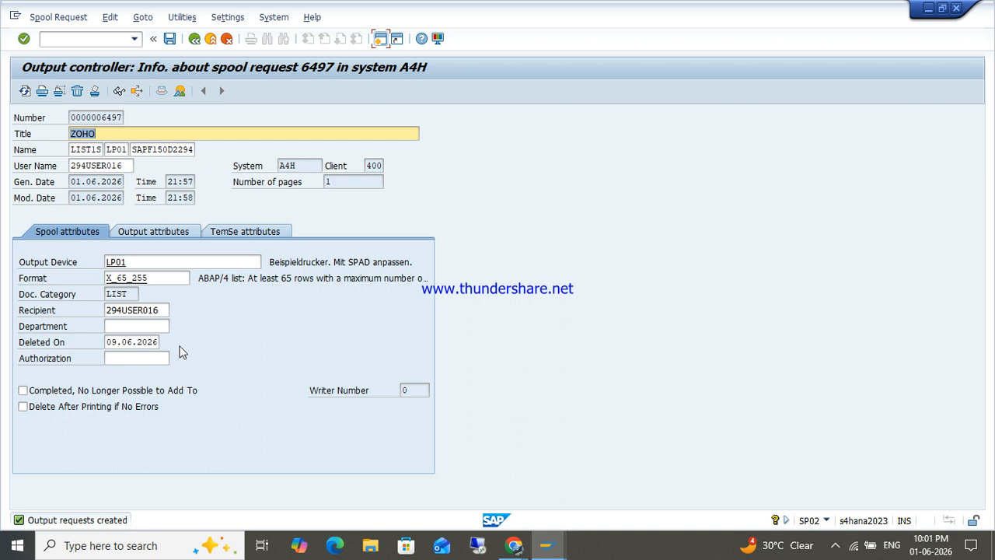
- Set the spool request's department to FINANCE, save the change, and open its detailed print parameters
click(131, 327)
text(FINANCE)
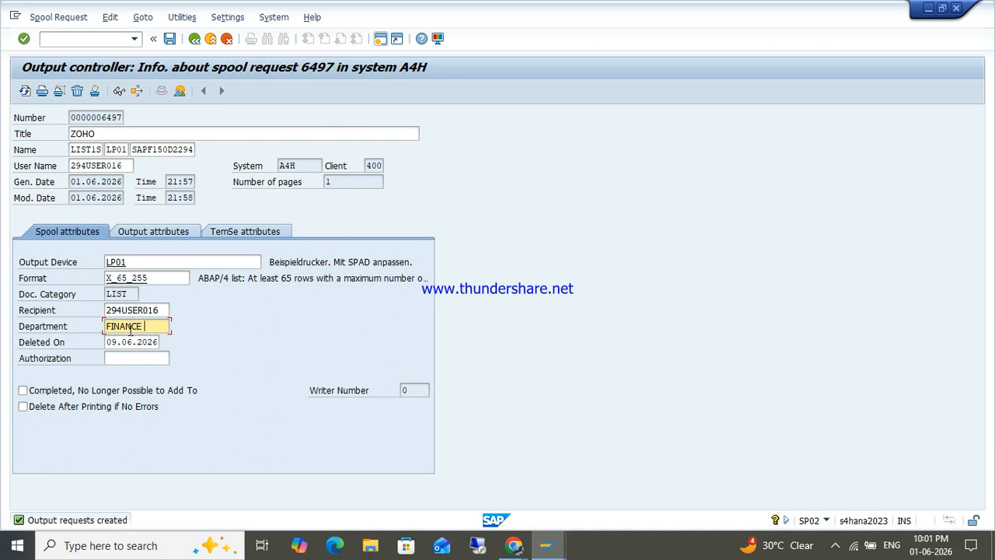
key(Return)
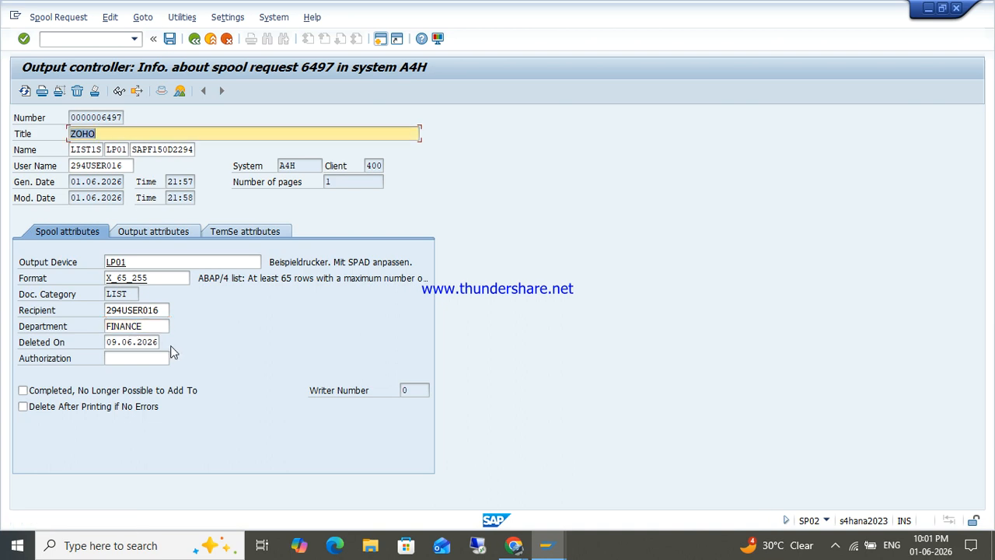
click(58, 93)
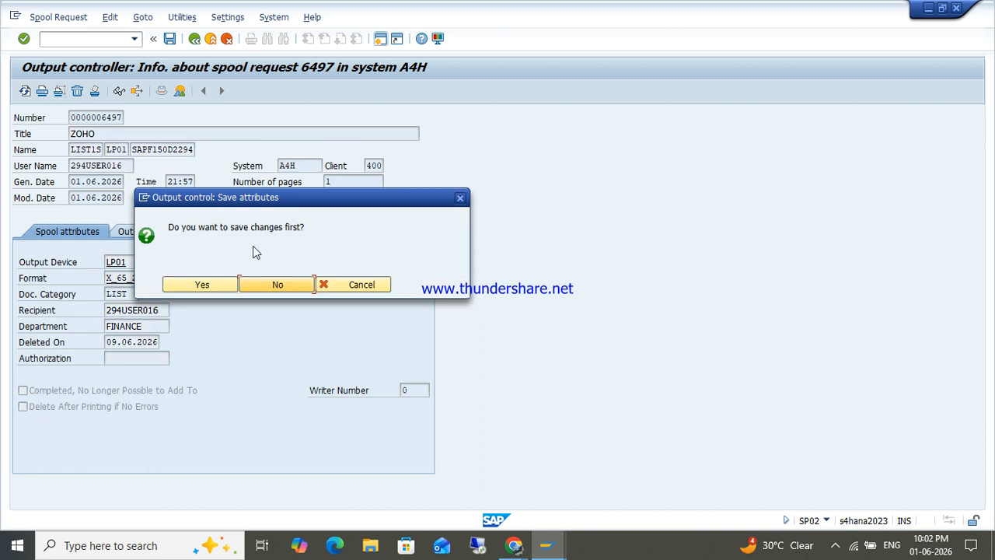
click(187, 284)
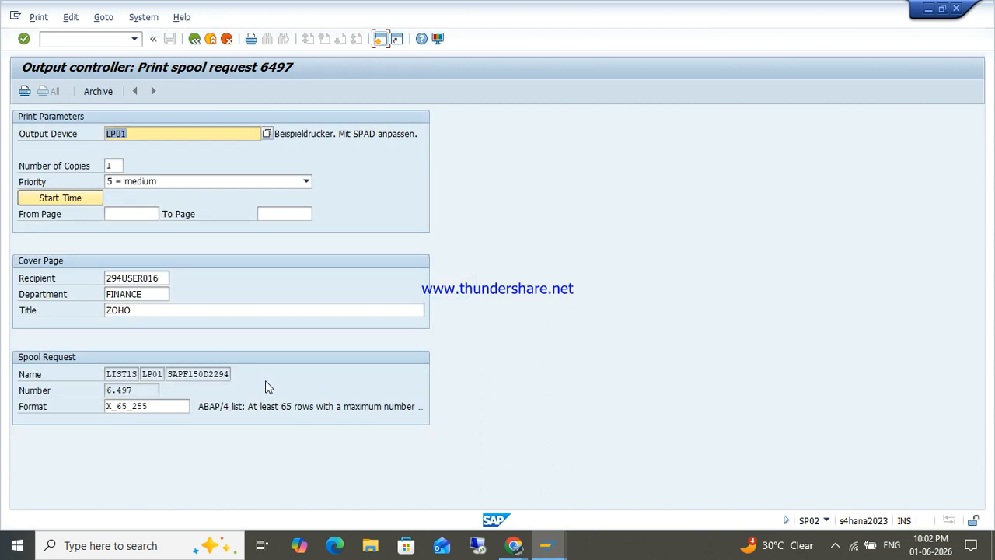
- Show the start time for printing spool request 6497 and try to archive it without an object type or document type
click(52, 198)
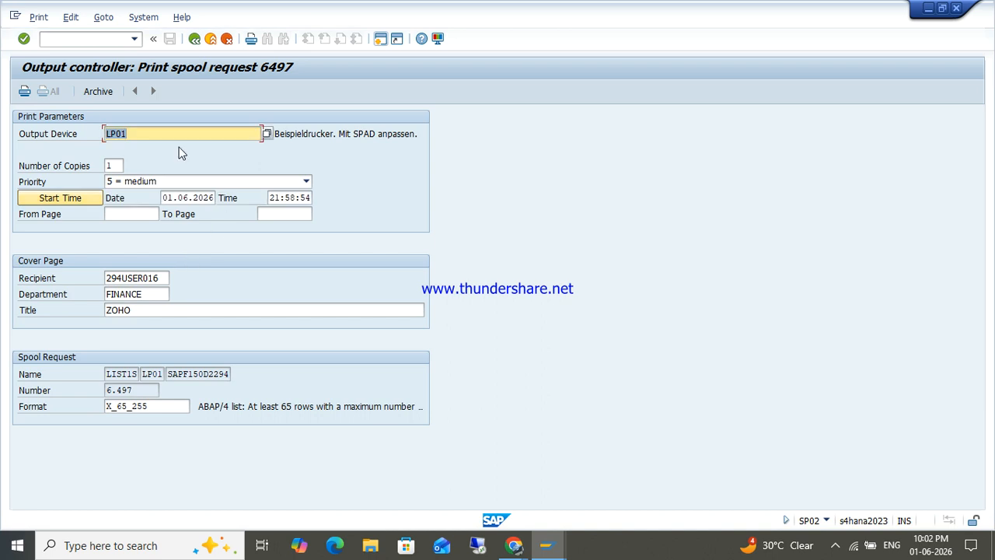
click(98, 92)
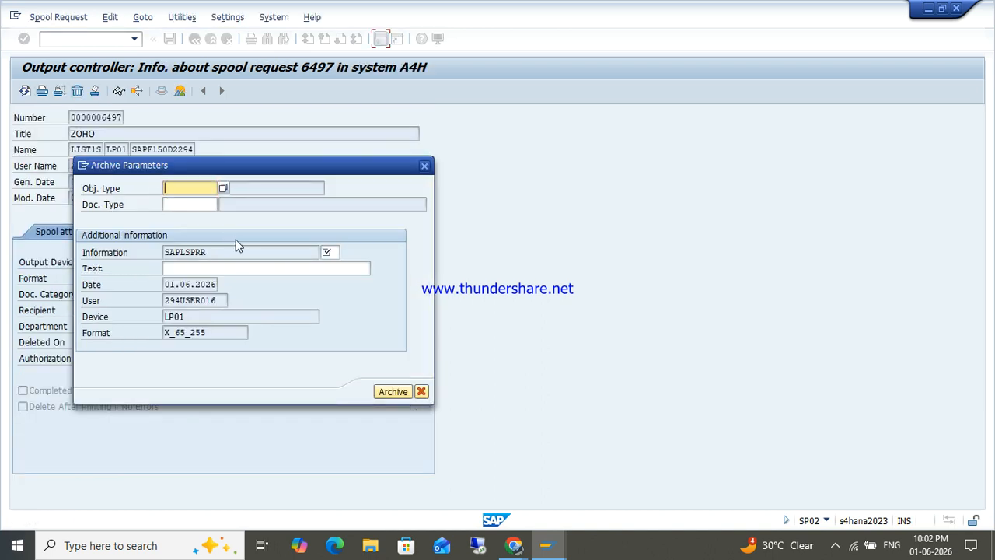
click(393, 391)
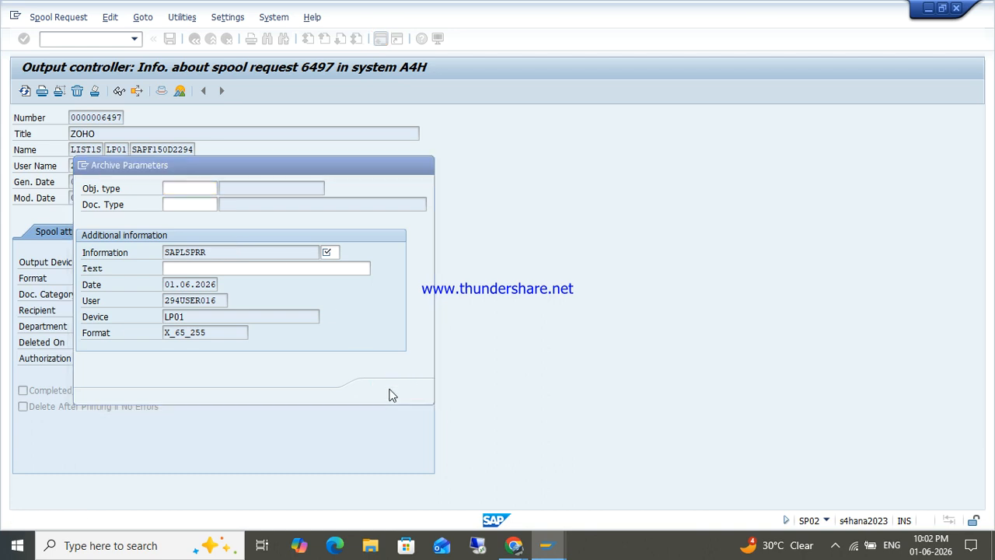
key(Return)
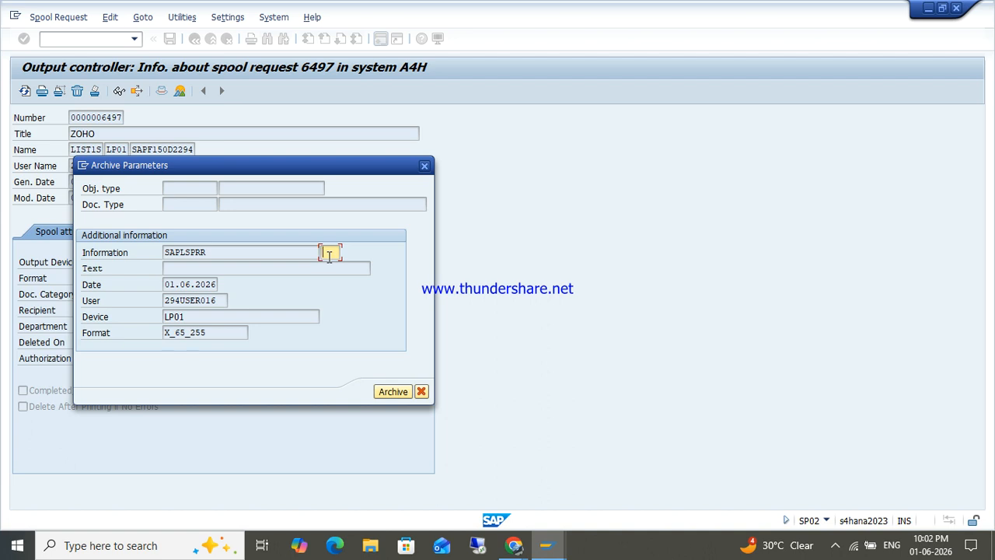
key(Return)
key(Return)
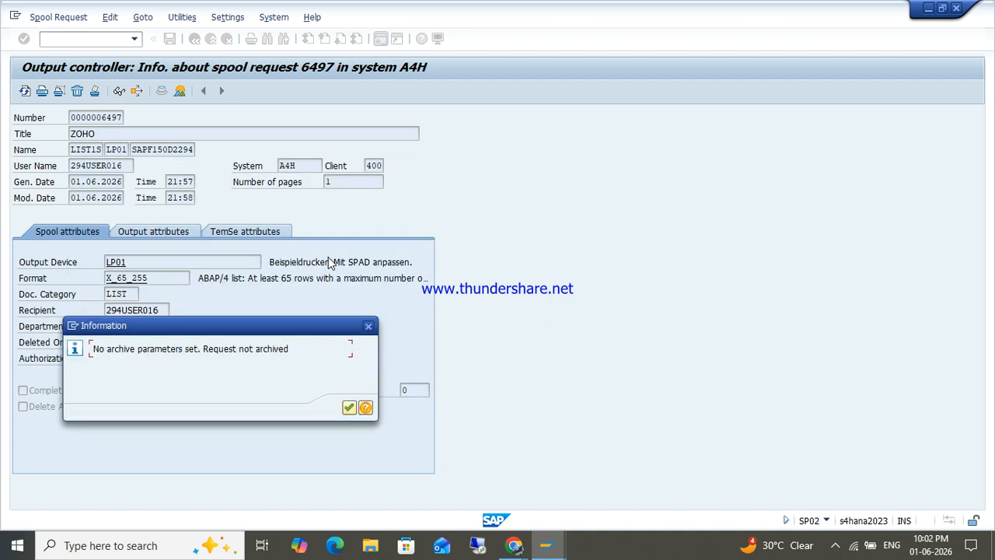
key(Return)
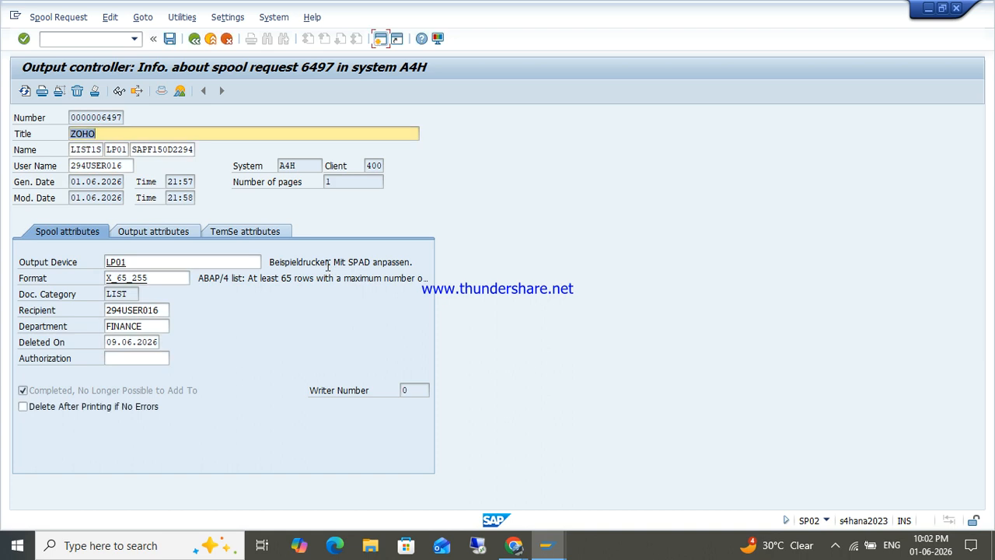
- Review the output and TemSe attributes of spool request 6497, and print it directly again
click(150, 236)
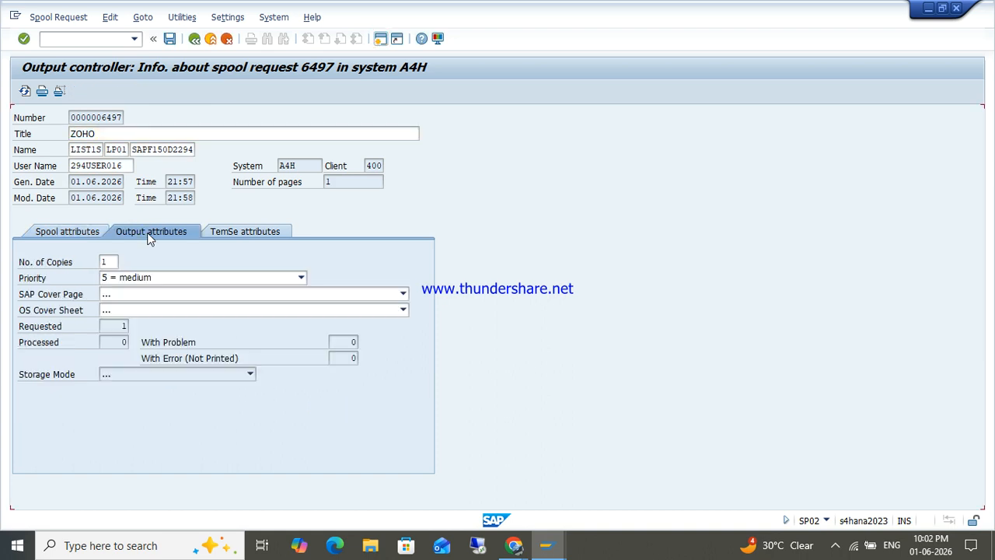
click(230, 233)
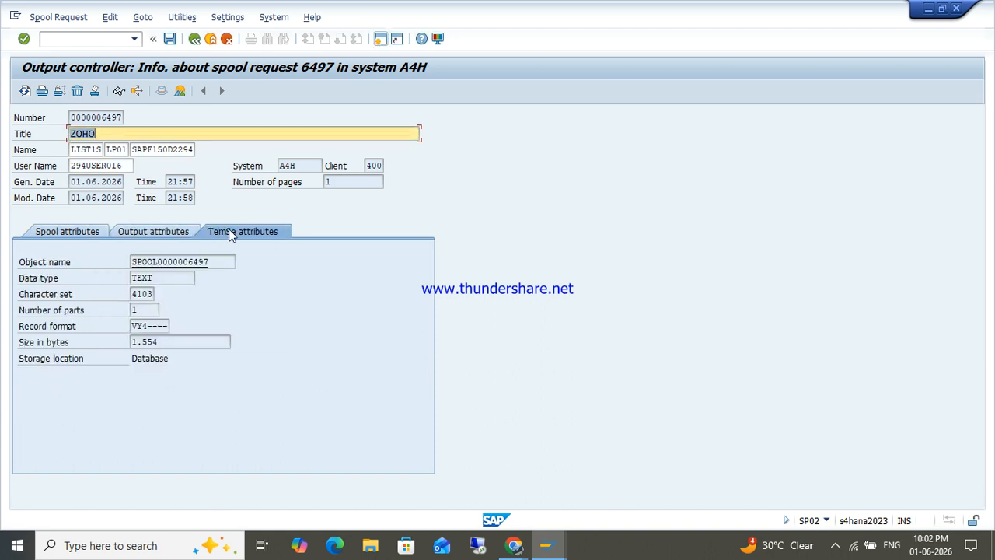
click(77, 233)
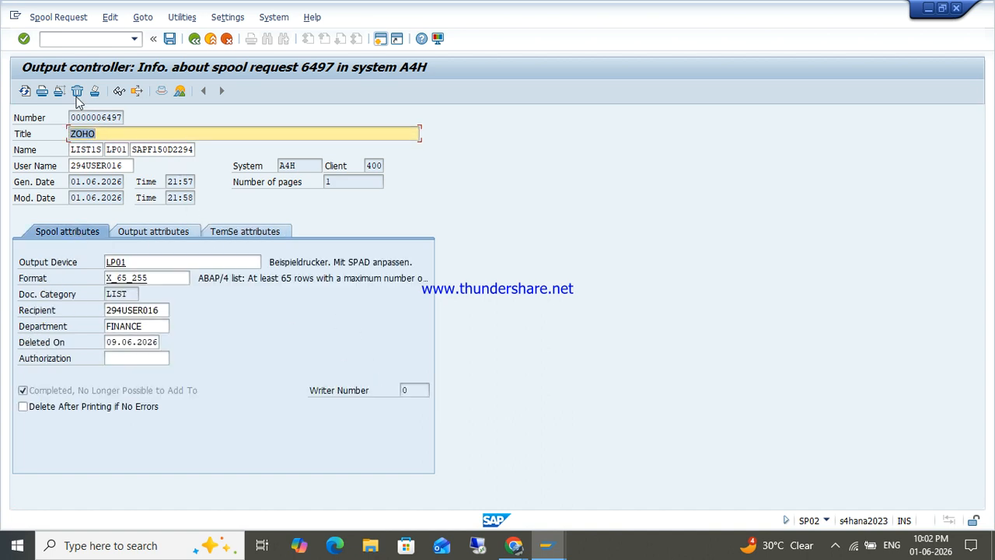
click(43, 91)
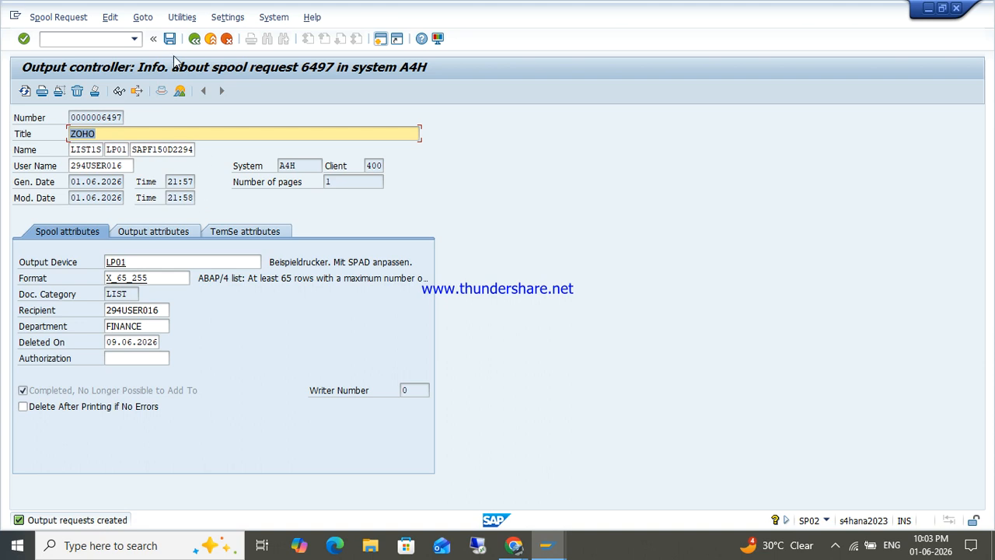
- Open output request 1 from the output requests of spool request 6497 and display its available print tickets
click(144, 19)
click(182, 17)
click(142, 19)
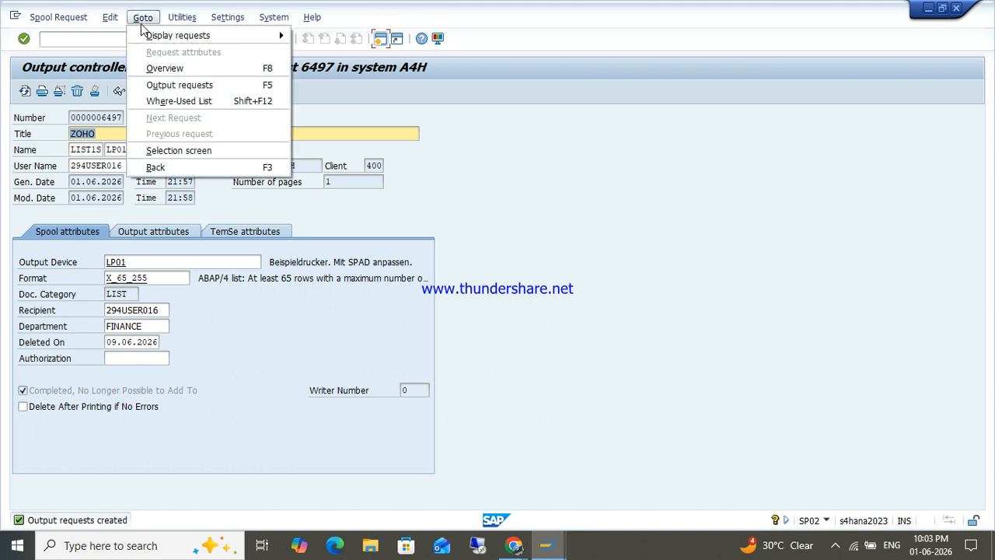
click(181, 87)
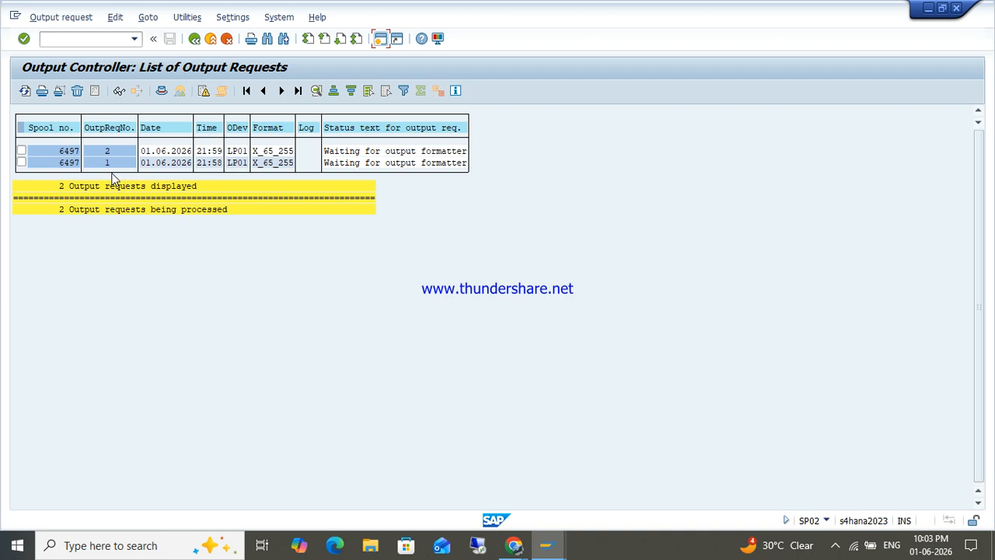
click(205, 164)
double_click(205, 164)
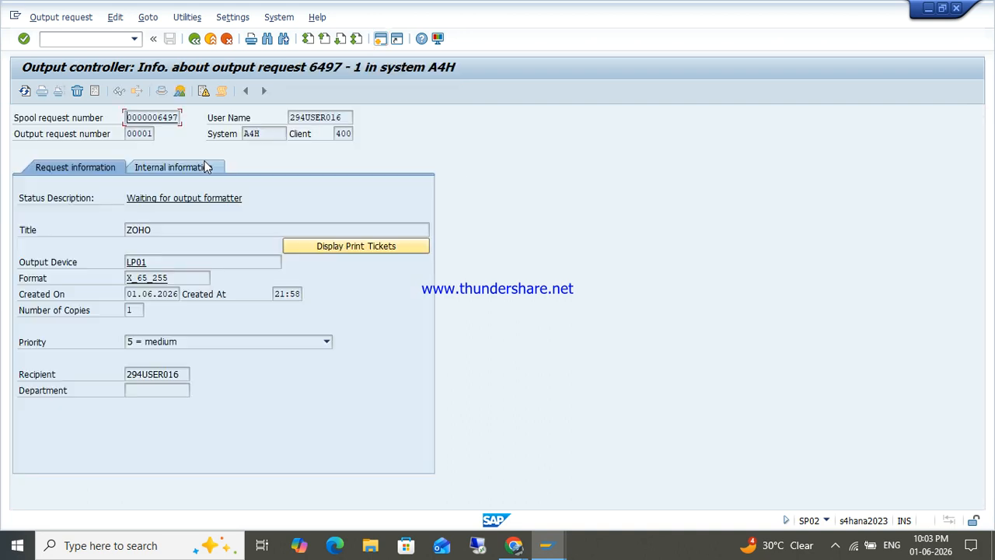
click(342, 245)
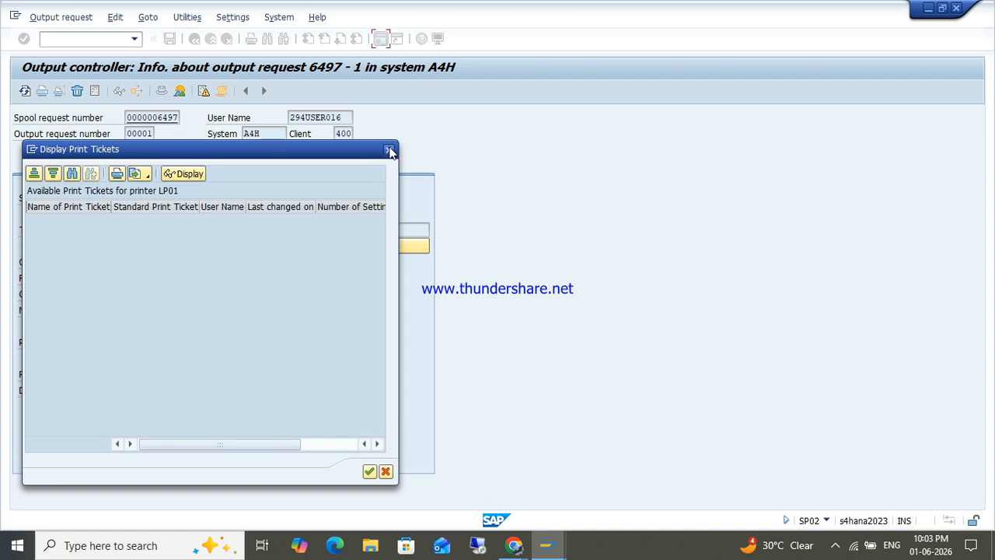
click(389, 150)
- Review the full status description of output request 1 of spool request 6497
click(168, 200)
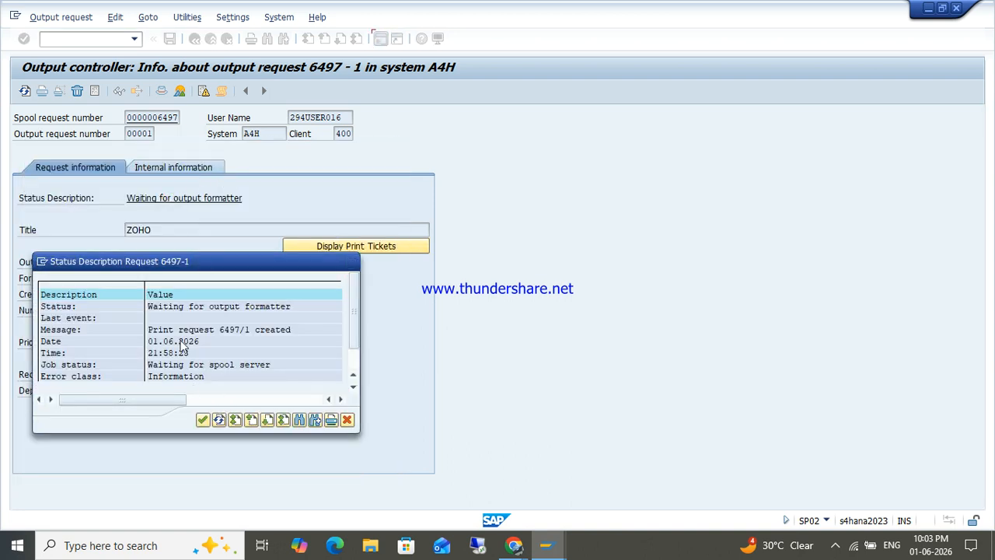
scroll(184, 358, down, 1)
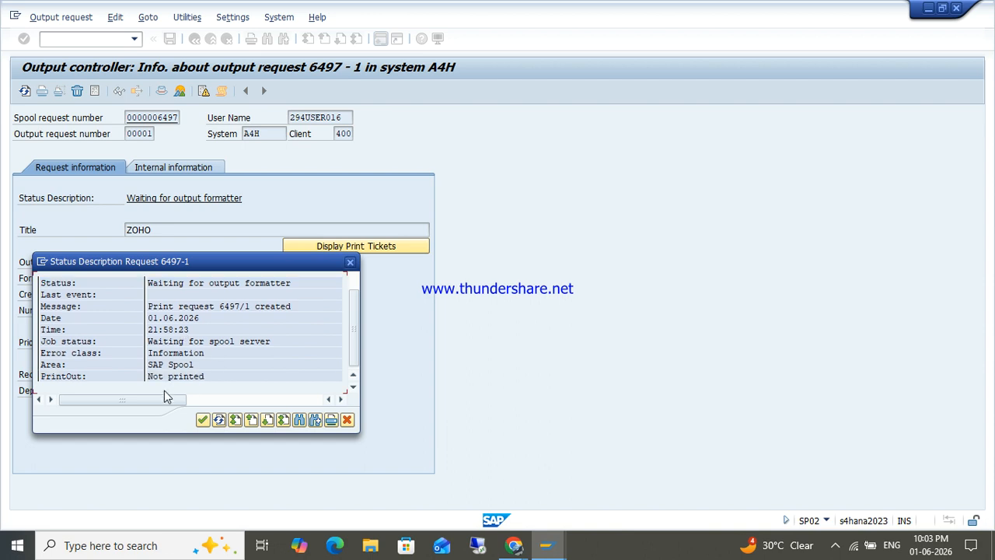
scroll(187, 312, up, 1)
click(186, 311)
double_click(186, 310)
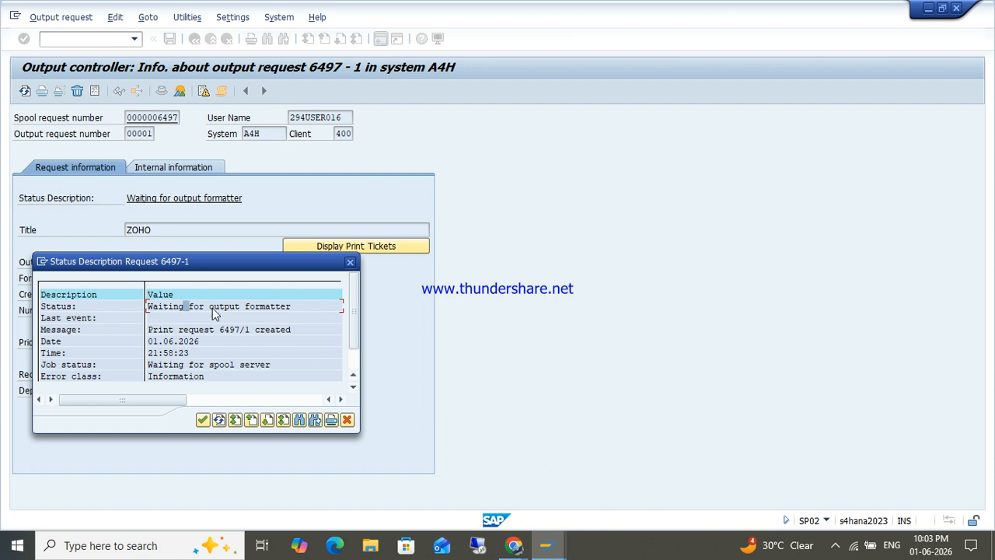
click(204, 420)
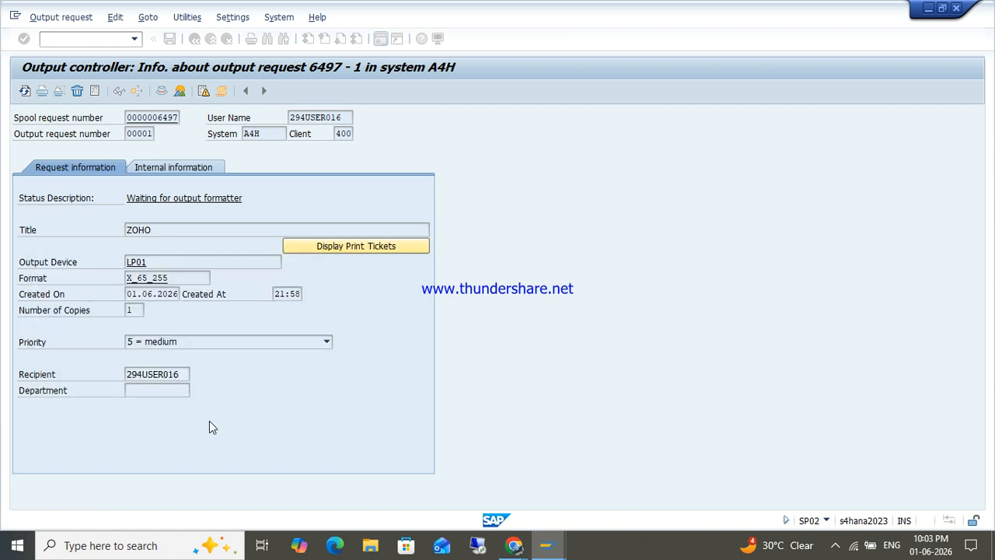
- Show output request 1 as a list and look up the technical information of its Date field
click(180, 92)
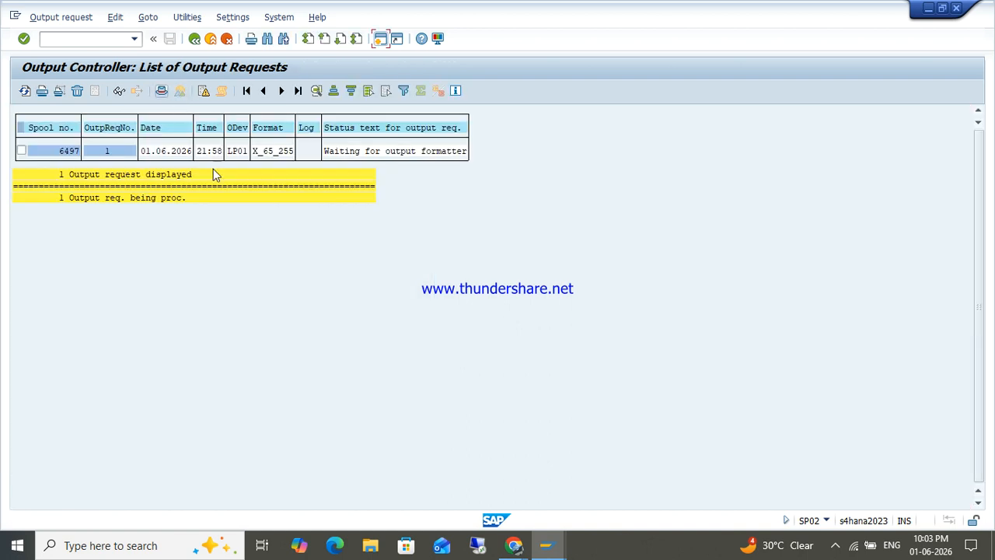
click(172, 159)
key(F1)
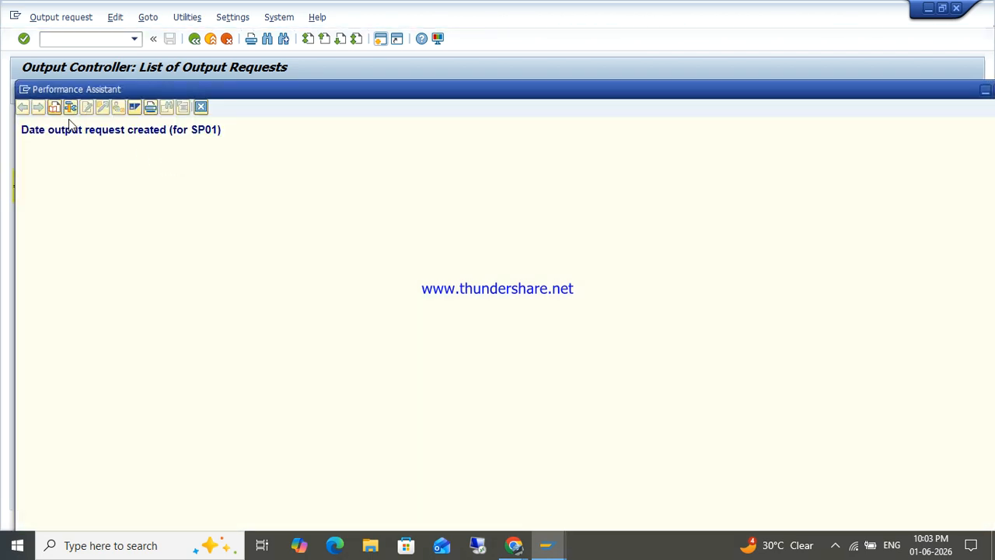
click(71, 107)
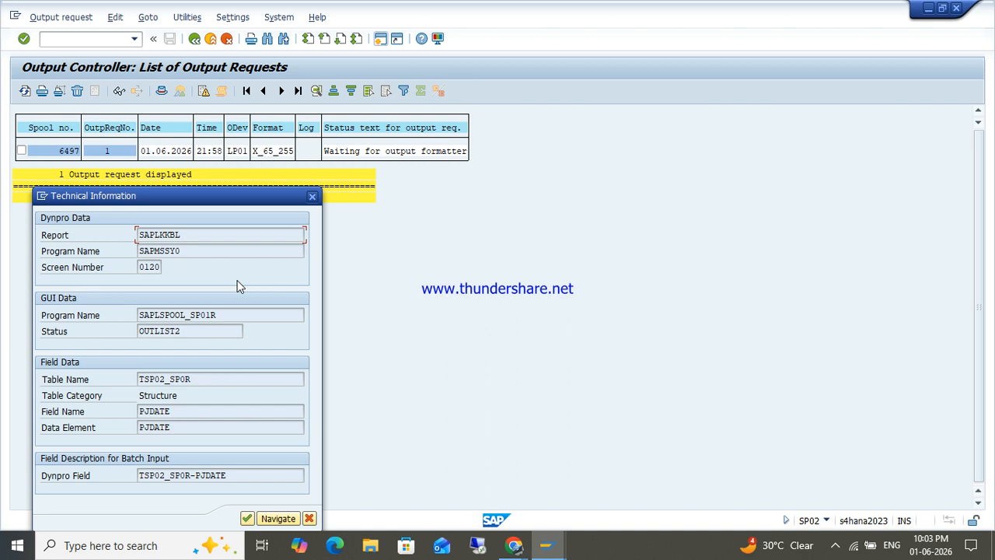
drag(211, 378, 116, 373)
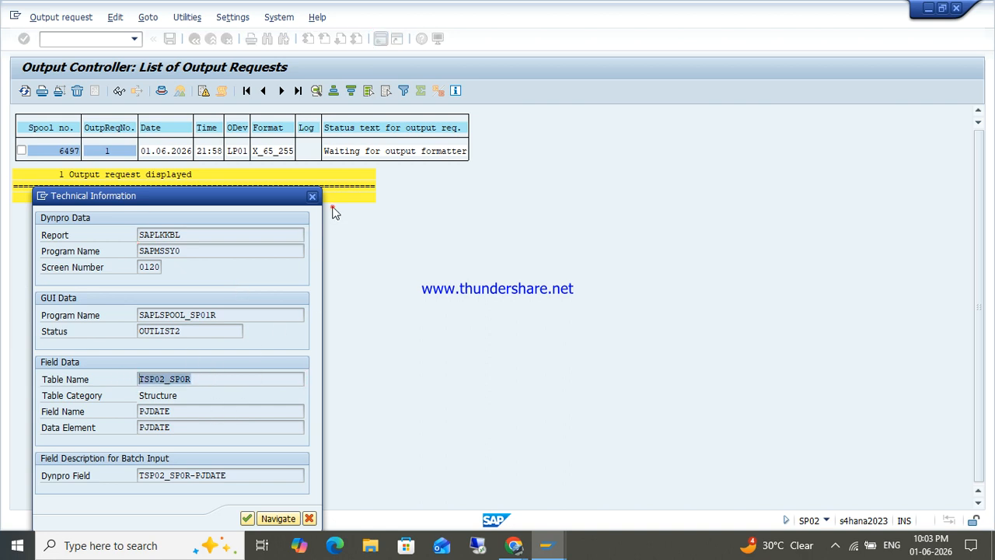
click(312, 196)
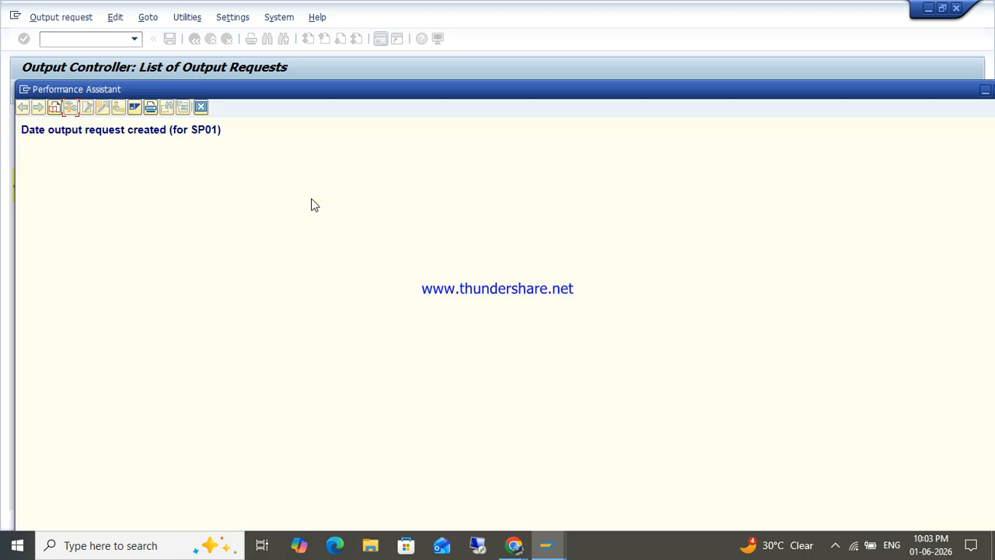
drag(600, 100, 502, 106)
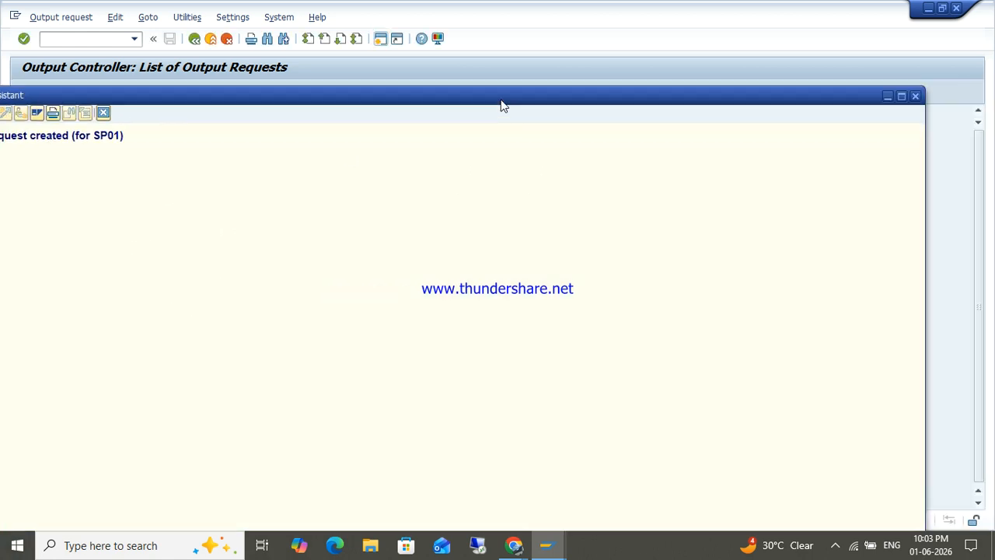
click(915, 96)
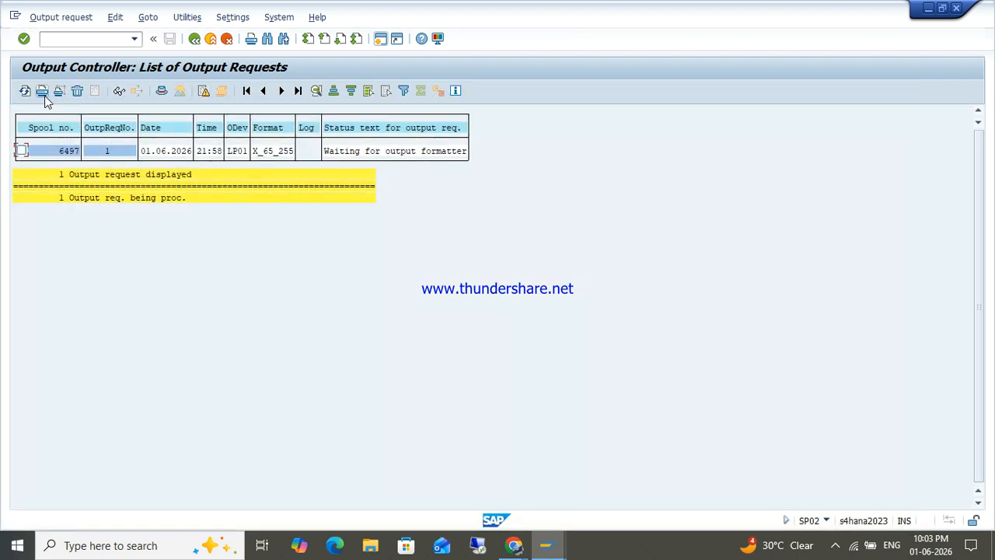
click(115, 18)
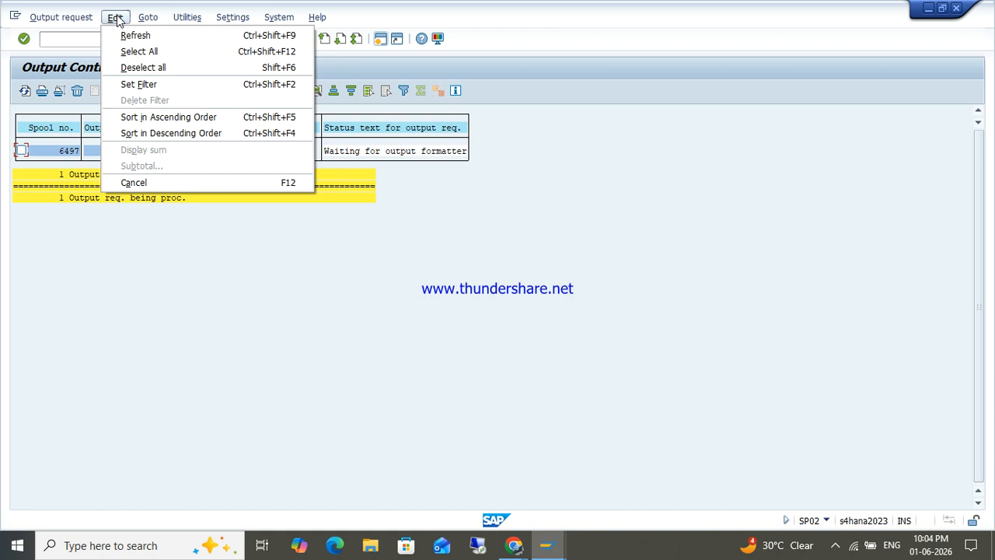
mouse_move(61, 17)
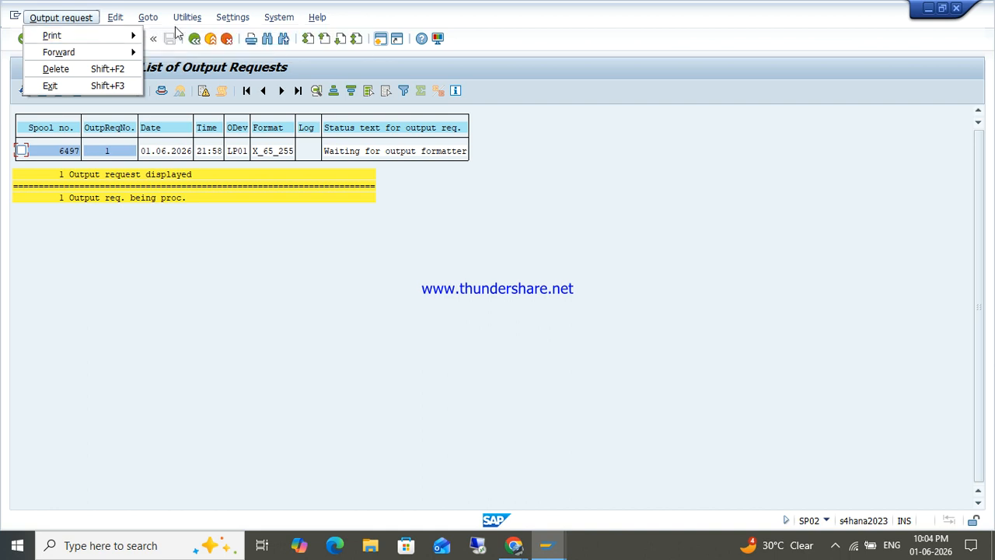
click(293, 276)
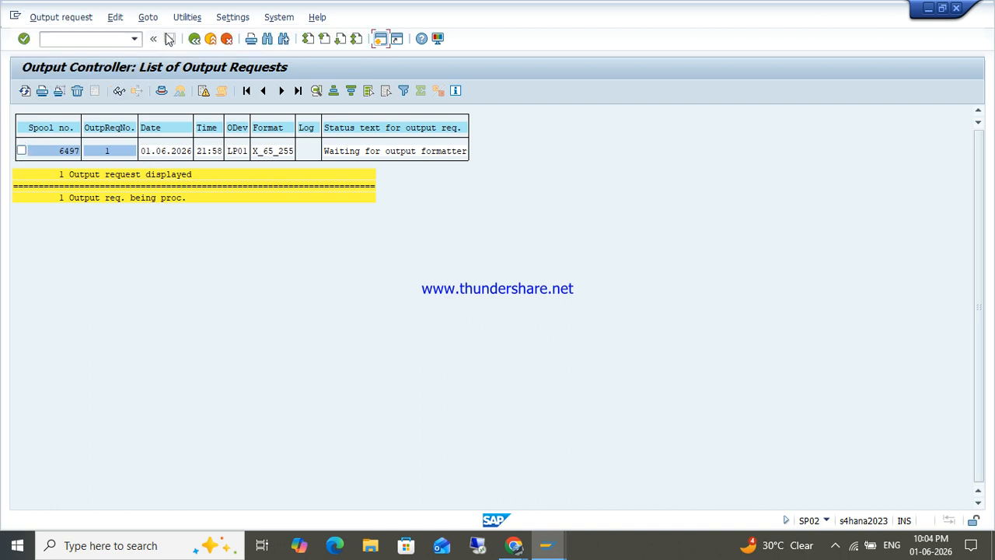
- Return to the spool request list and display the dunning printout contents of spool request 6497
click(194, 39)
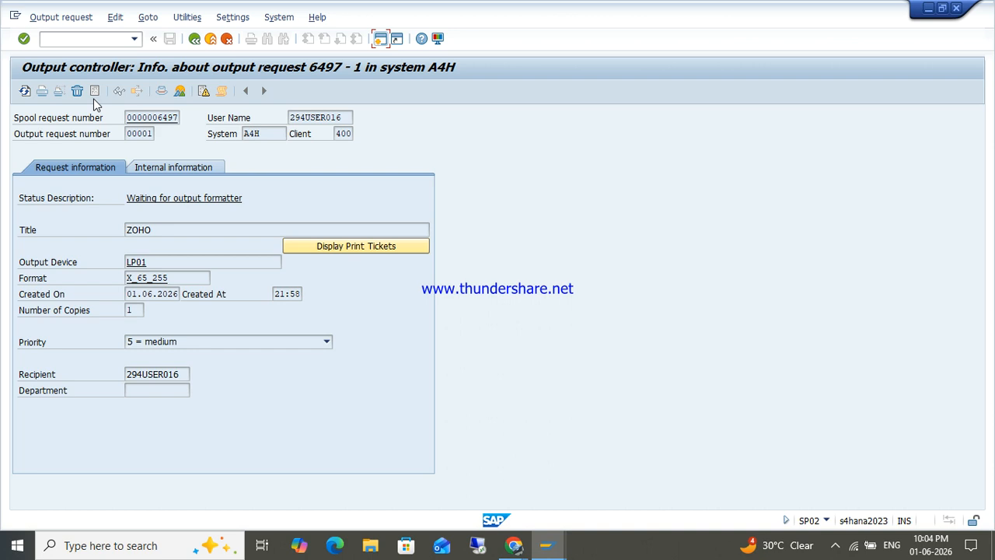
click(24, 92)
click(94, 91)
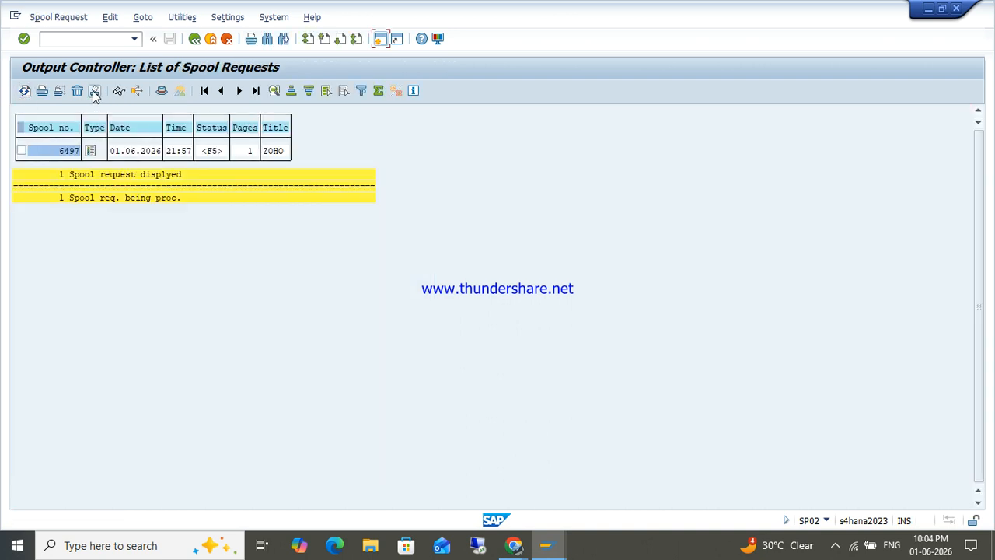
click(90, 151)
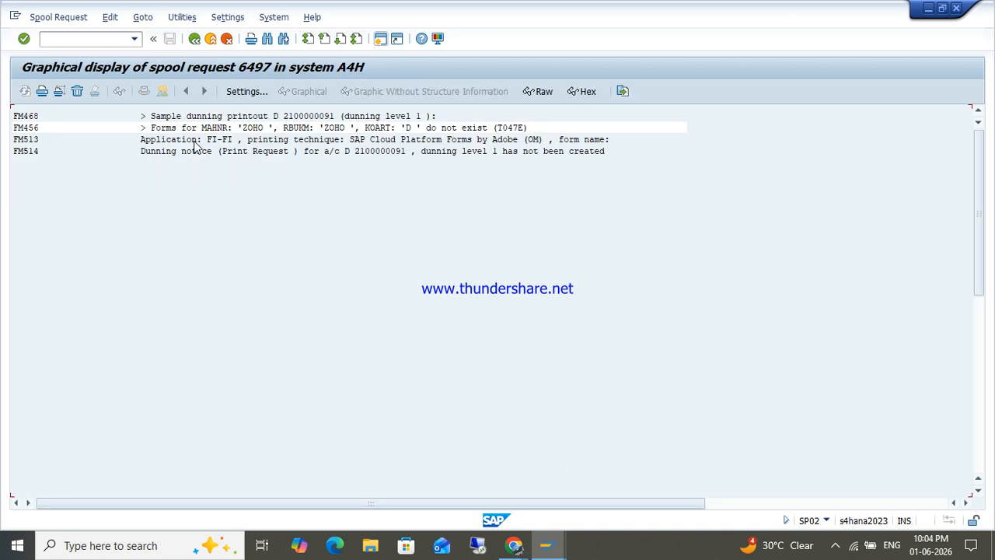
click(195, 141)
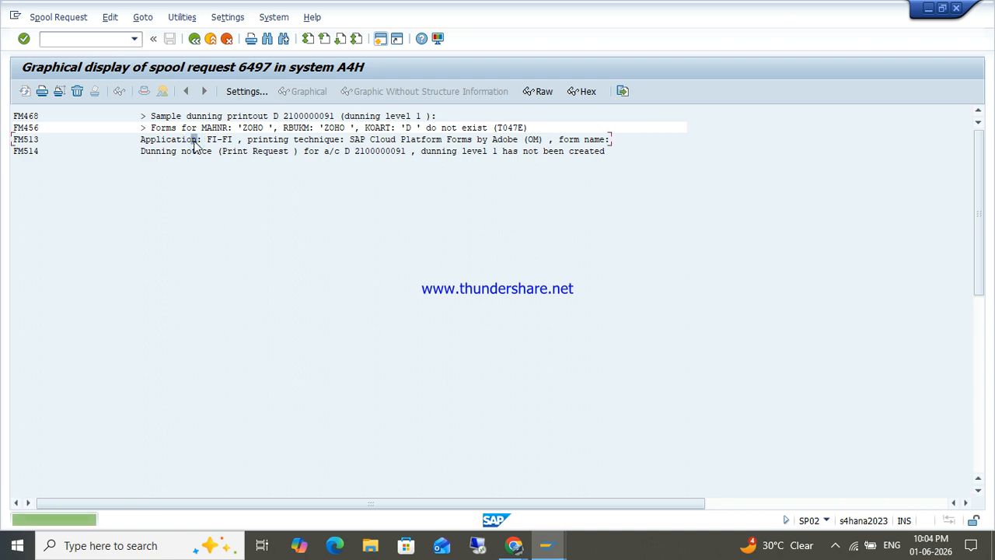
click(205, 128)
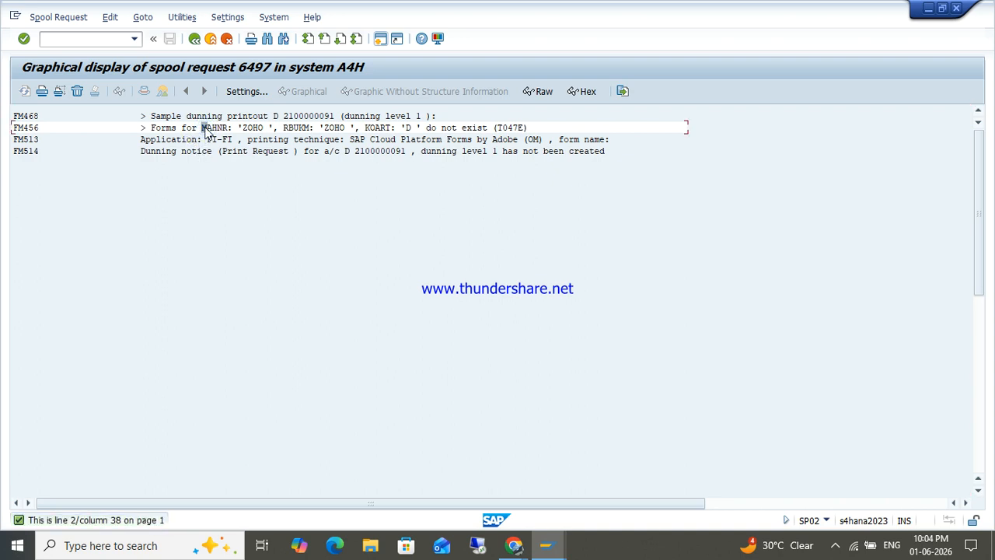
click(199, 118)
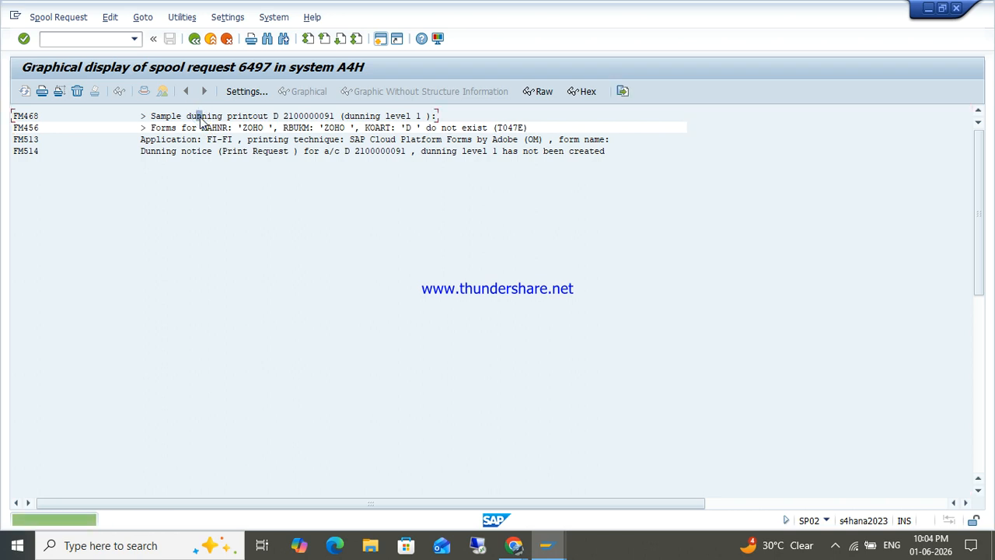
- Check the display settings for spool request 6497 without changing them and view its contents in raw format
click(243, 91)
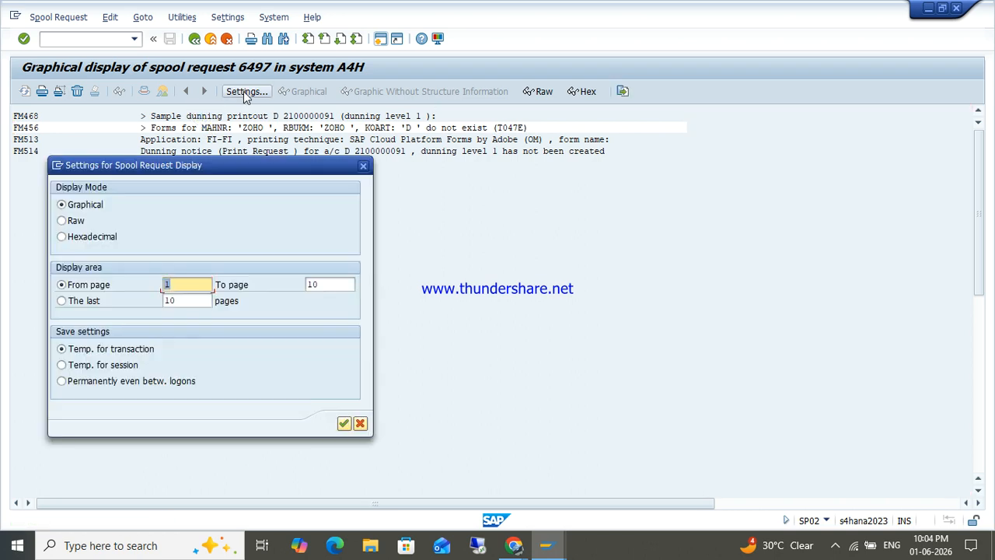
click(344, 423)
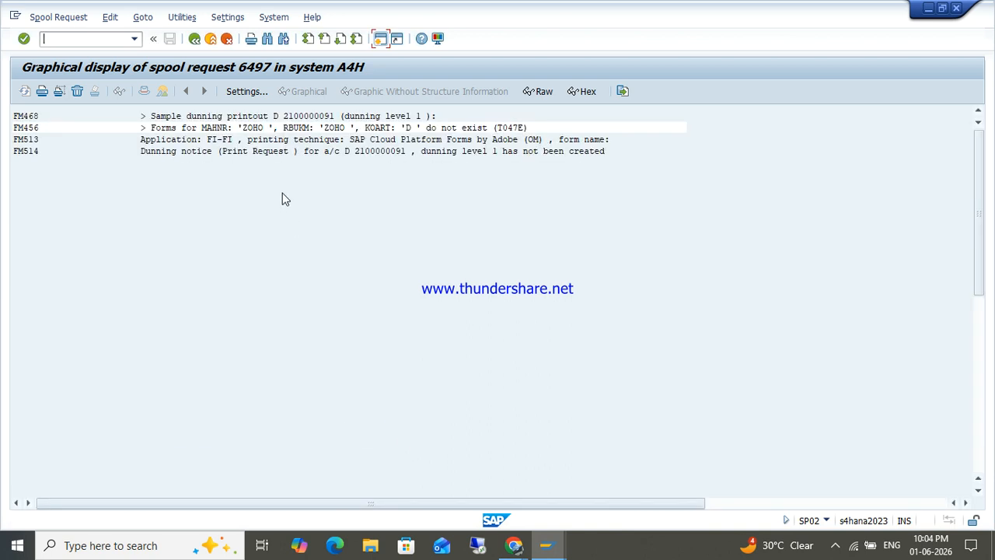
click(542, 91)
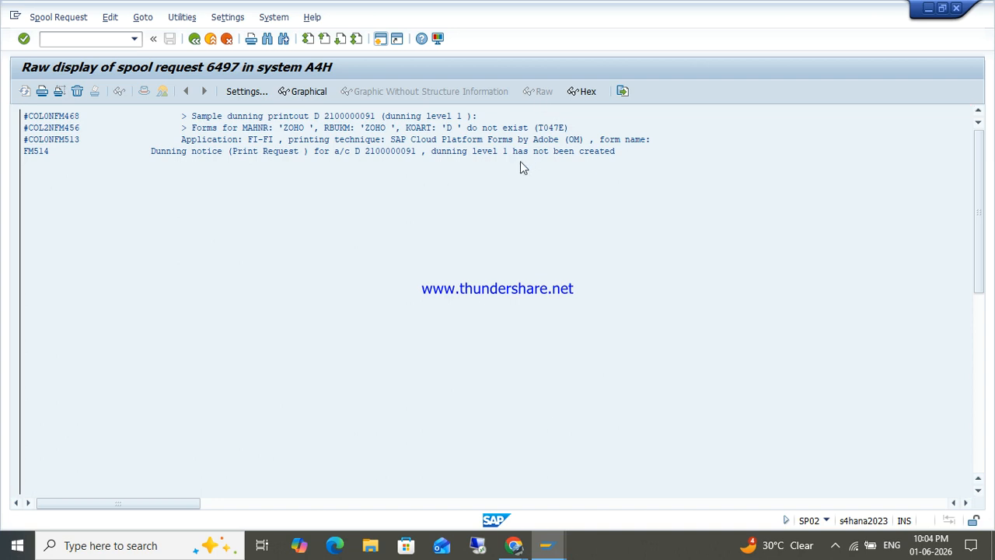
key(F3)
- Examine the internal information of output request 1 and try to look up its generated file on the spool server
key(F5)
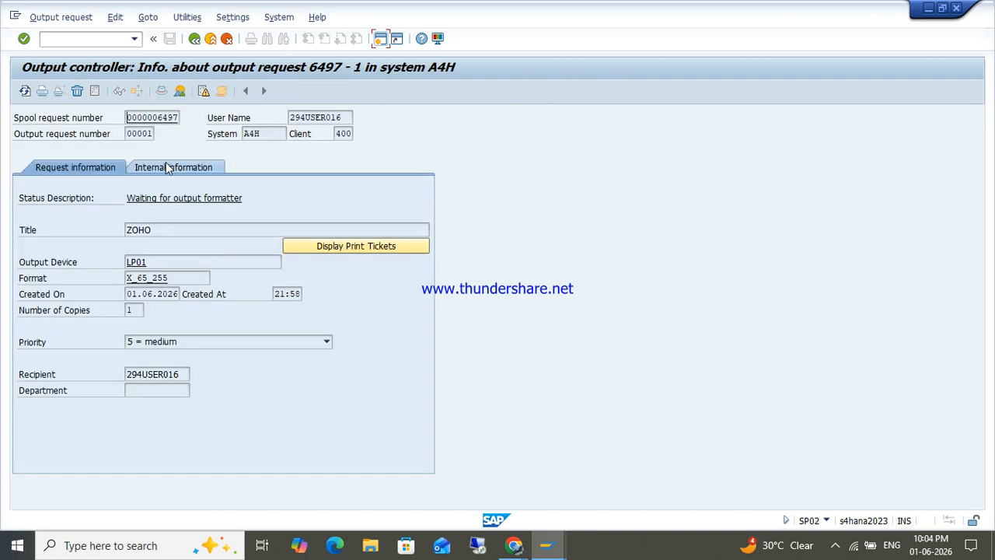
click(164, 167)
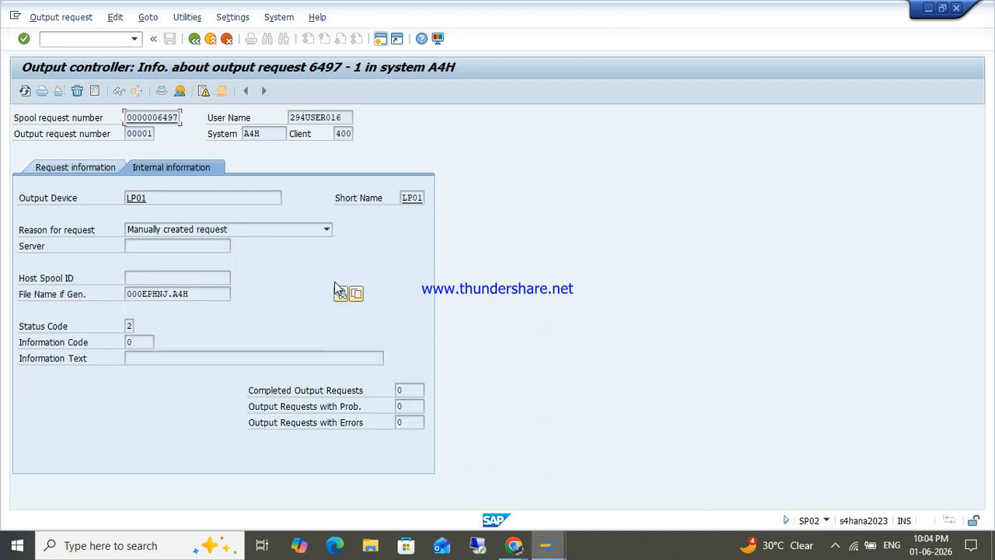
click(345, 295)
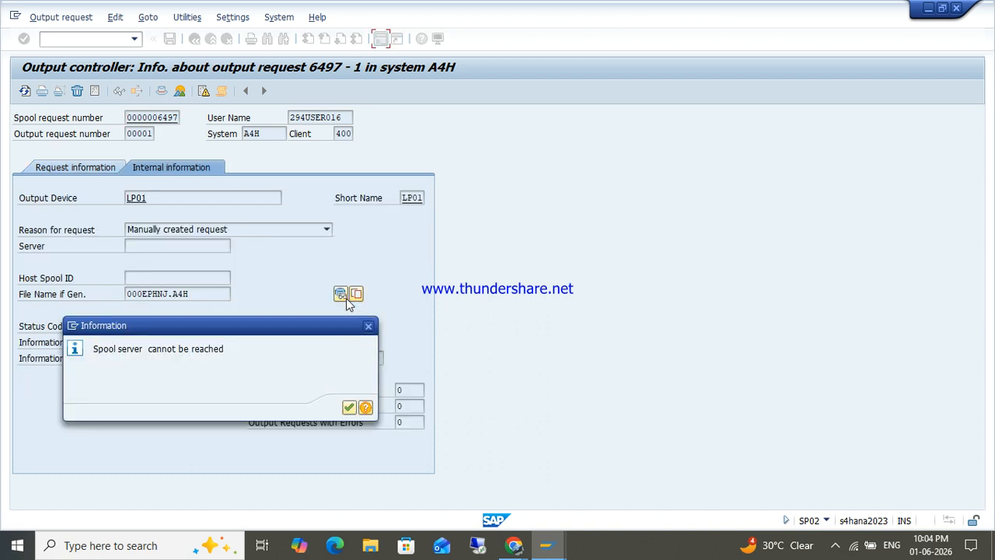
click(368, 327)
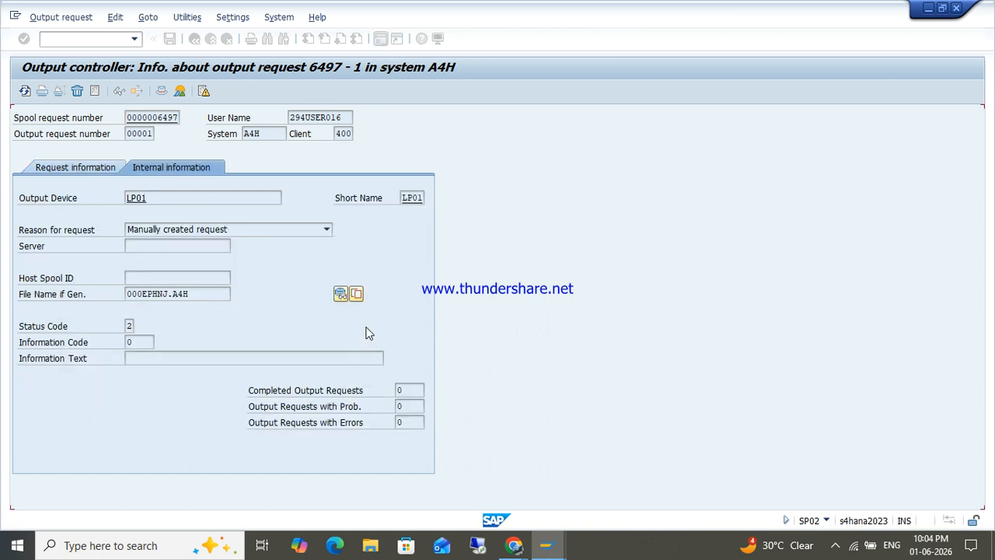
click(341, 296)
key(Return)
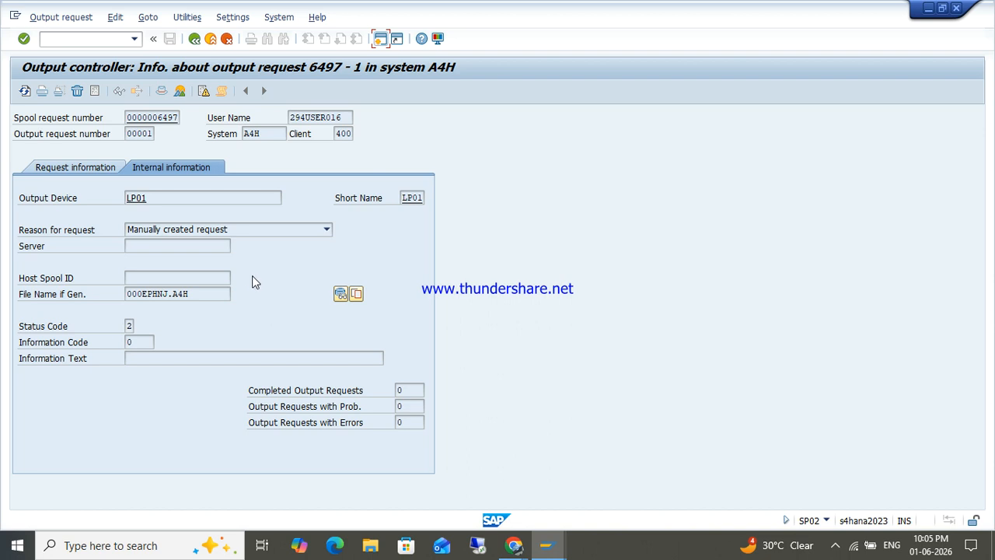
- Return to the attributes of spool request 6497 and enable deletion after printing if no errors occur
key(F3)
click(25, 91)
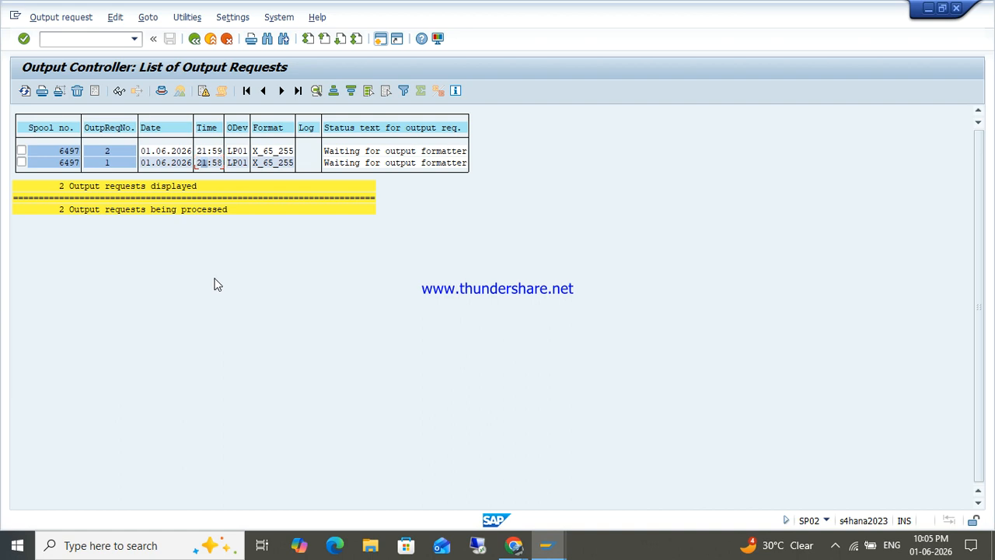
key(F3)
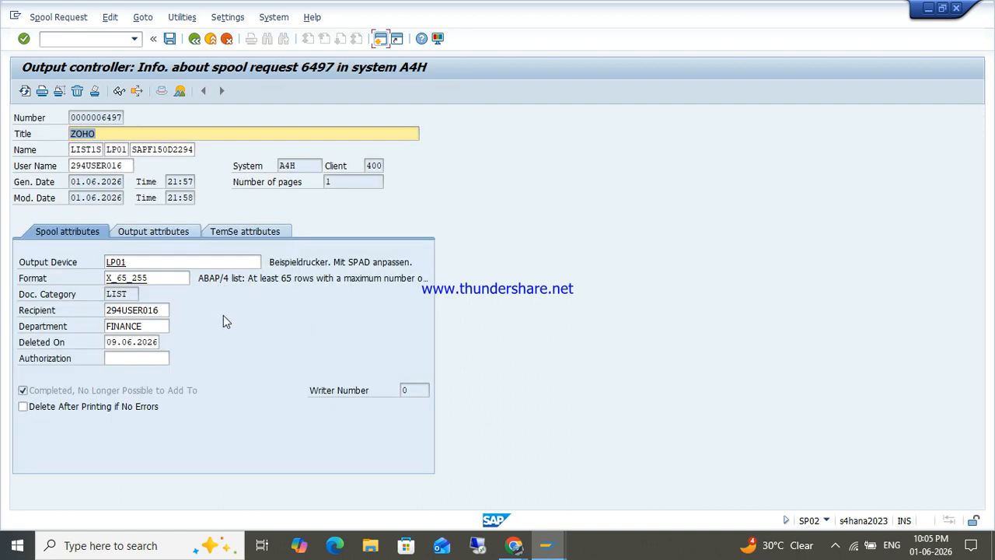
click(215, 405)
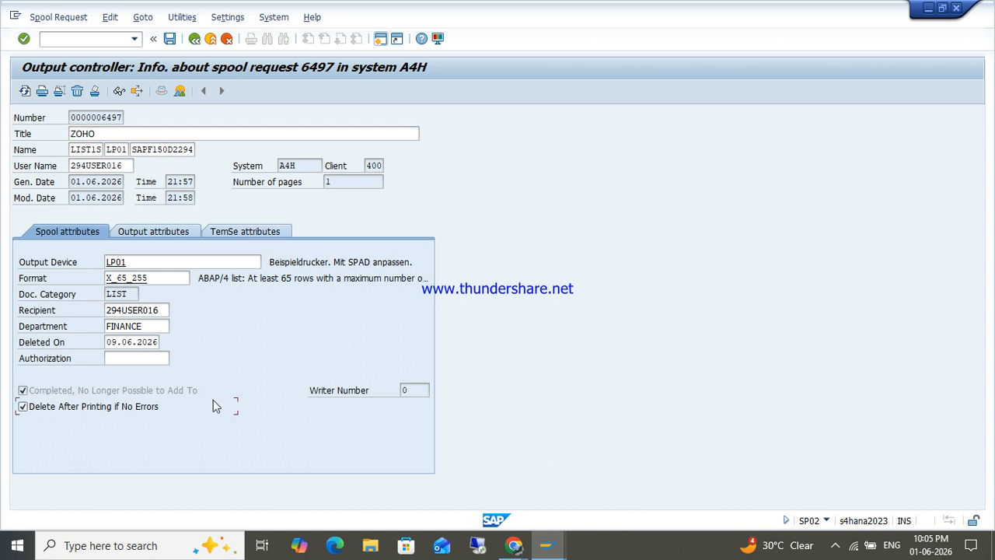
- Save the changed attributes of spool request 6497 and check its where-used list
click(134, 93)
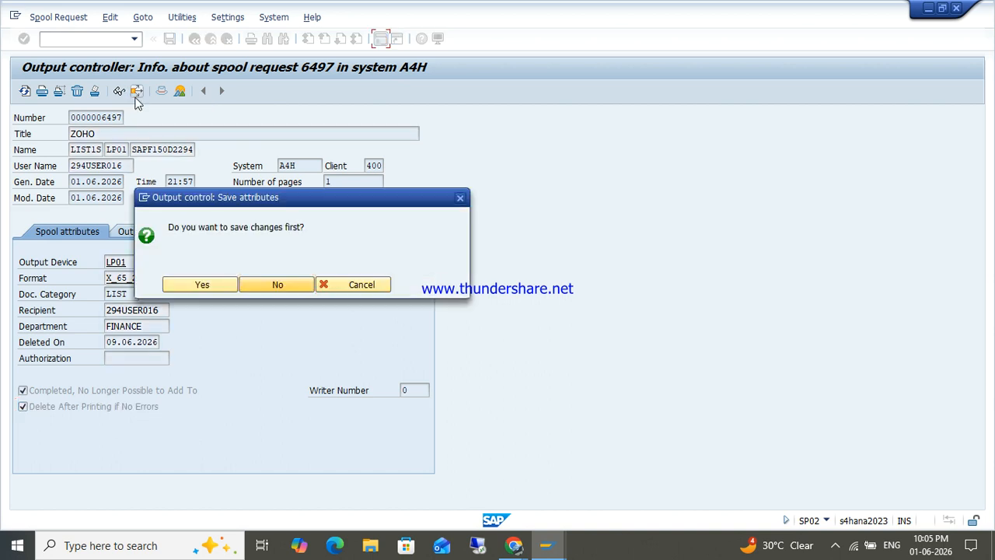
click(192, 285)
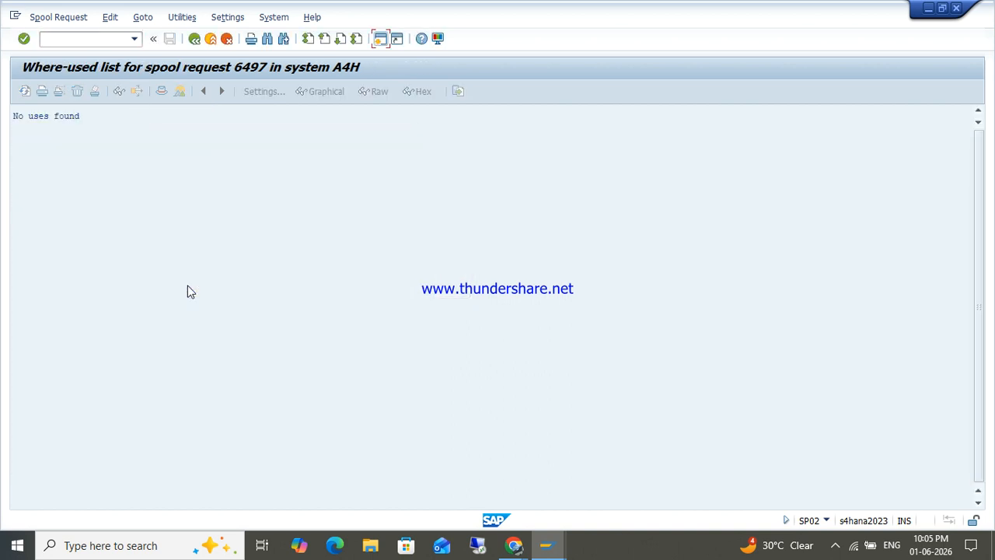
click(194, 39)
- Print spool request 6497 with direct processing
click(82, 19)
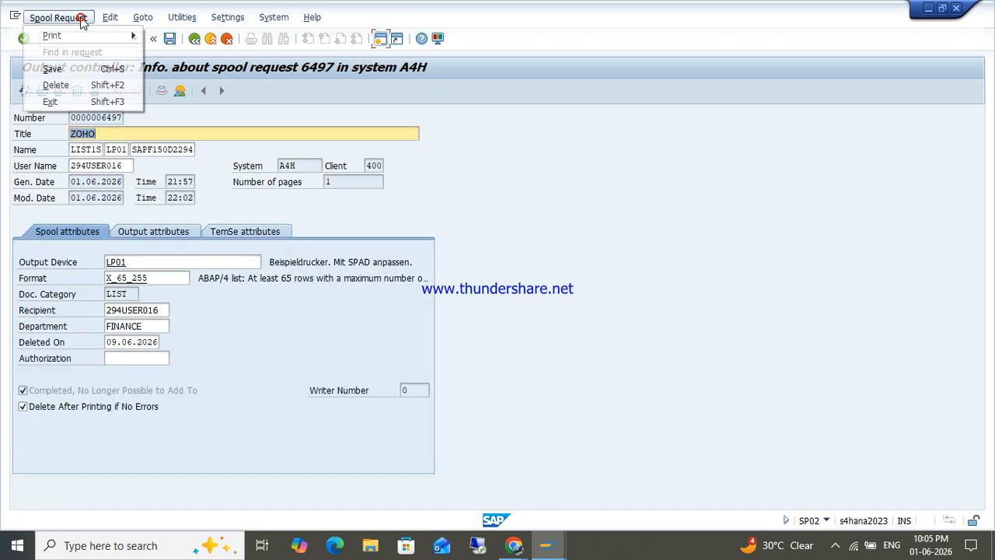
mouse_move(88, 38)
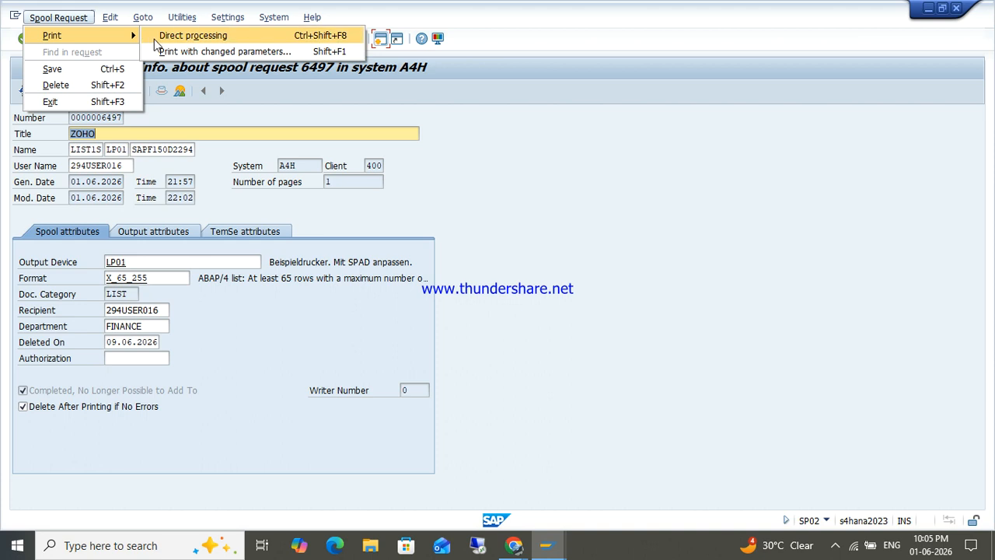
click(160, 38)
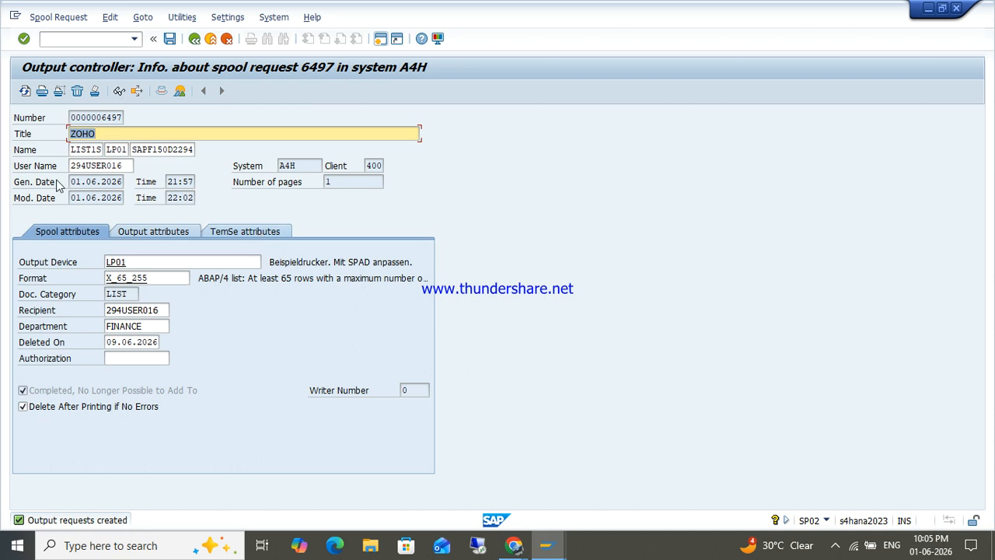
click(185, 148)
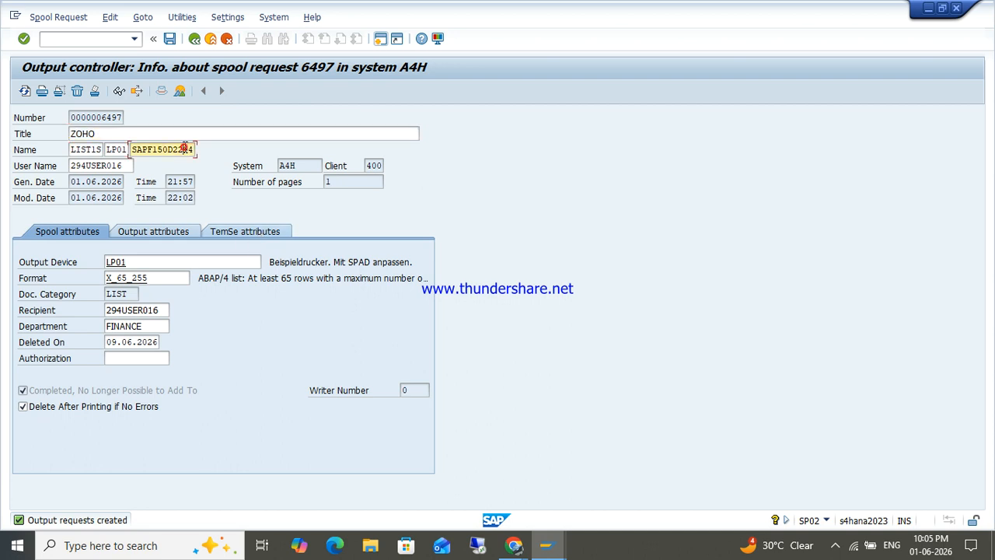
double_click(117, 146)
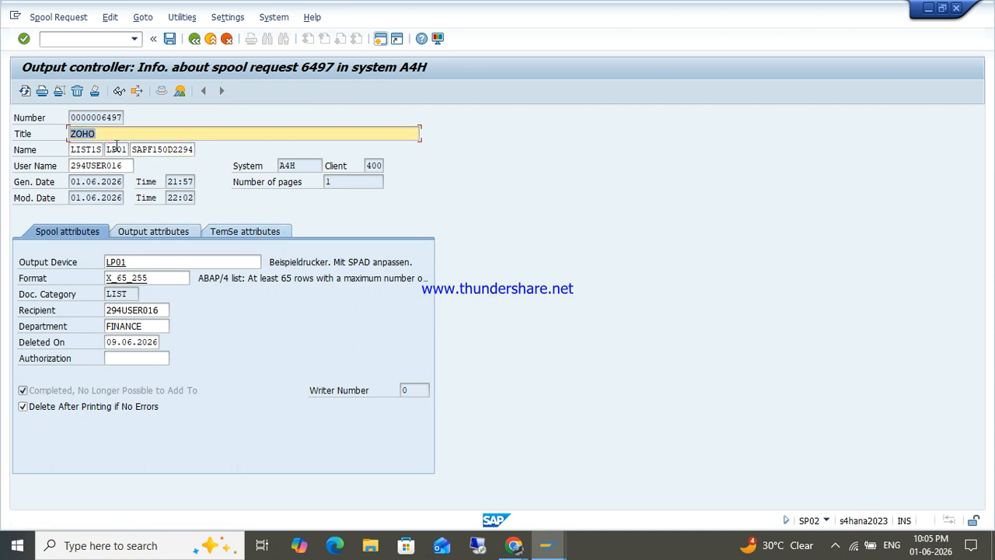
- In the output attributes of spool request 6497, set the SAP cover page to Always print SAP cover page
click(150, 233)
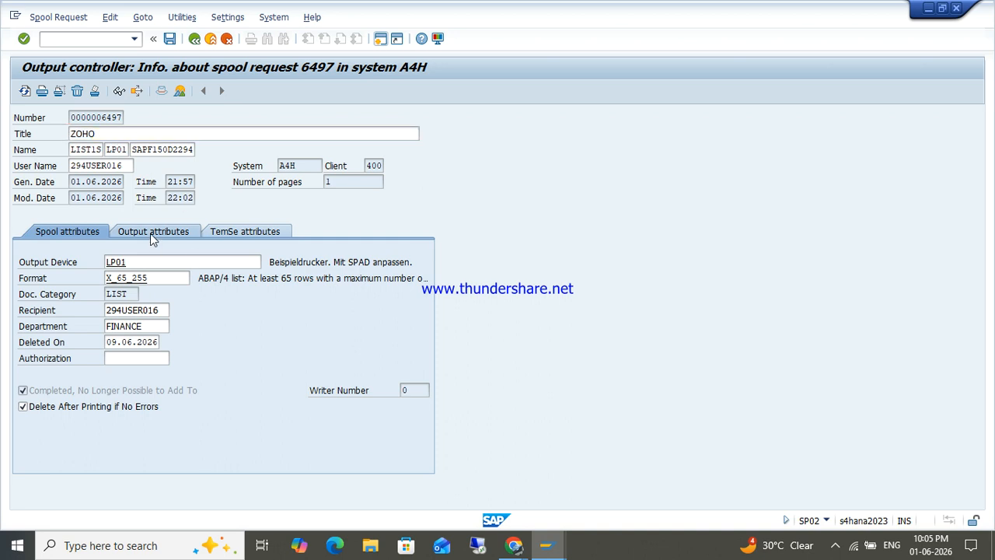
click(231, 235)
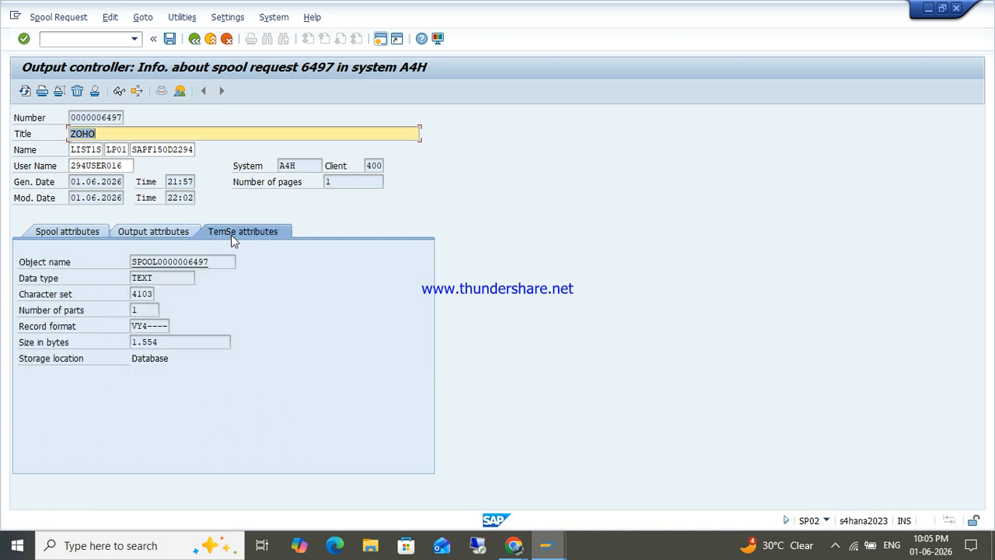
click(164, 231)
click(226, 295)
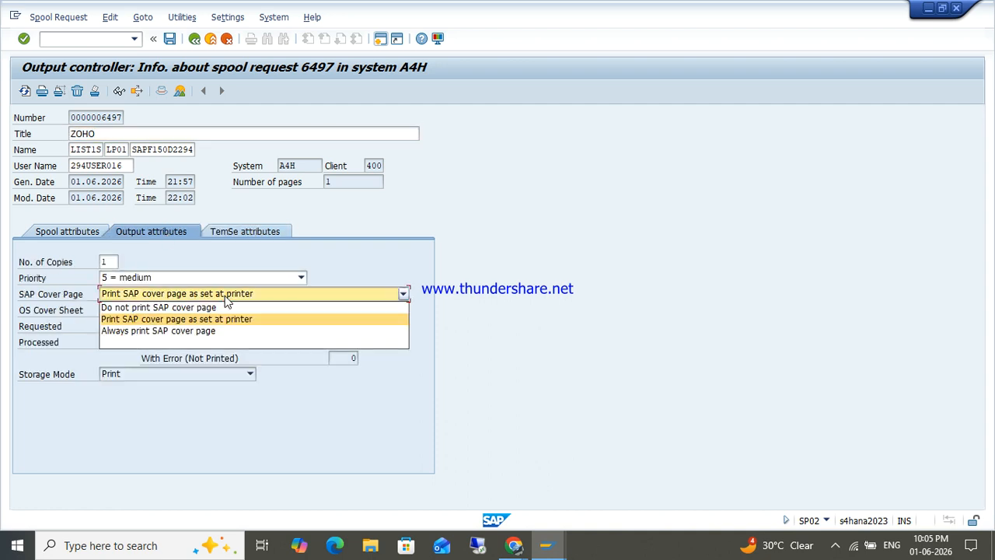
click(190, 331)
click(190, 315)
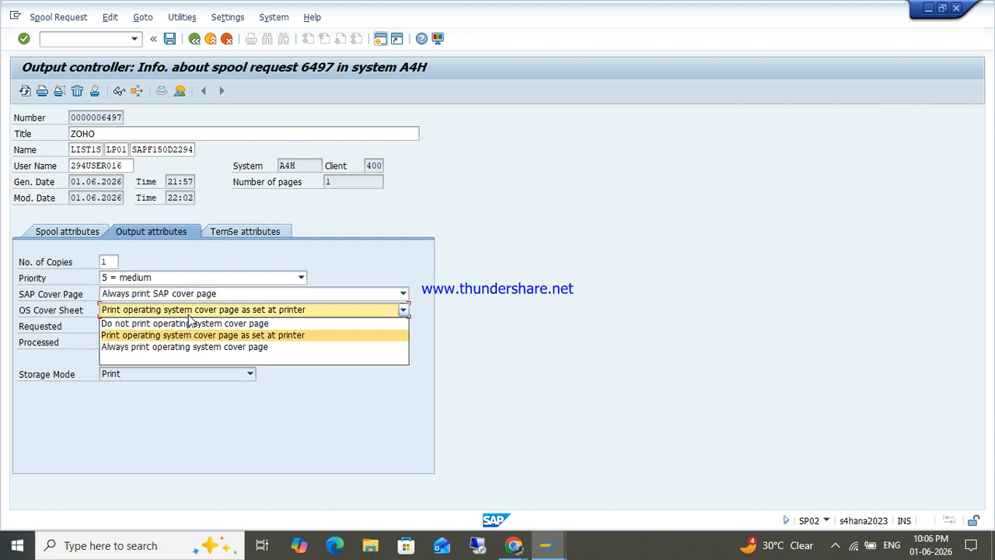
click(181, 347)
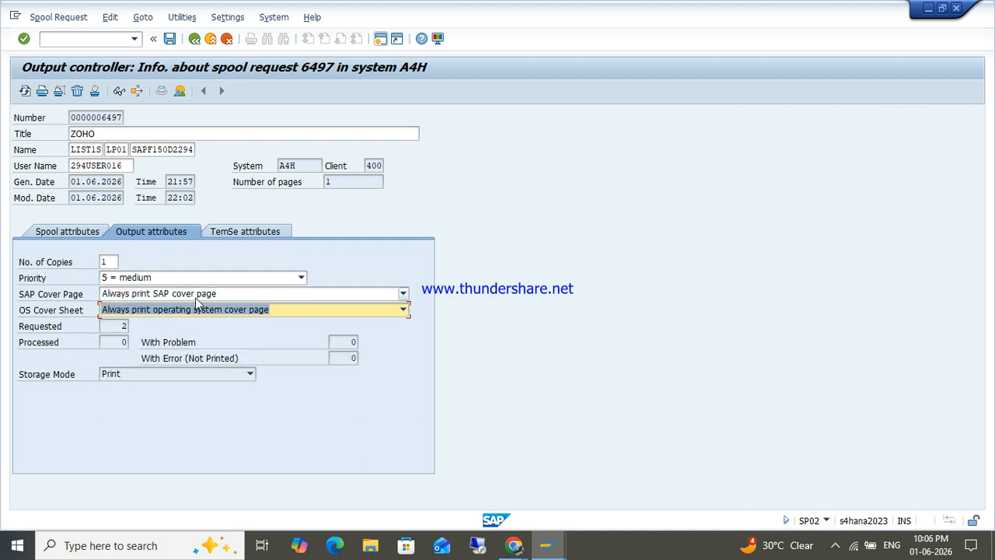
click(201, 310)
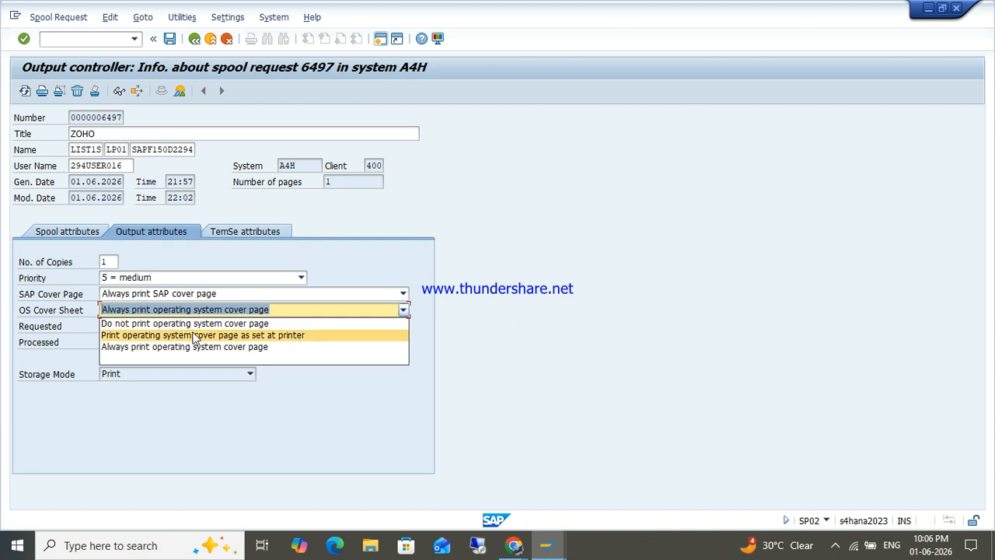
click(193, 335)
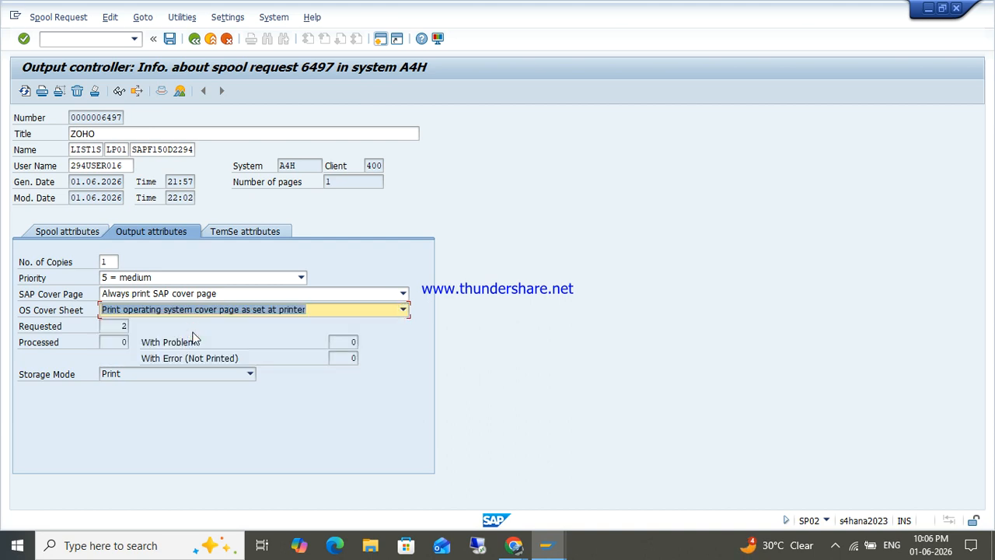
- Save the output attributes of spool request 6497 and list only the spool requests being processed
key(Return)
click(169, 41)
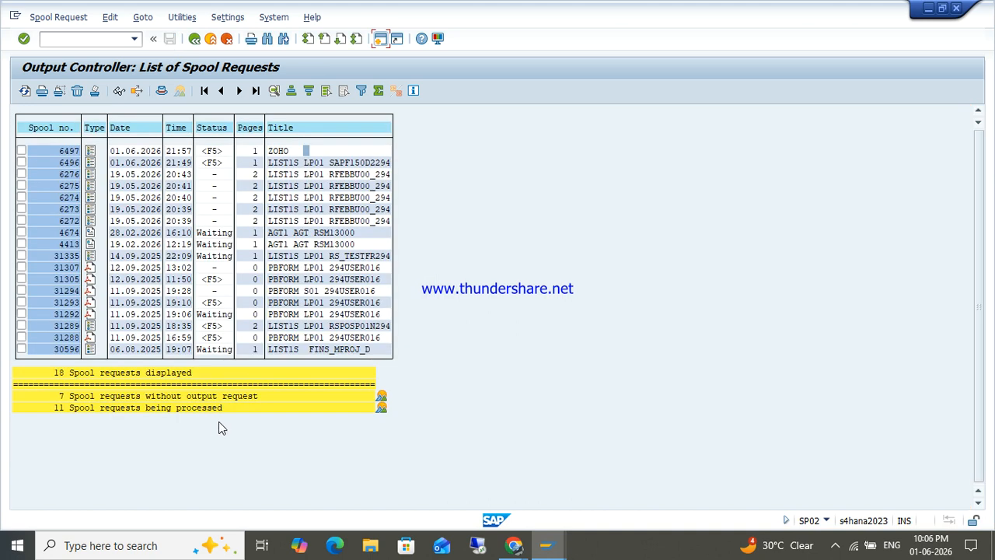
click(381, 411)
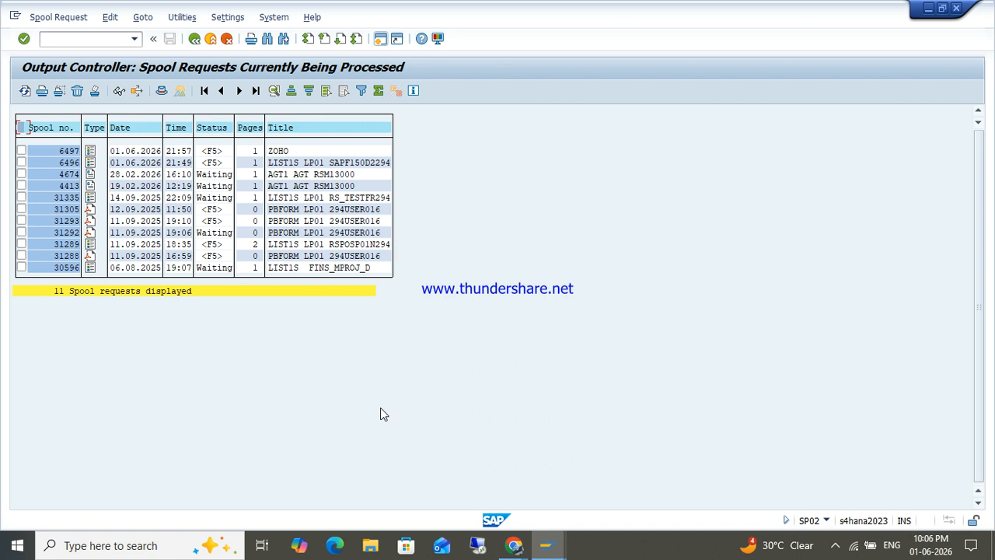
- Try to view the PDF of spool request 31305, and check the attributes of spool request 6497
click(90, 209)
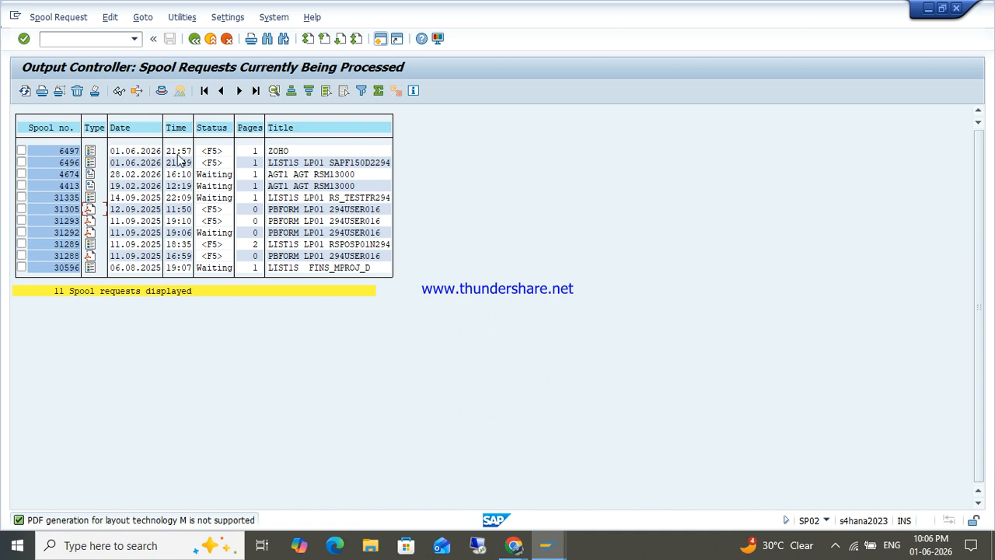
double_click(280, 153)
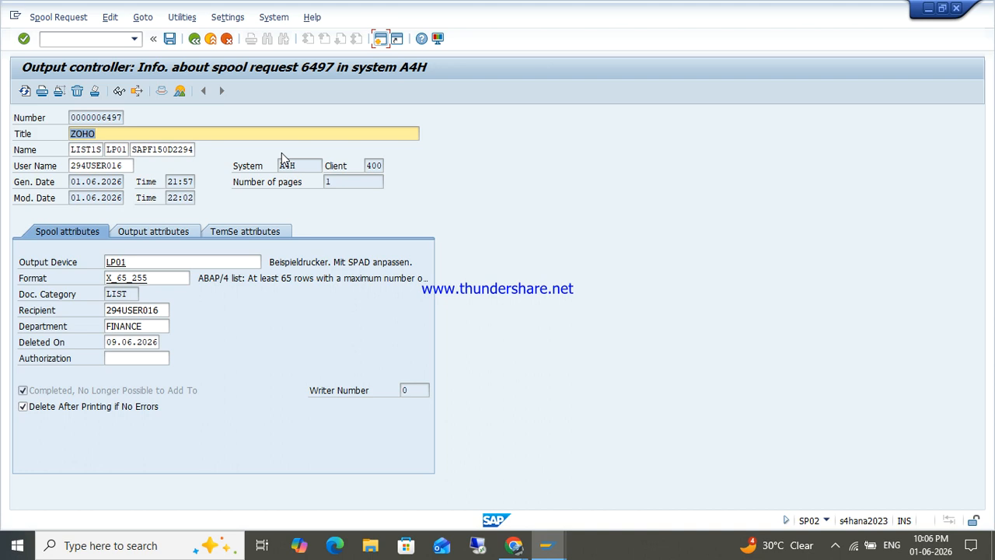
click(170, 39)
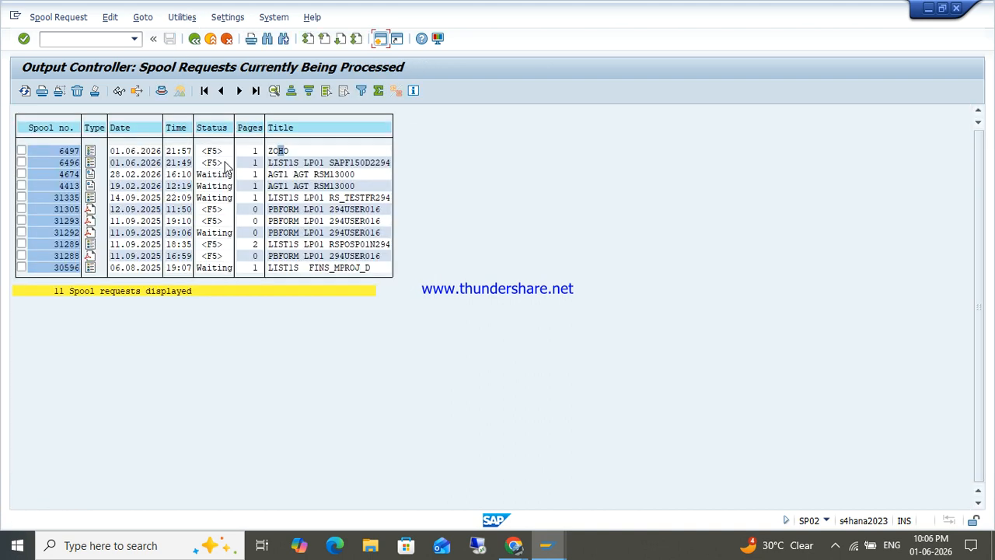
- Review the TemSe and output attributes of spool request 6497 and print the request directly again
click(52, 149)
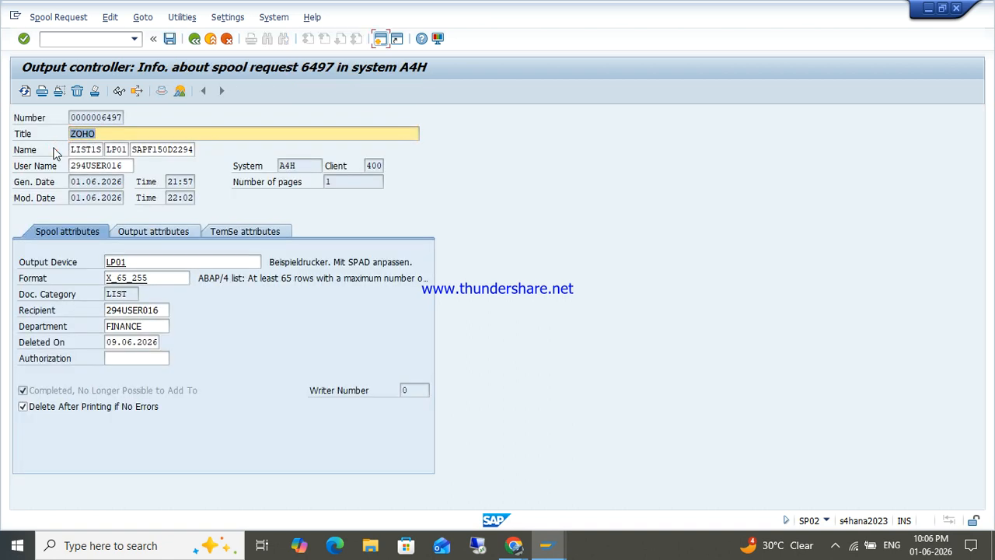
click(227, 237)
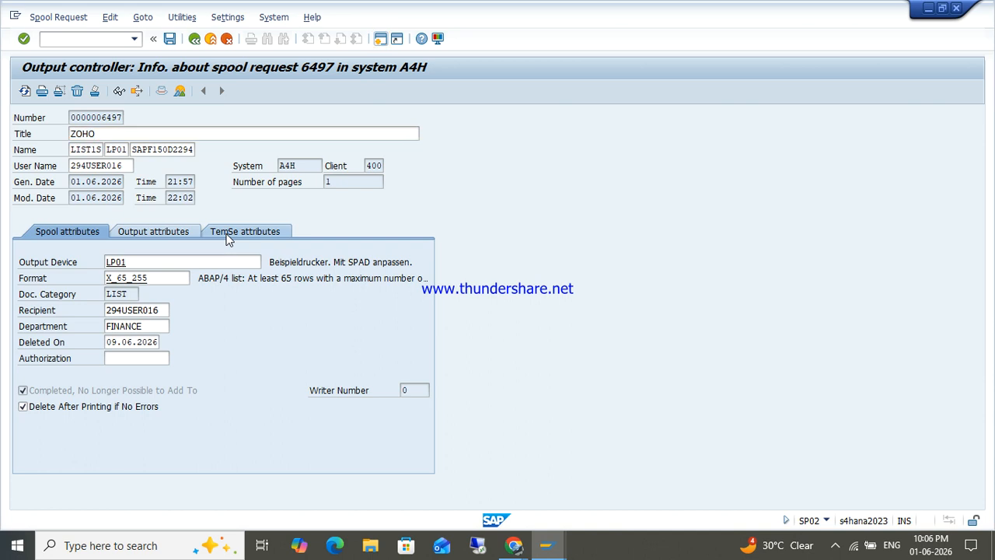
click(149, 227)
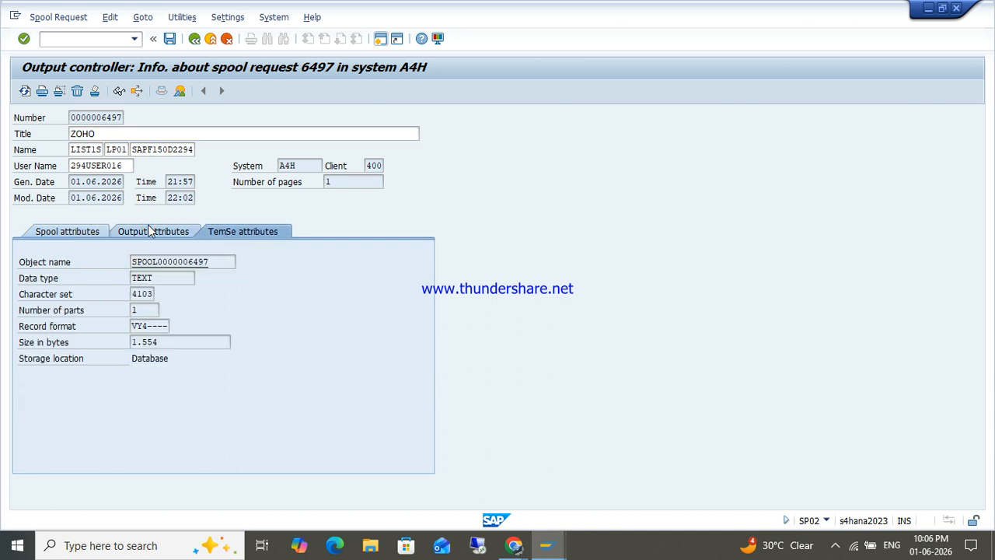
click(69, 231)
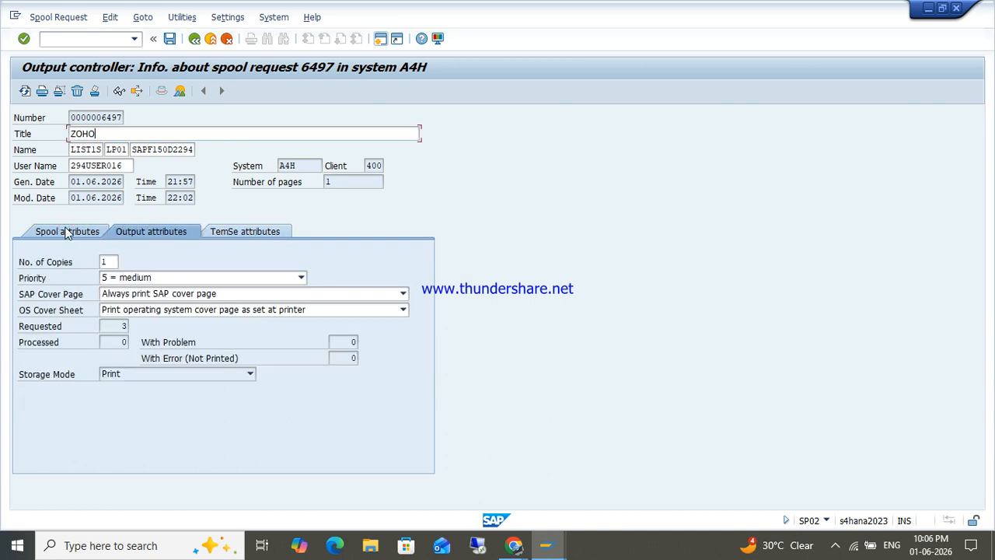
click(43, 92)
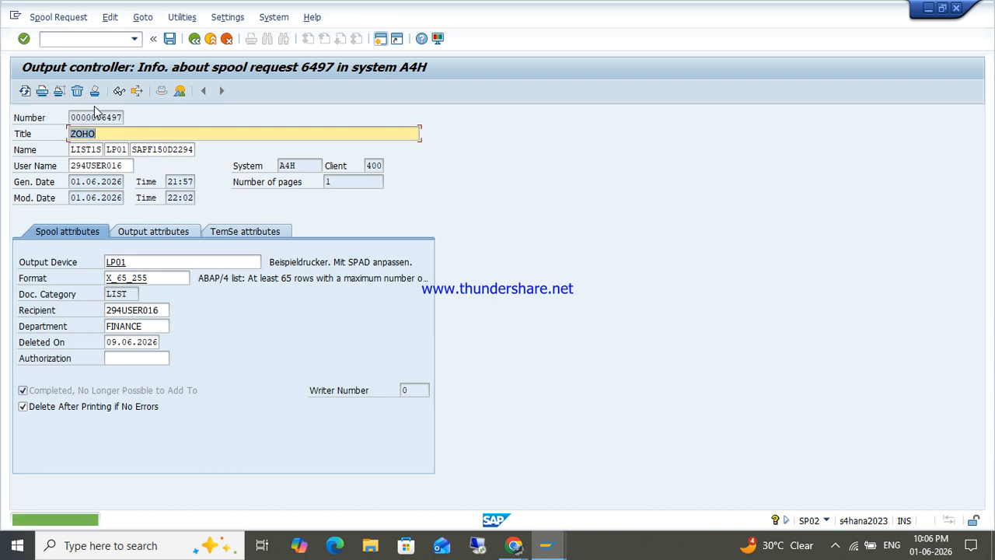
- View the overview of spool request 6497 and return to the list of spool requests being processed
click(111, 18)
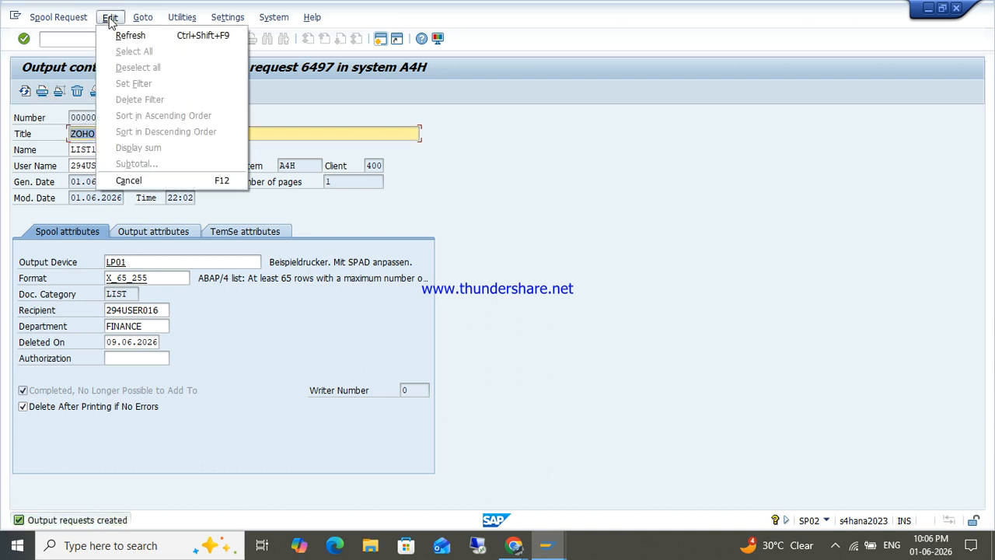
mouse_move(142, 17)
mouse_move(165, 35)
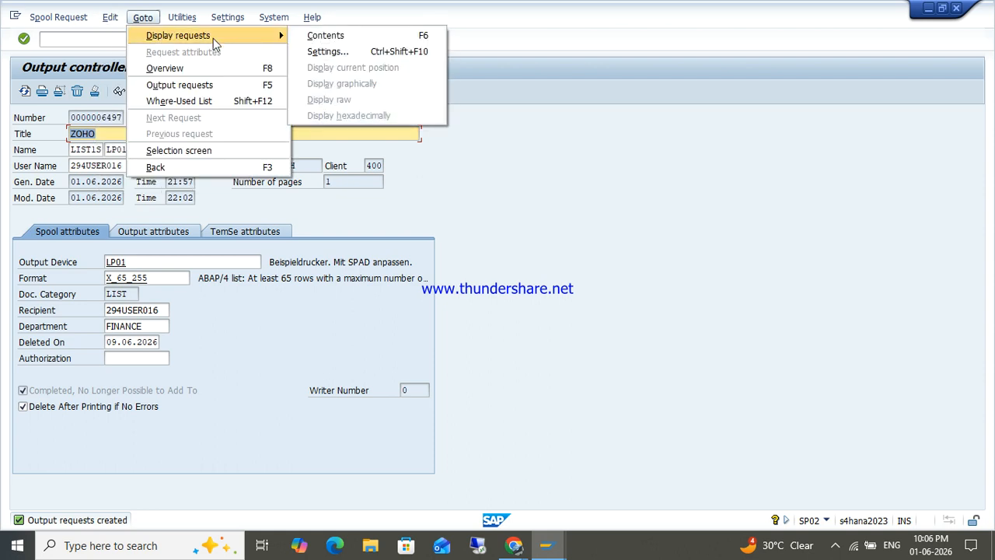
click(195, 68)
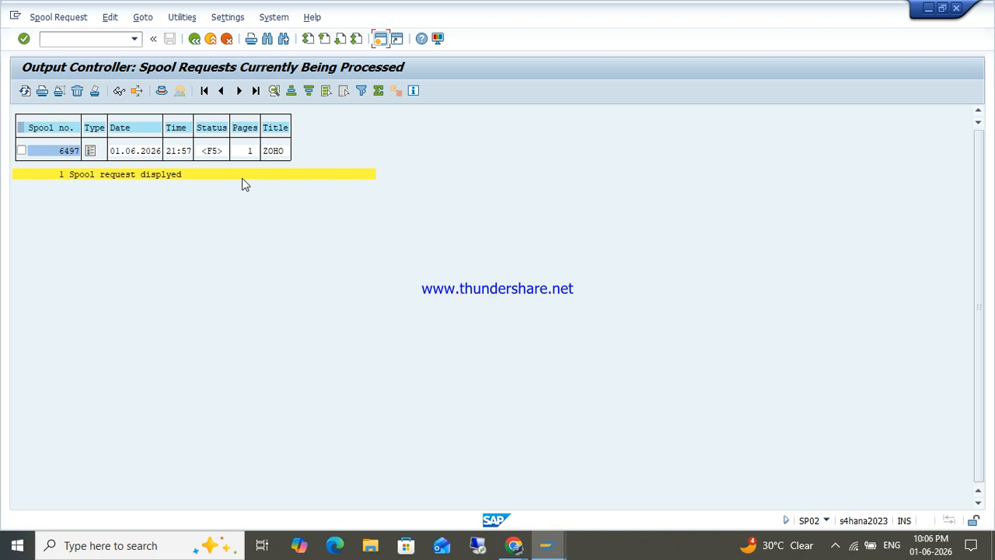
click(193, 41)
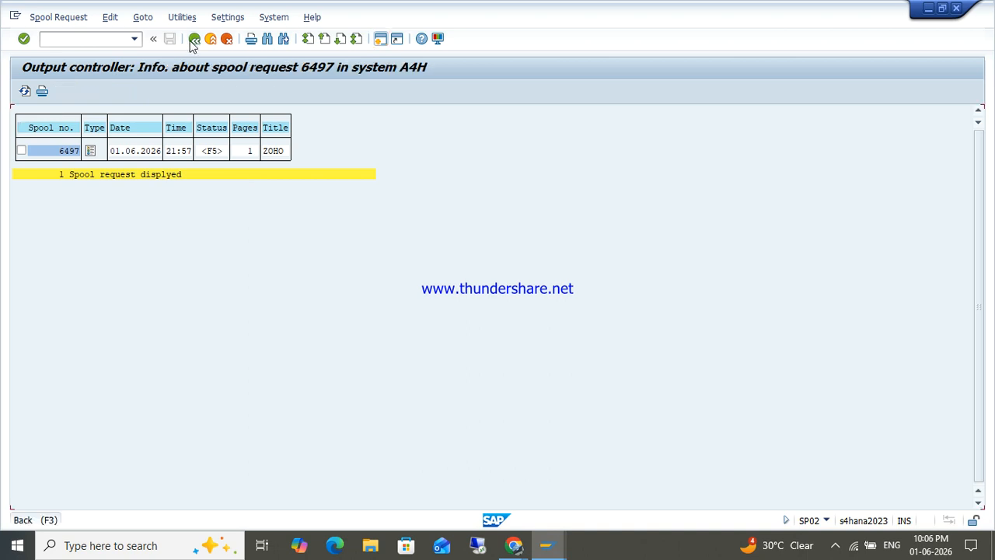
click(193, 41)
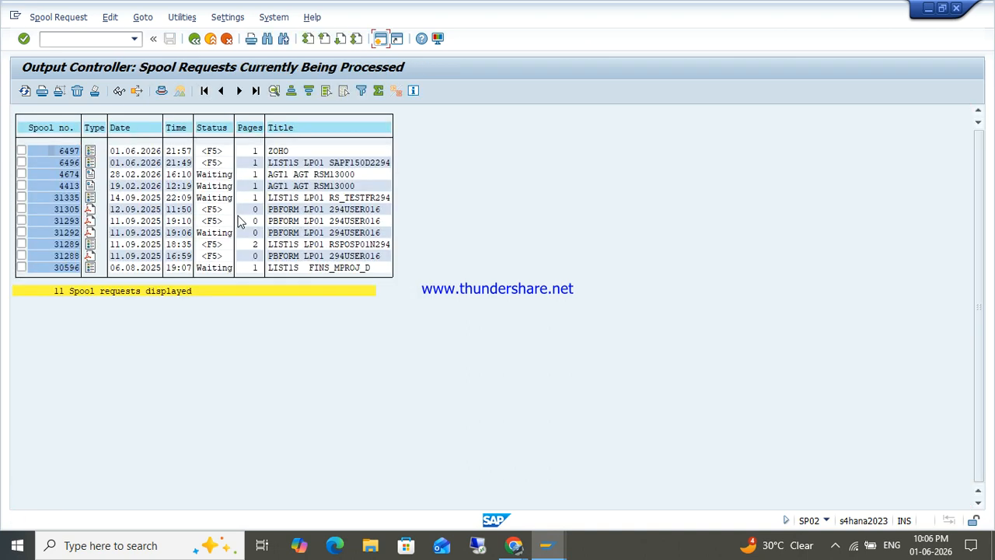
- Display the contents of spool request 6497 in graphical format and return to the list
click(91, 152)
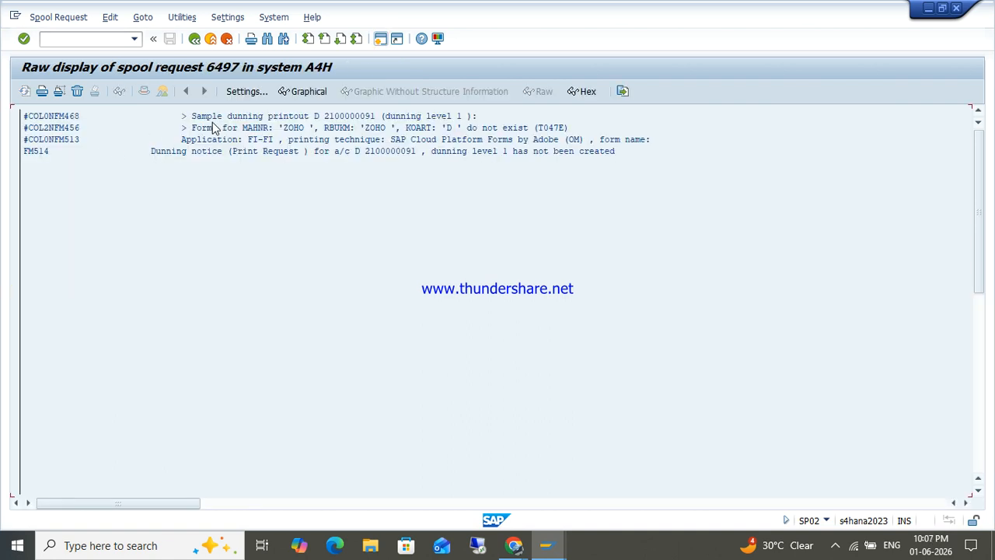
click(308, 92)
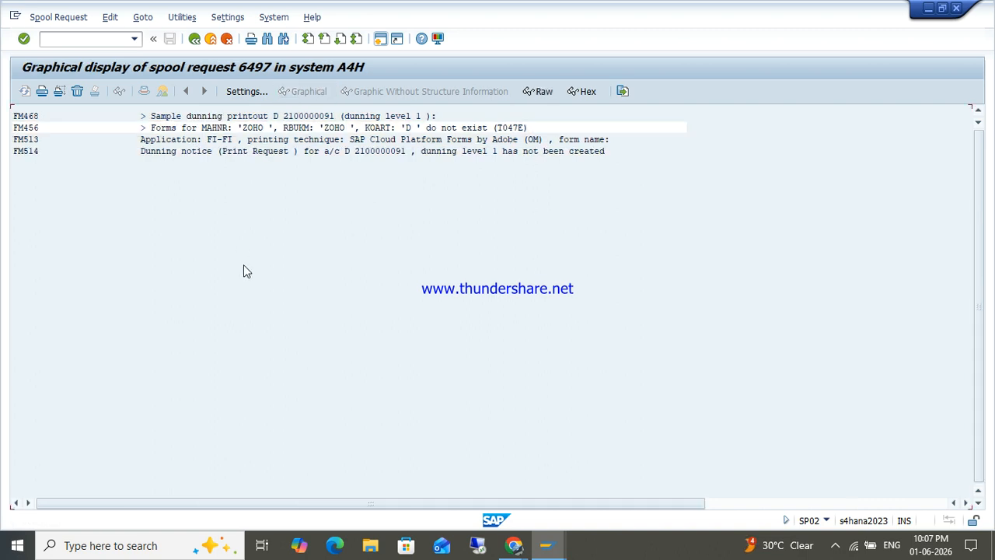
key(F3)
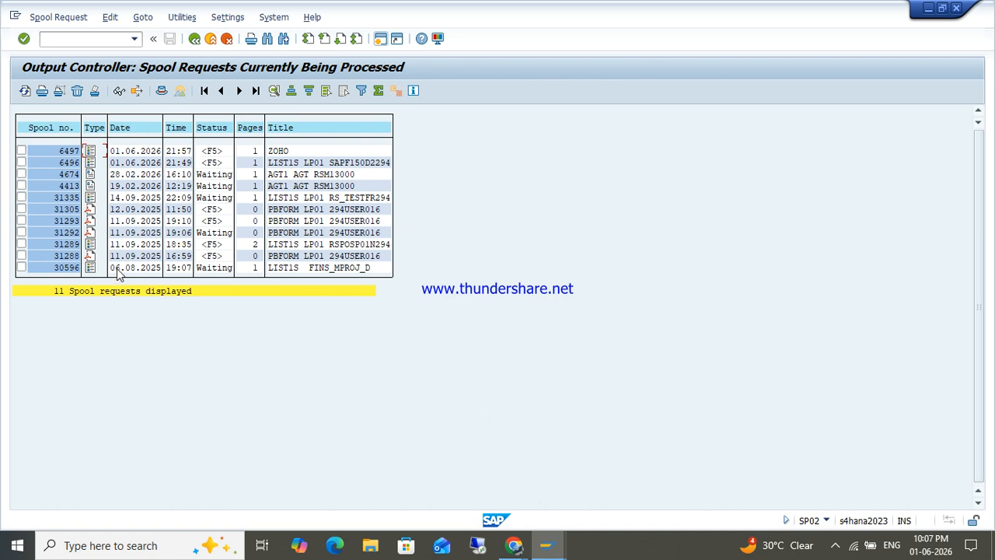
- Check the list status statistics and try again to view the PDF of spool request 31305
click(413, 91)
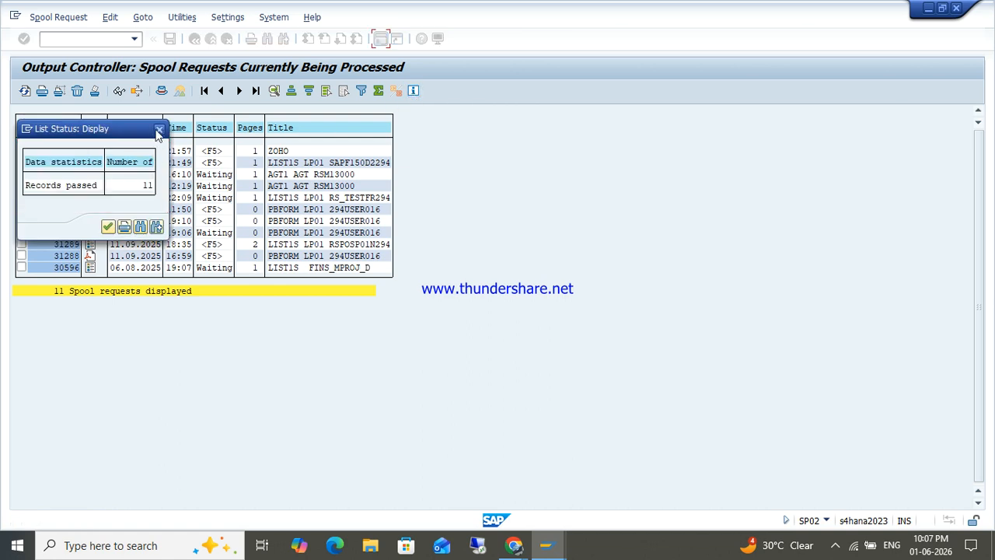
click(159, 129)
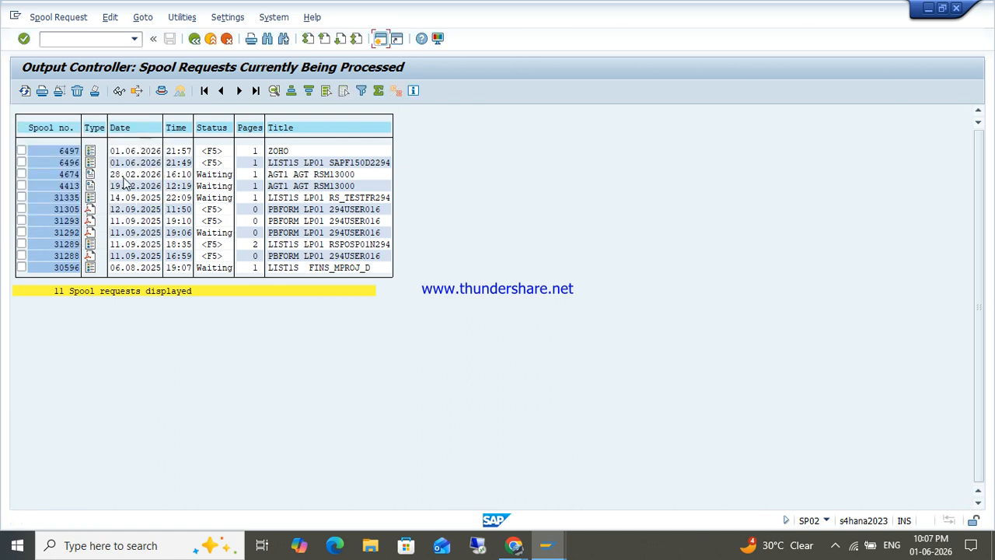
click(91, 210)
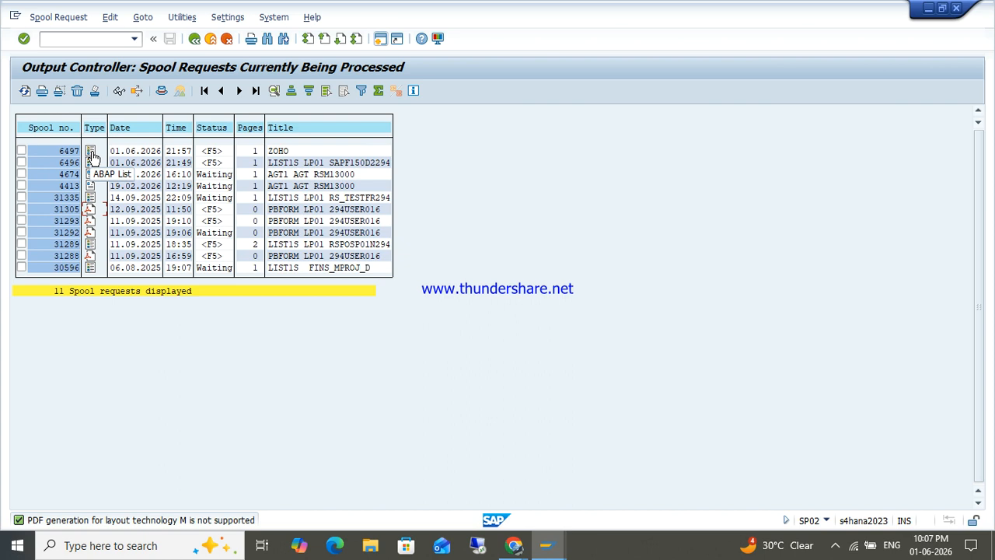
- View the output requests of spool request 31305 and of spool request 6497, returning to the spool request list after each
click(93, 92)
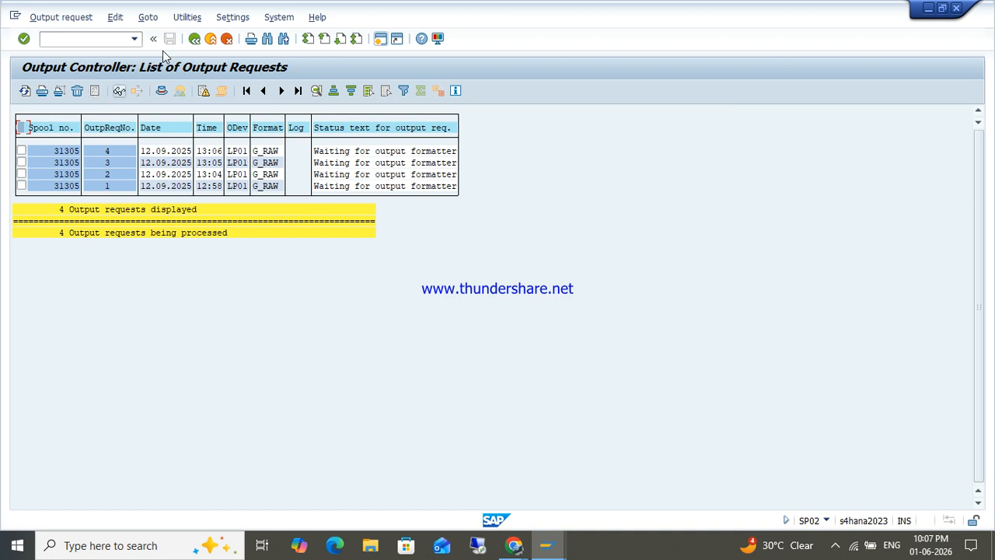
click(195, 38)
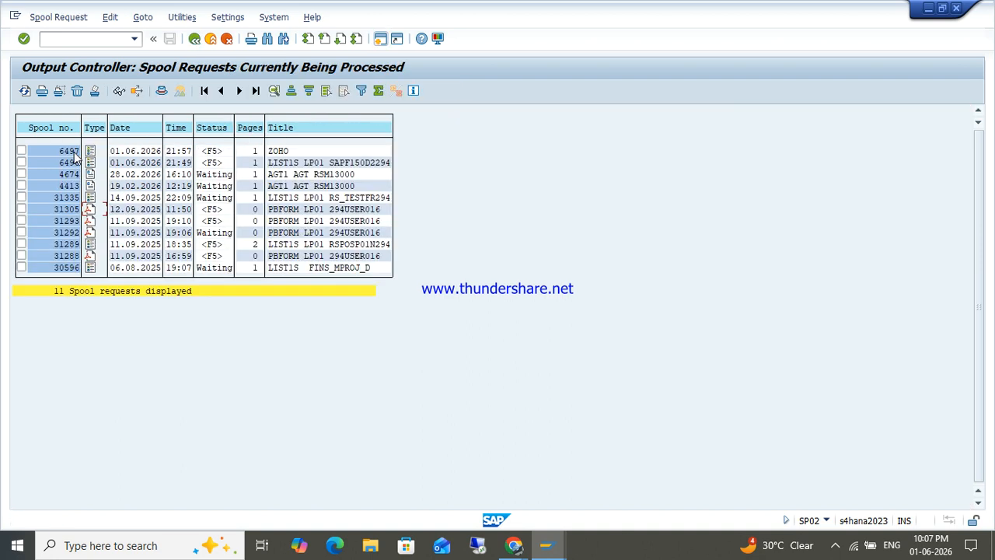
click(21, 150)
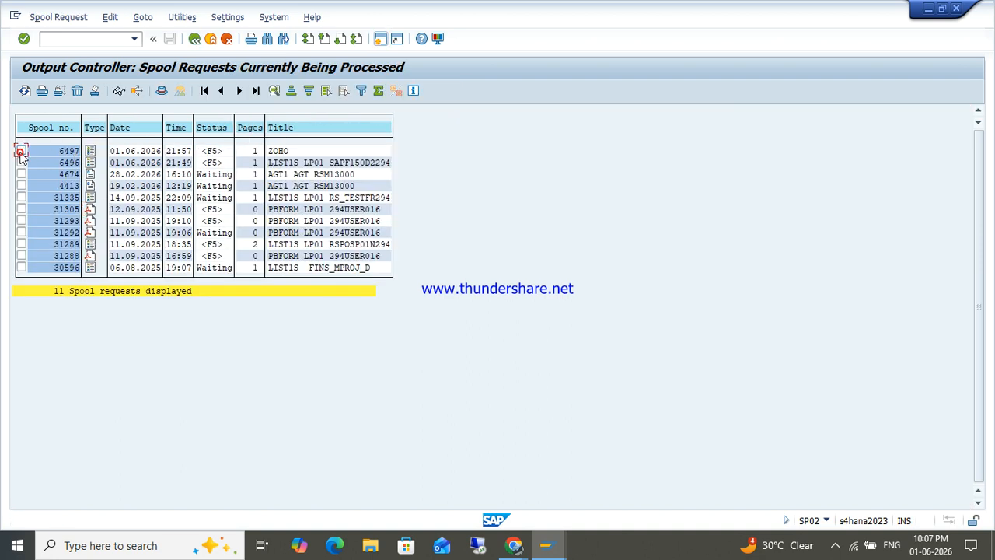
click(95, 91)
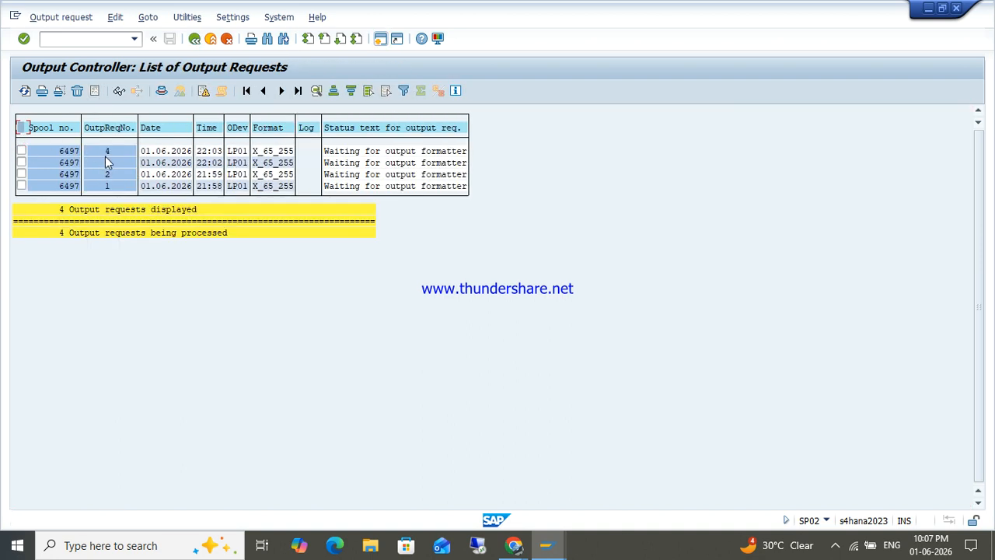
click(195, 38)
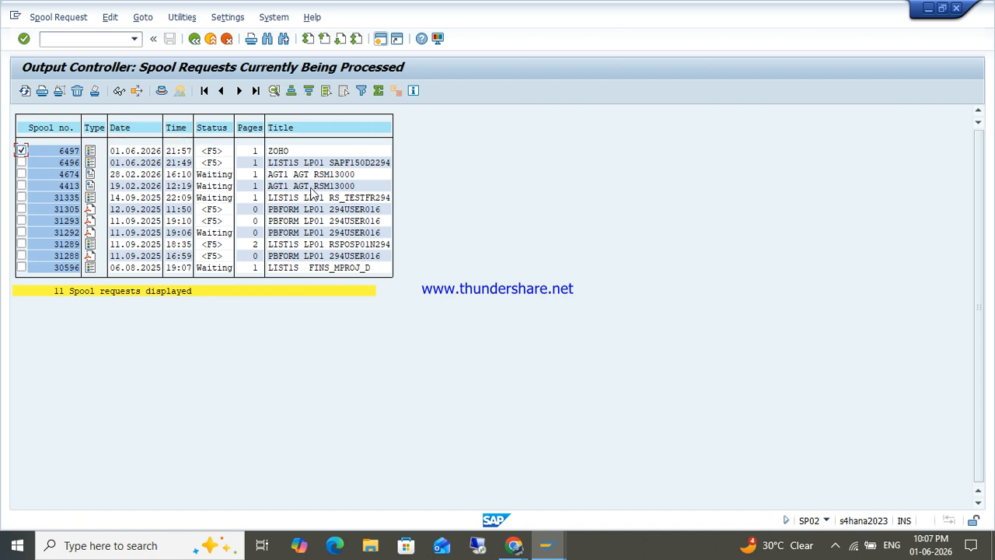
- Review the spool attributes of spool request 6497, deselect the request and return to the full list of spool requests
double_click(135, 151)
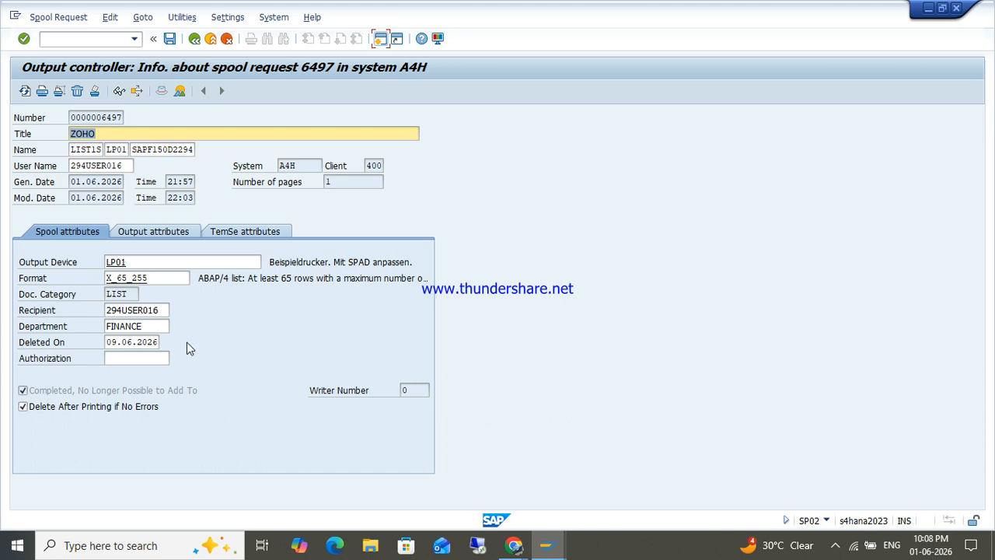
click(24, 92)
click(169, 40)
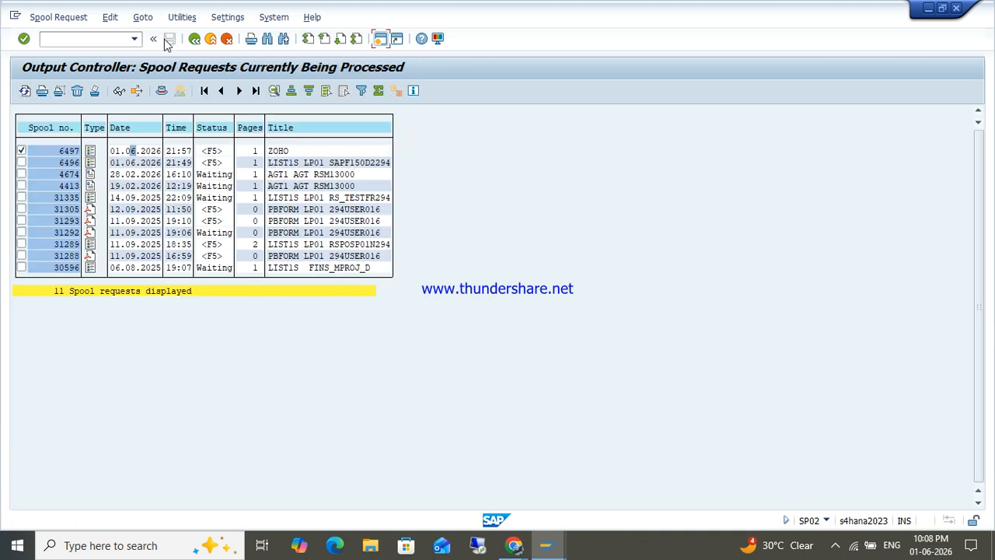
click(21, 151)
click(91, 257)
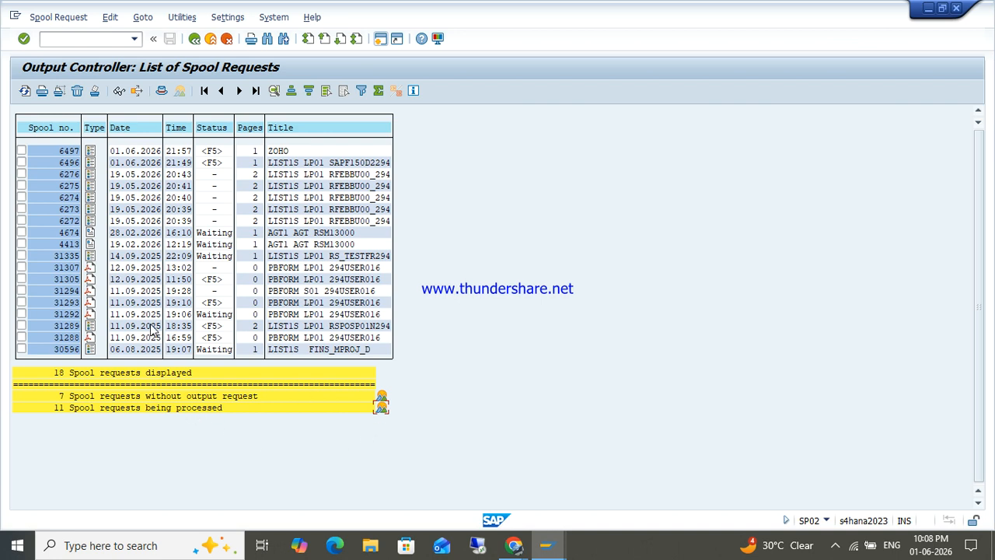
- Return to the dunning run ZOHOSS of 01.06.2026 and review its print log
key(F3)
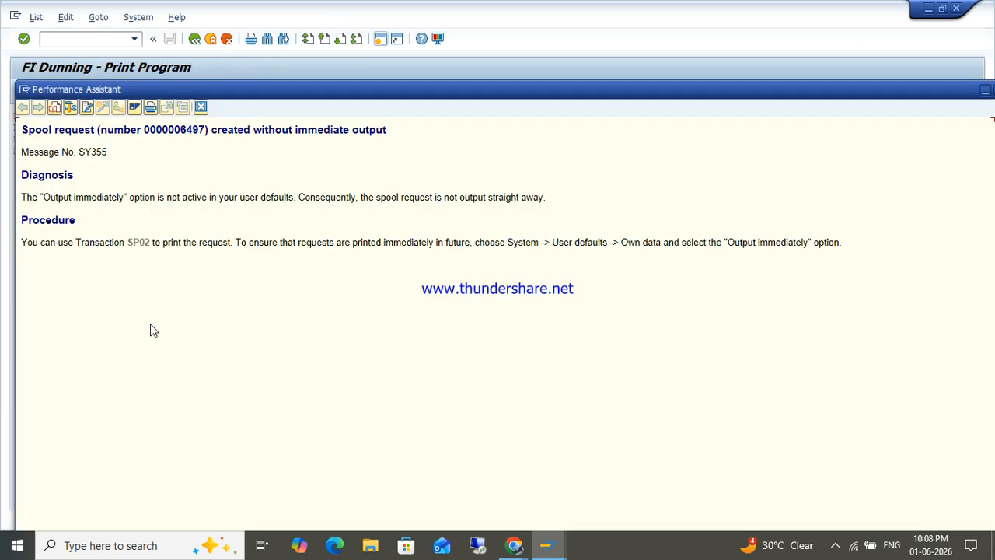
key(Escape)
key(F3)
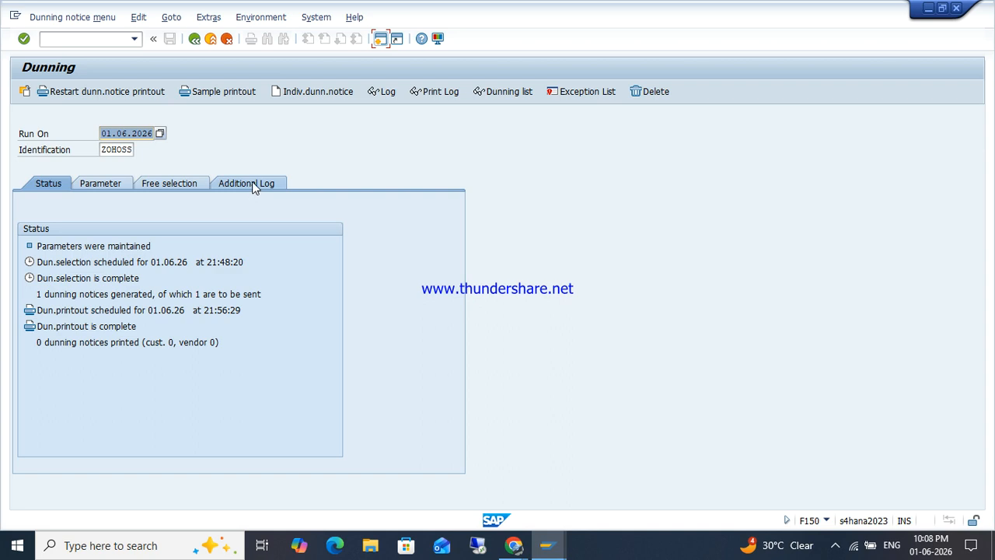
click(437, 91)
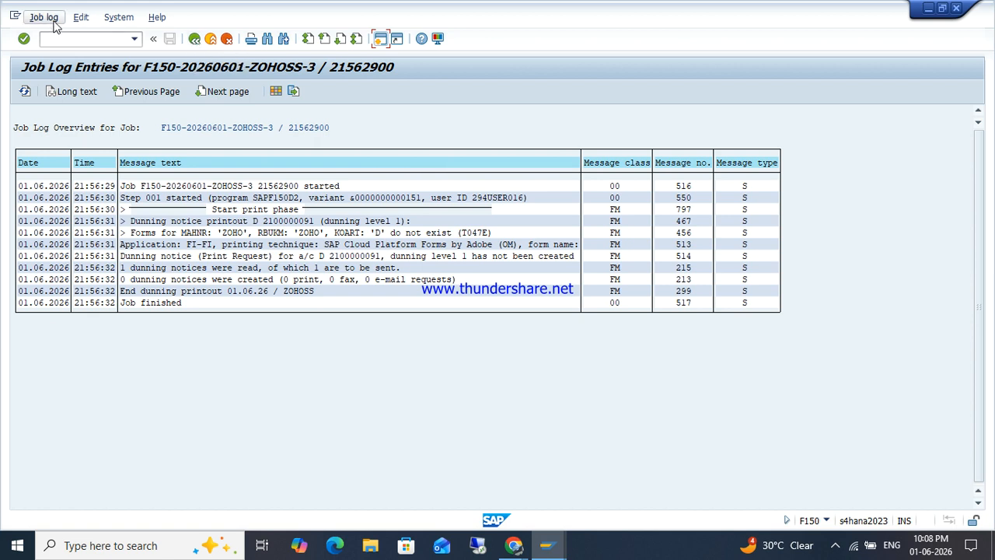
click(195, 40)
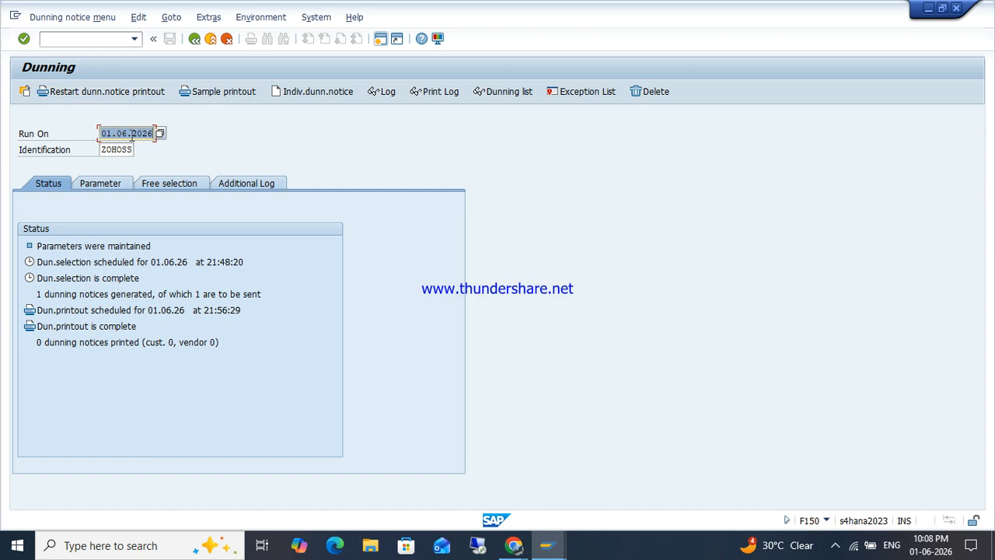
- Restart the dunning notice printout for run ZOHOSS on output device LP01 with immediate start on 01.06.2026
click(72, 17)
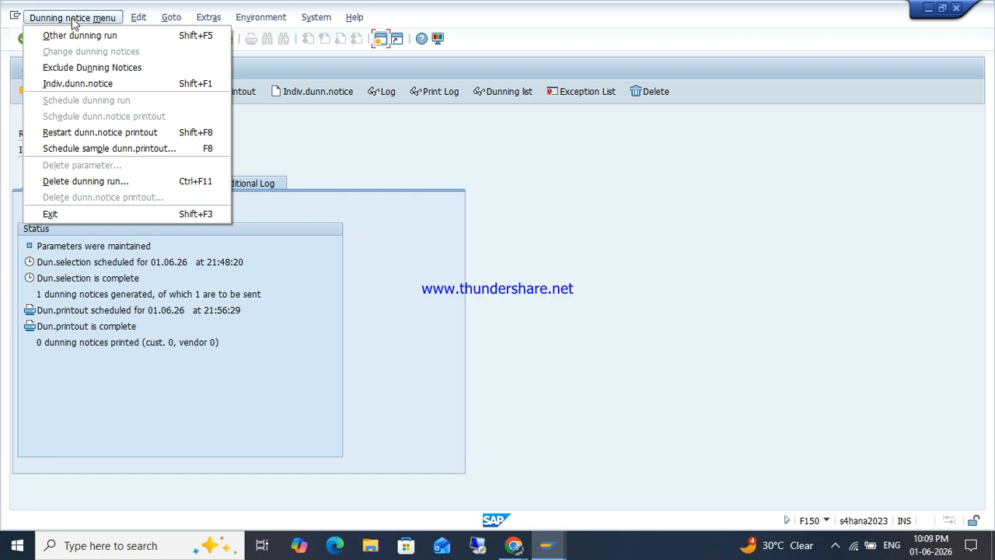
click(114, 133)
text(LP0)
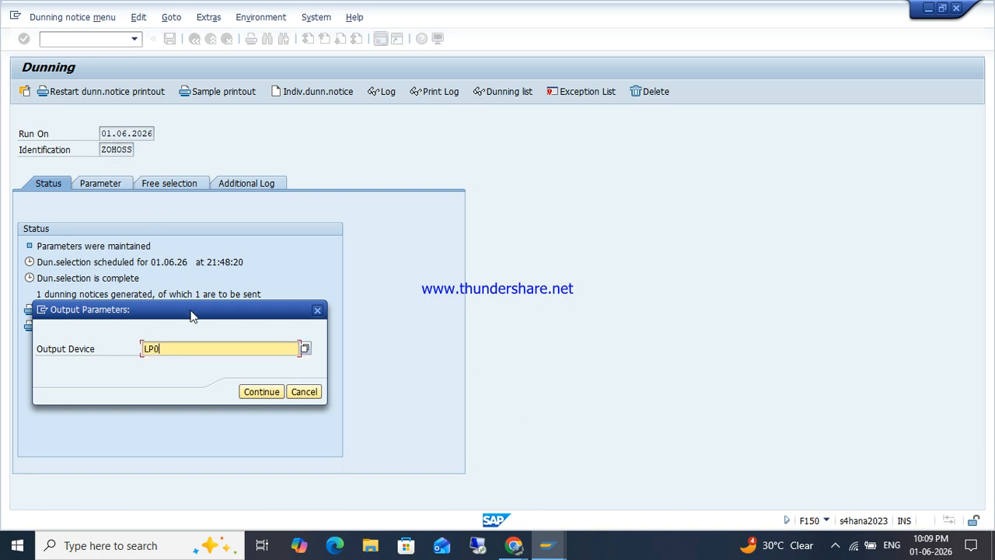
text(1)
key(Return)
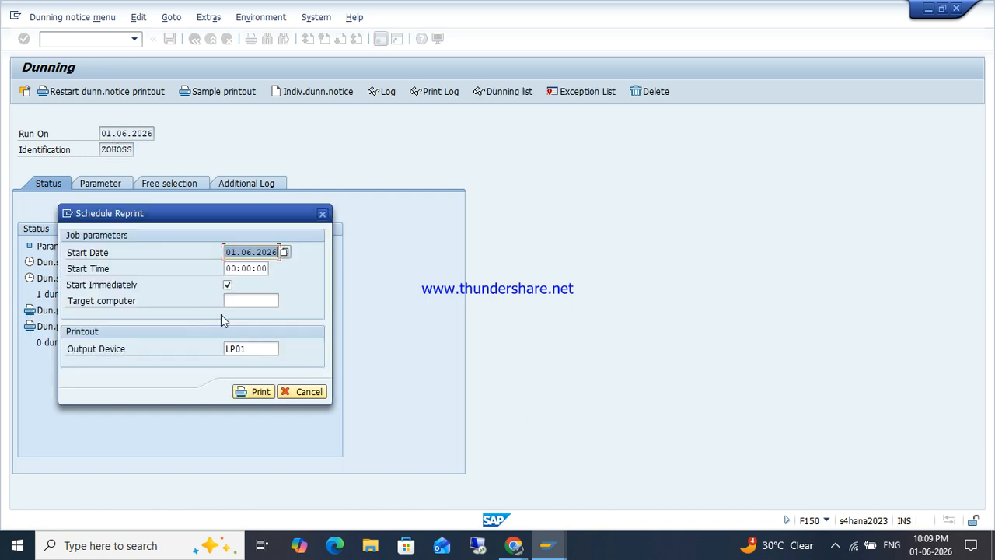
key(Return)
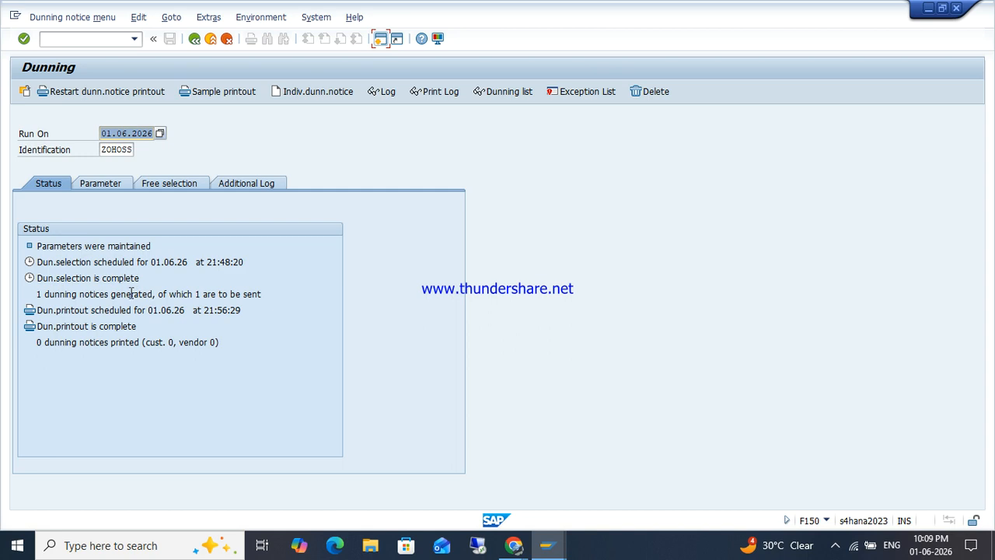
- View the action log of the dunning run and close it
double_click(125, 294)
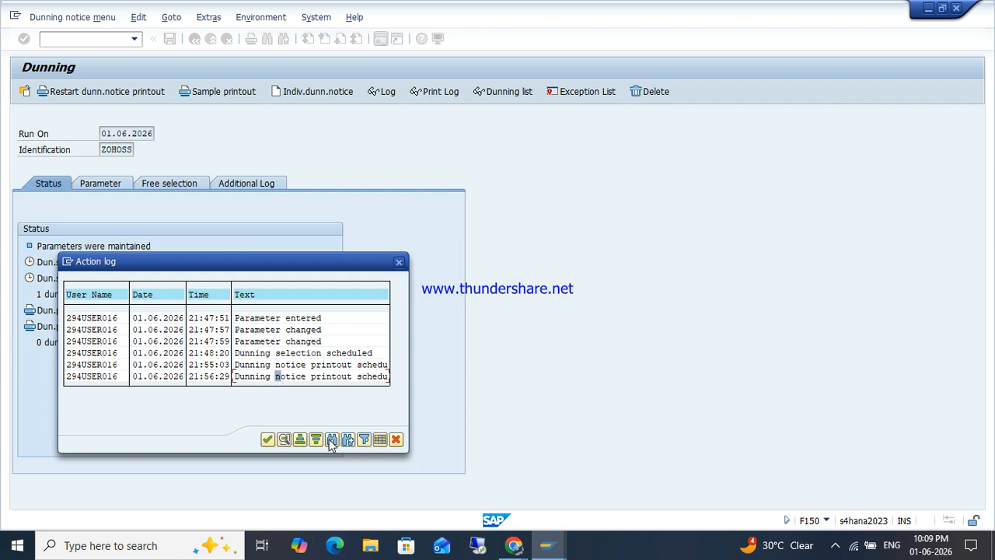
click(268, 439)
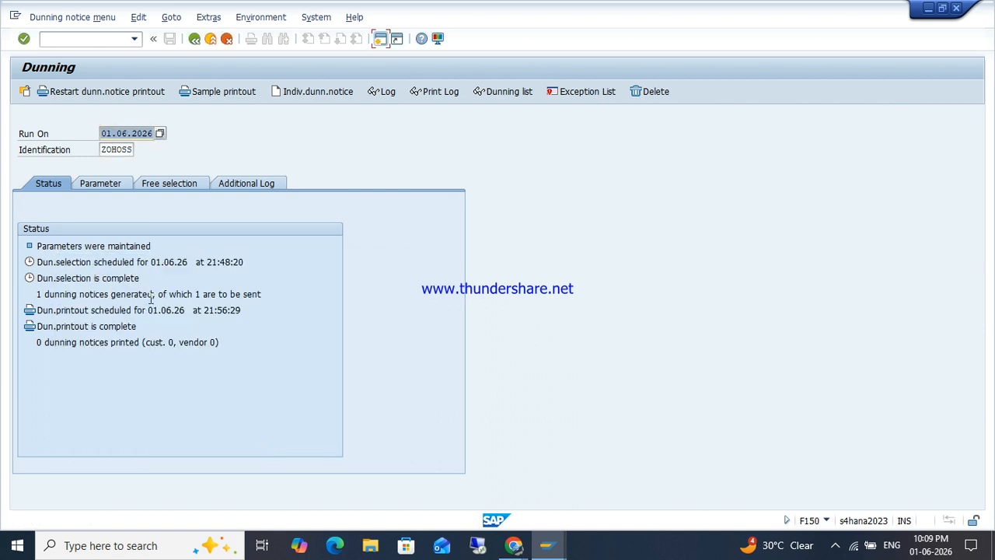
- Check the sample printout parameters without scheduling it and leave the dunning transaction for the SAP Easy Access menu
click(209, 98)
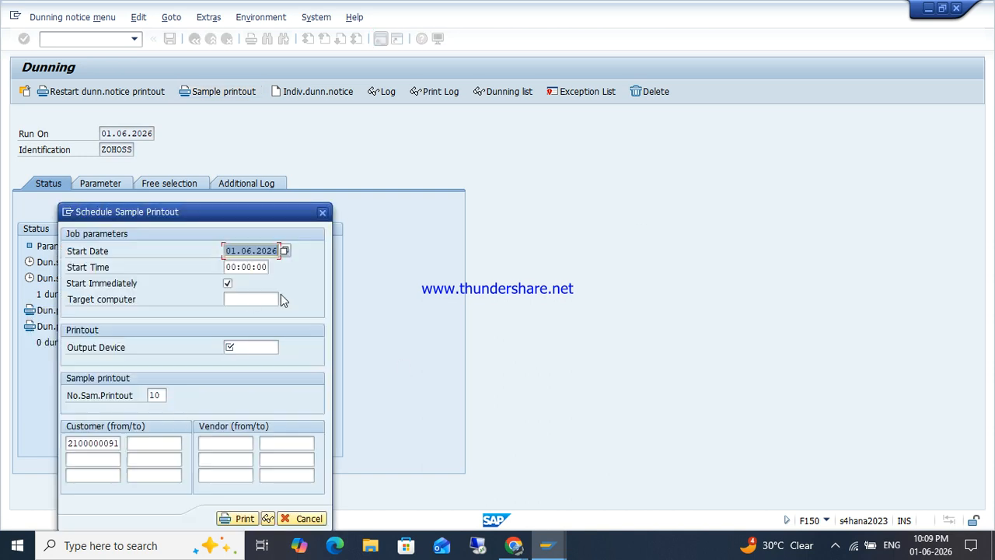
key(Escape)
key(Escape)
key(Escape)
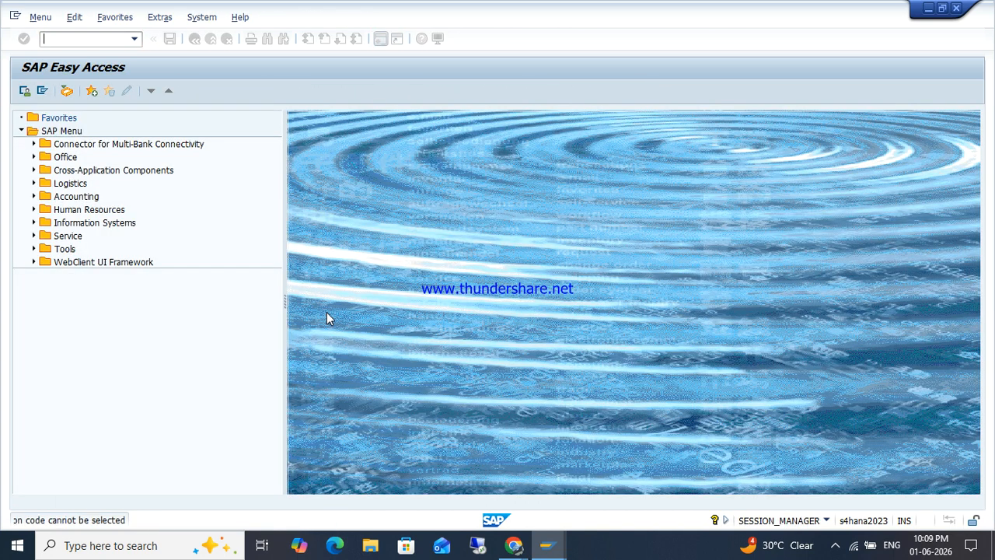
mouse_move(514, 545)
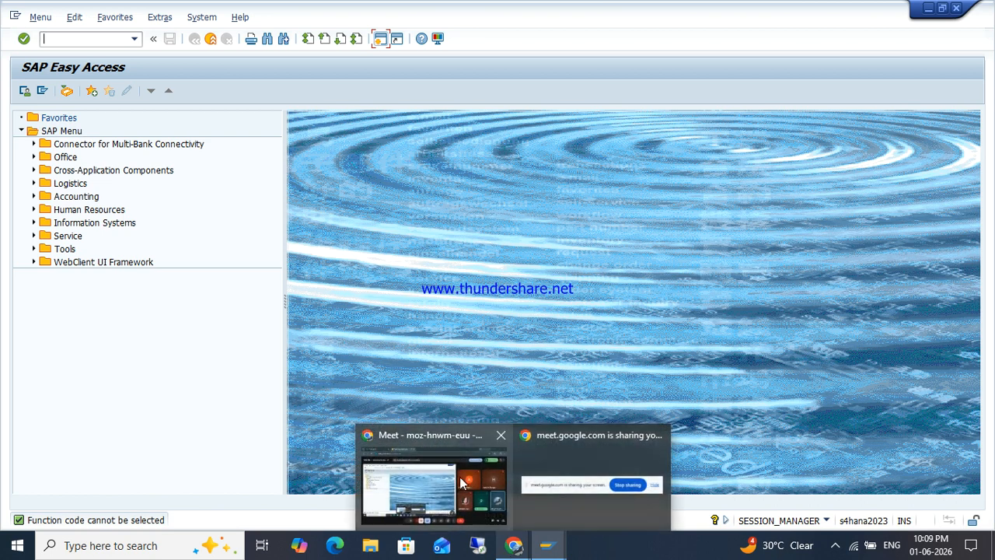